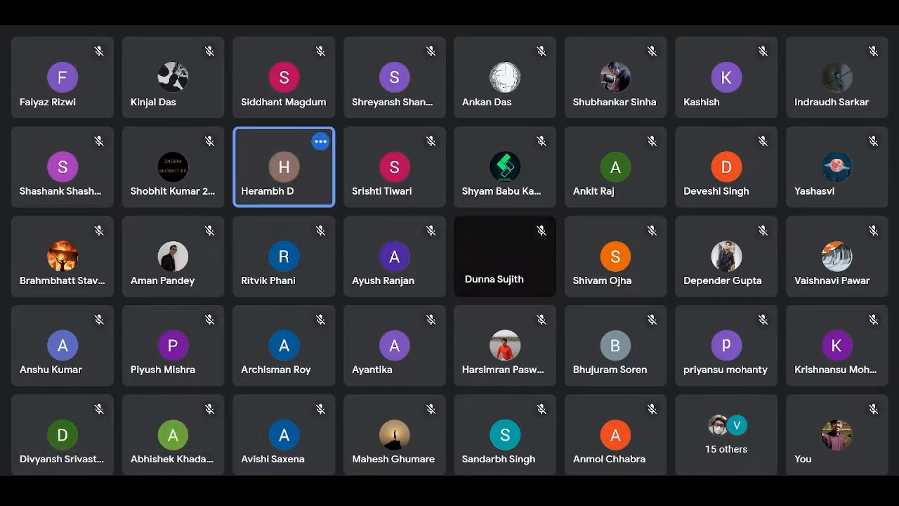
# - Unmute the own microphone in the meeting and mute it again
pyautogui.hotkey('ctrl', 'd')
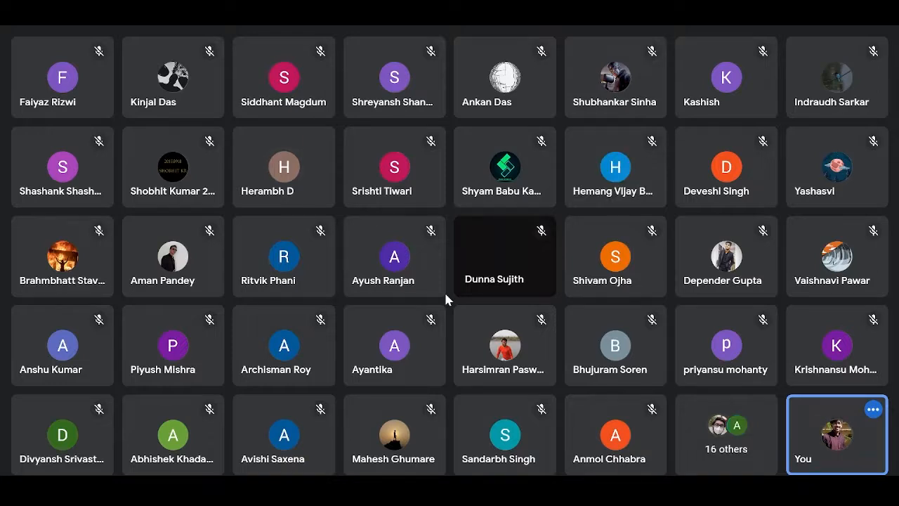
pyautogui.hotkey('ctrl', 'd')
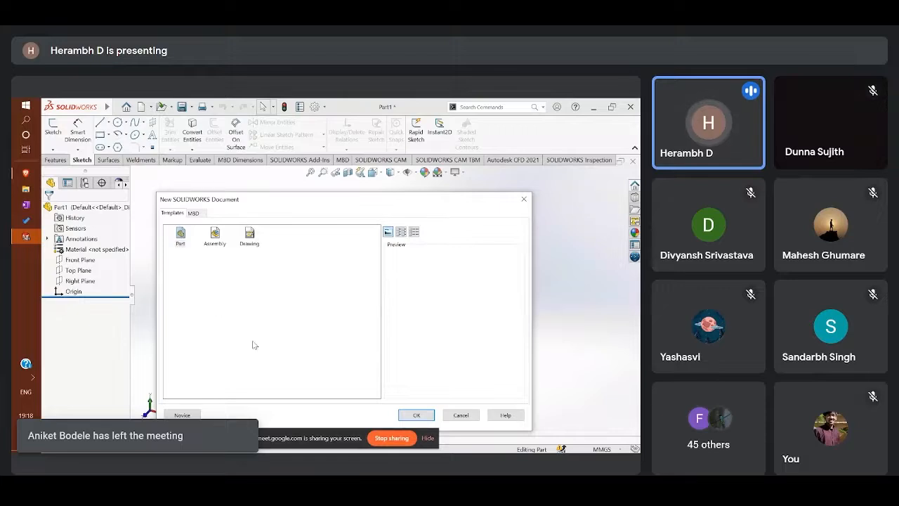
# - Dismiss the new-document dialog and look over the window commands and the view orientation cube
pyautogui.click(522, 201)
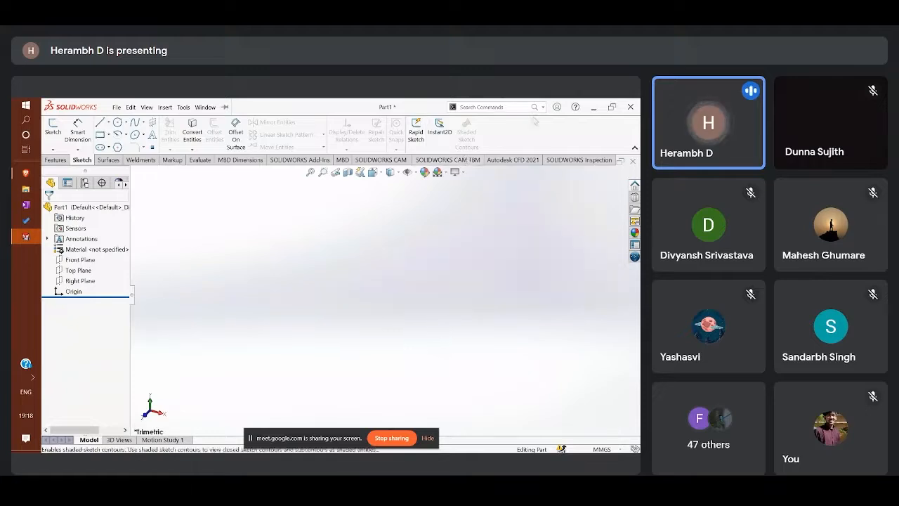
pyautogui.click(205, 107)
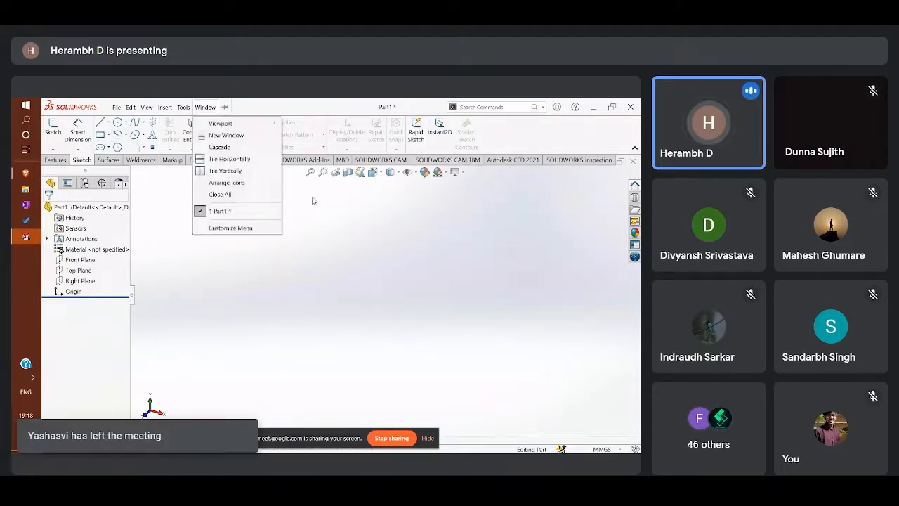
pyautogui.click(244, 288)
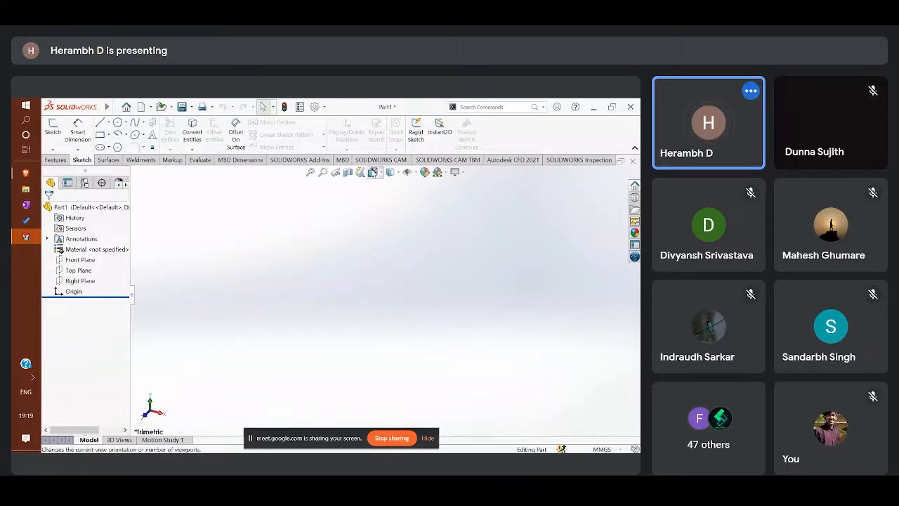
pyautogui.click(377, 173)
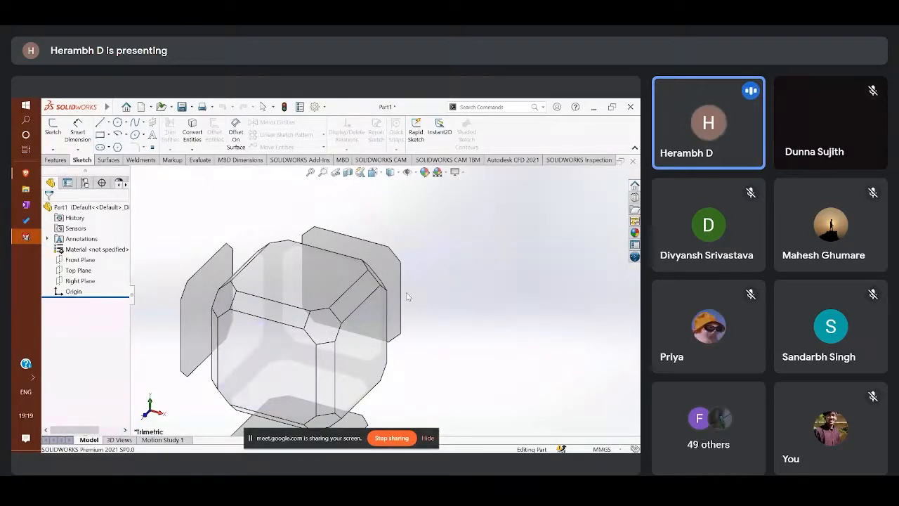
pyautogui.click(285, 218)
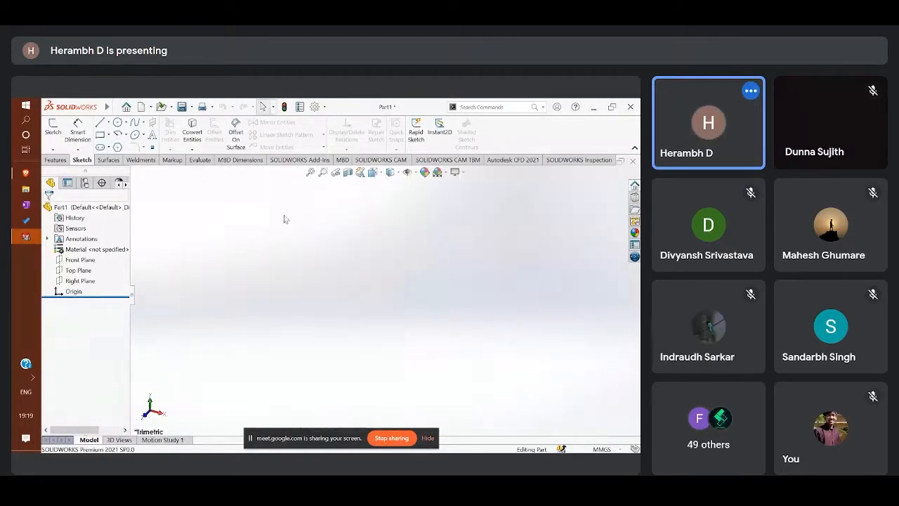
# - Preview the part's Front, Top and Right planes and its origin one after another, and clear the selection
pyautogui.click(75, 262)
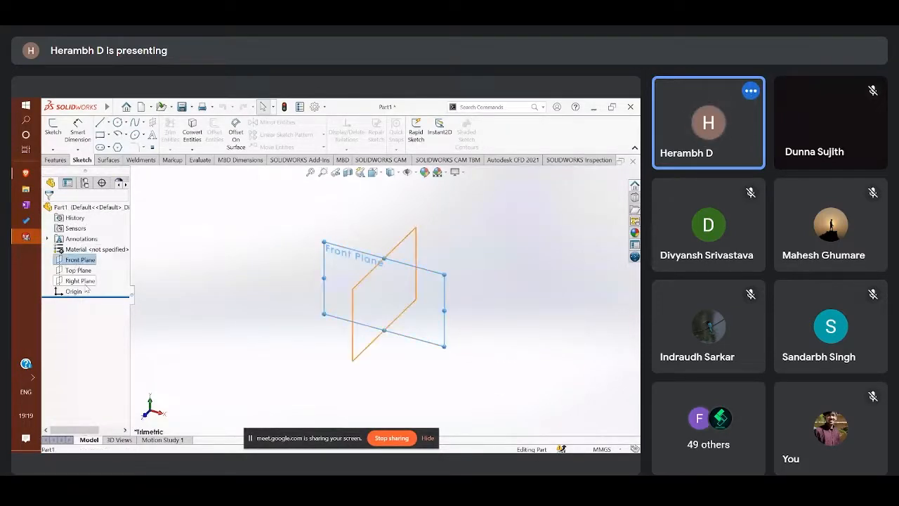
pyautogui.click(80, 272)
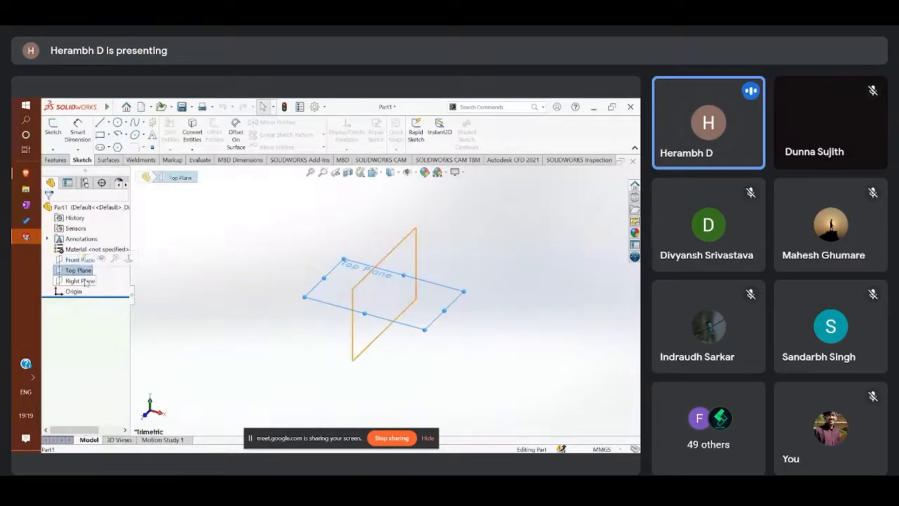
pyautogui.click(85, 281)
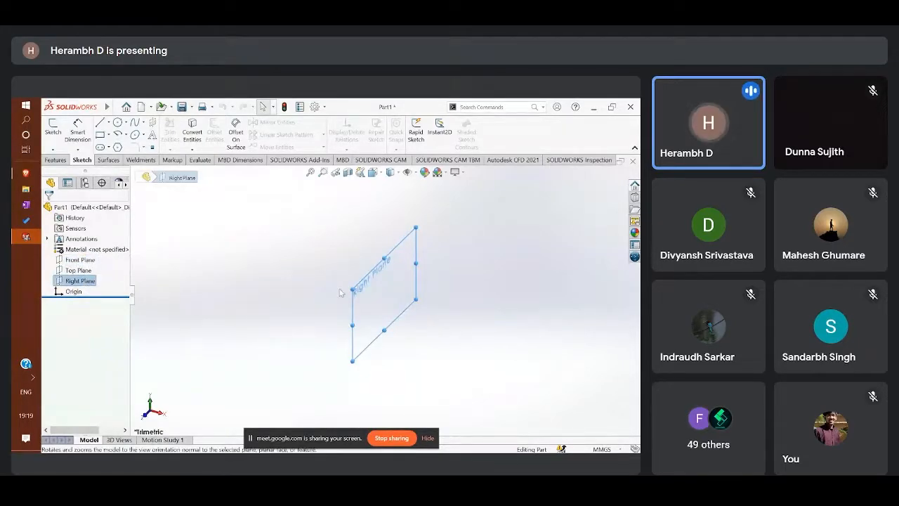
pyautogui.click(73, 292)
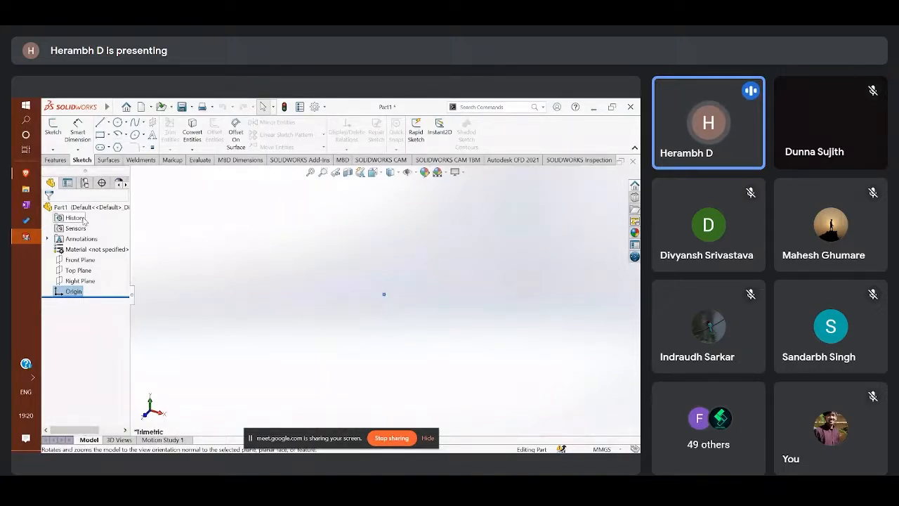
pyautogui.click(378, 248)
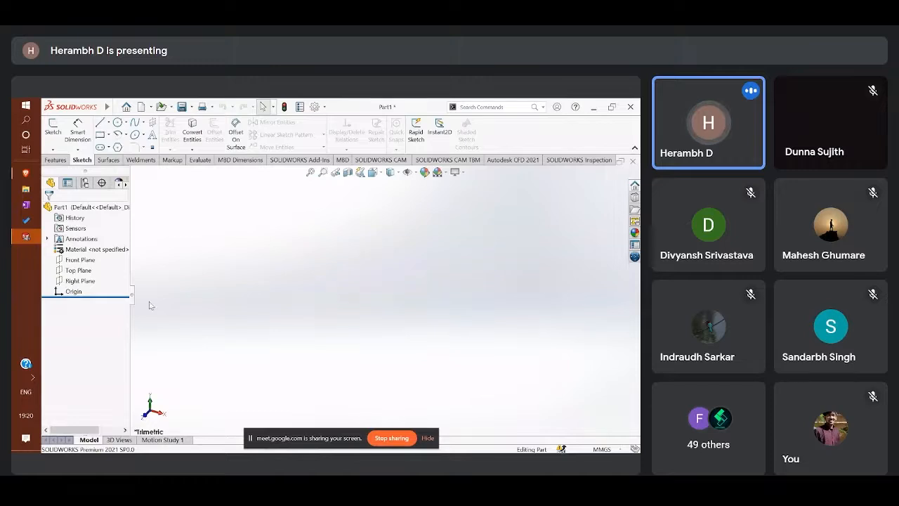
# - Look over the file commands and hide the screen-sharing notice
pyautogui.click(117, 107)
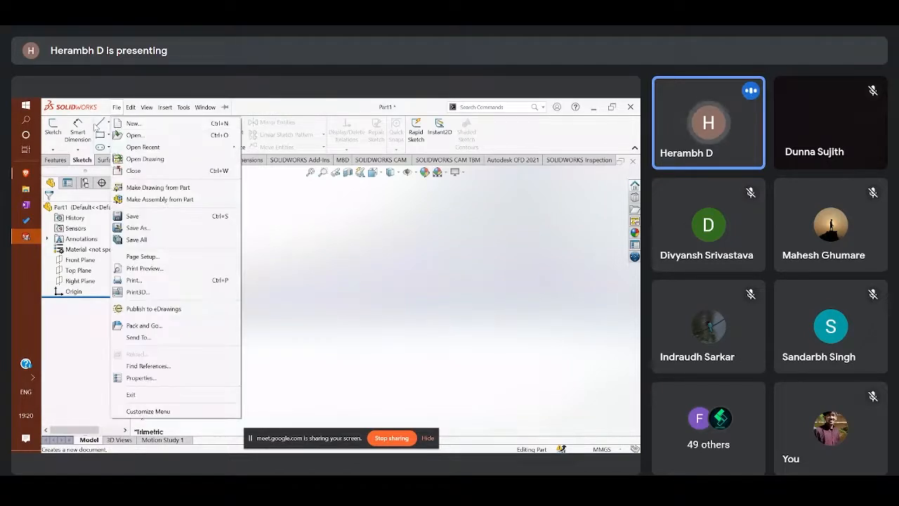
pyautogui.click(340, 253)
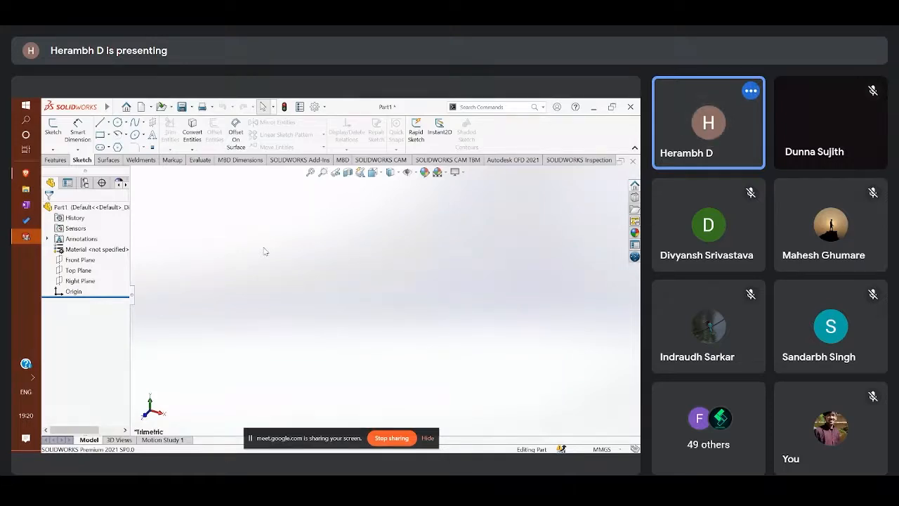
pyautogui.click(428, 438)
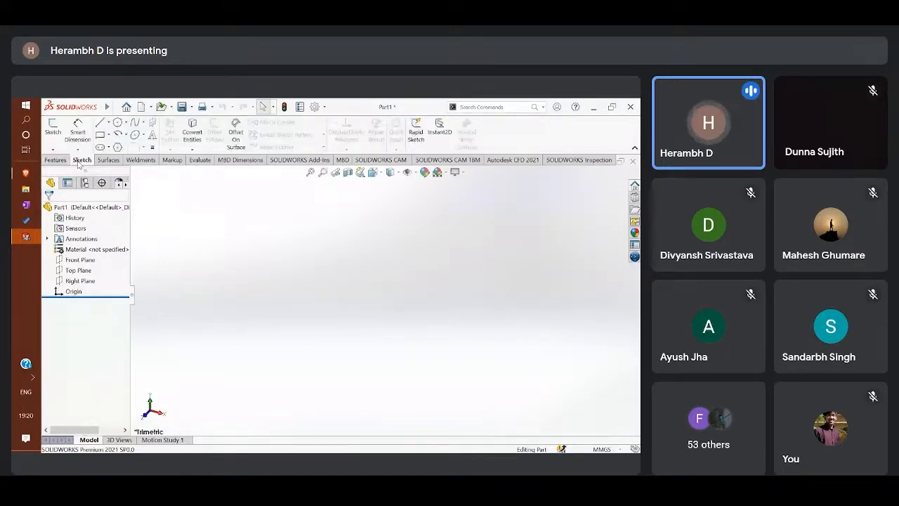
# - Start a sketch on the Top Plane and draw a closed triangle of three connected lines, its long side about 128 mm
pyautogui.click(53, 133)
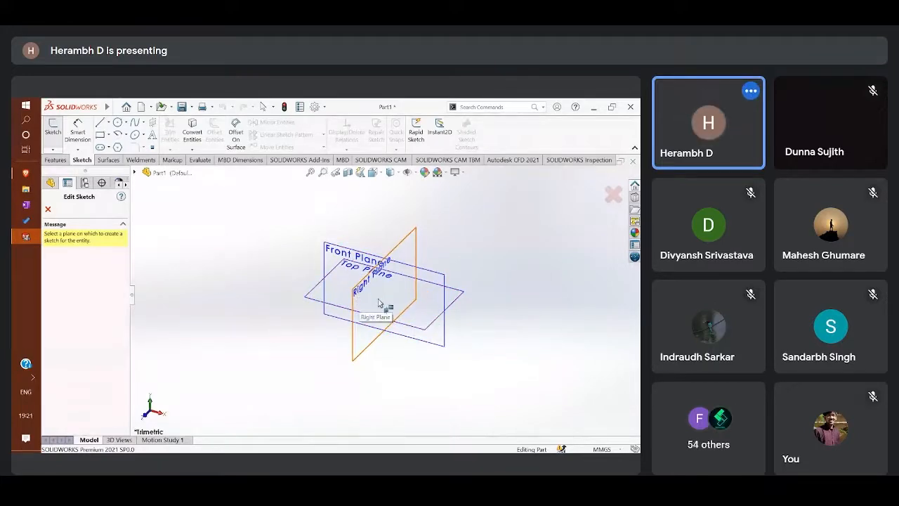
pyautogui.click(457, 297)
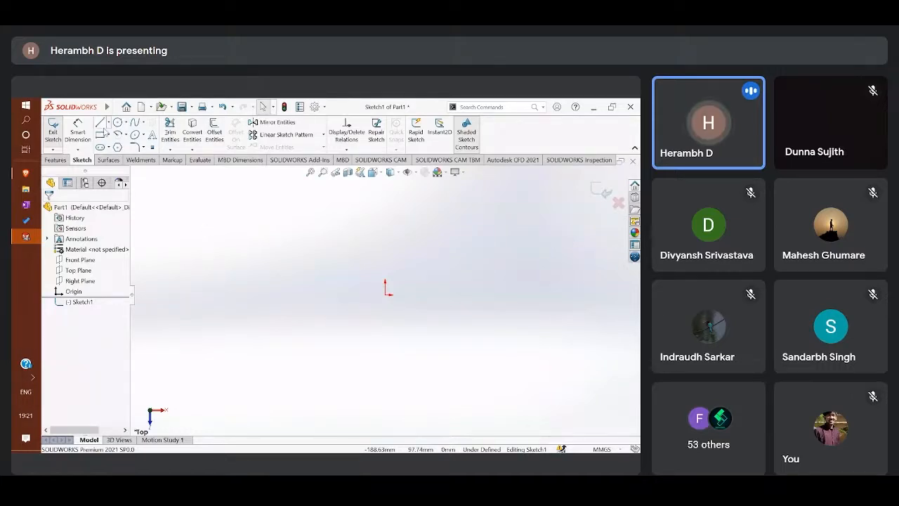
pyautogui.click(102, 125)
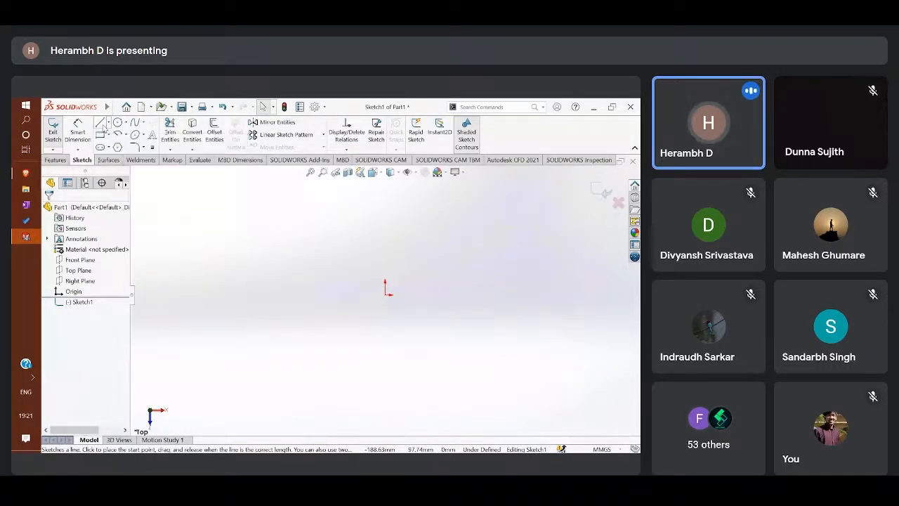
pyautogui.click(267, 265)
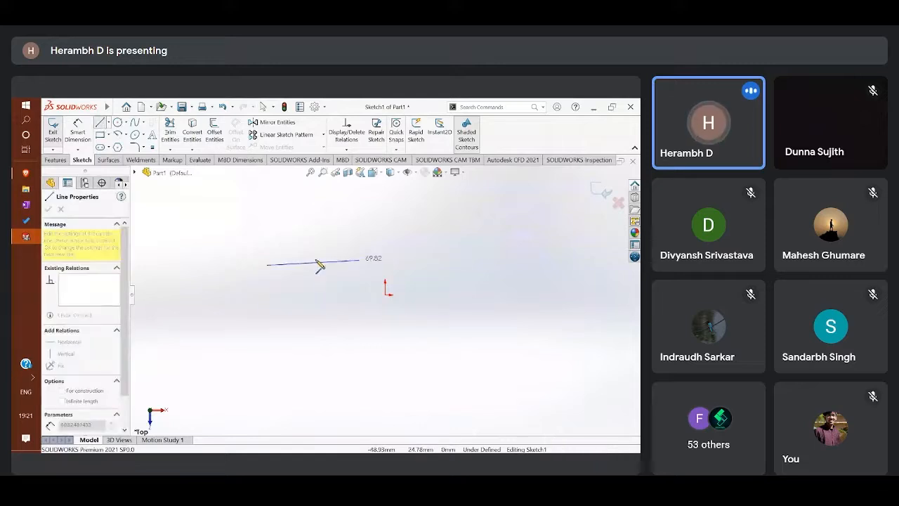
pyautogui.click(409, 226)
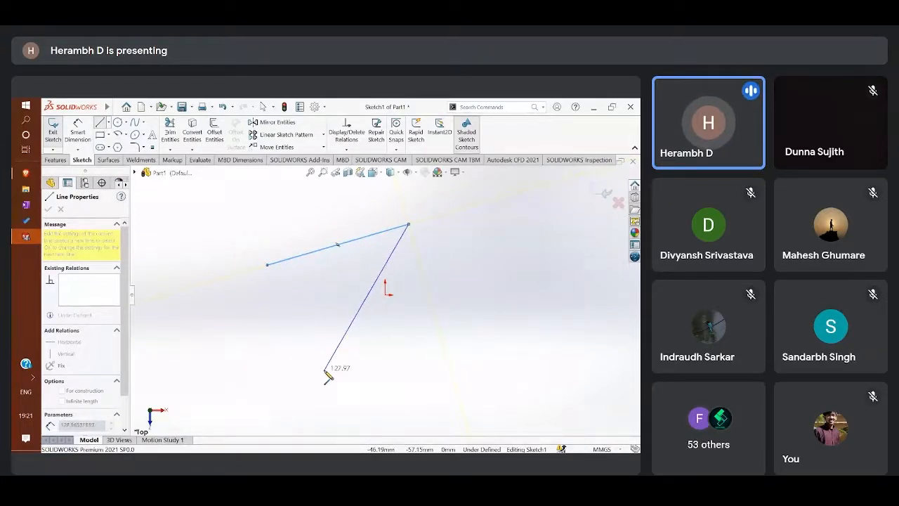
pyautogui.click(324, 370)
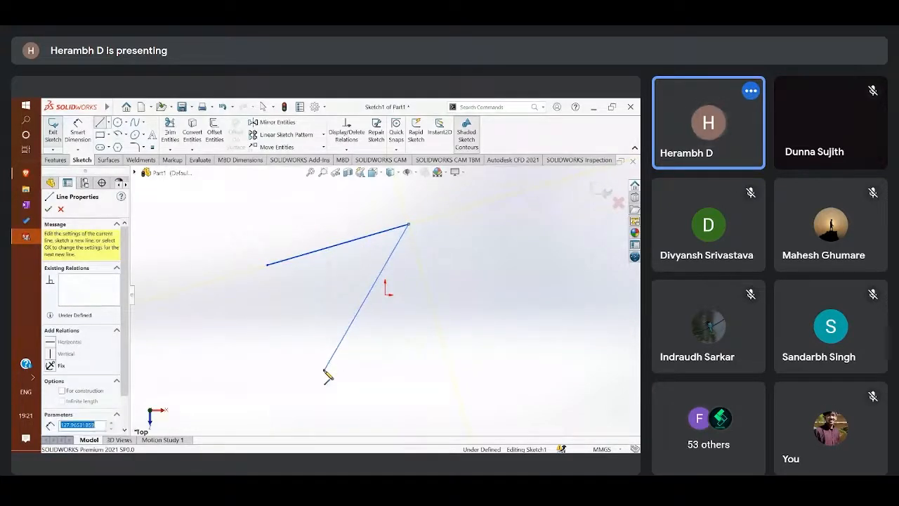
pyautogui.click(269, 266)
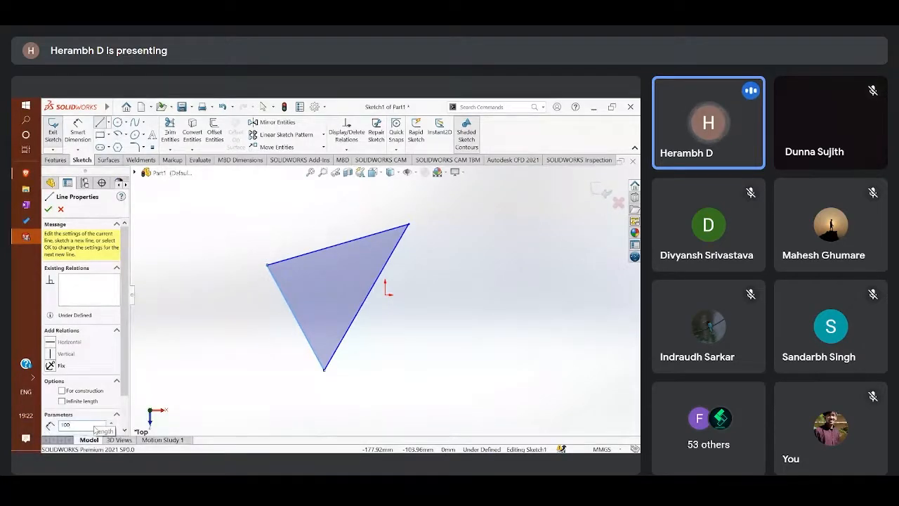
# - Set the triangle's closing side to 100 mm and make it perpendicular to the upper side
pyautogui.press('Return')
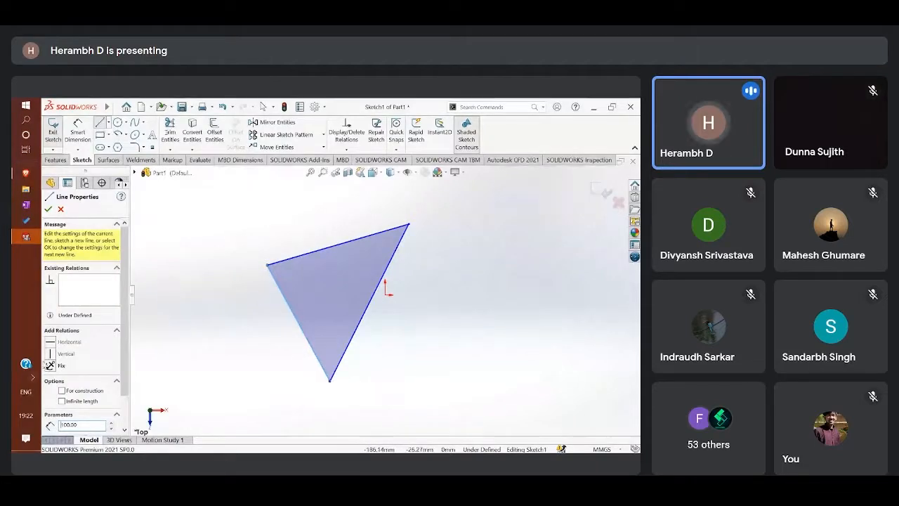
pyautogui.press('Escape')
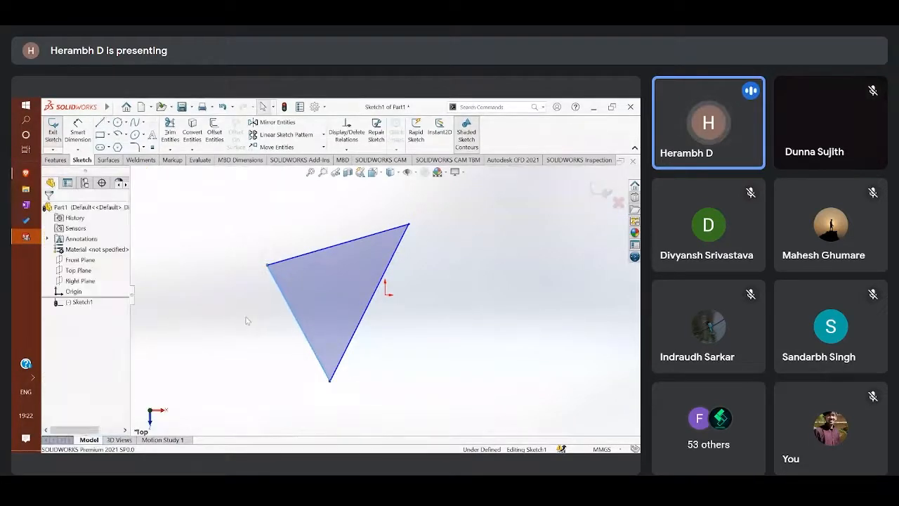
pyautogui.click(290, 307)
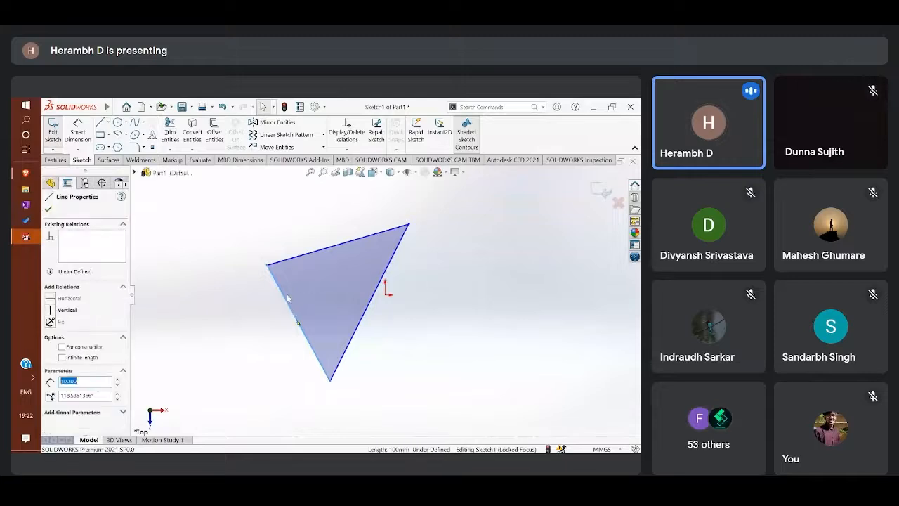
pyautogui.keyDown('ctrl'); pyautogui.click(294, 262); pyautogui.keyUp('ctrl')
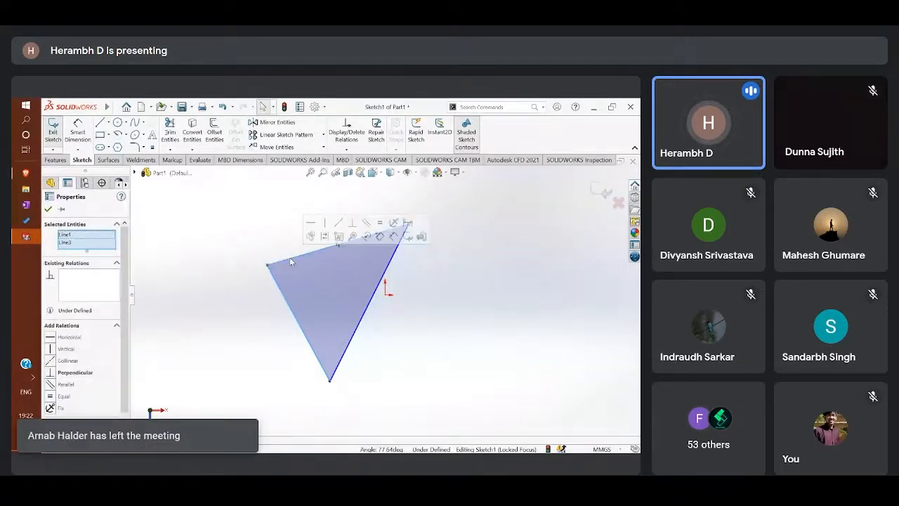
pyautogui.click(68, 373)
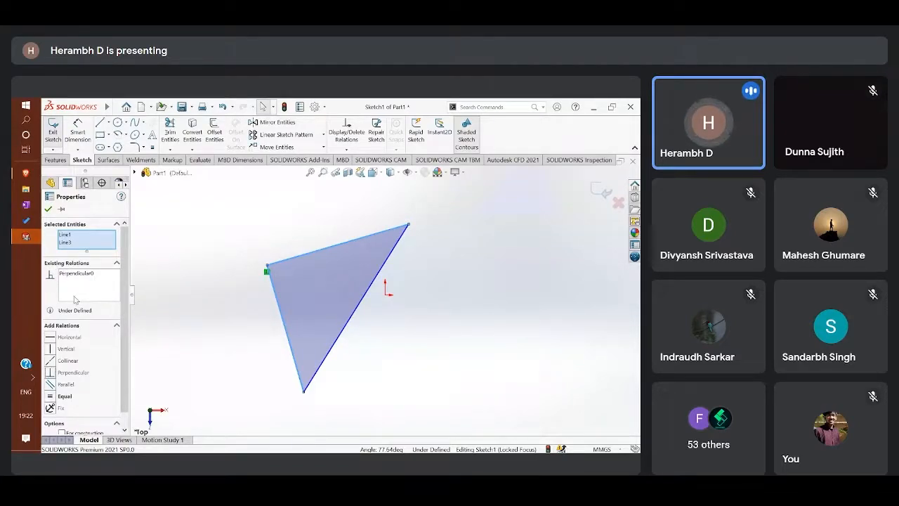
pyautogui.scroll(-1, 84, 359)
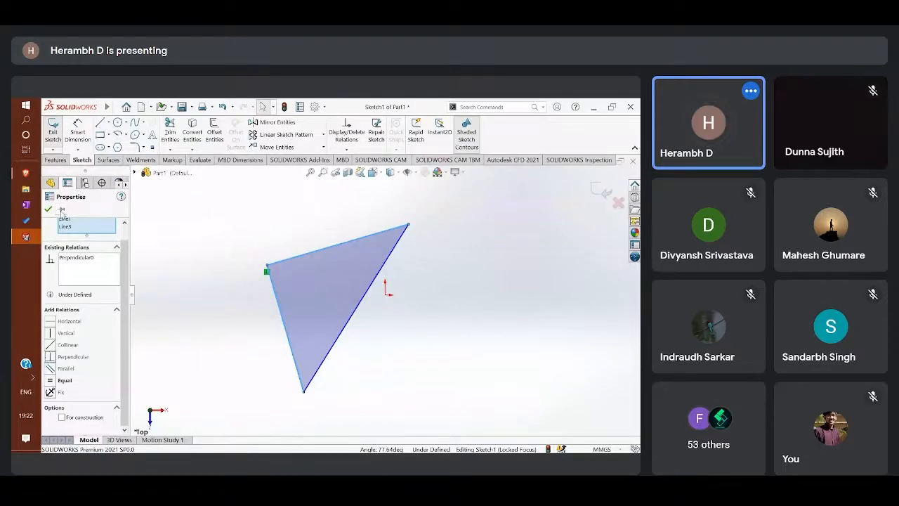
pyautogui.click(49, 209)
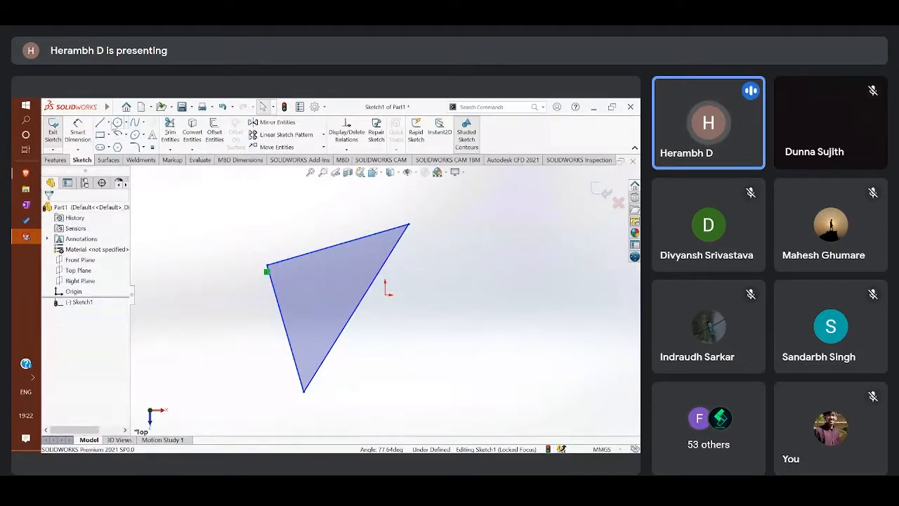
# - Sketch a centre-point circle with a radius of about 40 mm on the far side of the origin from the triangle
pyautogui.click(117, 123)
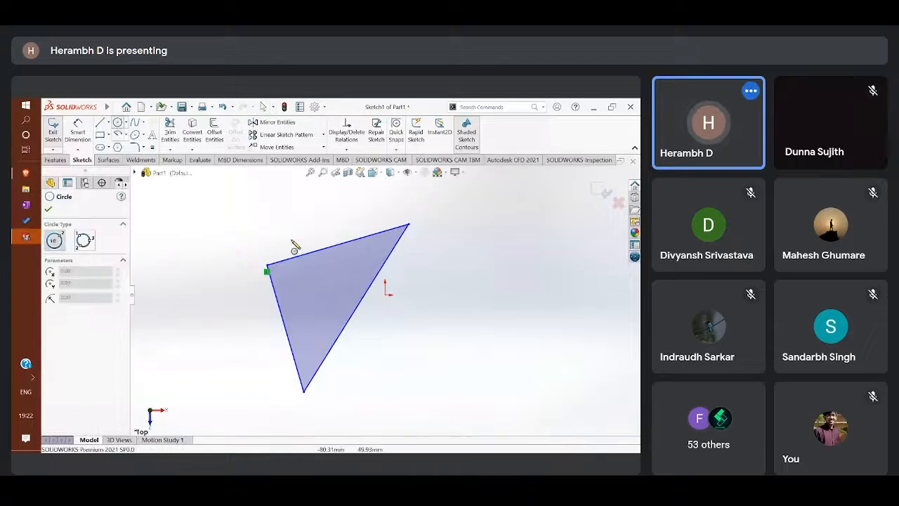
pyautogui.click(475, 259)
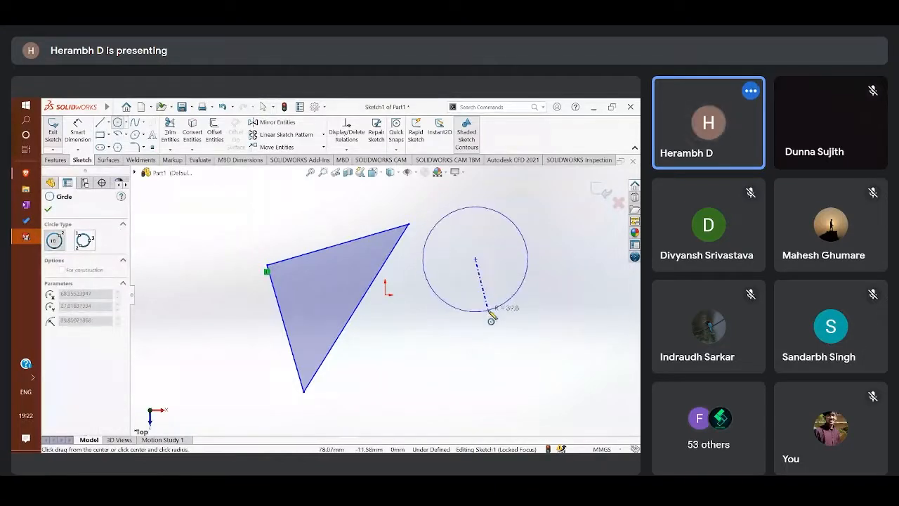
pyautogui.click(490, 313)
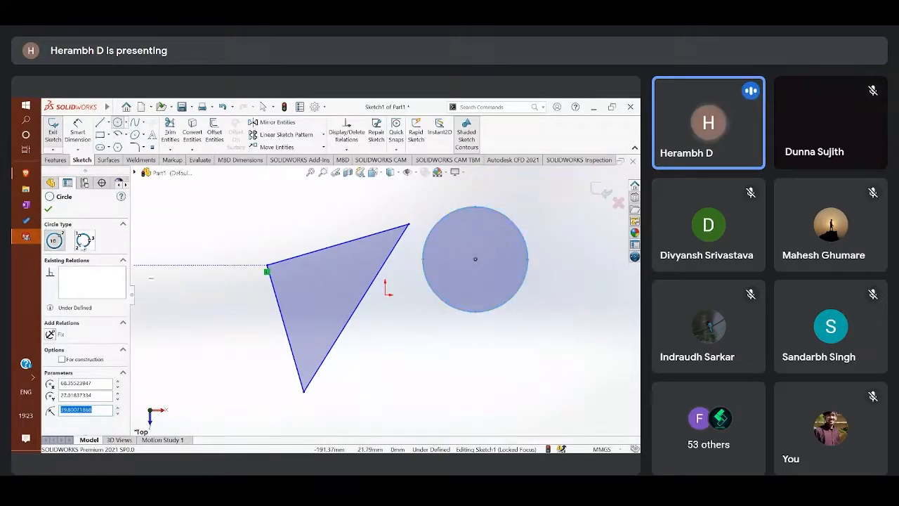
# - Sketch a three-point perimeter circle with a radius of about 44 mm, overlapping the lower part of the first circle
pyautogui.click(84, 240)
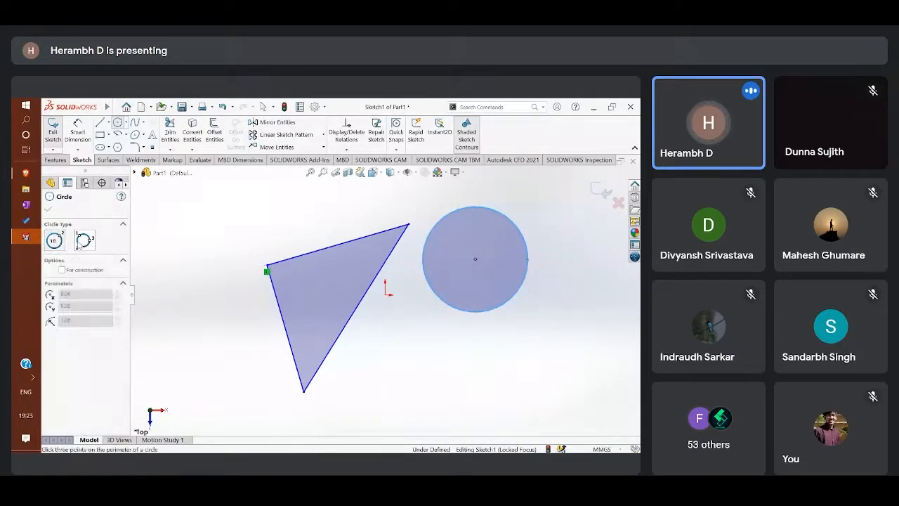
pyautogui.click(429, 377)
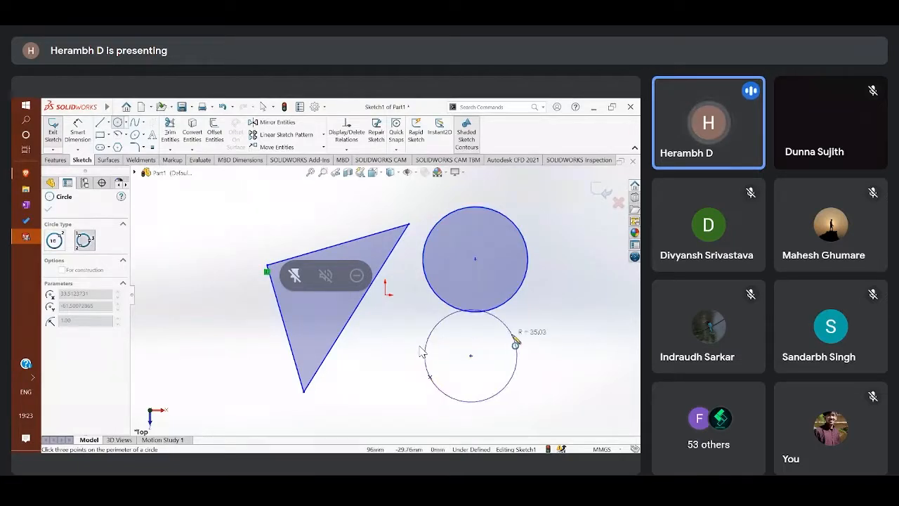
pyautogui.click(513, 337)
pyautogui.click(399, 324)
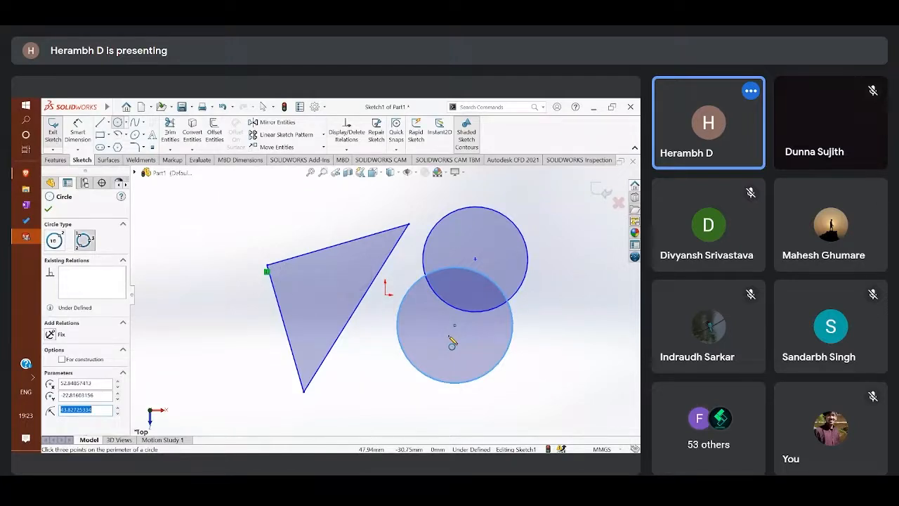
# - Finish the perimeter circle and delete the triangle and both circles from the sketch
pyautogui.click(357, 494)
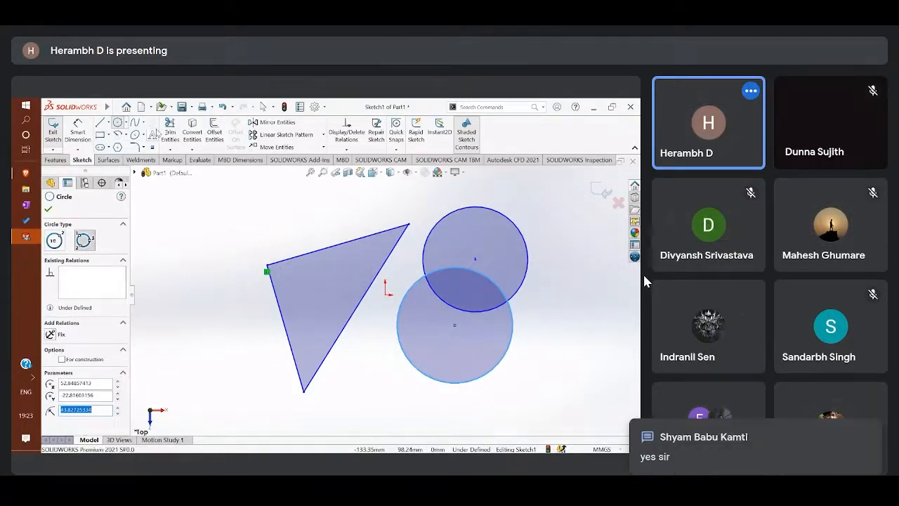
pyautogui.press('Escape')
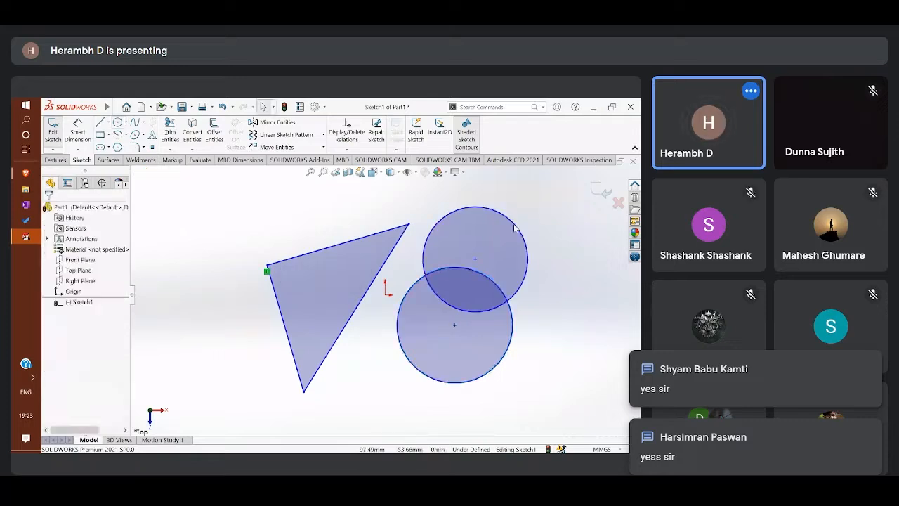
pyautogui.click(357, 494)
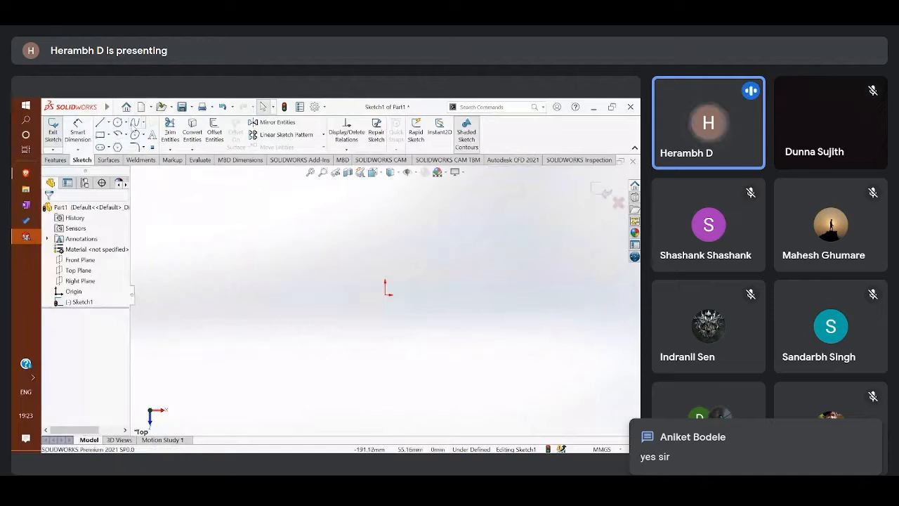
# - Sketch an open three-point spline above the origin, its first two points about 129 mm apart at nearly the same height
pyautogui.click(266, 258)
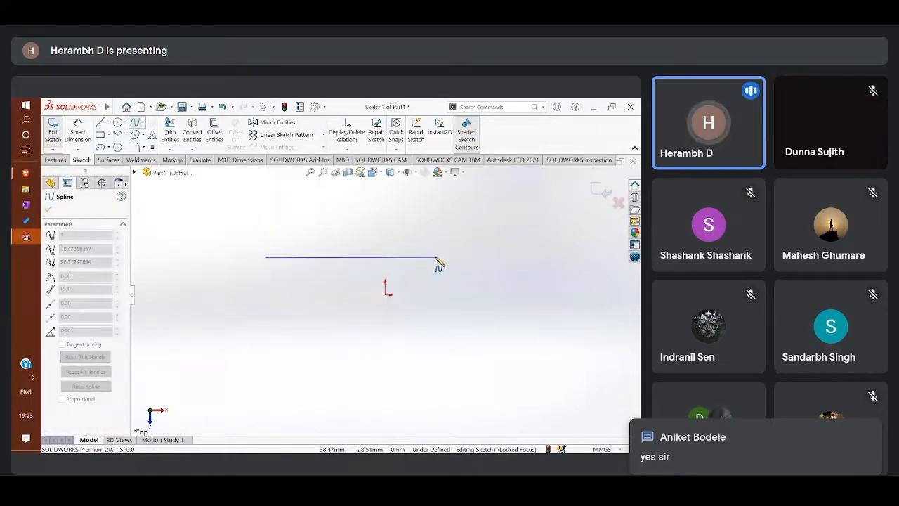
pyautogui.click(436, 258)
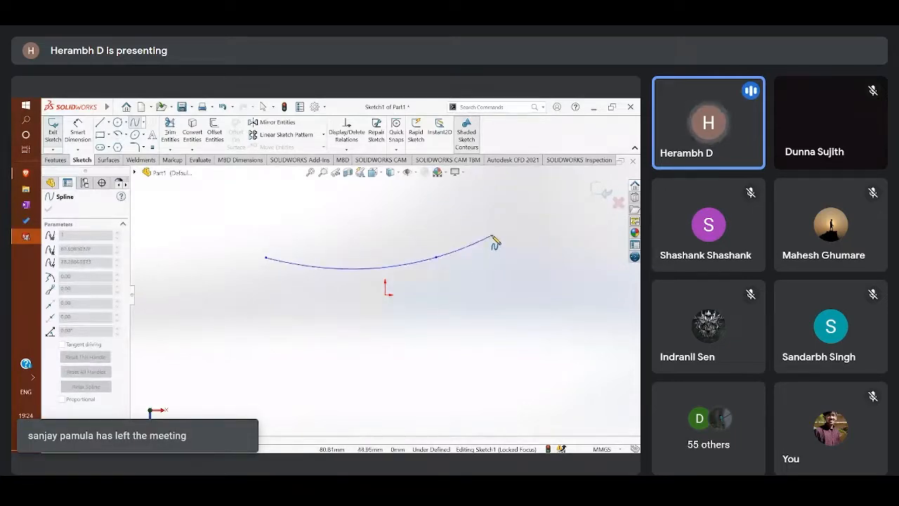
pyautogui.click(436, 257)
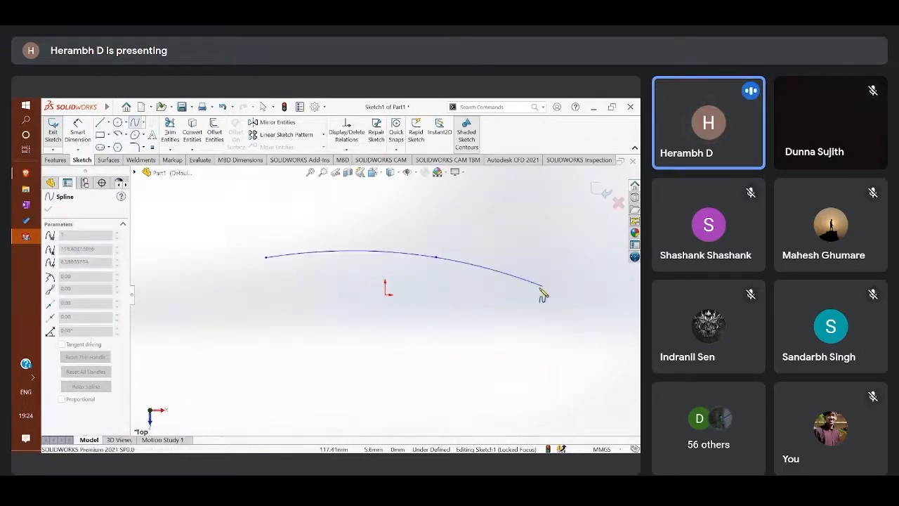
pyautogui.click(524, 279)
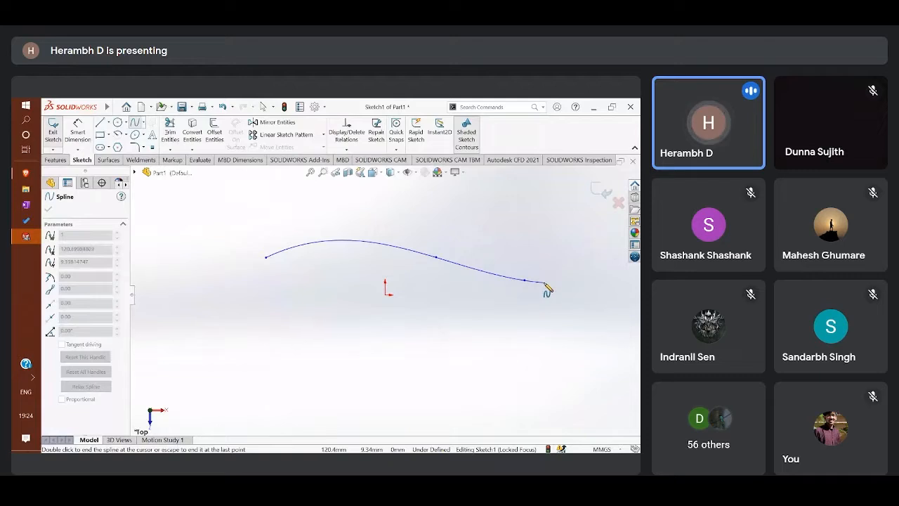
pyautogui.press('Escape')
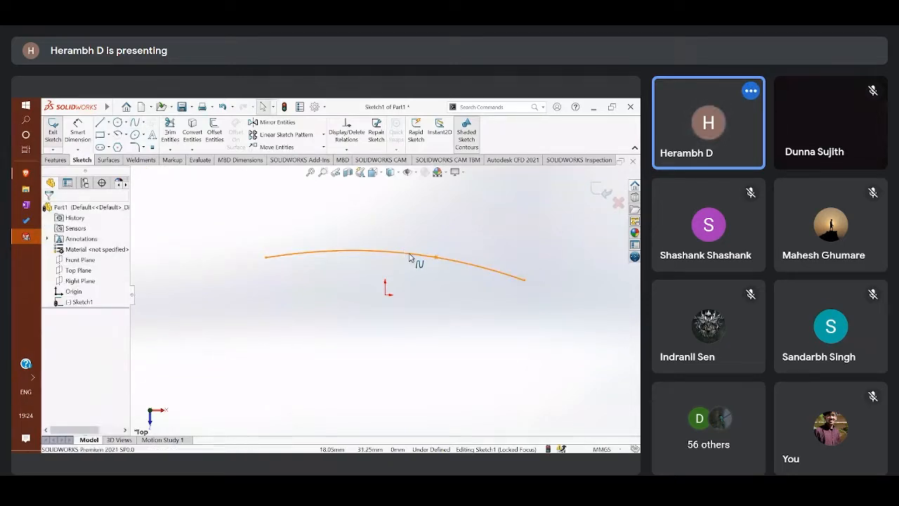
# - Bend the spline into an S-shaped curve and delete it from the sketch
pyautogui.click(414, 257)
pyautogui.moveTo(391, 254); pyautogui.dragTo(404, 272)
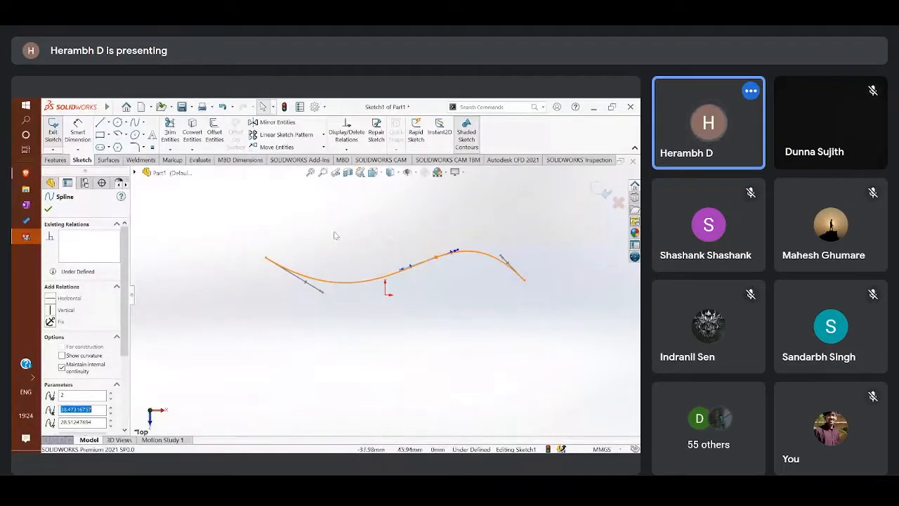
pyautogui.click(563, 215)
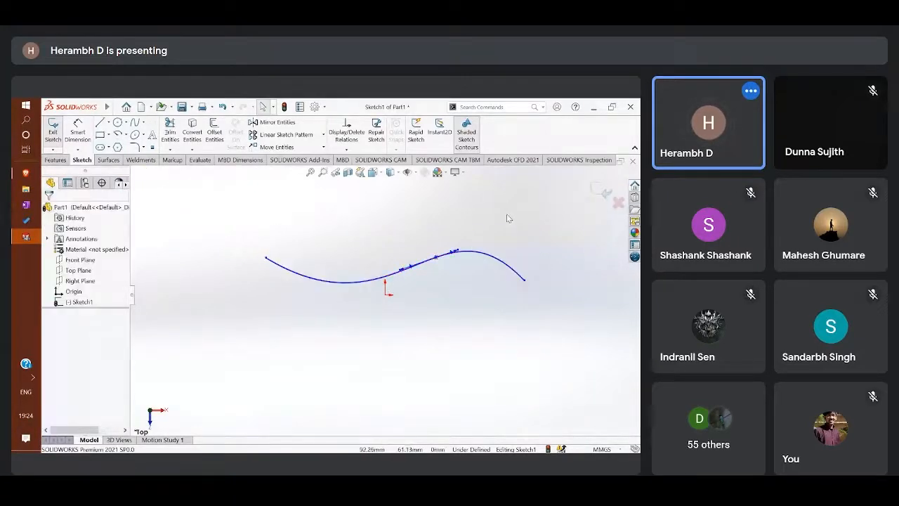
pyautogui.moveTo(528, 237); pyautogui.dragTo(242, 336)
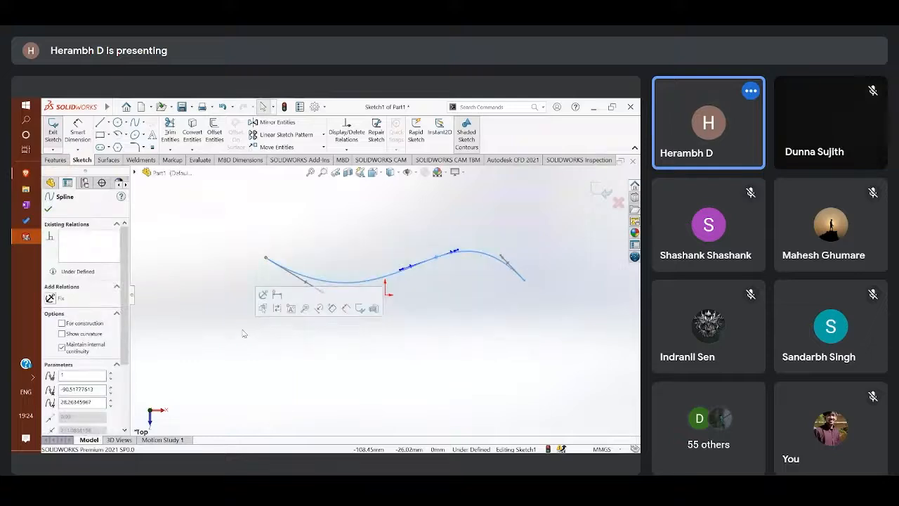
pyautogui.press('Delete')
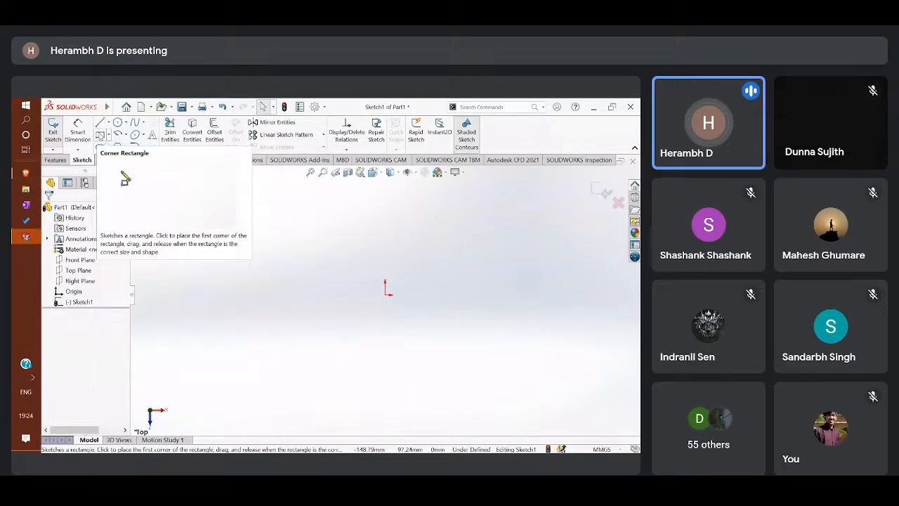
# - Sketch a corner rectangle that encloses the origin, with most of its area to the origin's left
pyautogui.click(101, 135)
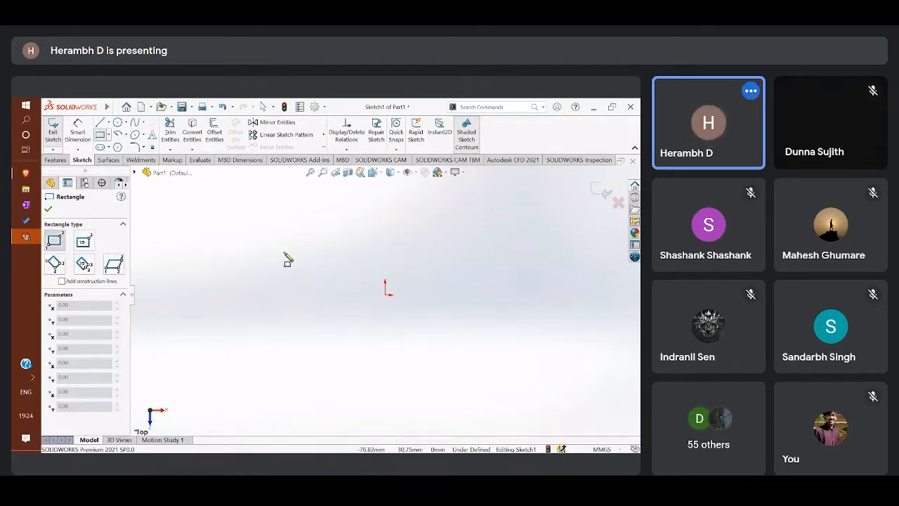
pyautogui.moveTo(210, 223)
pyautogui.mouseDown()
pyautogui.moveTo(388, 276)
pyautogui.moveTo(441, 364)
pyautogui.mouseUp()
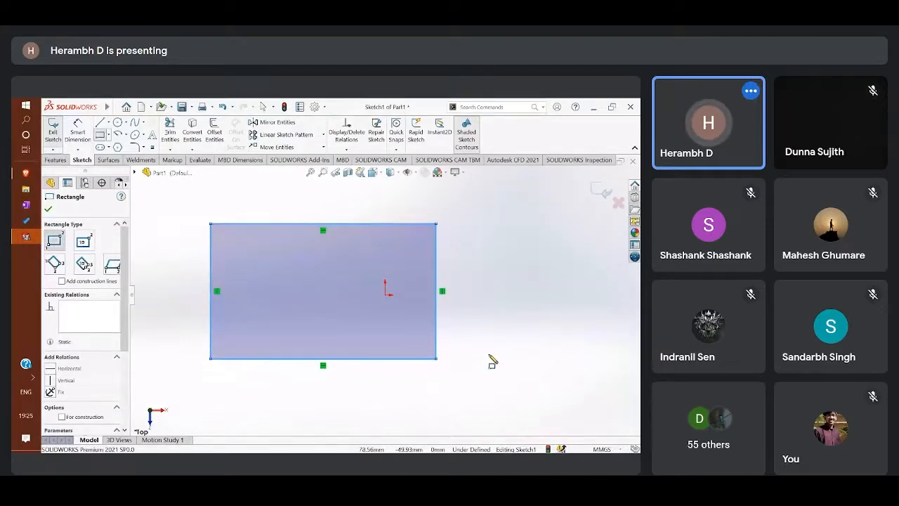
pyautogui.press('Escape')
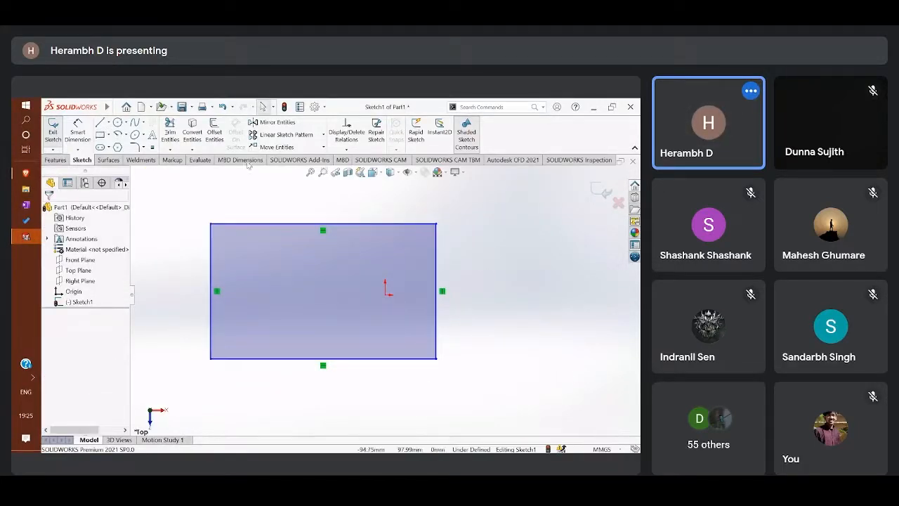
# - Sketch a 180° centre-point arc with a radius of about 26 mm to the right of the rectangle
pyautogui.click(118, 136)
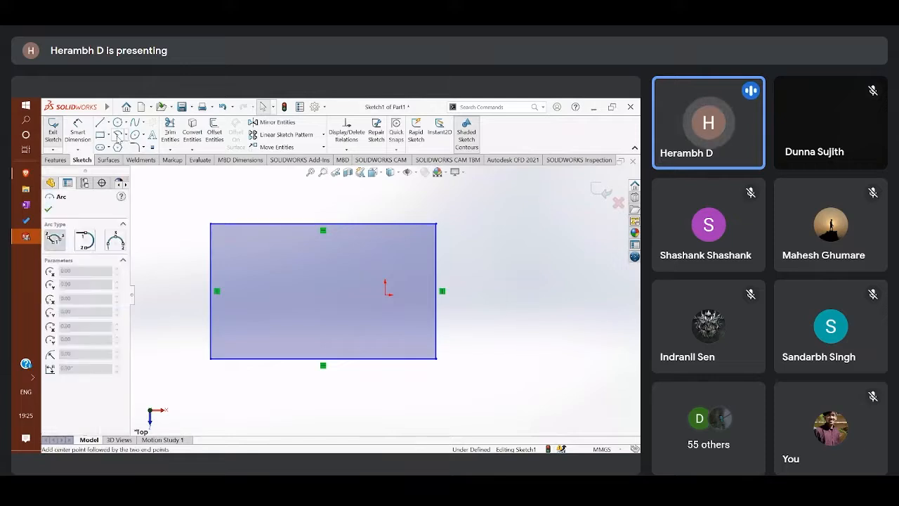
pyautogui.click(541, 310)
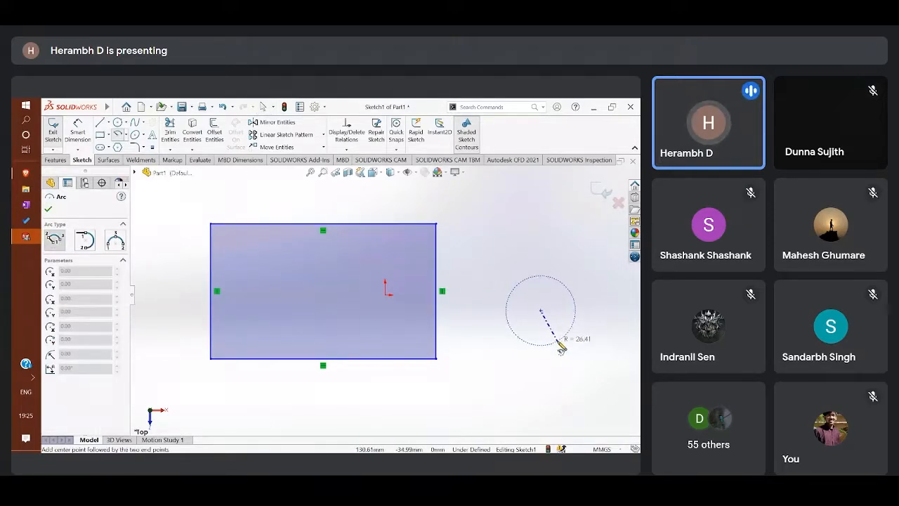
pyautogui.click(561, 346)
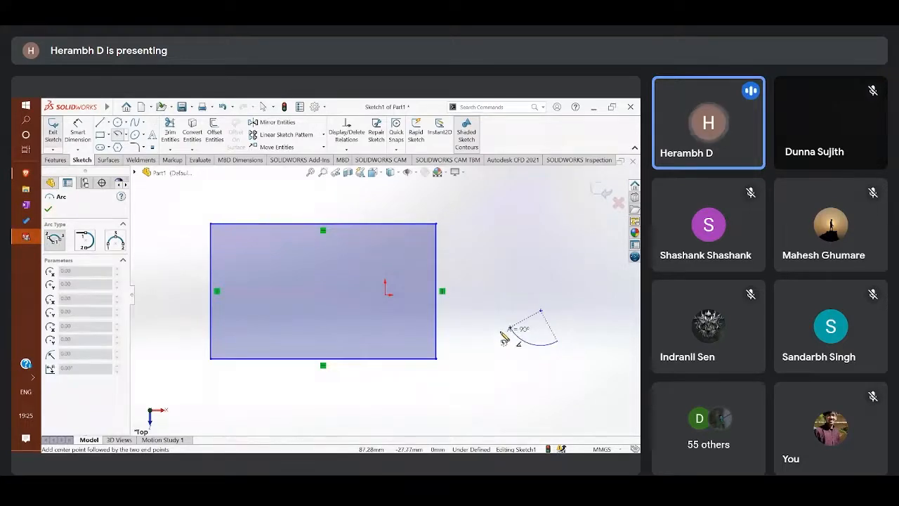
pyautogui.click(530, 285)
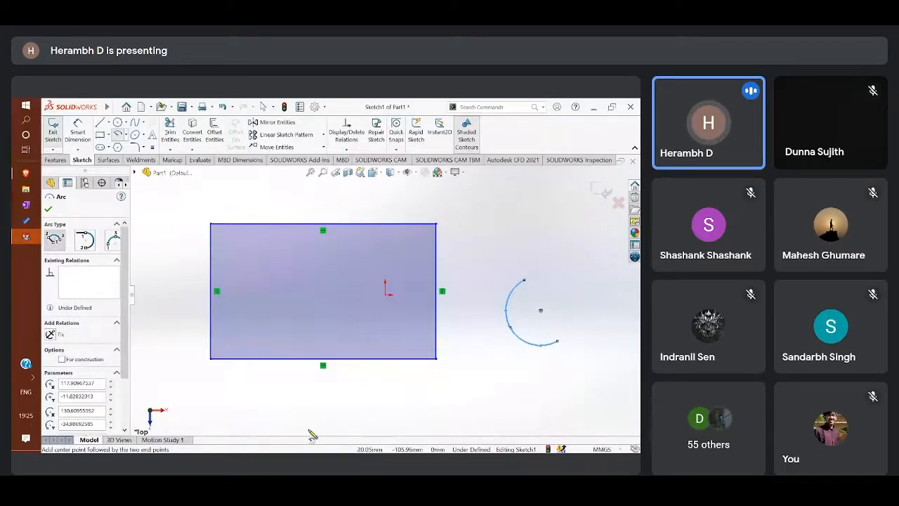
pyautogui.scroll(-3, 92, 388)
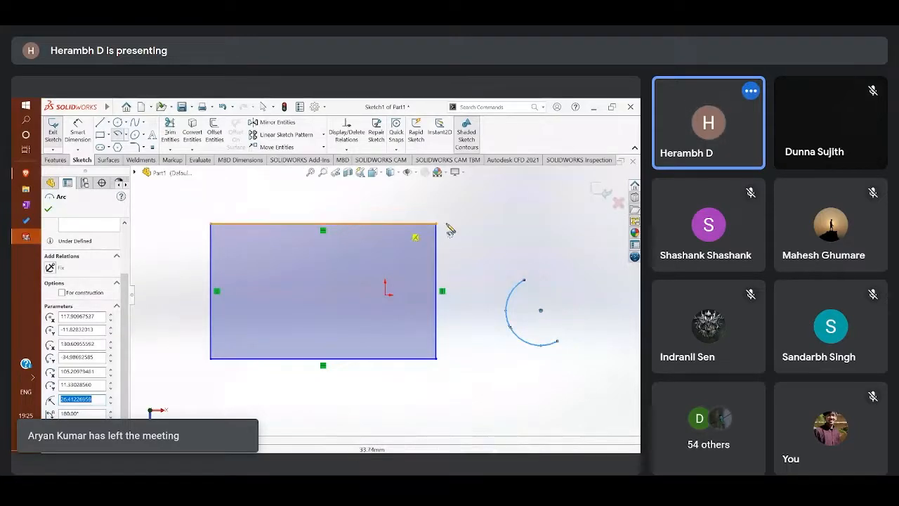
pyautogui.press('Escape')
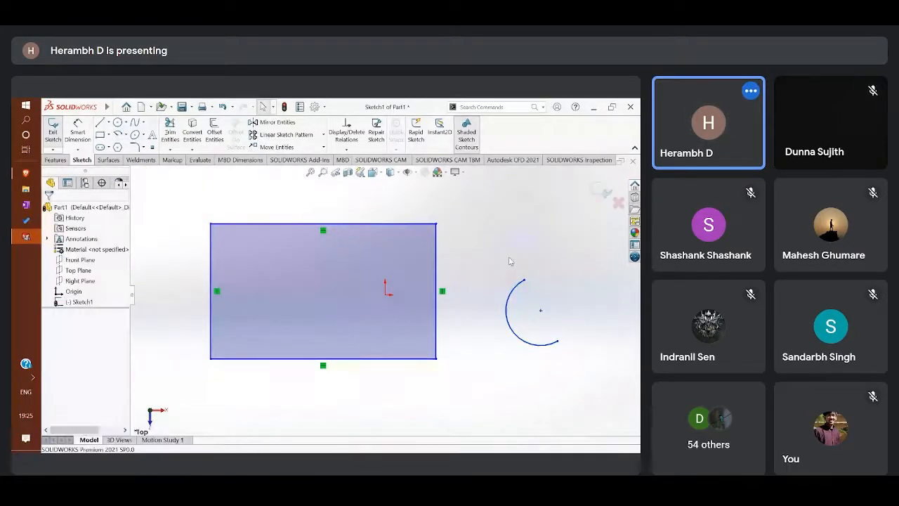
# - Delete the rectangle and the arc from the sketch
pyautogui.moveTo(563, 203)
pyautogui.mouseDown()
pyautogui.moveTo(232, 399)
pyautogui.moveTo(172, 394)
pyautogui.mouseUp()
pyautogui.press('Delete')
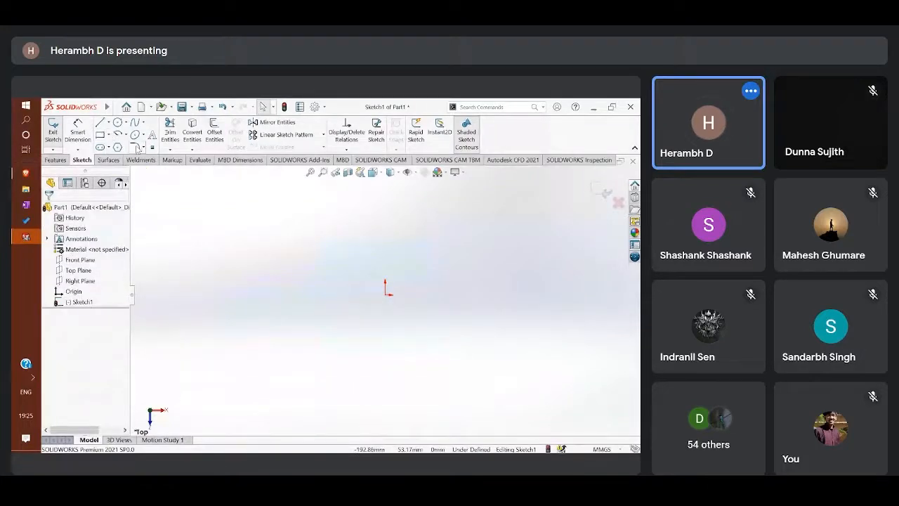
# - Try to sketch an ellipse with radii of about 52 mm and 24 mm to the upper left of the origin
pyautogui.click(135, 134)
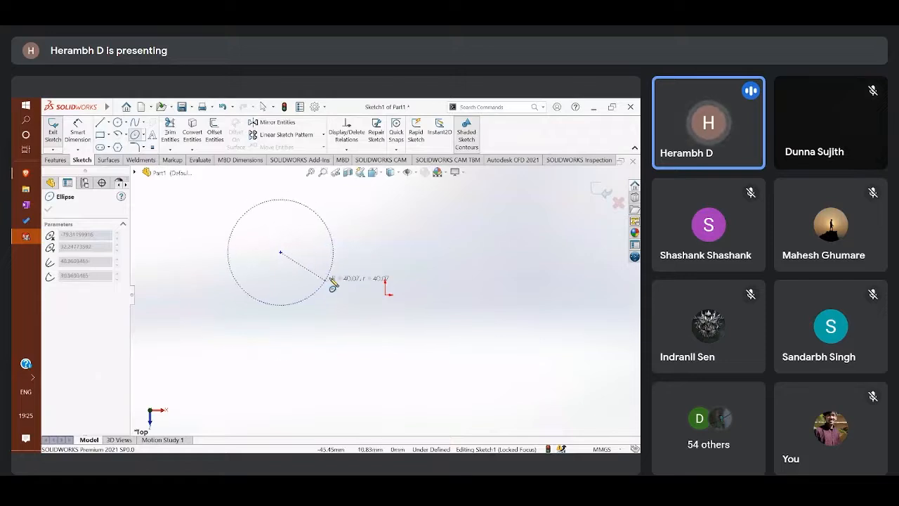
pyautogui.click(351, 255)
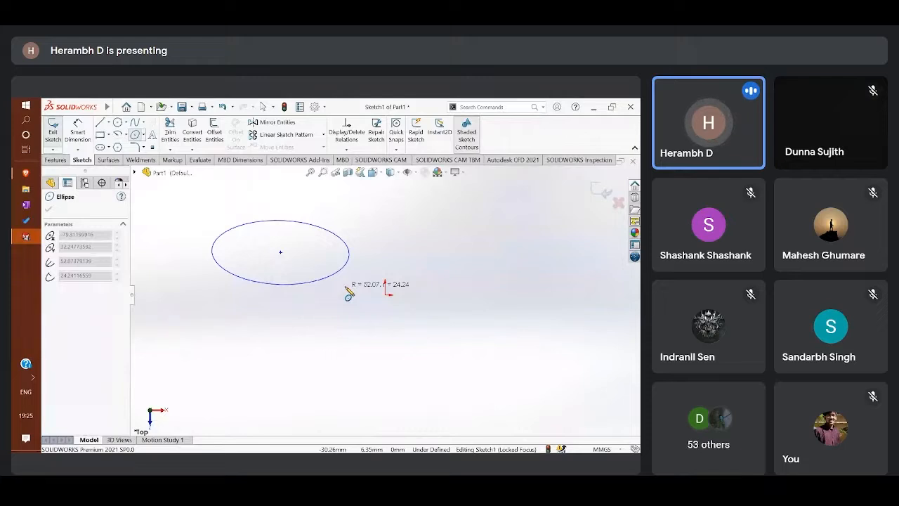
pyautogui.press('Escape')
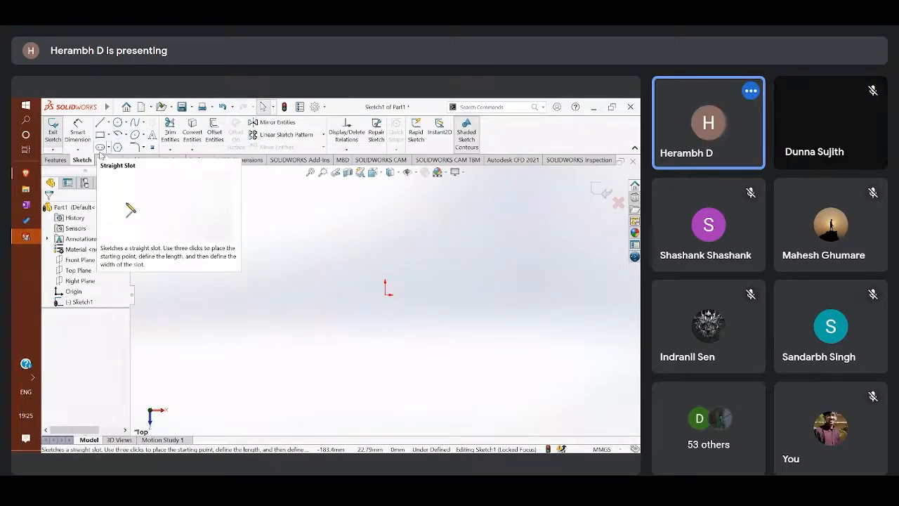
# - Sketch a horizontal straight slot about 101 mm between centres and 23 mm wide to the upper left of the origin
pyautogui.click(101, 148)
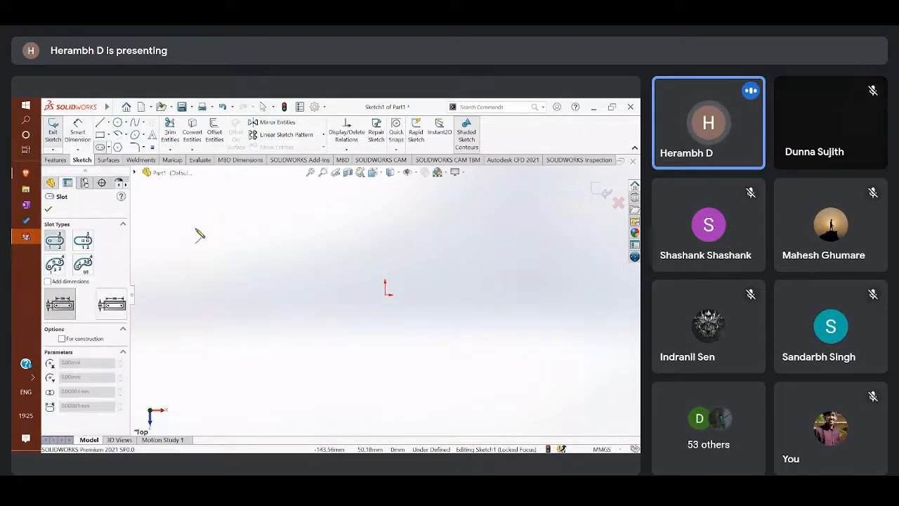
pyautogui.click(202, 220)
pyautogui.click(337, 219)
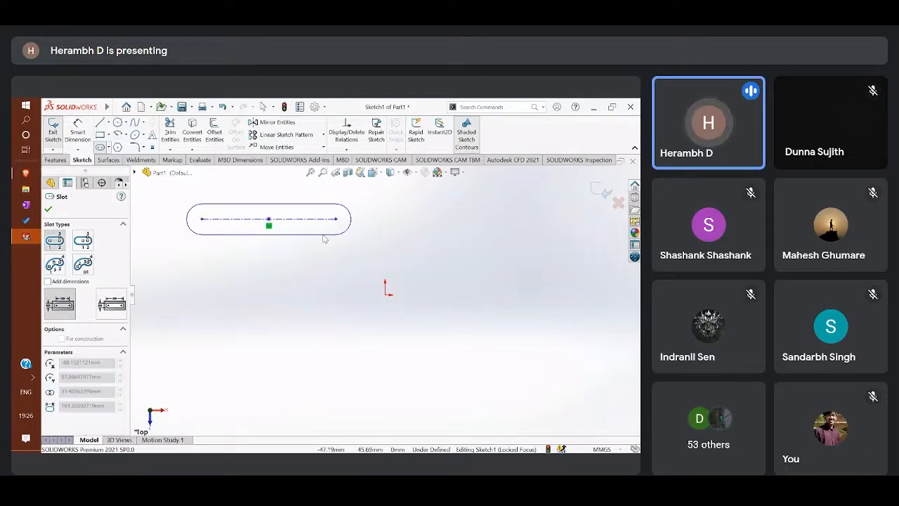
pyautogui.click(323, 238)
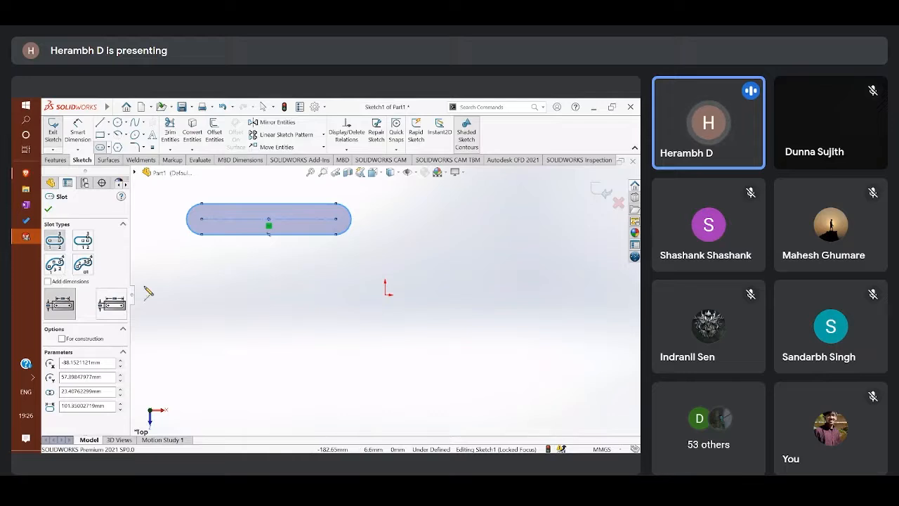
pyautogui.press('Escape')
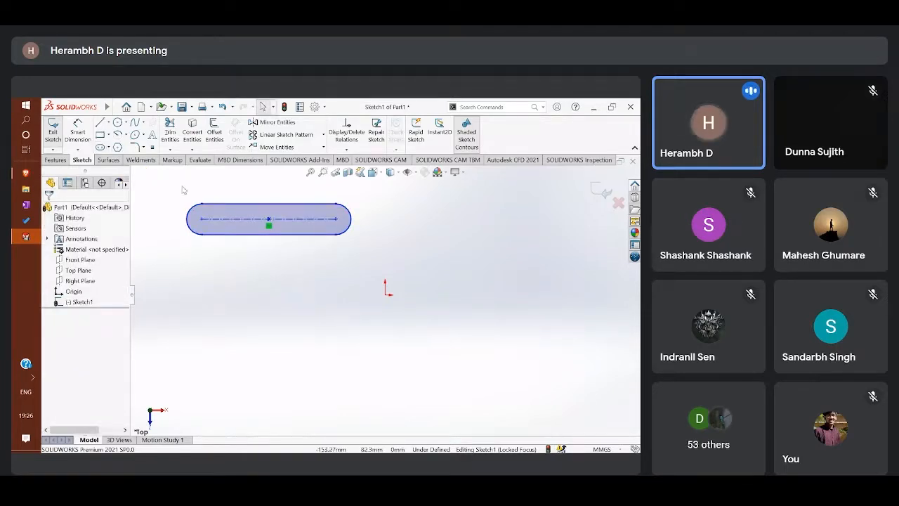
# - Sketch a six-sided polygon based on an inscribed circle, centred below the slot and left of the origin
pyautogui.click(117, 147)
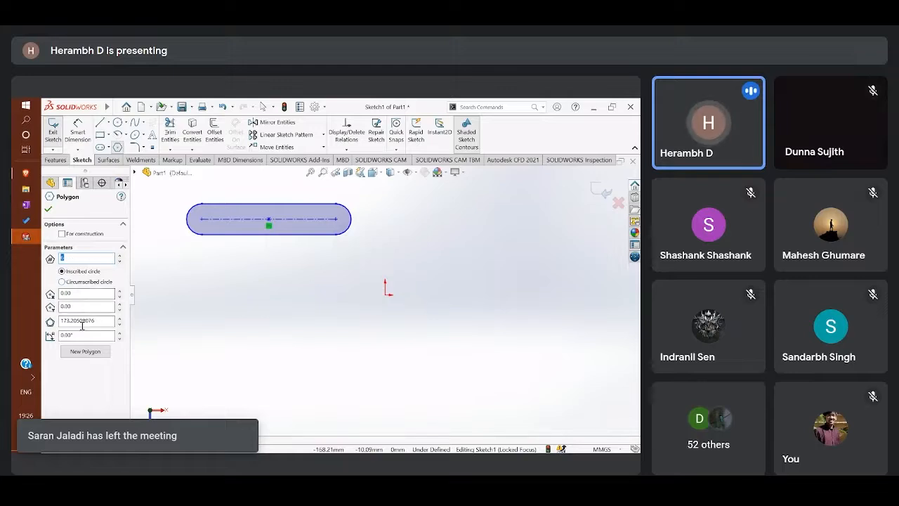
pyautogui.click(291, 285)
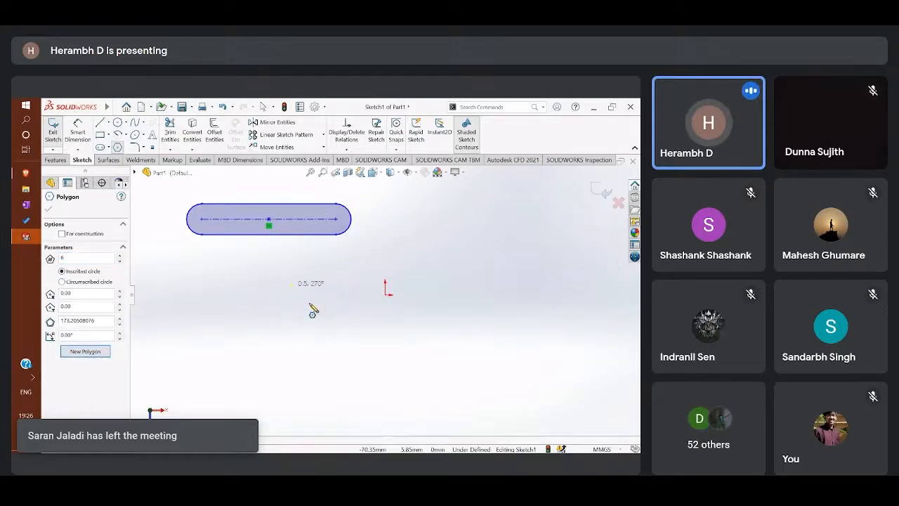
pyautogui.click(420, 358)
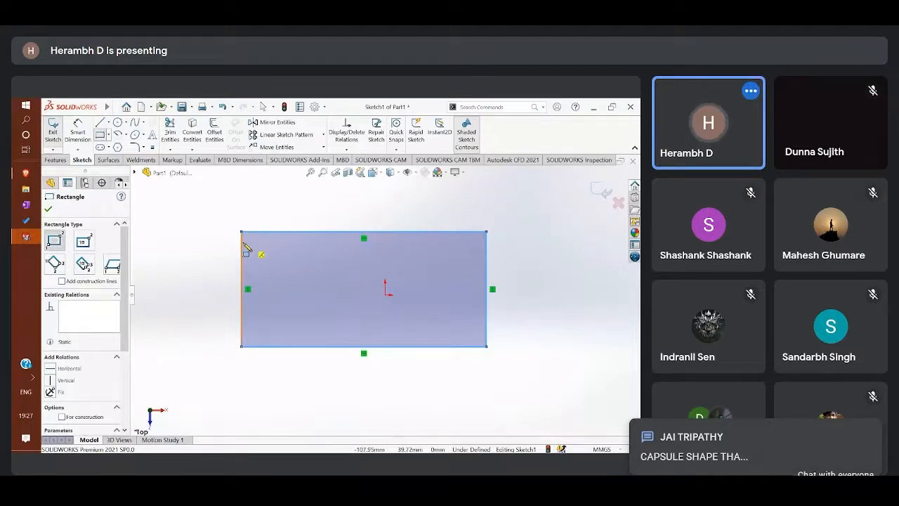
# - Read the meeting's in-call messages, close them and toggle the microphone
pyautogui.click(836, 494)
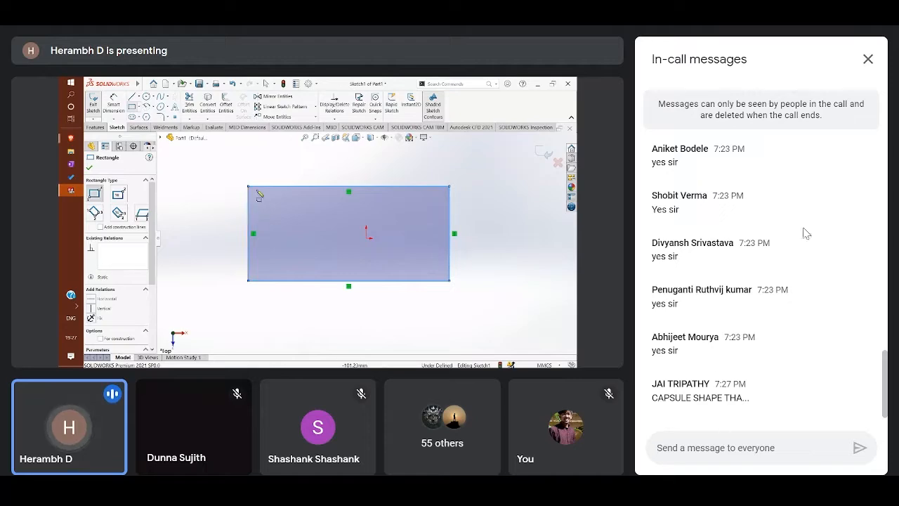
pyautogui.click(870, 60)
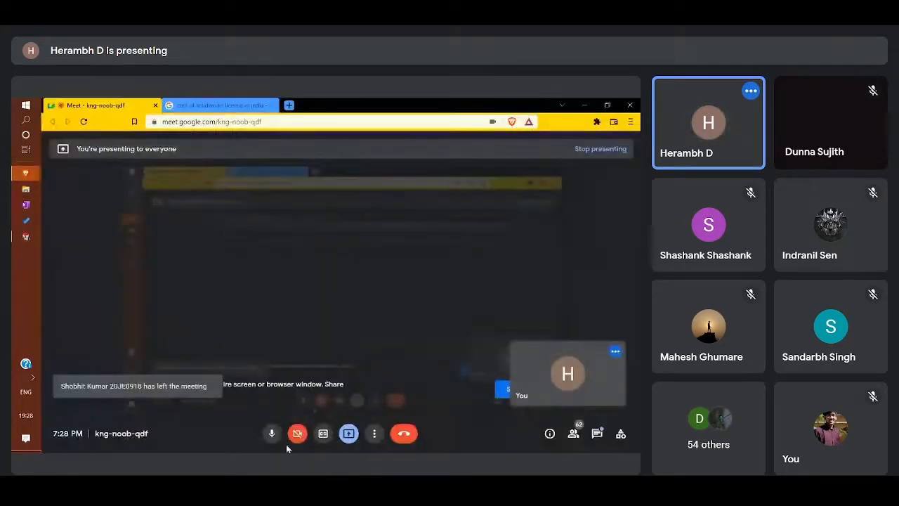
pyautogui.hotkey('ctrl', 'd')
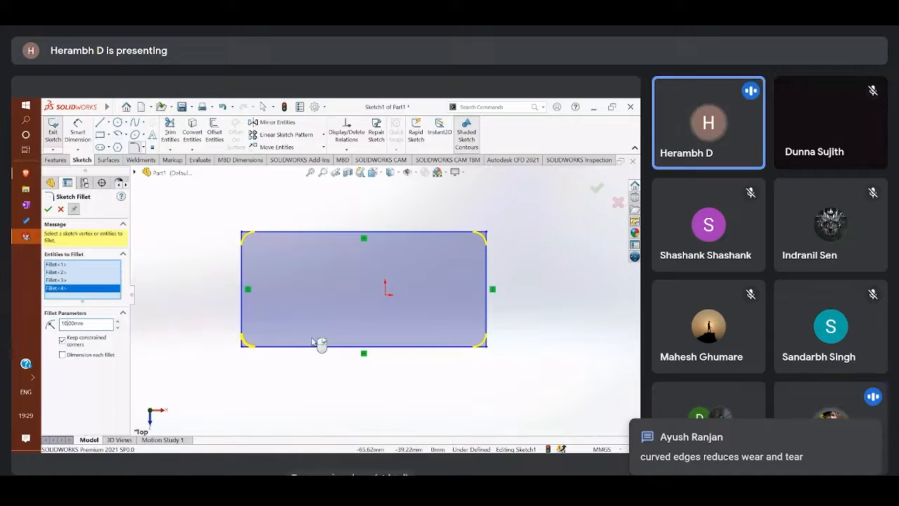
pyautogui.hotkey('ctrl', 'd')
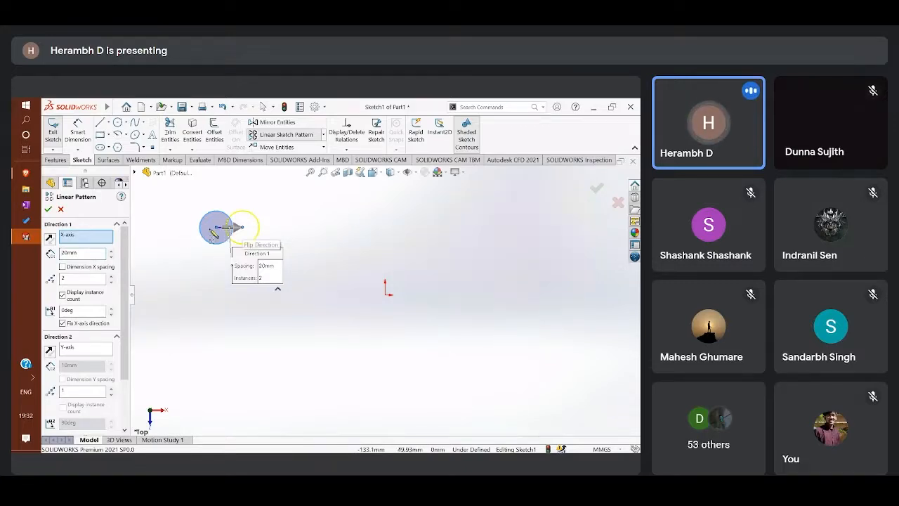
# - Try to linearly pattern the circle with 10 instances at 20 mm spacing along X and 5 instances along Y
pyautogui.click(78, 280)
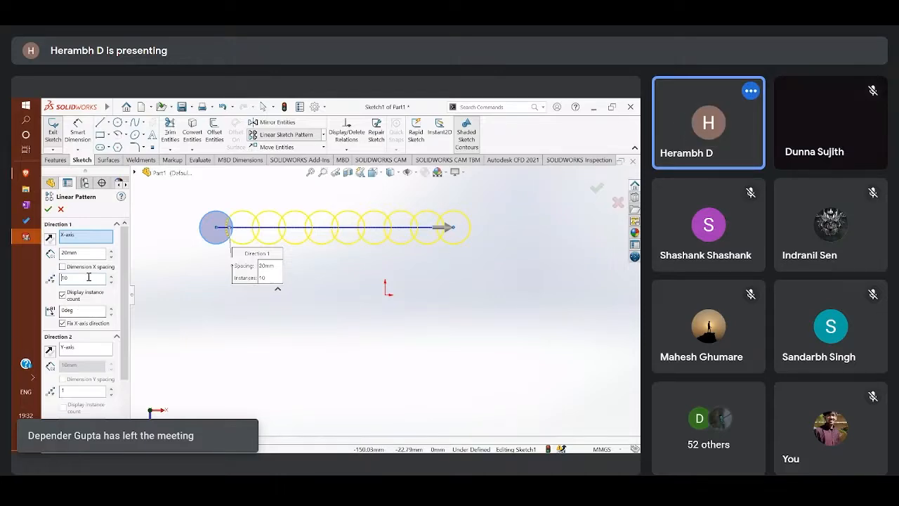
pyautogui.scroll(-2, 84, 285)
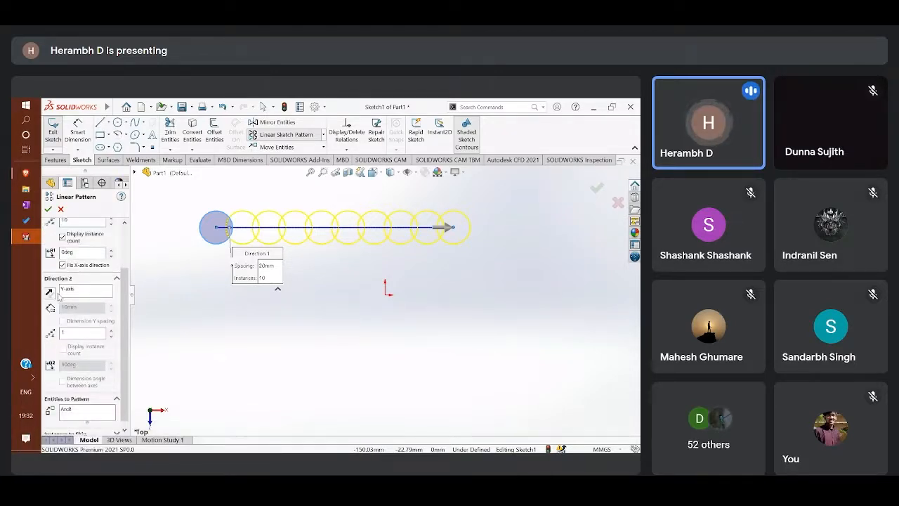
pyautogui.click(83, 290)
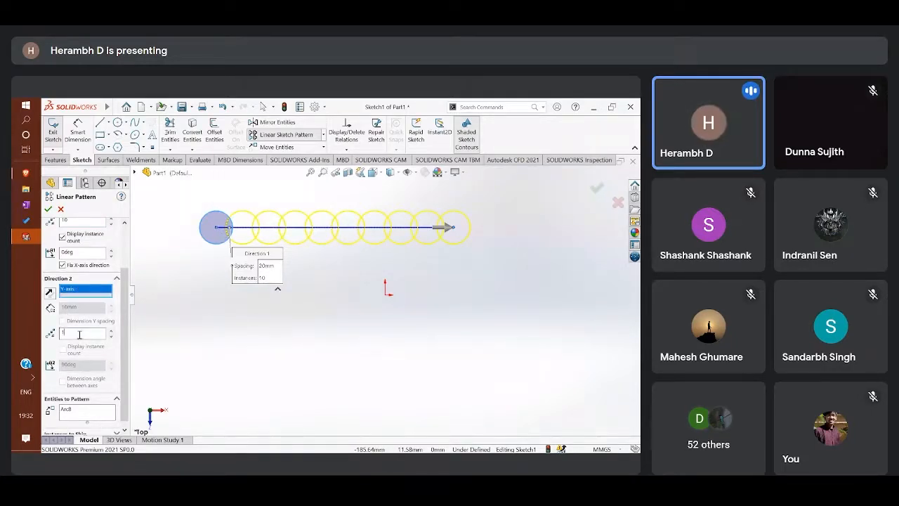
pyautogui.press('BackSpace')
pyautogui.write('5')
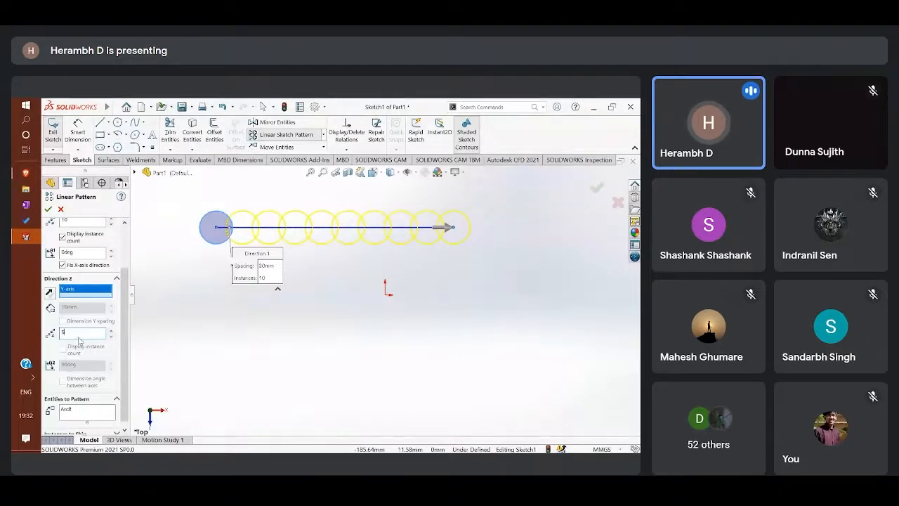
pyautogui.scroll(1, 394, 250)
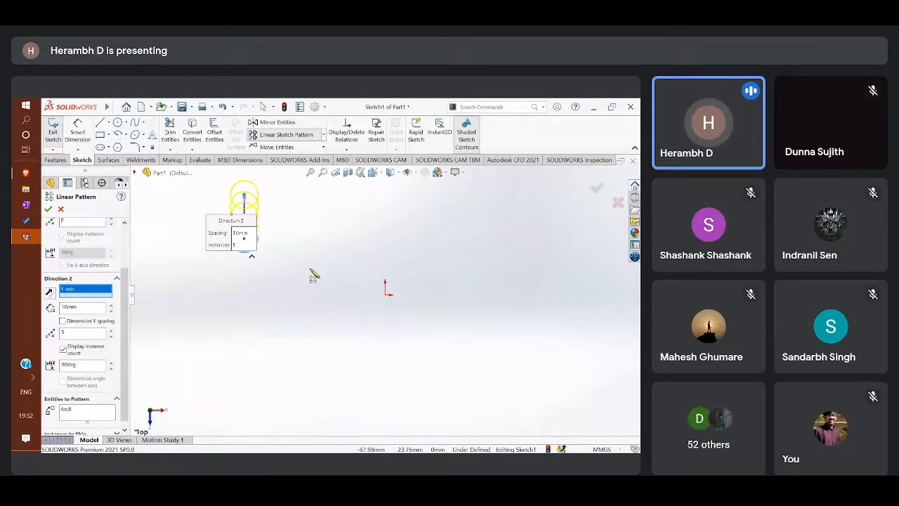
pyautogui.scroll(-1, 99, 275)
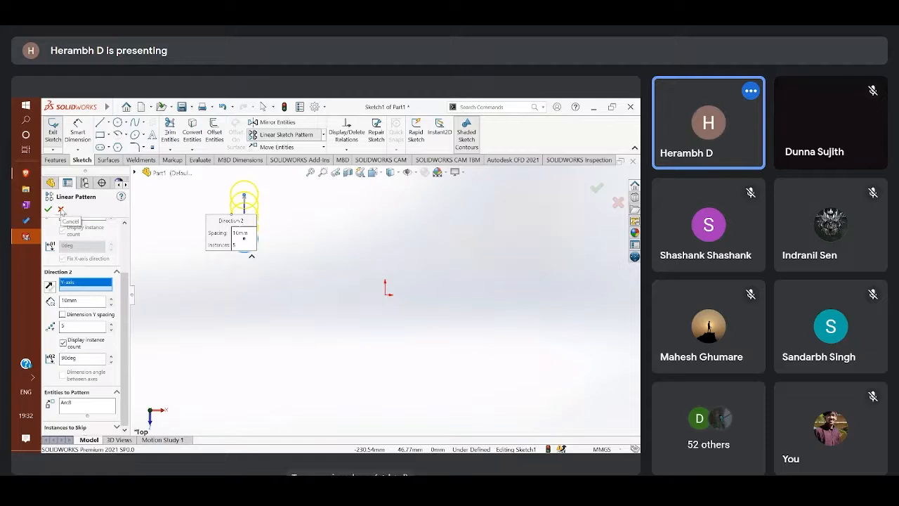
pyautogui.click(61, 210)
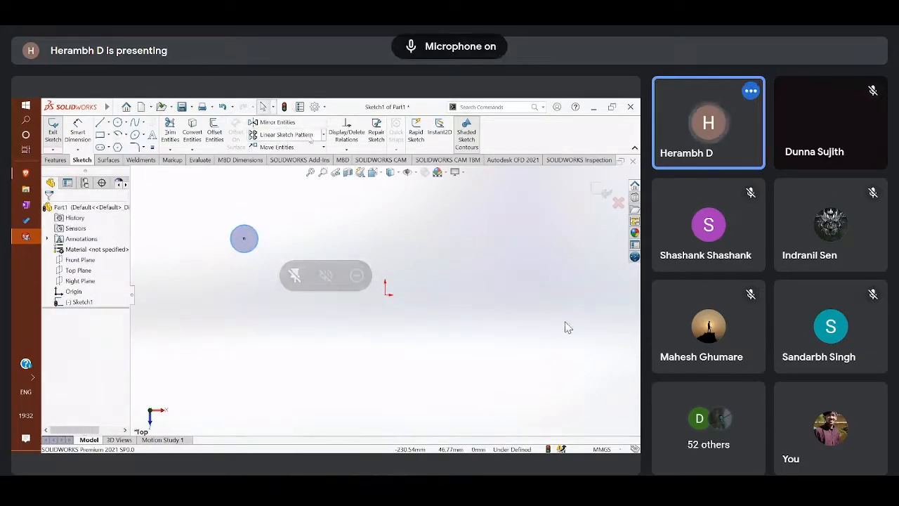
# - Create a circular sketch pattern of four instances from a small rectangle above the circle
pyautogui.click(323, 134)
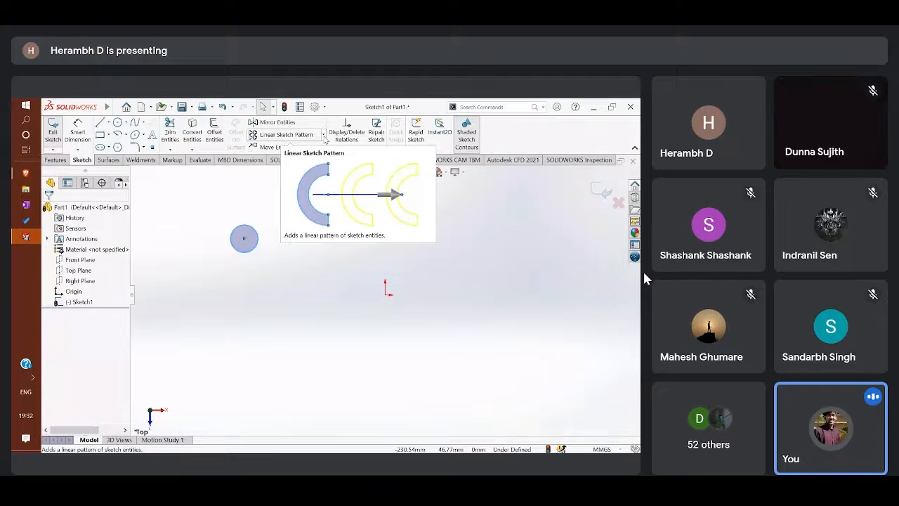
pyautogui.click(198, 215)
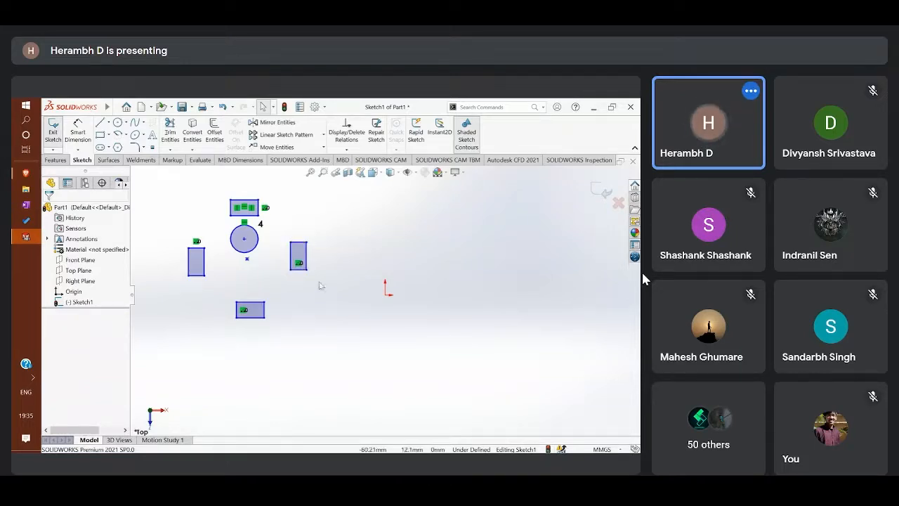
# - Try to move the patterned rectangle beside the circle from its lower-left corner to a point beyond the origin, with relations kept
pyautogui.click(290, 149)
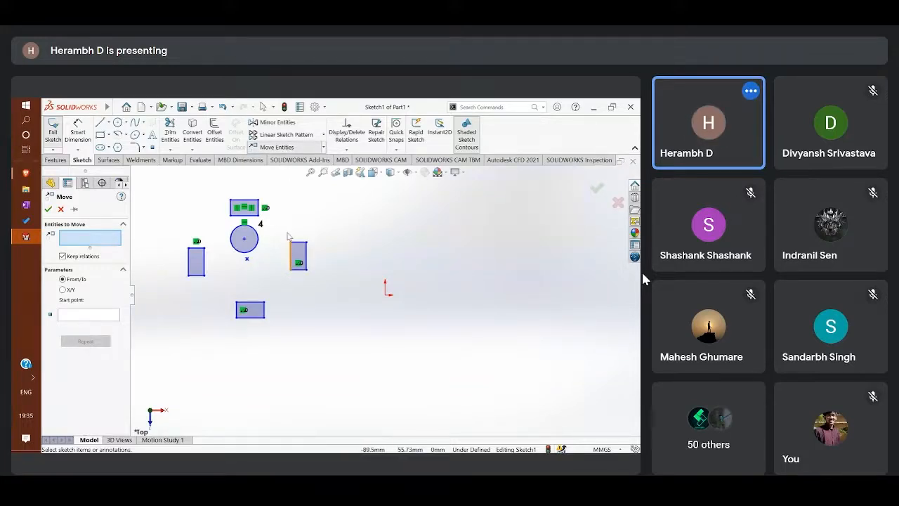
pyautogui.moveTo(281, 235); pyautogui.dragTo(341, 295)
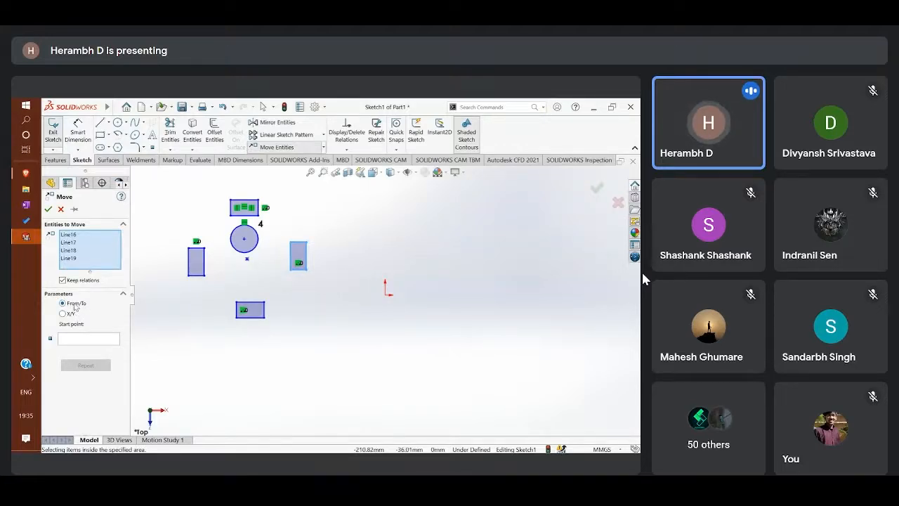
pyautogui.click(77, 340)
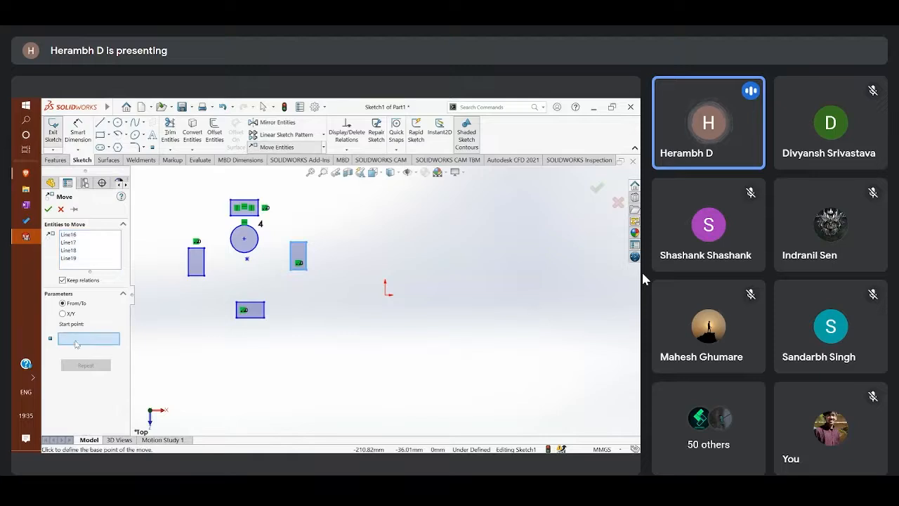
pyautogui.click(290, 270)
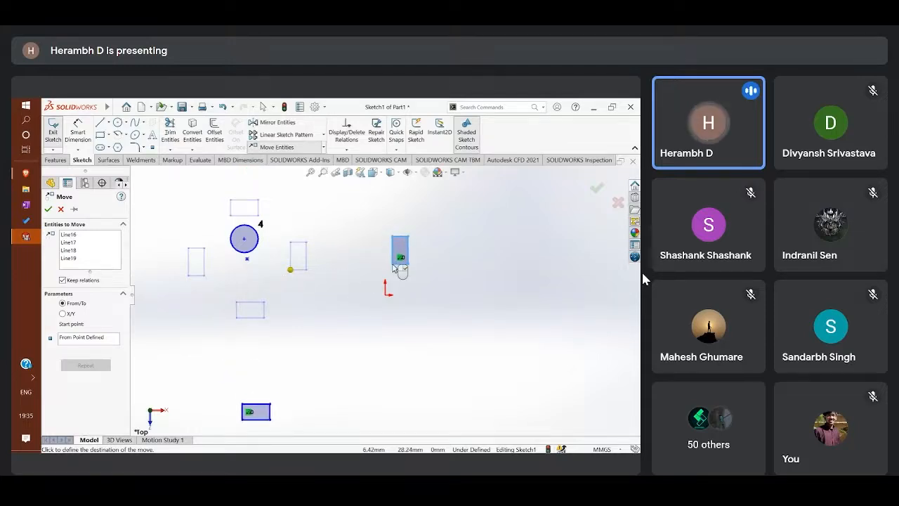
pyautogui.click(430, 270)
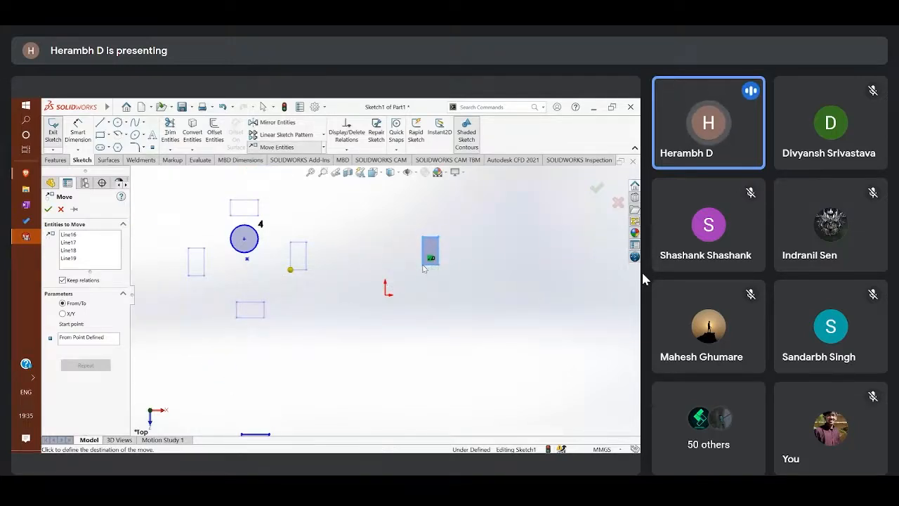
pyautogui.scroll(6, 257, 279)
pyautogui.scroll(-2, 348, 215)
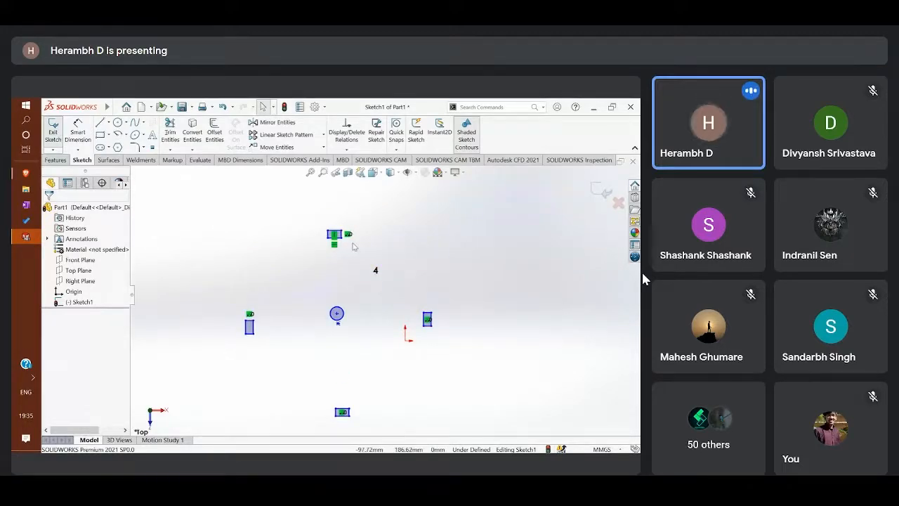
pyautogui.moveTo(357, 247); pyautogui.dragTo(288, 224)
pyautogui.click(482, 248)
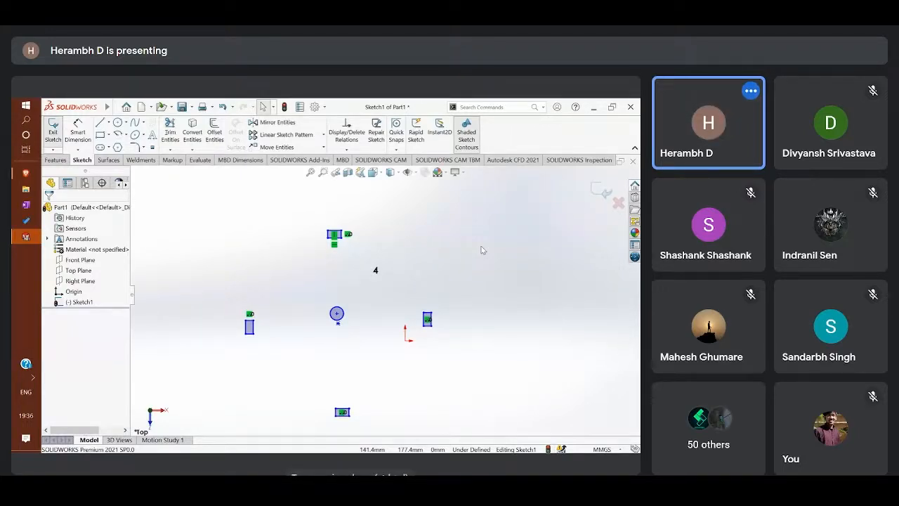
# - Toggle the meeting microphone and send "that is right guys! nice" in the in-call messages
pyautogui.hotkey('ctrl', 'd')
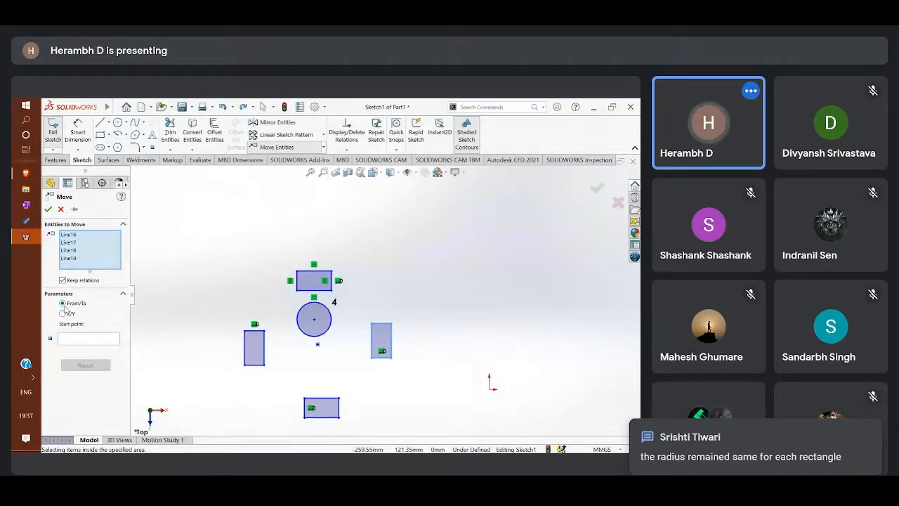
pyautogui.click(761, 444)
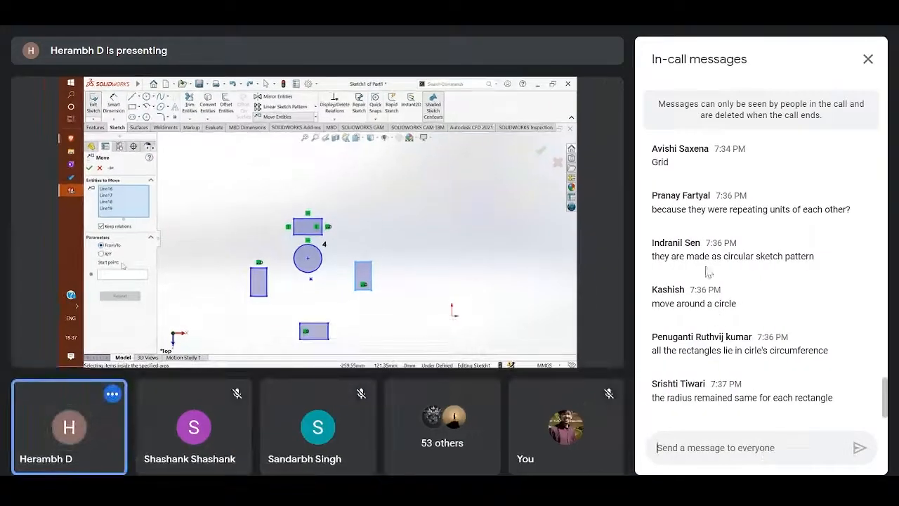
pyautogui.click(686, 450)
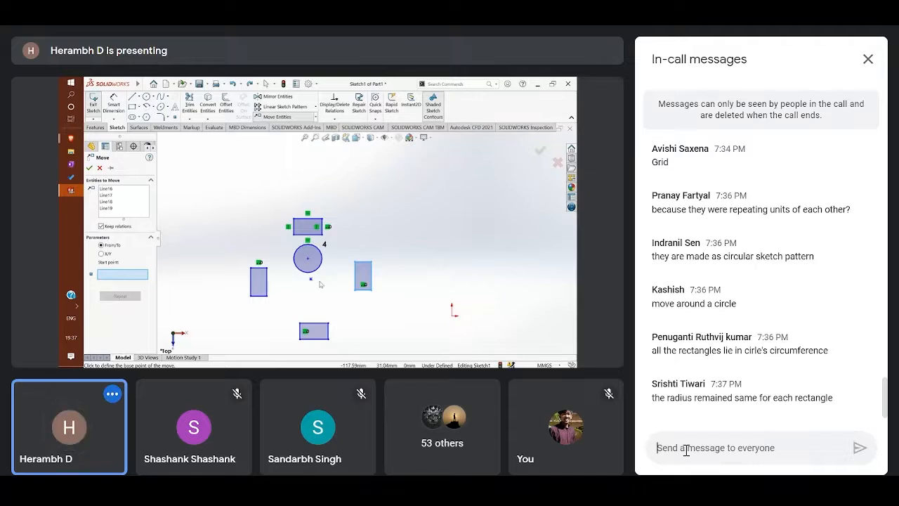
pyautogui.write('tha')
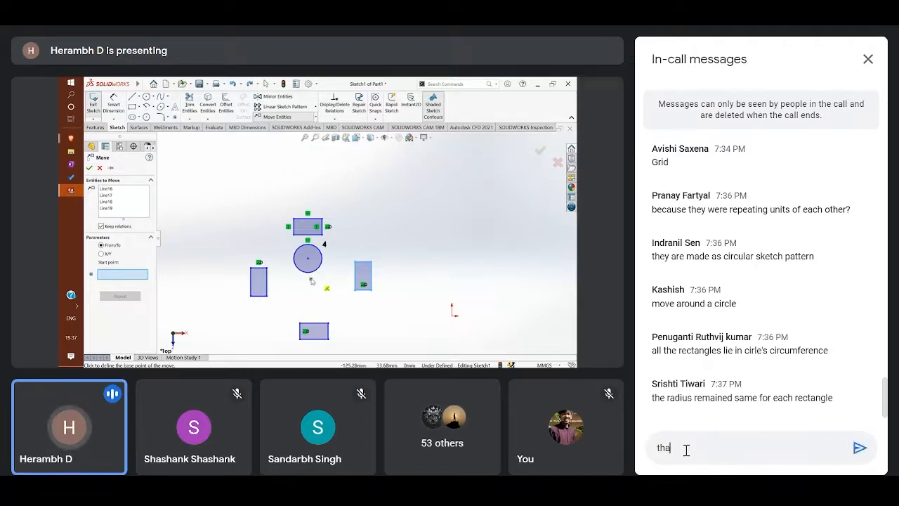
pyautogui.write('t is r')
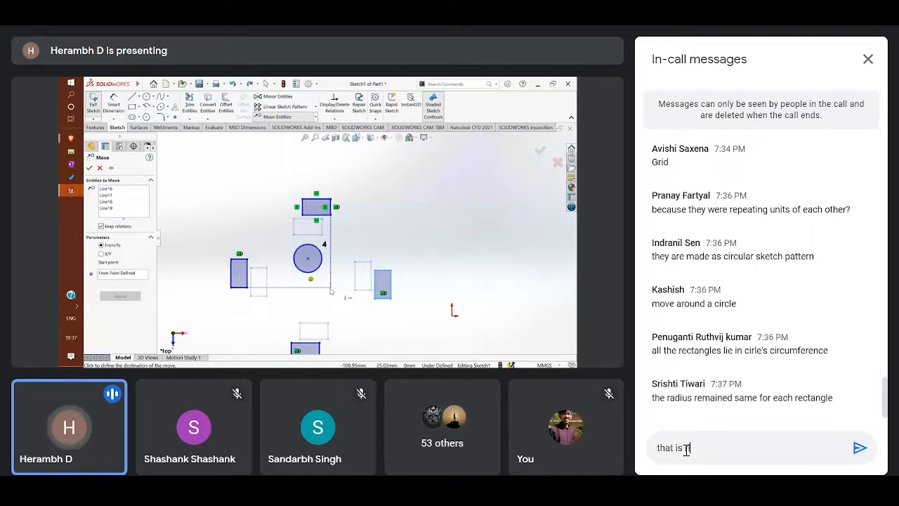
pyautogui.write('ight guys')
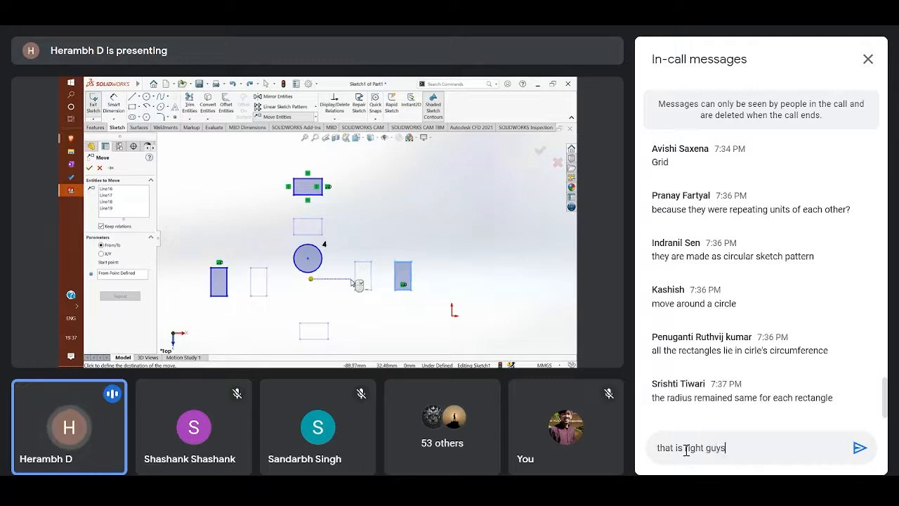
pyautogui.write('!')
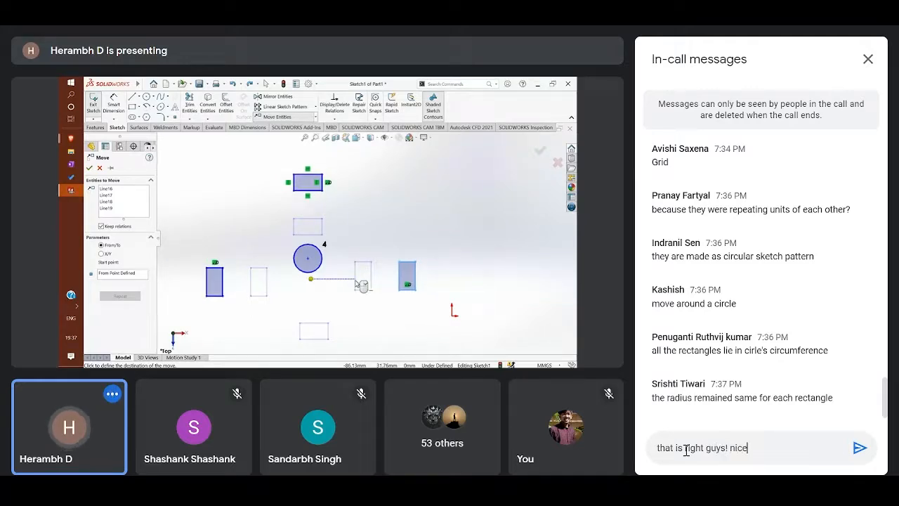
pyautogui.write(' nice')
pyautogui.press('Return')
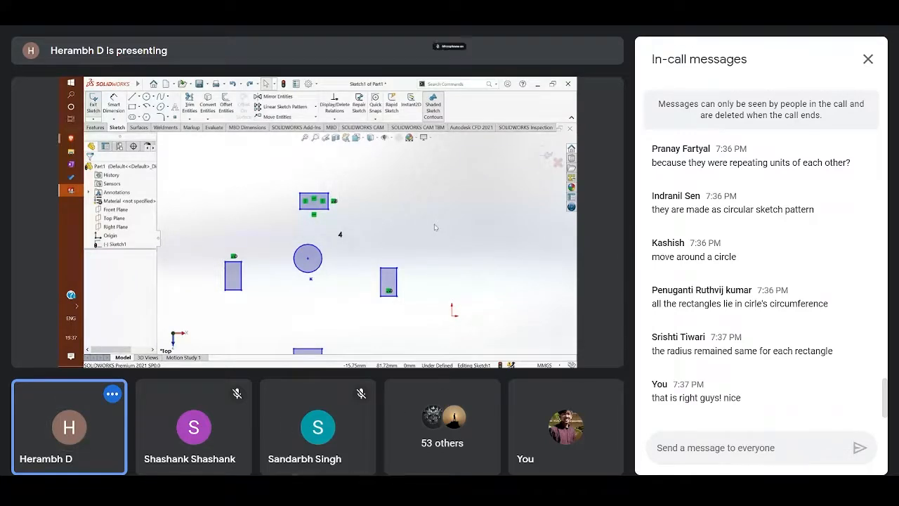
# - Point out the "same radius" reply in the in-call messages by highlighting its text, with the microphone toggled before and after
pyautogui.hotkey('ctrl', 'd')
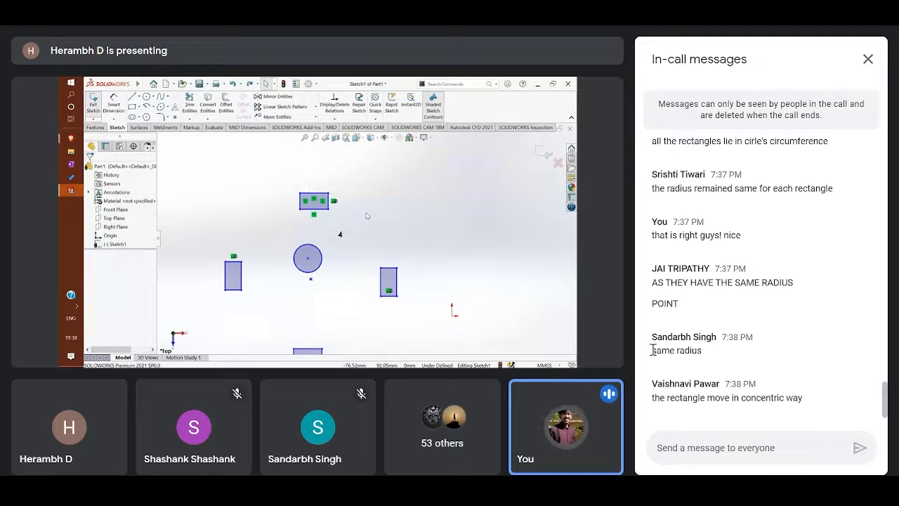
pyautogui.moveTo(654, 350); pyautogui.dragTo(703, 351)
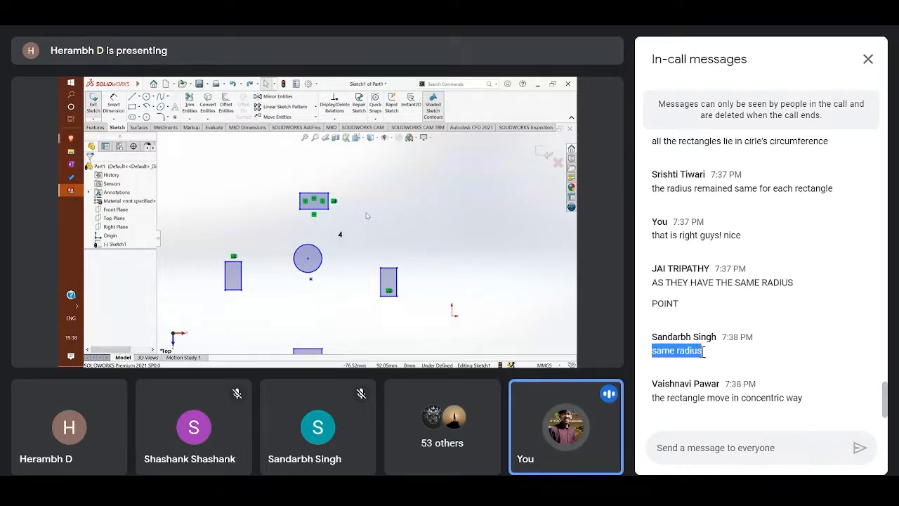
pyautogui.click(689, 349)
pyautogui.tripleClick(663, 351)
pyautogui.click(663, 351)
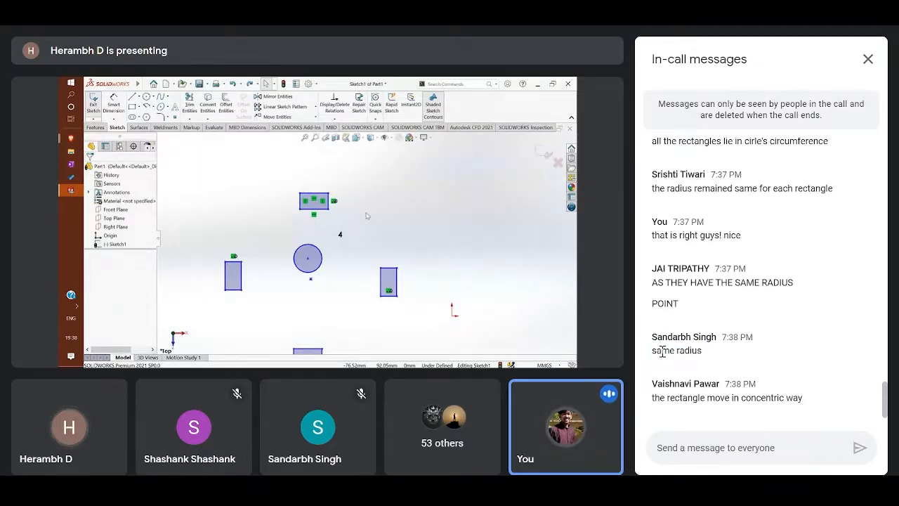
pyautogui.moveTo(653, 351); pyautogui.dragTo(709, 355)
pyautogui.click(724, 355)
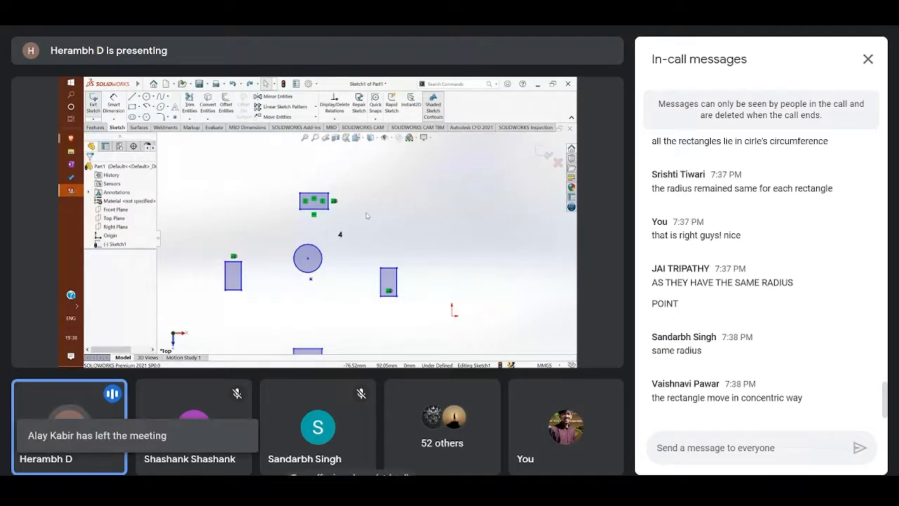
pyautogui.hotkey('ctrl', 'd')
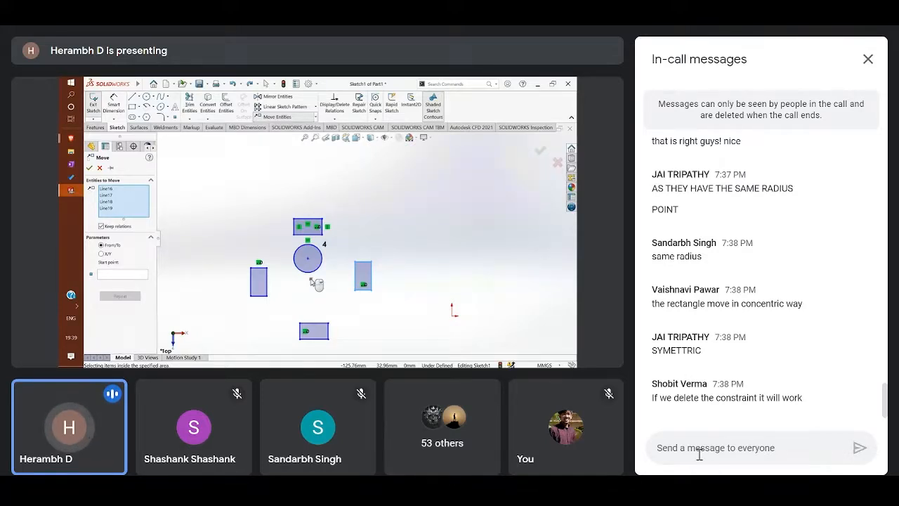
pyautogui.write('R')
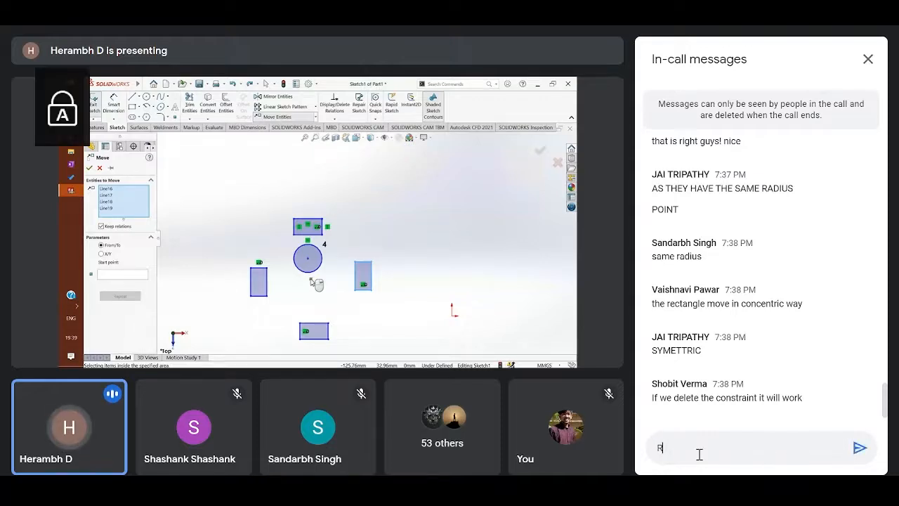
pyautogui.write('ight so since there was thi')
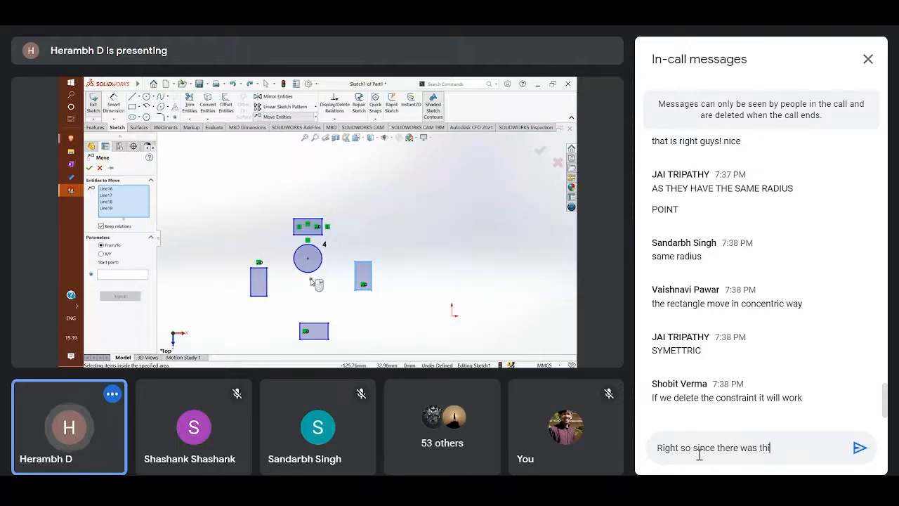
pyautogui.write('s consta')
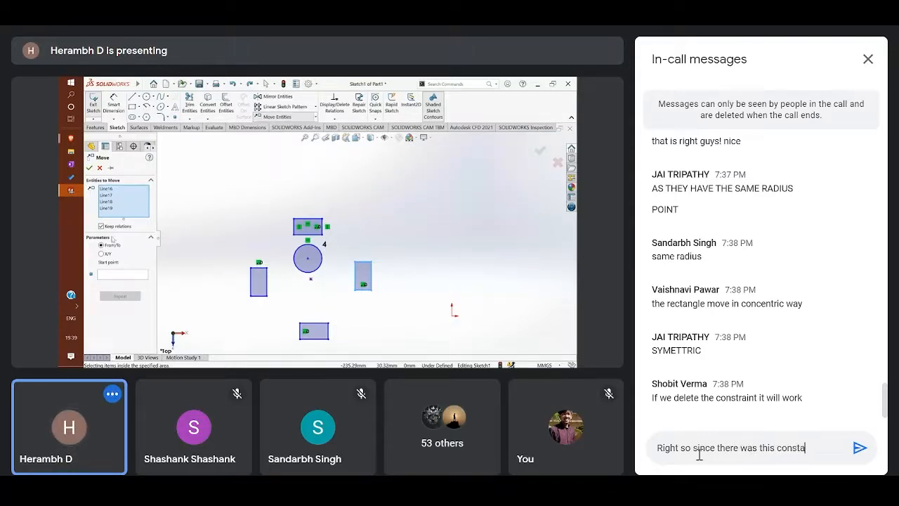
pyautogui.press('BackSpace')
pyautogui.write('ra')
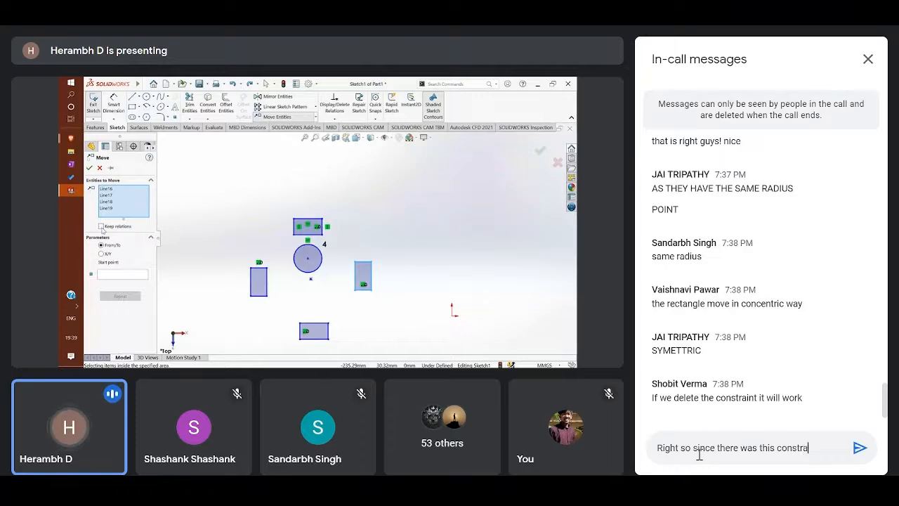
pyautogui.write('int')
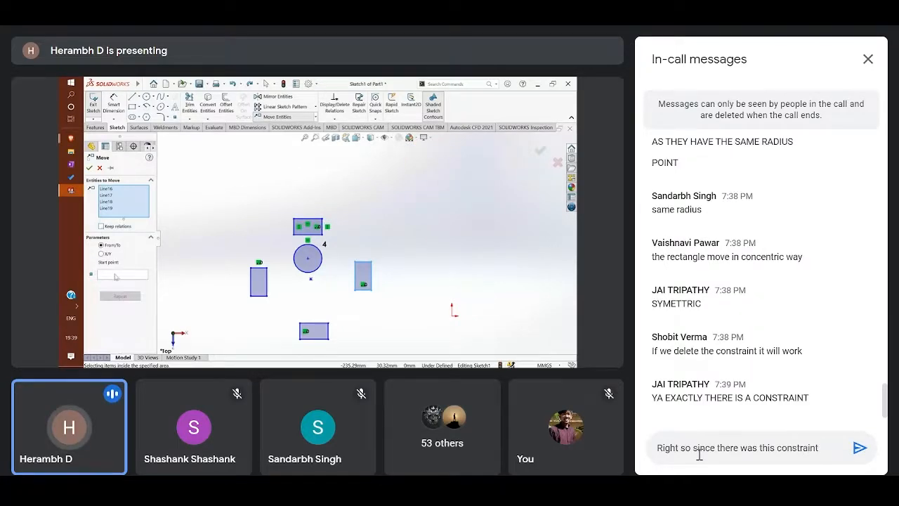
pyautogui.press('BackSpace')
pyautogui.press('BackSpace')
pyautogui.press('BackSpace')
pyautogui.press('BackSpace')
pyautogui.press('BackSpace')
pyautogui.press('BackSpace')
pyautogui.press('BackSpace')
pyautogui.press('BackSpace')
pyautogui.press('BackSpace')
pyautogui.press('BackSpace')
pyautogui.press('BackSpace')
pyautogui.press('BackSpace')
pyautogui.press('BackSpace')
pyautogui.press('BackSpace')
pyautogui.press('BackSpace')
pyautogui.press('BackSpace')
pyautogui.press('BackSpace')
pyautogui.press('BackSpace')
pyautogui.press('BackSpace')
pyautogui.press('BackSpace')
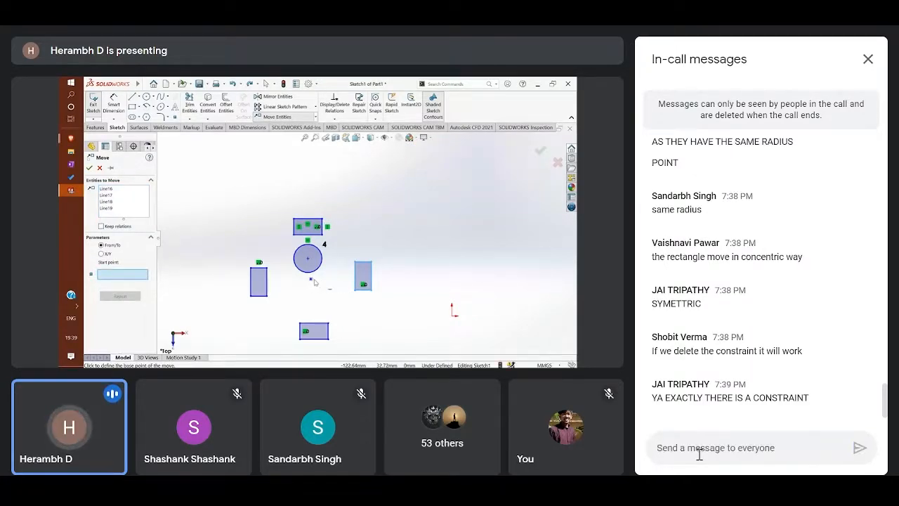
# - Send "right guys!" to everyone in the in-call messages
pyautogui.write('right guys')
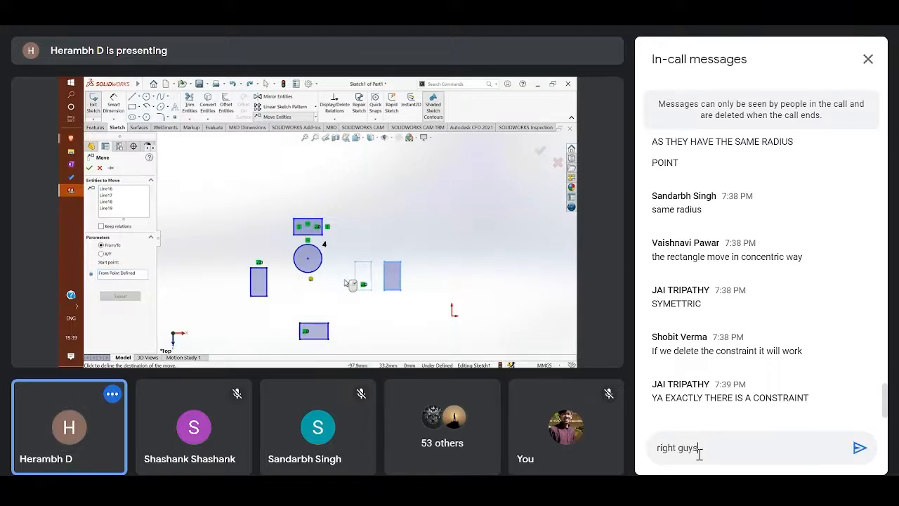
pyautogui.write('!')
pyautogui.press('Return')
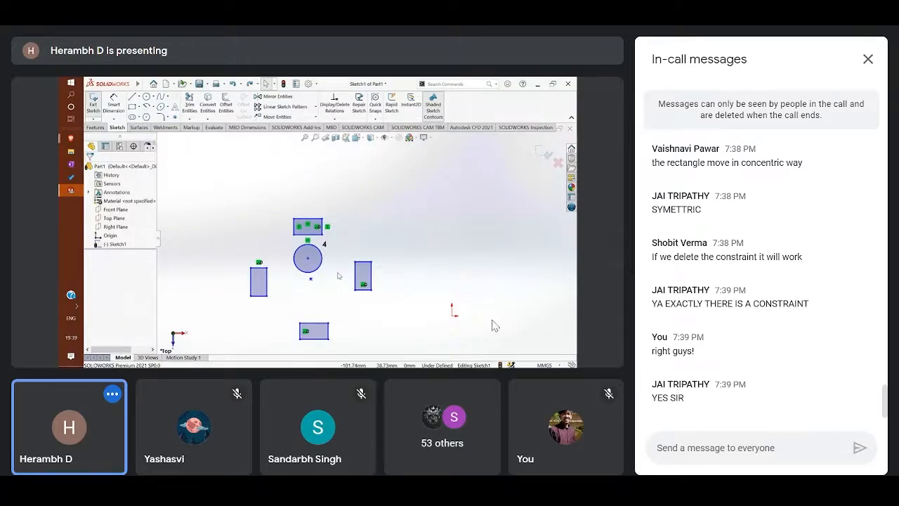
# - Toggle the meeting microphone on and off to talk during the presentation, and close the in-call messages
pyautogui.click(364, 497)
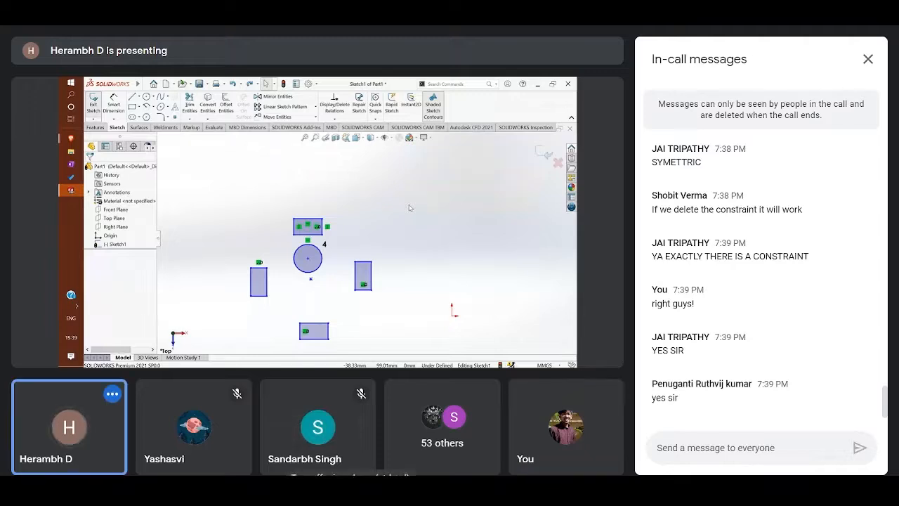
pyautogui.hotkey('ctrl', 'd')
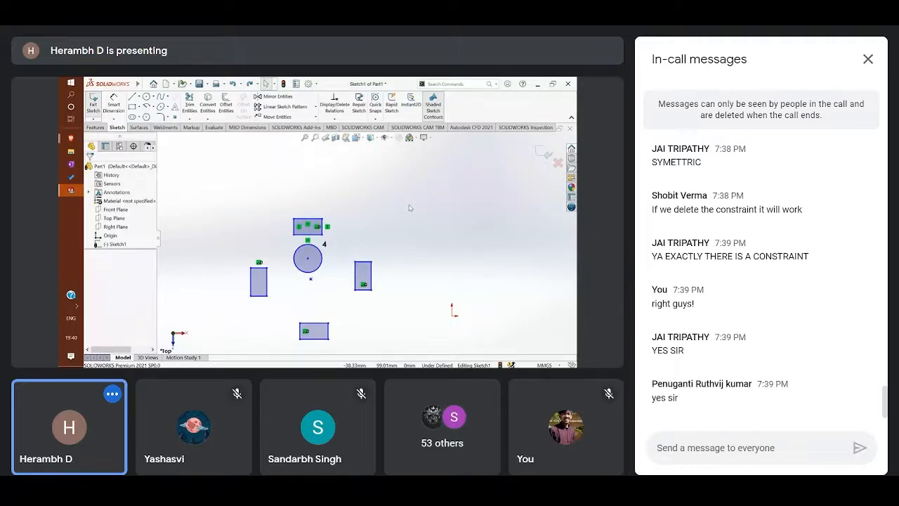
pyautogui.hotkey('ctrl', 'd')
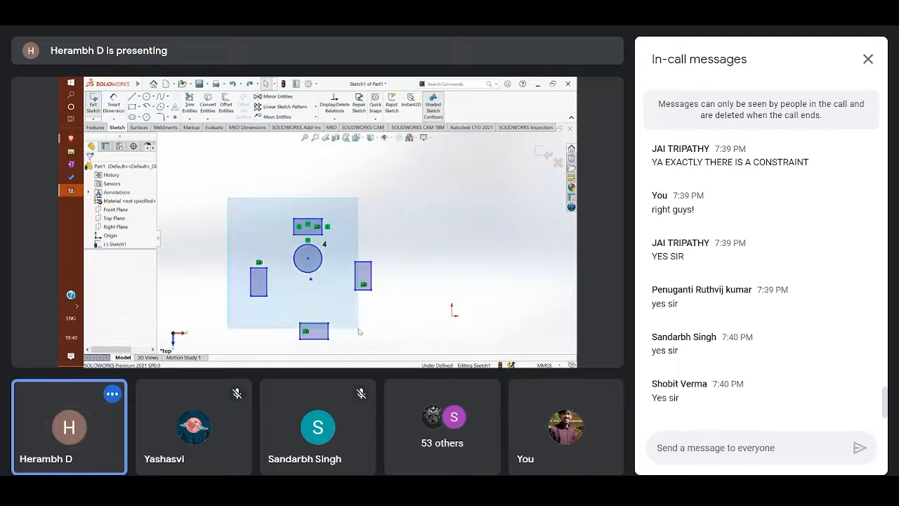
pyautogui.hotkey('ctrl', 'd')
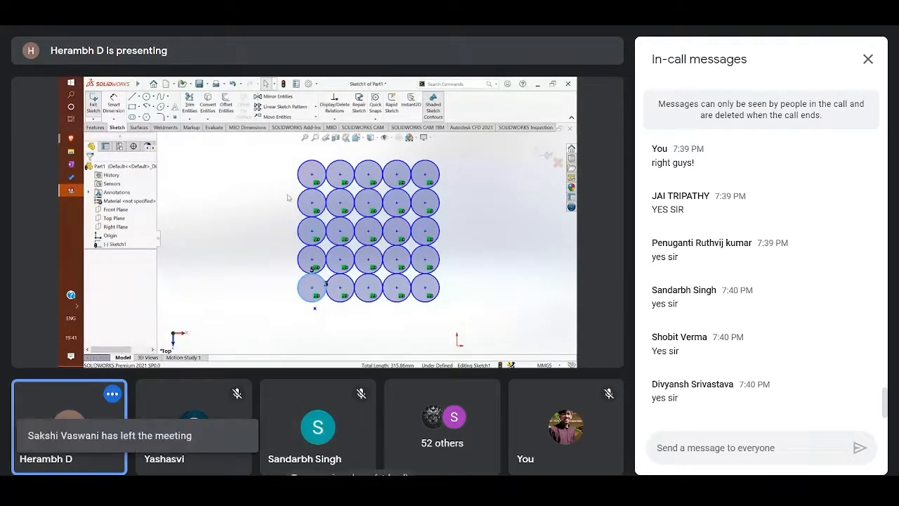
pyautogui.hotkey('ctrl', 'd')
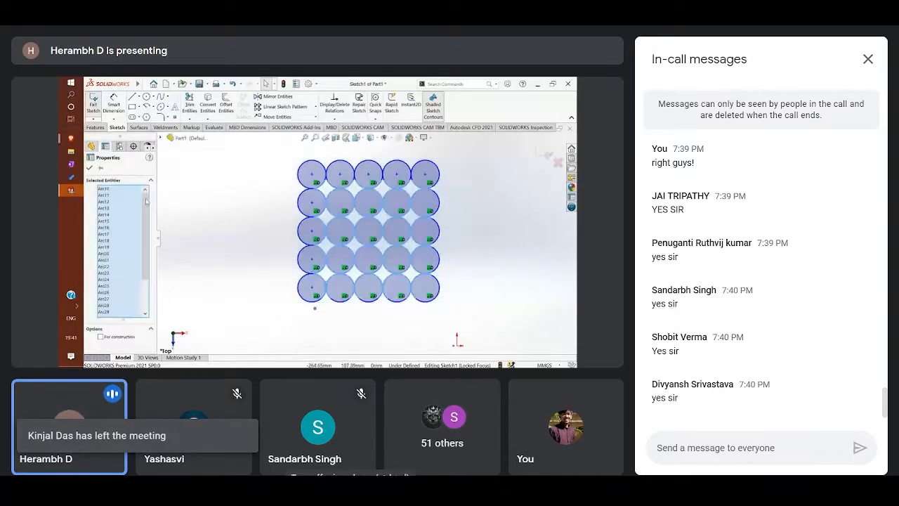
pyautogui.hotkey('ctrl', 'd')
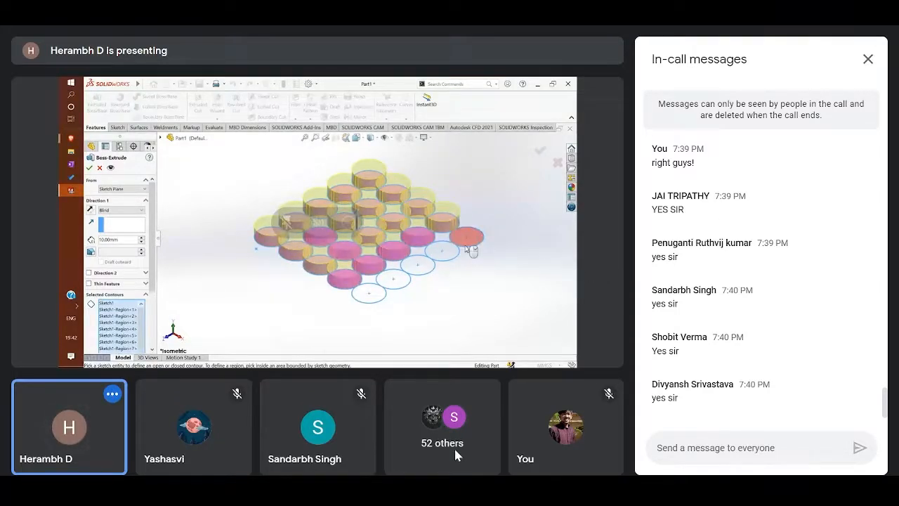
pyautogui.hotkey('ctrl', 'd')
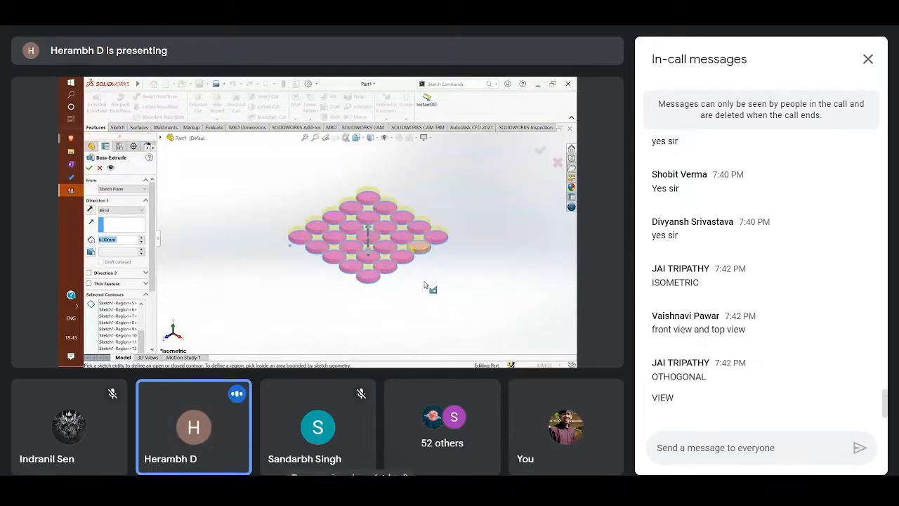
pyautogui.hotkey('ctrl', 'd')
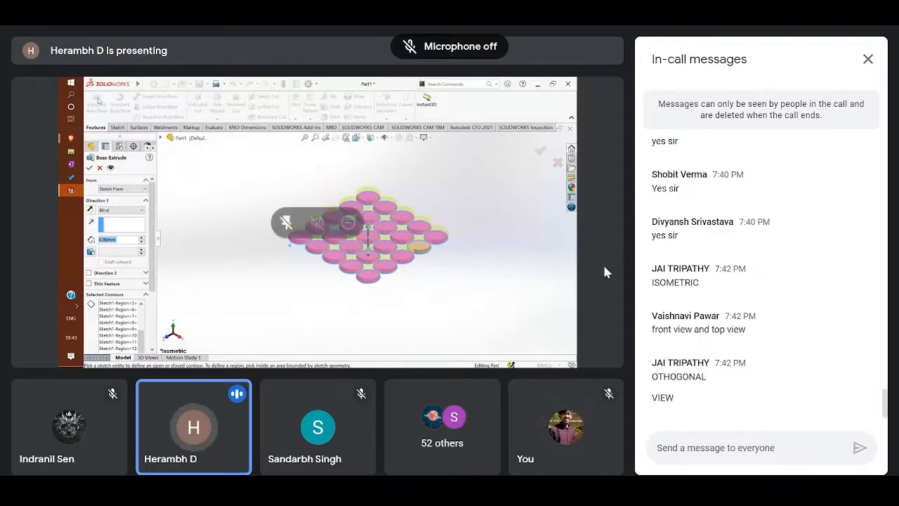
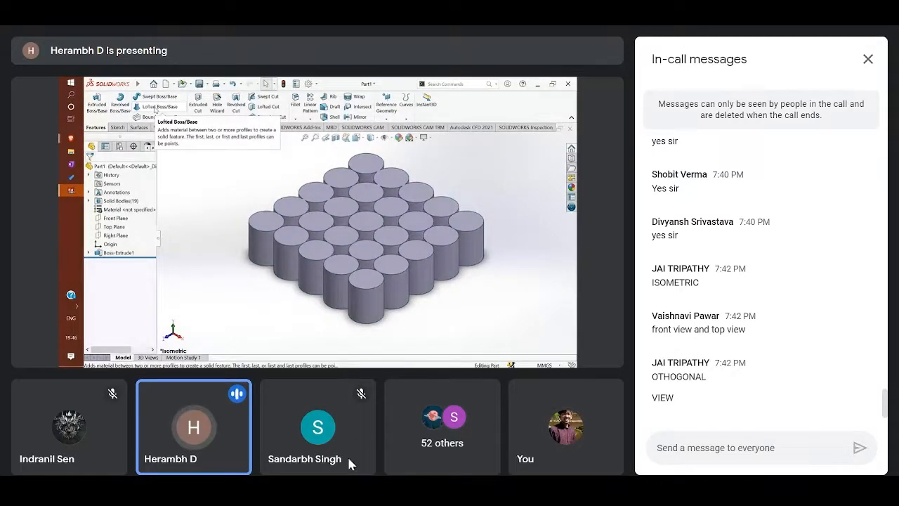
pyautogui.hotkey('ctrl', 'd')
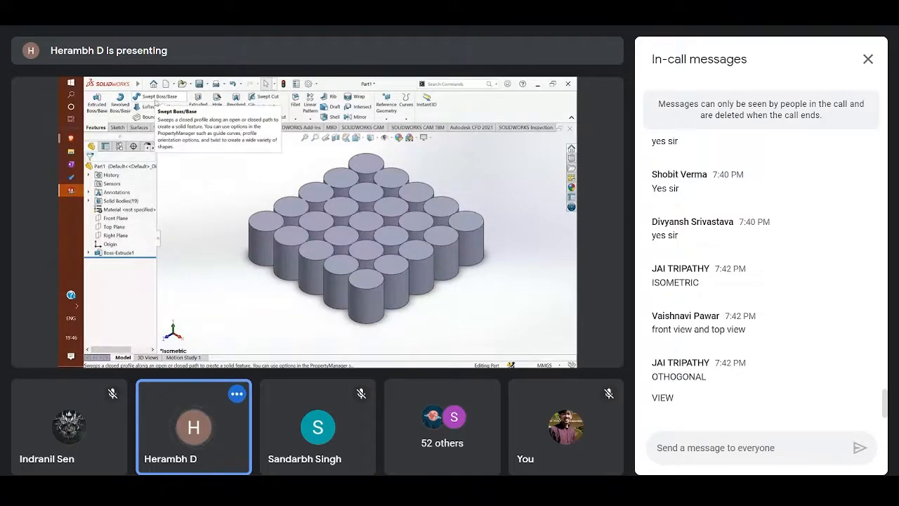
pyautogui.hotkey('ctrl', 'd')
pyautogui.hotkey('ctrl', 'd')
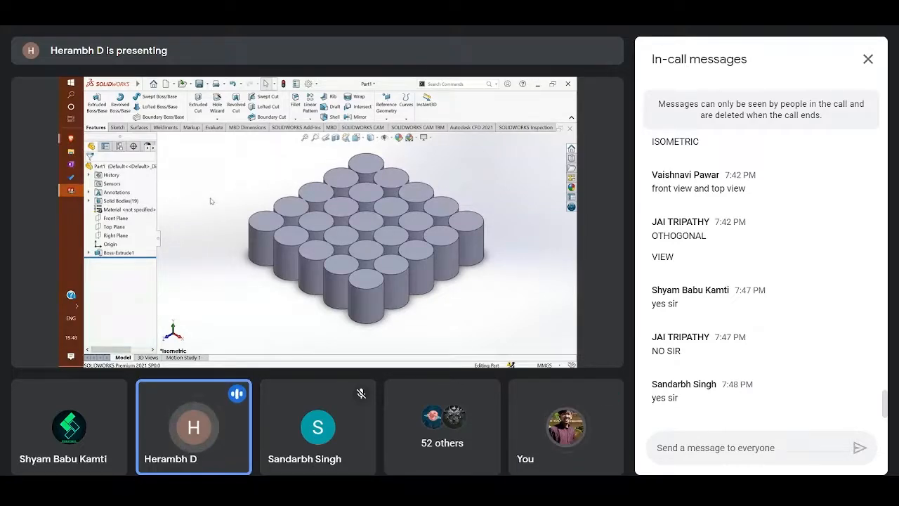
pyautogui.hotkey('ctrl', 'd')
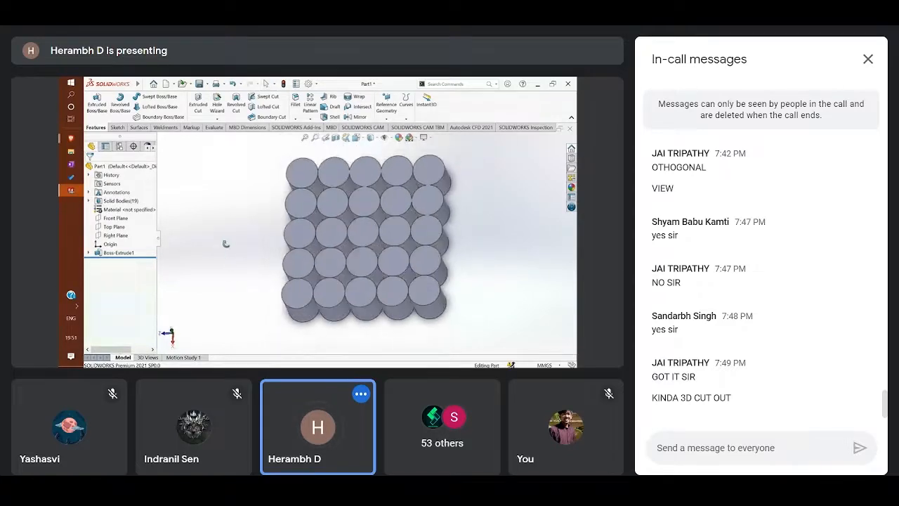
pyautogui.hotkey('ctrl', 'd')
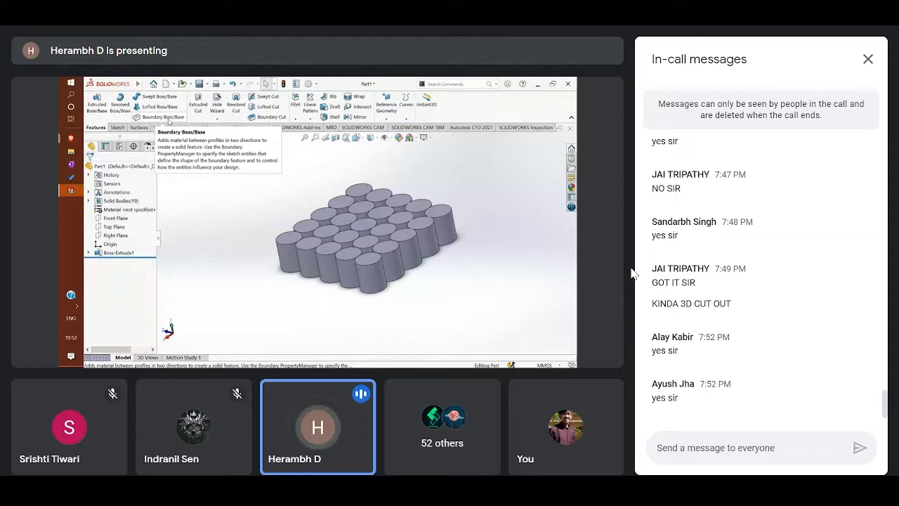
pyautogui.hotkey('ctrl', 'd')
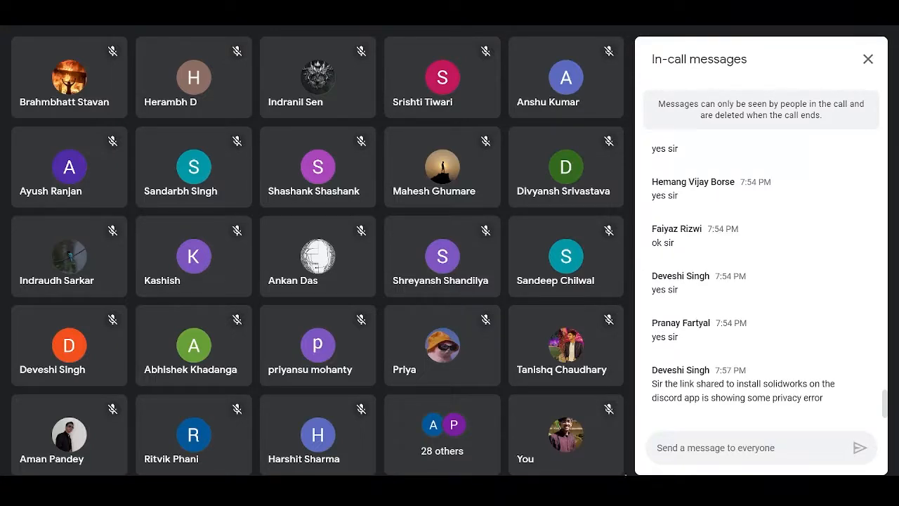
pyautogui.hotkey('ctrl', 'd')
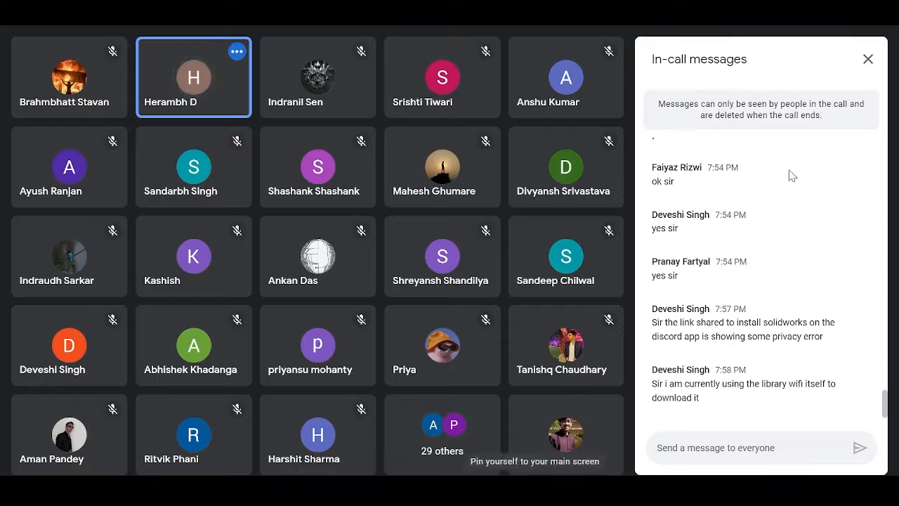
pyautogui.click(869, 59)
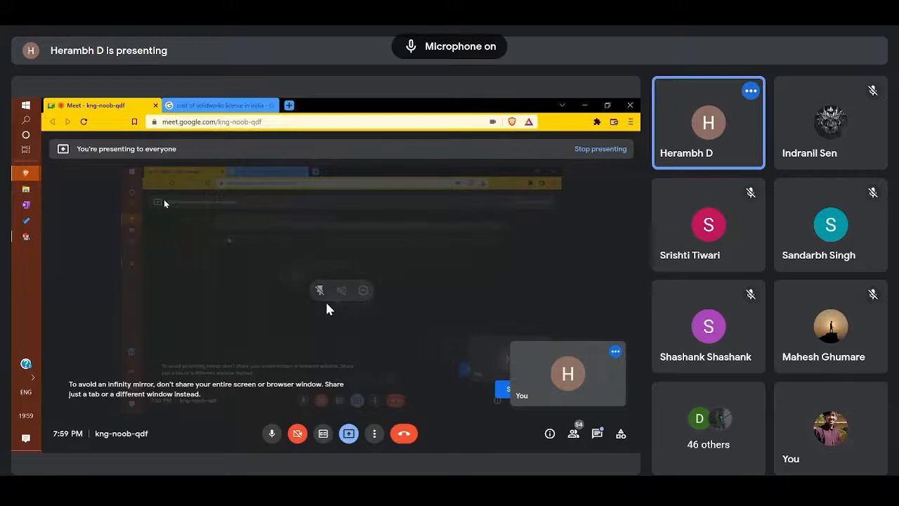
# - Switch to SOLIDWORKS and examine the extruded cylinder array from the right side and other angles, finishing in the isometric view
pyautogui.click(17, 237)
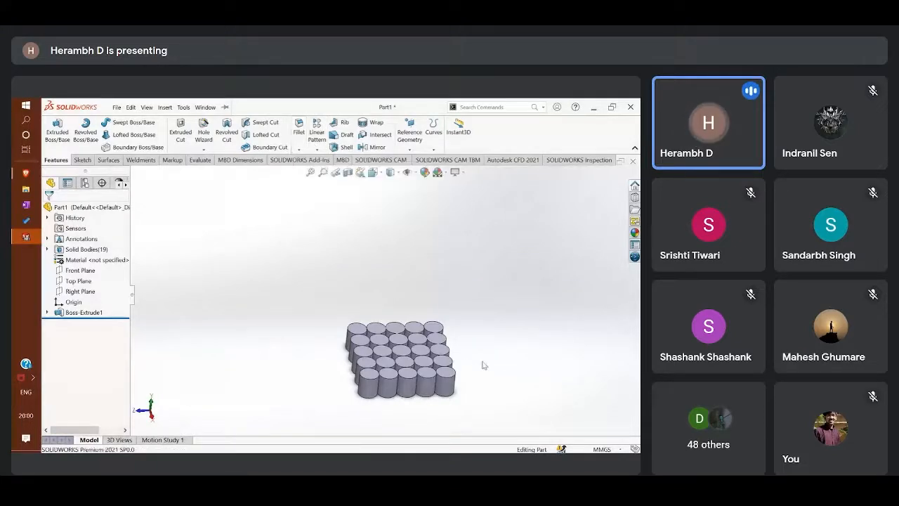
pyautogui.moveTo(483, 364); pyautogui.dragTo(478, 346, button='middle')
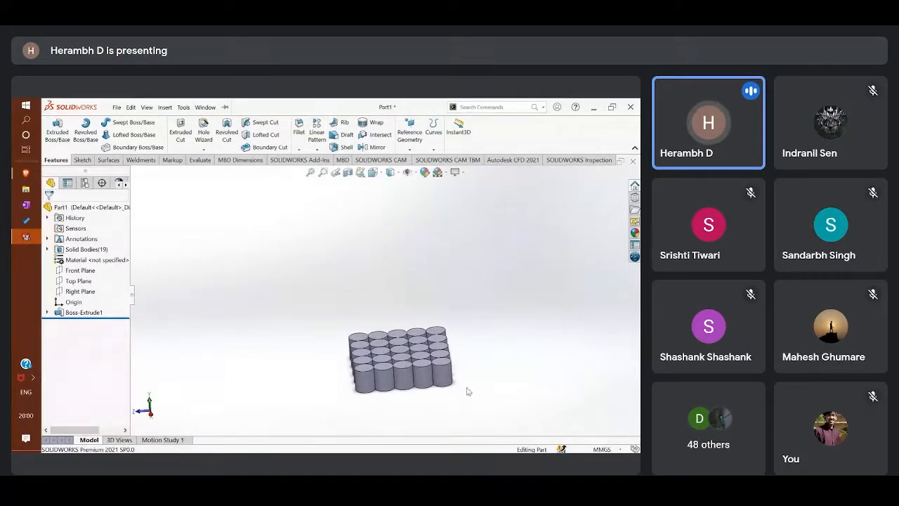
pyautogui.click(151, 414)
pyautogui.scroll(2, 475, 361)
pyautogui.scroll(-5, 484, 376)
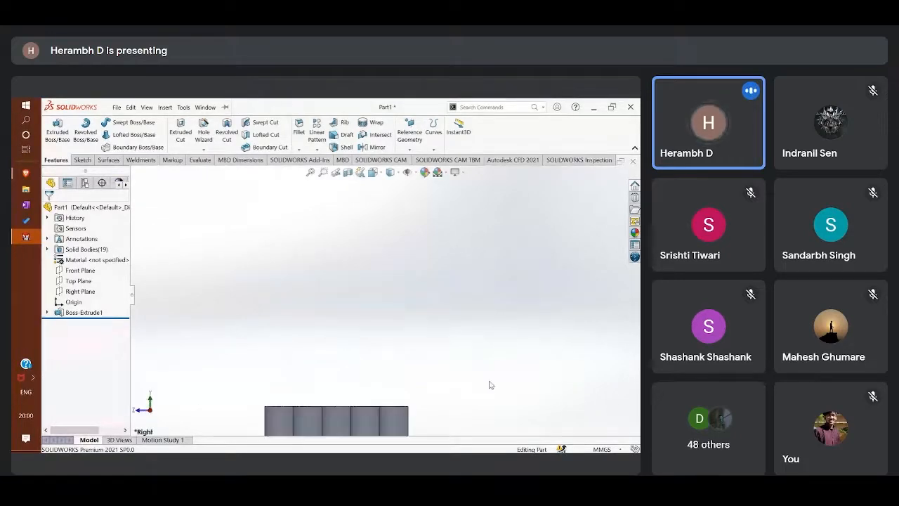
pyautogui.scroll(3, 453, 399)
pyautogui.scroll(-2, 413, 370)
pyautogui.scroll(1, 411, 367)
pyautogui.moveTo(411, 367); pyautogui.dragTo(413, 387, button='middle')
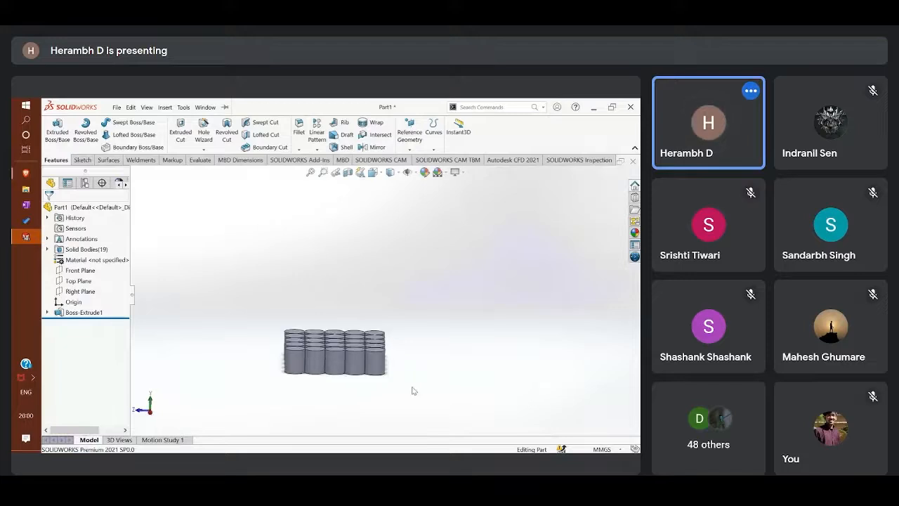
pyautogui.click(381, 174)
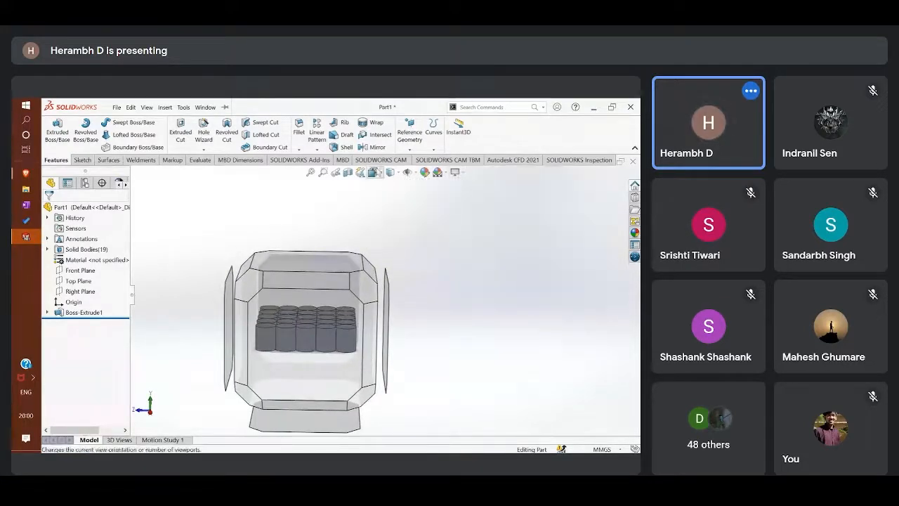
pyautogui.click(381, 176)
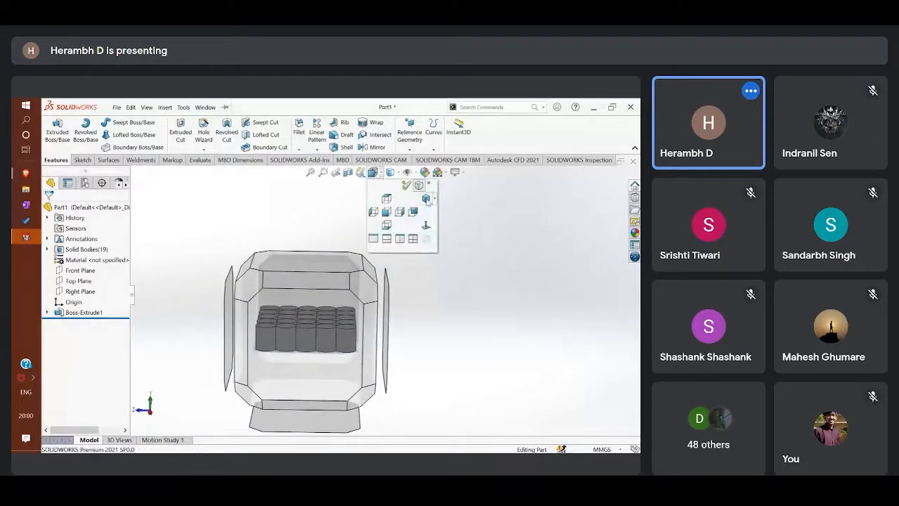
pyautogui.click(426, 200)
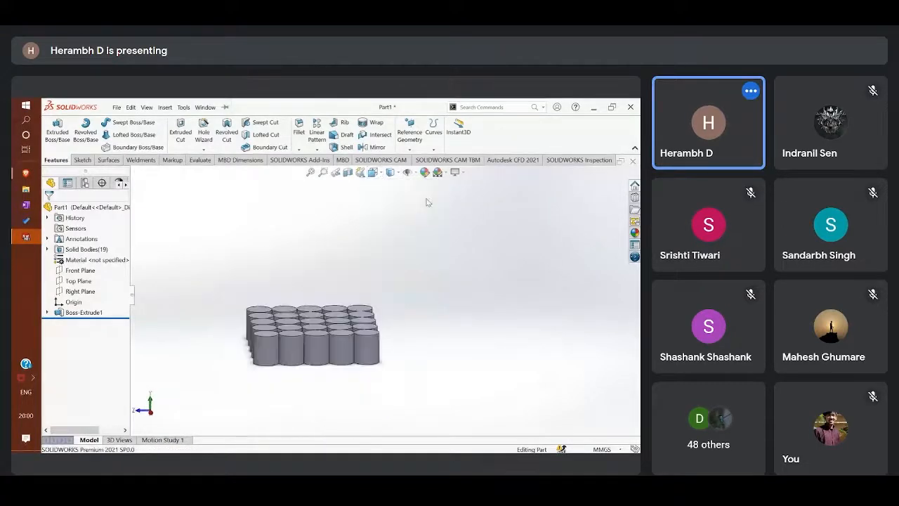
# - Fillet the top edge of the front corner cylinder, trying a 40 mm radius before applying 10 mm
pyautogui.click(299, 128)
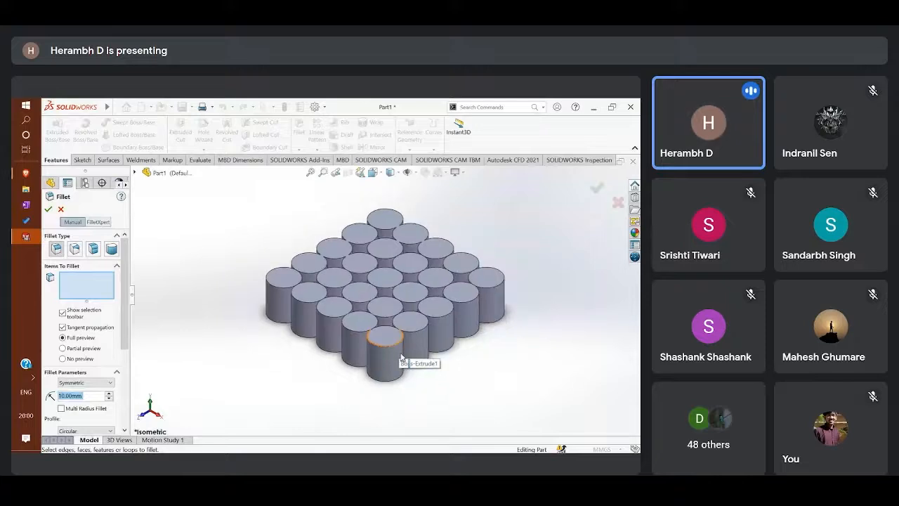
pyautogui.scroll(-3, 401, 358)
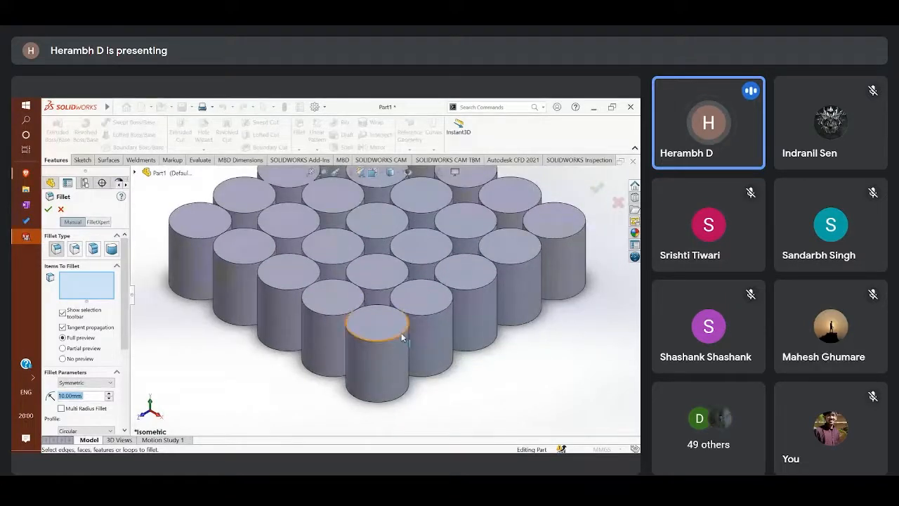
pyautogui.click(402, 338)
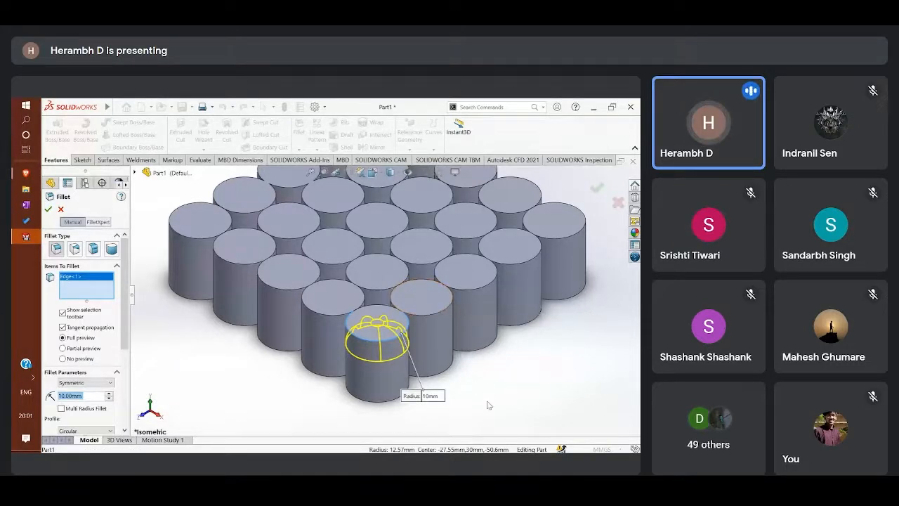
pyautogui.click(109, 399)
pyautogui.click(109, 399)
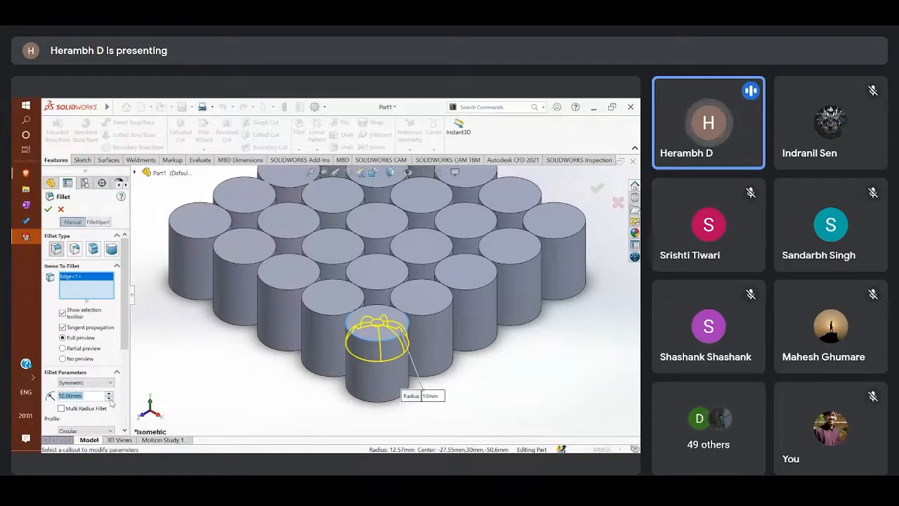
pyautogui.click(110, 399)
pyautogui.click(109, 399)
pyautogui.click(110, 399)
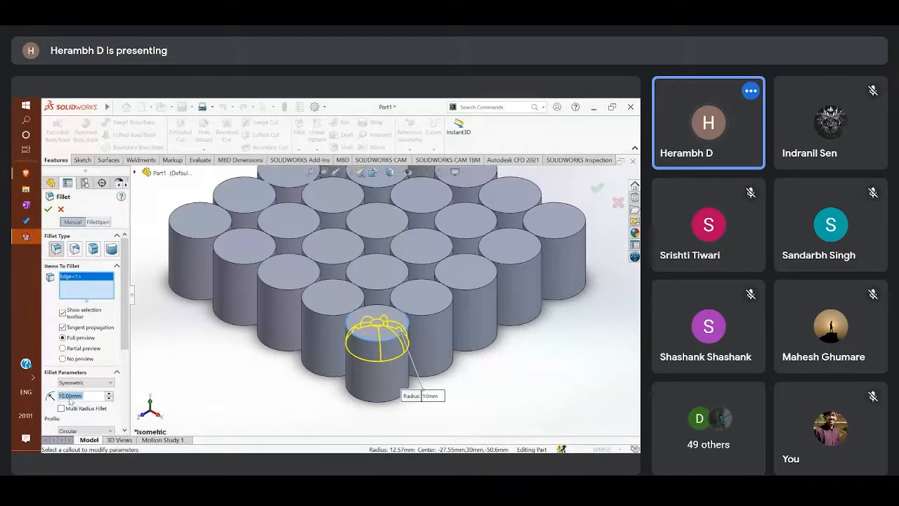
pyautogui.click(110, 394)
pyautogui.click(110, 394)
pyautogui.click(110, 394)
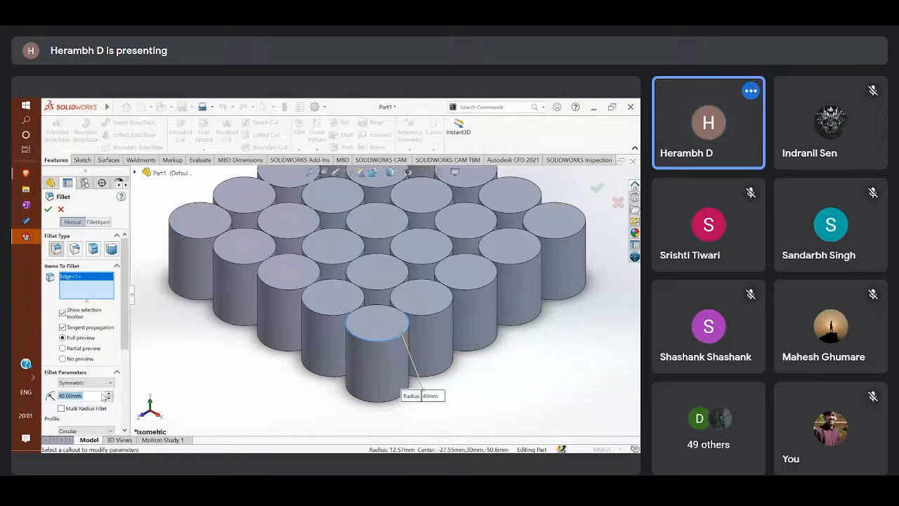
pyautogui.click(109, 399)
pyautogui.click(109, 399)
pyautogui.click(109, 399)
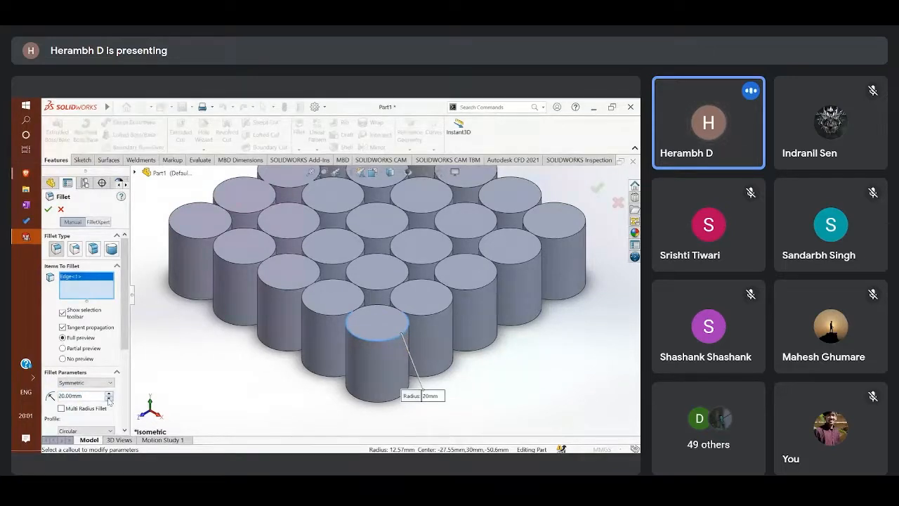
pyautogui.click(109, 399)
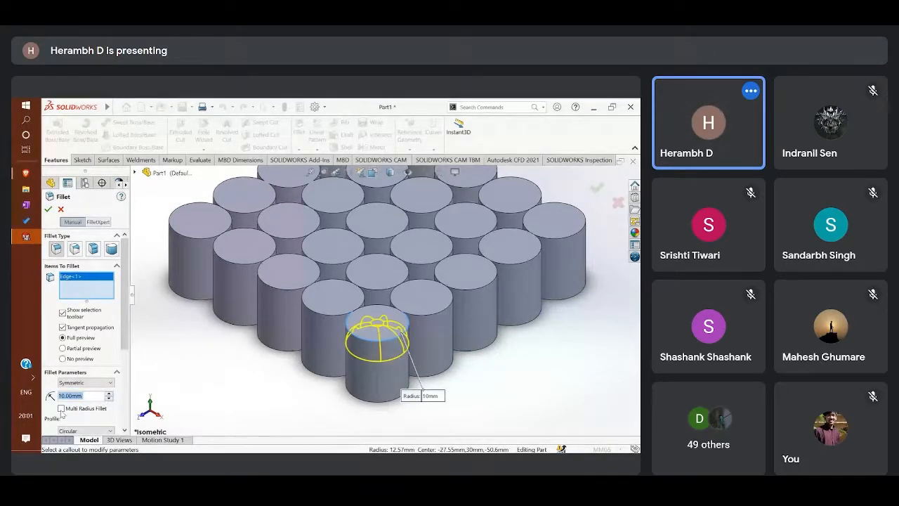
pyautogui.click(47, 209)
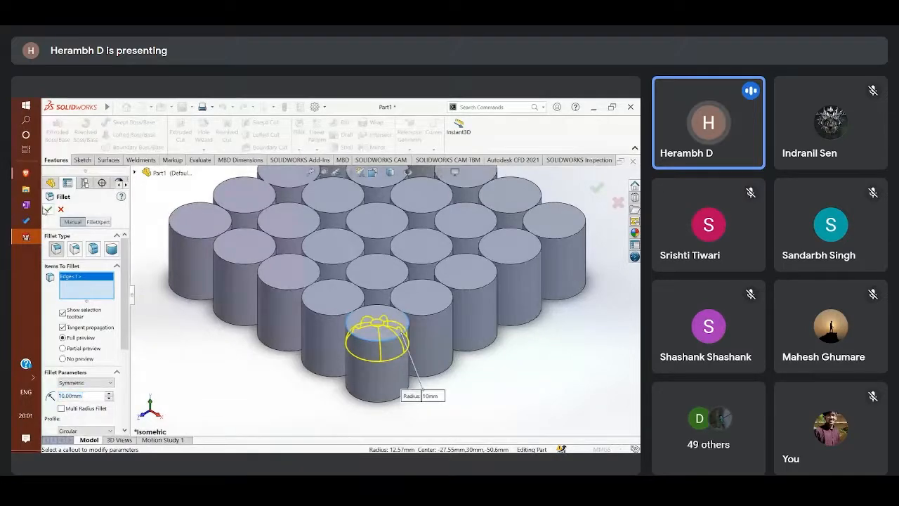
# - Examine the rounded corner cylinder from several angles and undo the fillet
pyautogui.moveTo(315, 398)
pyautogui.mouseDown(button='middle')
pyautogui.moveTo(341, 398)
pyautogui.moveTo(314, 373)
pyautogui.moveTo(328, 396)
pyautogui.mouseUp(button='middle')
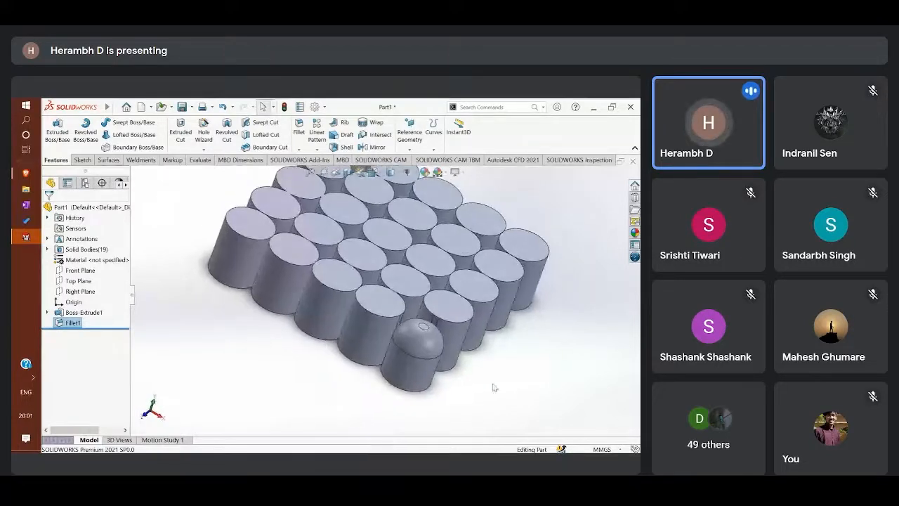
pyautogui.moveTo(469, 361); pyautogui.dragTo(515, 414, button='middle')
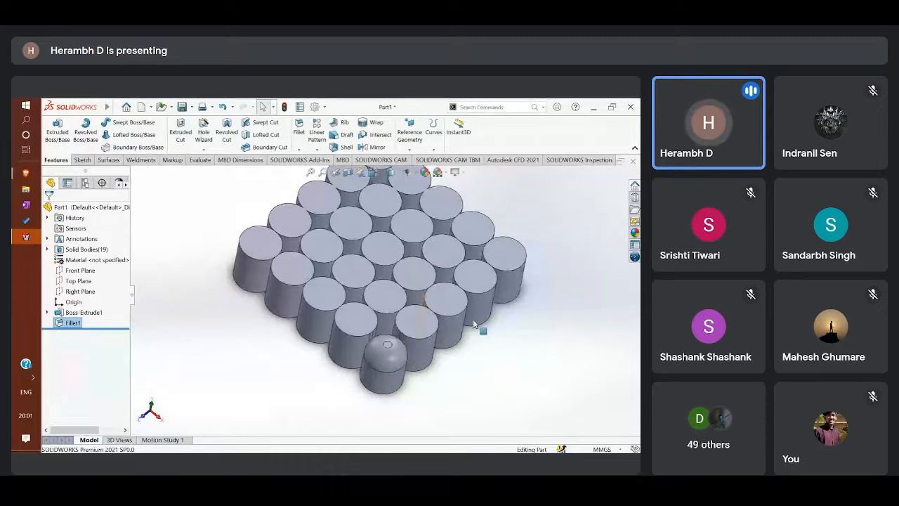
pyautogui.scroll(1, 461, 402)
pyautogui.moveTo(461, 401); pyautogui.dragTo(467, 370, button='middle')
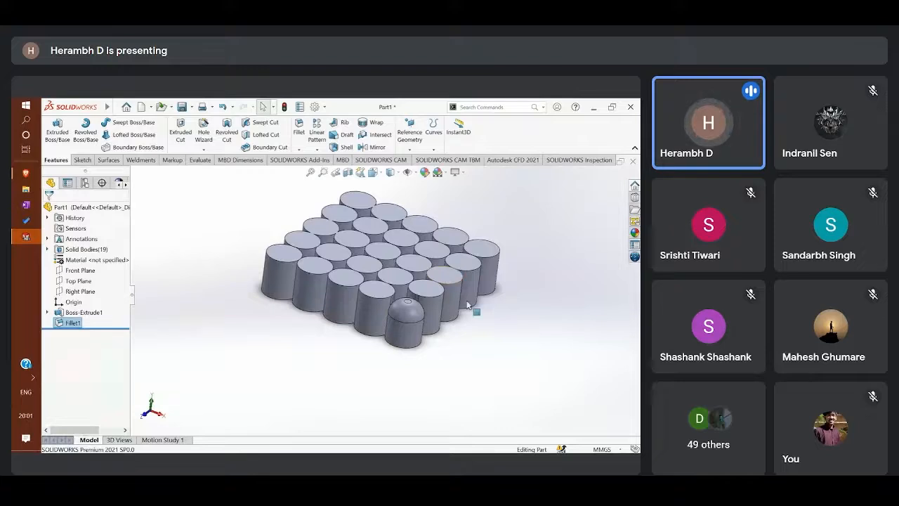
pyautogui.moveTo(467, 304); pyautogui.dragTo(512, 383, button='middle')
pyautogui.hotkey('ctrl', 'z')
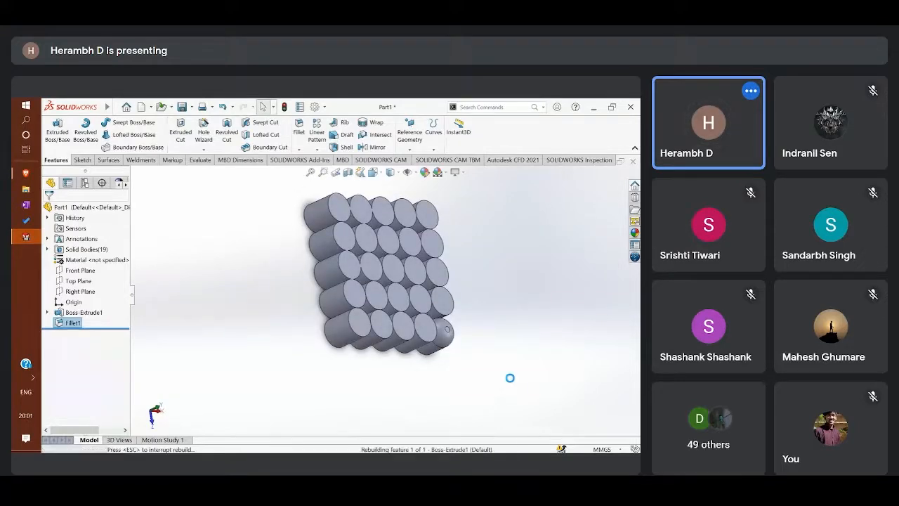
pyautogui.moveTo(499, 349)
pyautogui.mouseDown(button='middle')
pyautogui.moveTo(499, 325)
pyautogui.moveTo(504, 342)
pyautogui.mouseUp(button='middle')
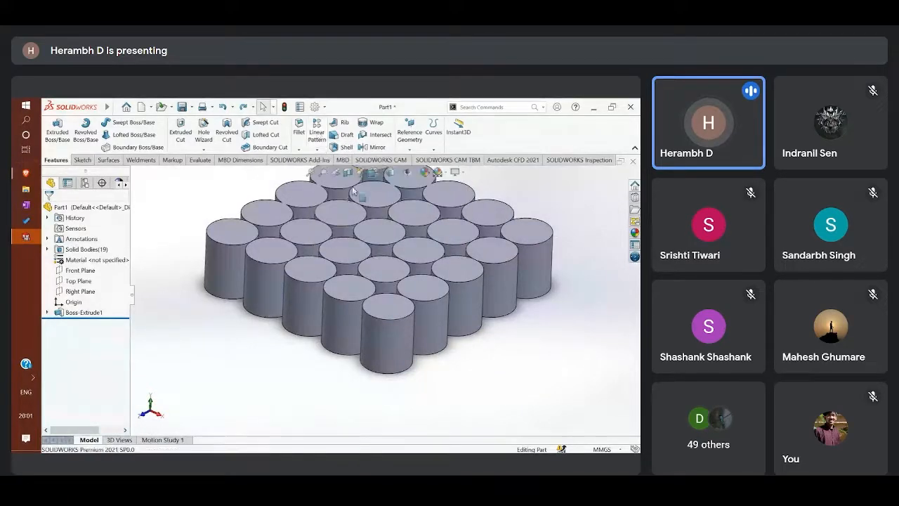
# - Preview a linear pattern of the cylinder extrusion using the corner cylinder's top and side faces as directions, and discard it
pyautogui.click(322, 132)
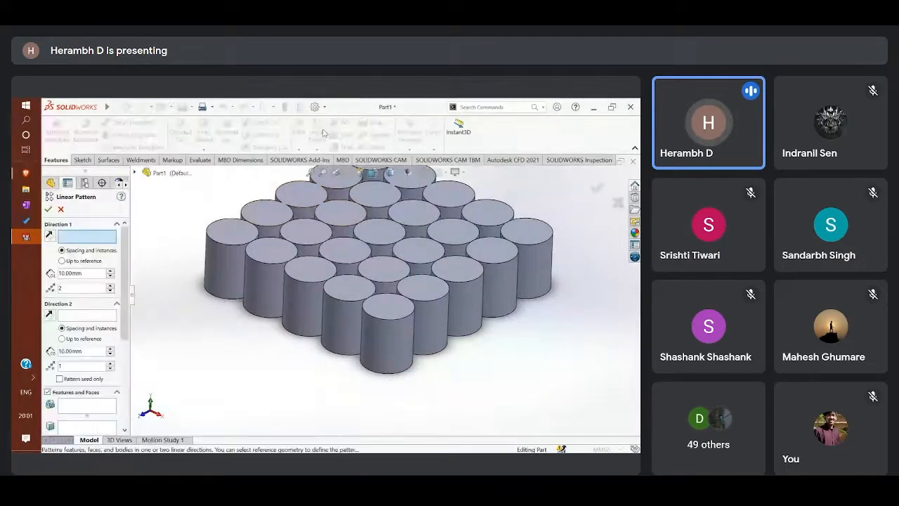
pyautogui.click(394, 316)
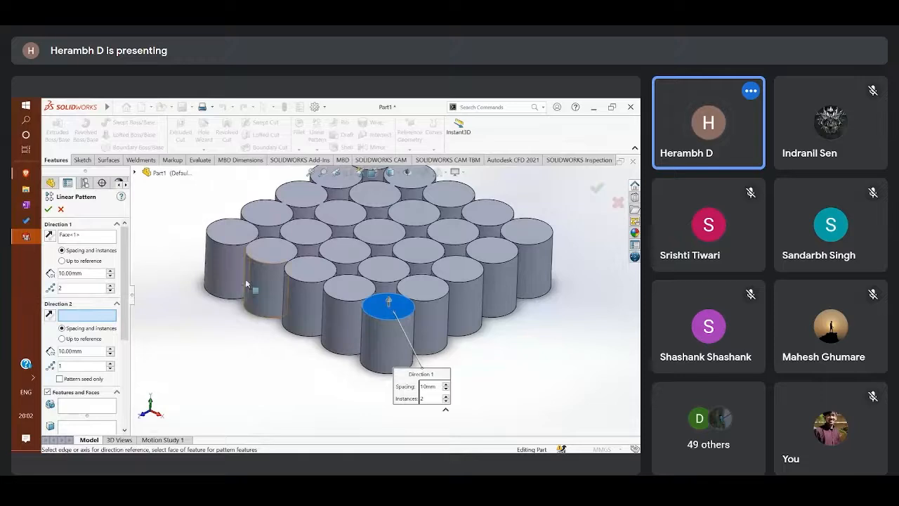
pyautogui.click(391, 341)
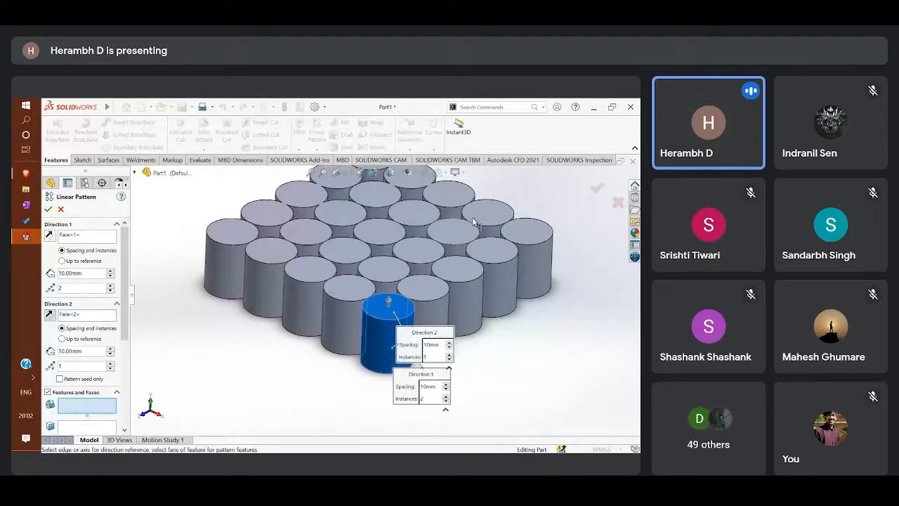
pyautogui.click(425, 306)
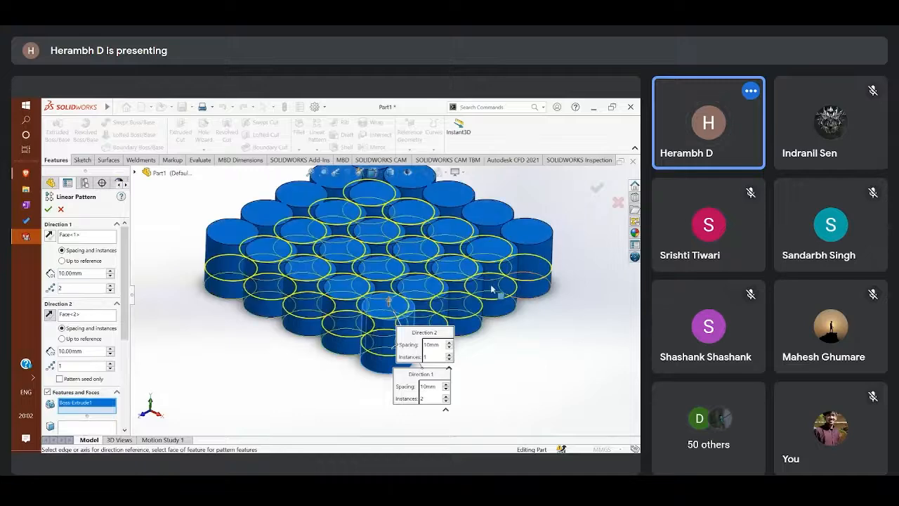
pyautogui.moveTo(496, 239); pyautogui.dragTo(549, 424, button='middle')
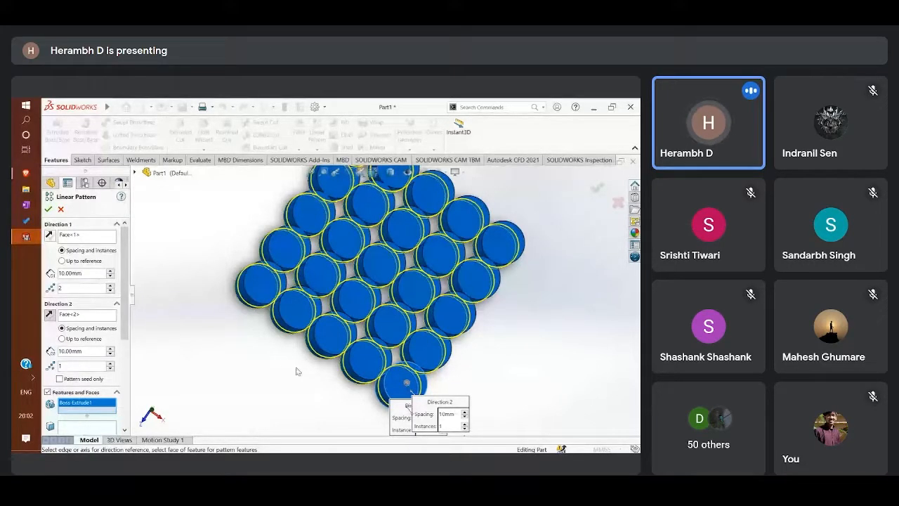
pyautogui.moveTo(279, 362)
pyautogui.mouseDown(button='middle')
pyautogui.moveTo(289, 364)
pyautogui.moveTo(280, 373)
pyautogui.mouseUp(button='middle')
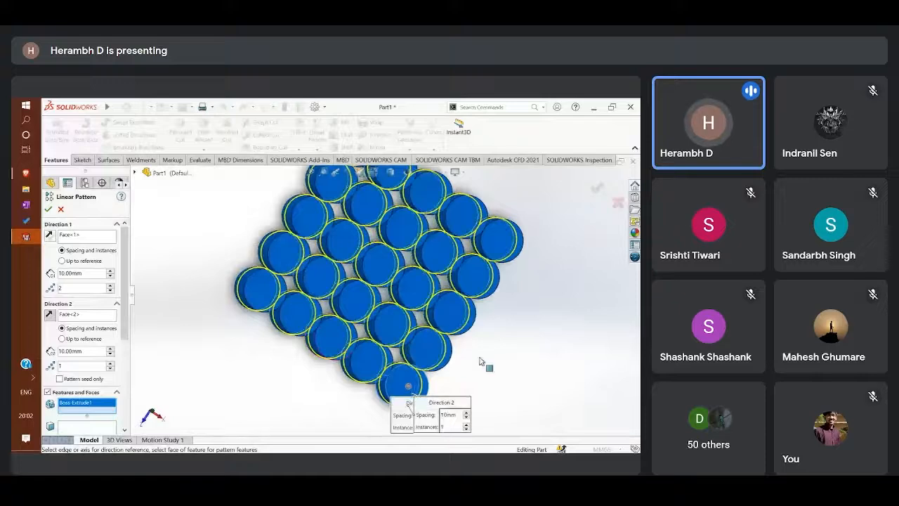
pyautogui.scroll(1, 507, 369)
pyautogui.moveTo(507, 368); pyautogui.dragTo(492, 302, button='middle')
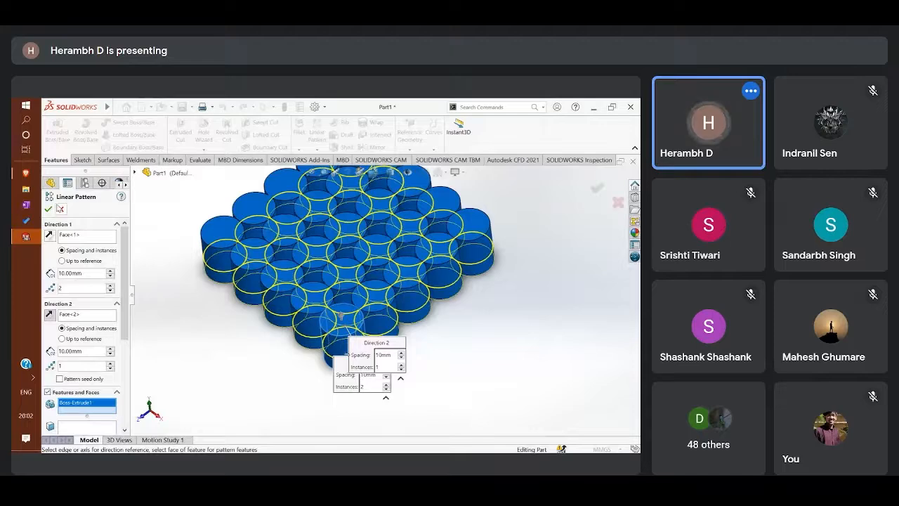
pyautogui.click(60, 209)
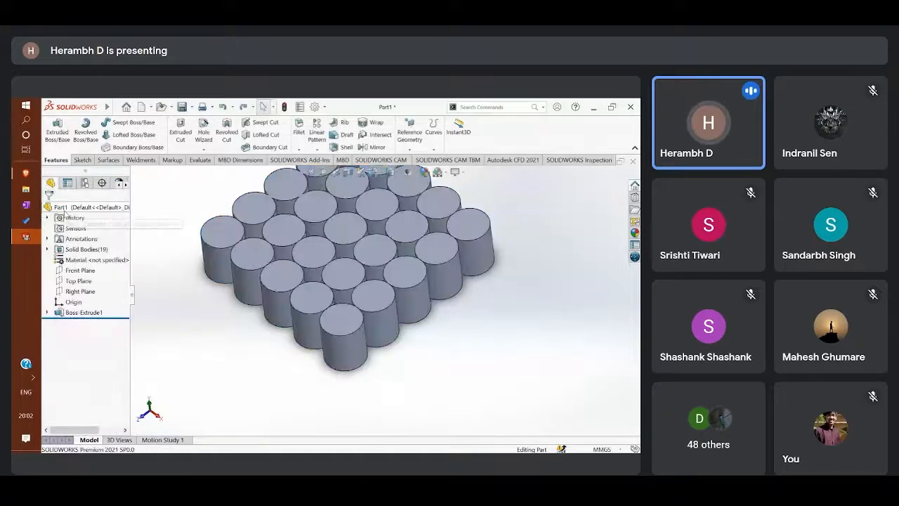
pyautogui.scroll(3, 417, 274)
pyautogui.scroll(1, 470, 319)
pyautogui.moveTo(469, 318); pyautogui.dragTo(468, 297, button='middle')
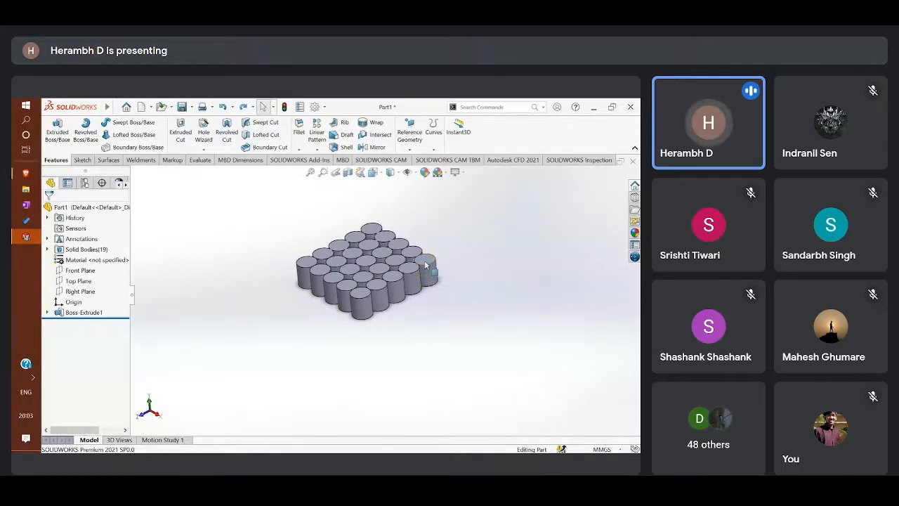
pyautogui.scroll(-3, 439, 284)
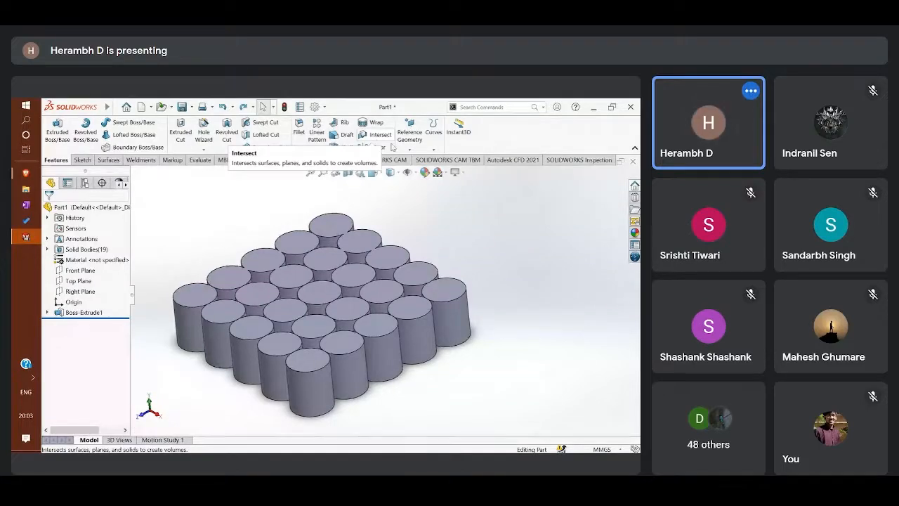
pyautogui.scroll(3, 457, 324)
pyautogui.scroll(-4, 436, 288)
pyautogui.scroll(3, 450, 323)
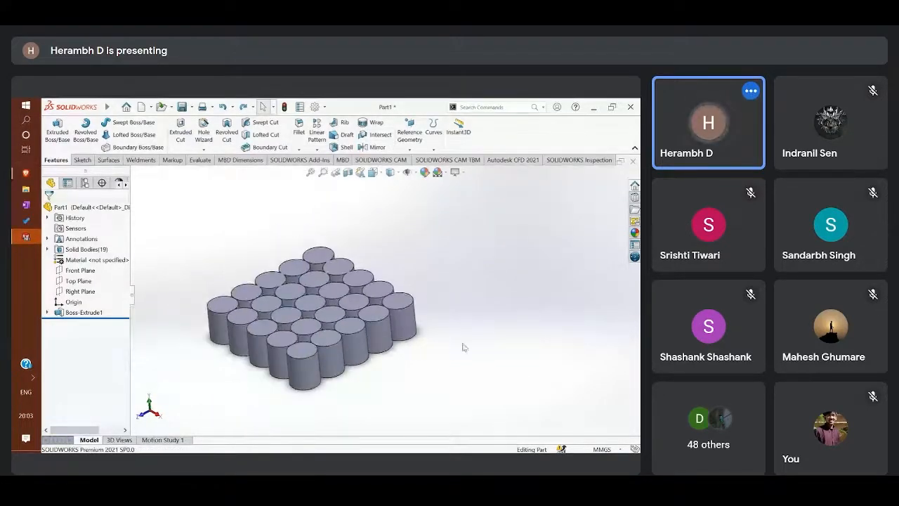
pyautogui.scroll(2, 395, 352)
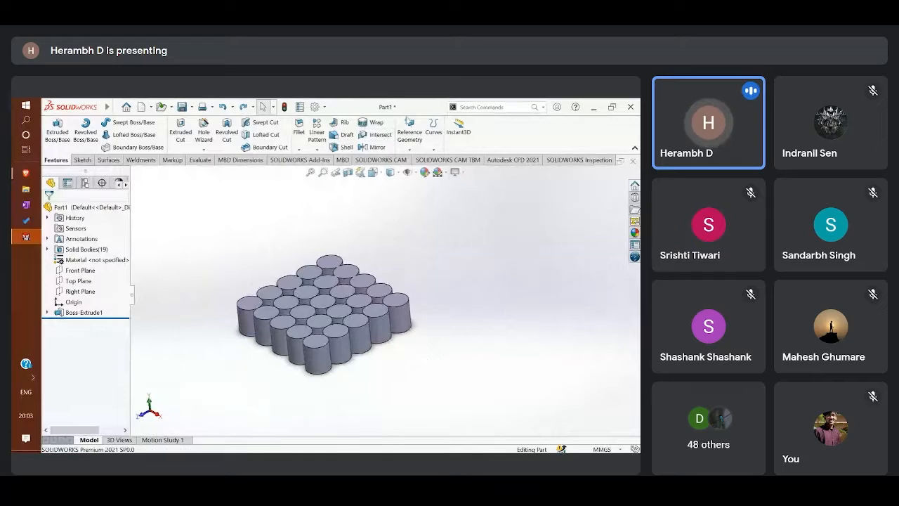
# - Create a reference plane offset 30 mm above the top face of the front corner cylinder and inspect it from above
pyautogui.click(413, 131)
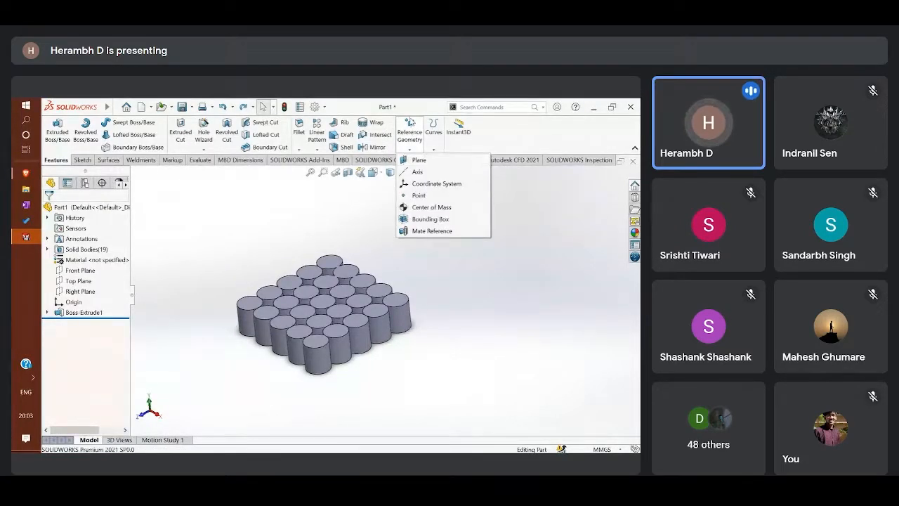
pyautogui.click(424, 160)
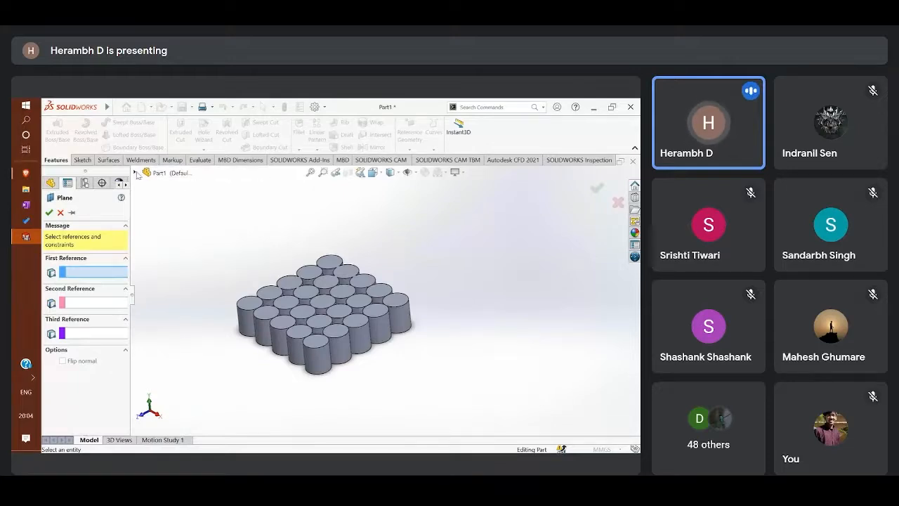
pyautogui.click(320, 346)
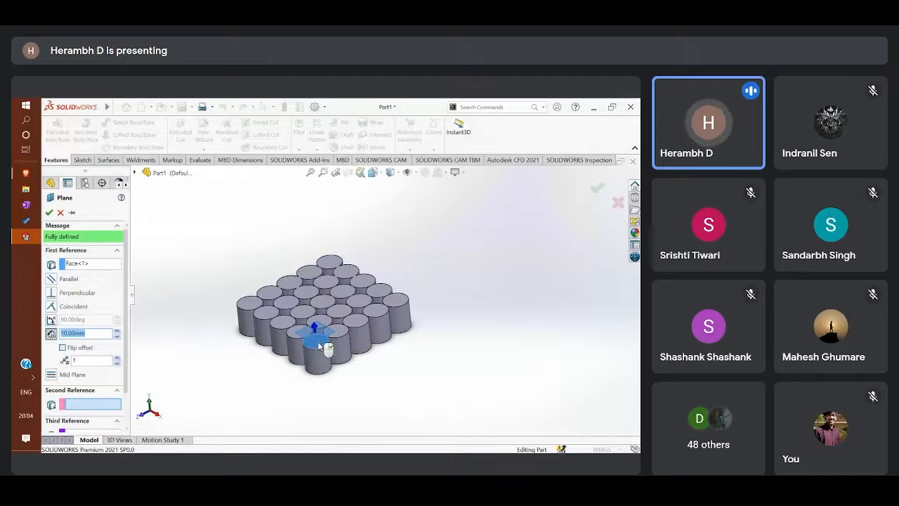
pyautogui.moveTo(374, 369); pyautogui.dragTo(380, 327, button='middle')
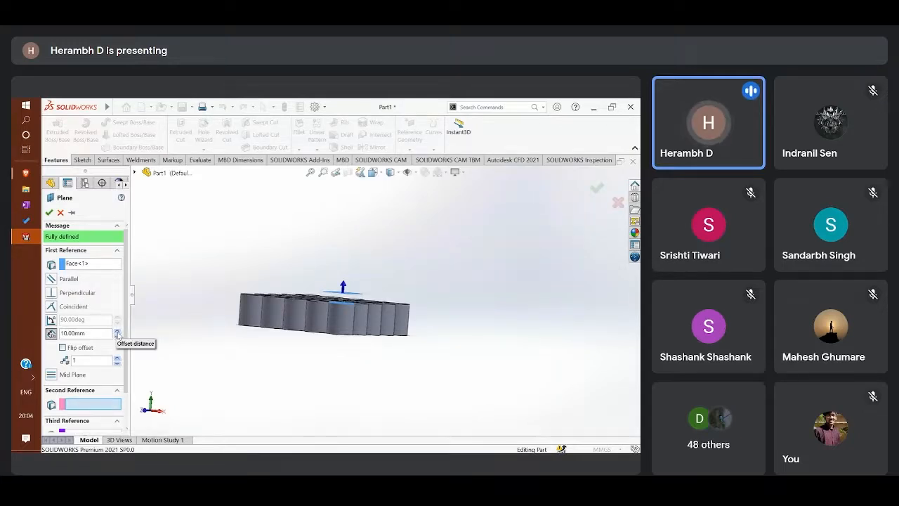
pyautogui.click(117, 332)
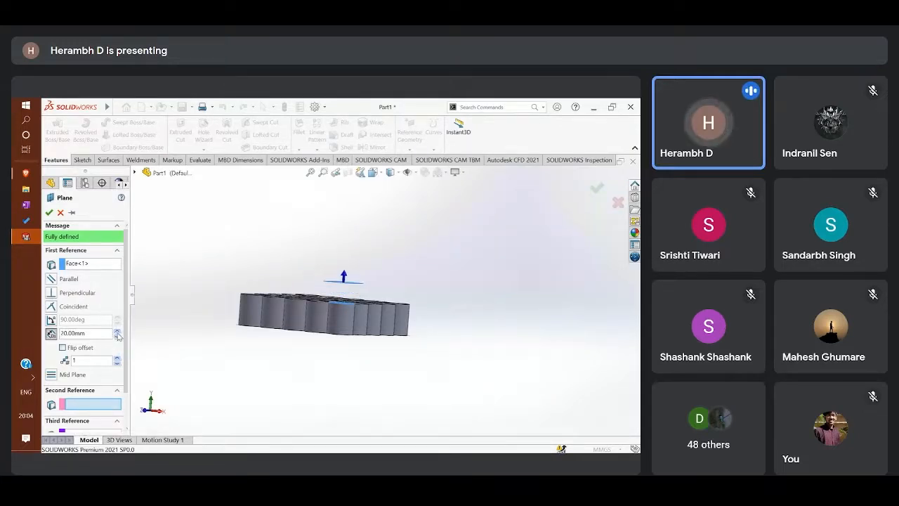
pyautogui.click(117, 331)
pyautogui.moveTo(297, 359); pyautogui.dragTo(310, 389, button='middle')
pyautogui.moveTo(394, 395); pyautogui.dragTo(341, 365, button='middle')
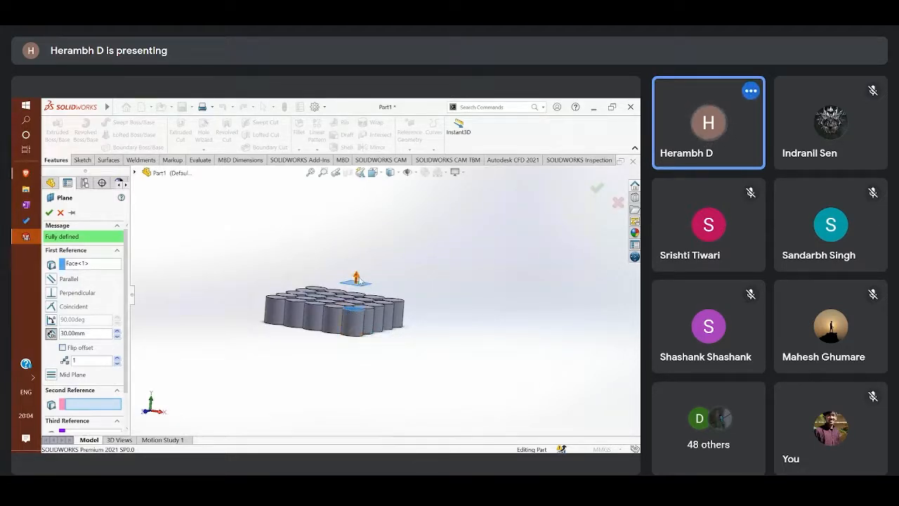
pyautogui.scroll(-2, 92, 376)
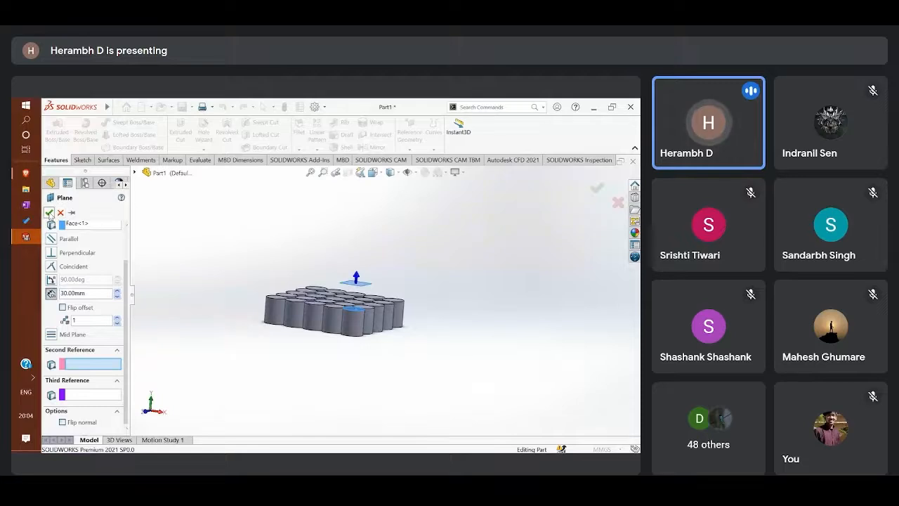
pyautogui.click(49, 213)
pyautogui.moveTo(350, 398); pyautogui.dragTo(383, 414, button='middle')
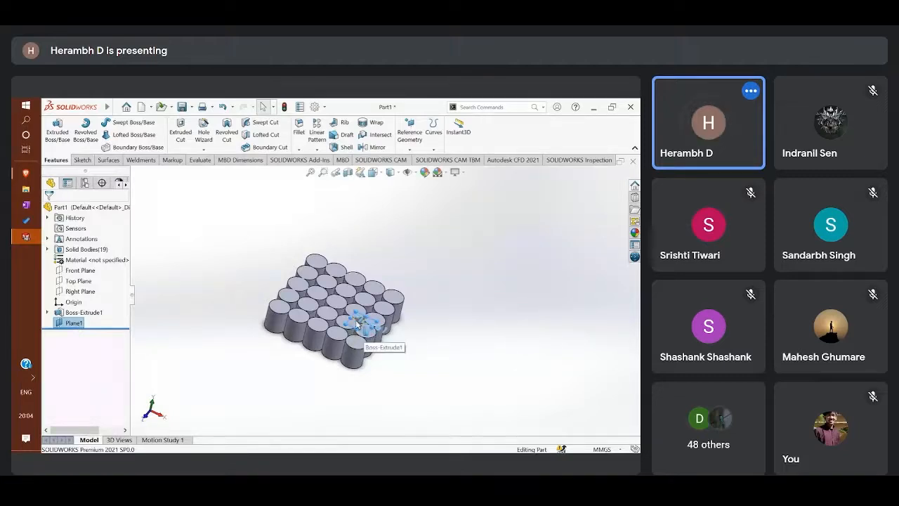
pyautogui.moveTo(445, 356); pyautogui.dragTo(419, 375, button='middle')
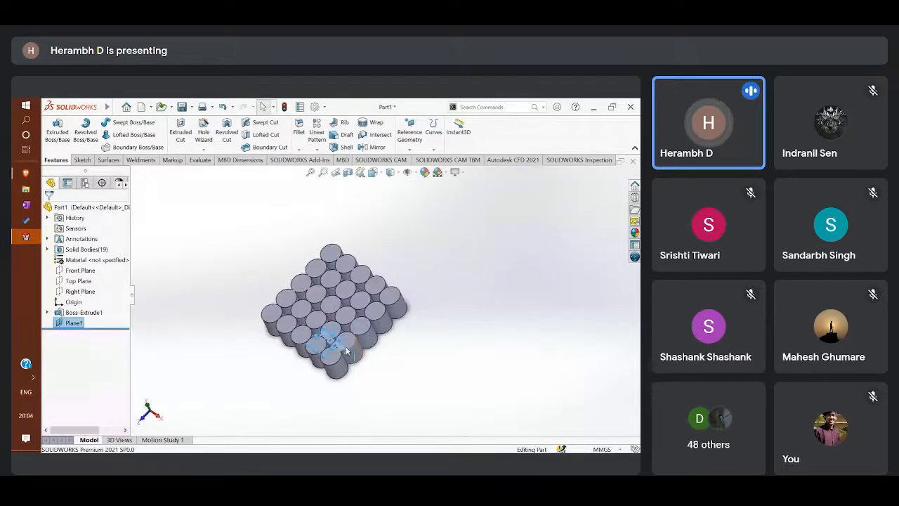
# - Inspect the offset reference plane over the corner cylinder from tilted angles and from the Top view
pyautogui.moveTo(468, 401); pyautogui.dragTo(415, 357, button='middle')
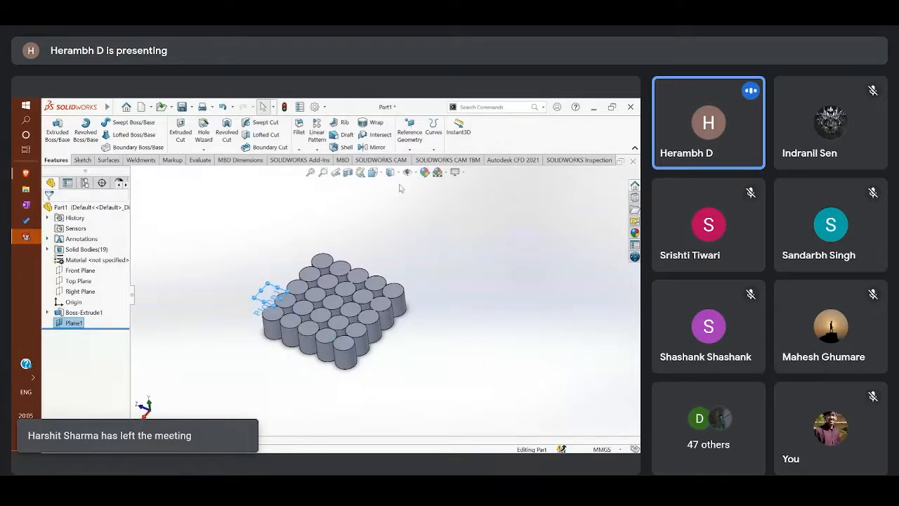
pyautogui.click(372, 172)
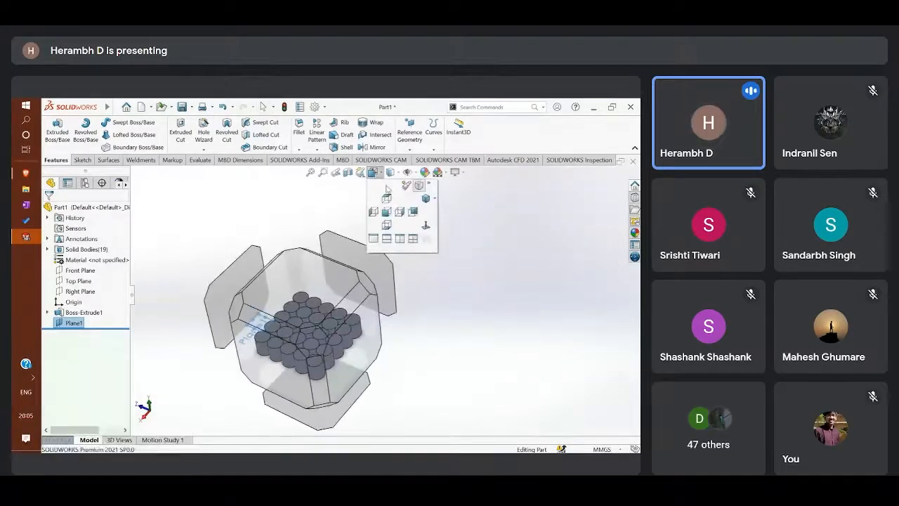
pyautogui.click(386, 204)
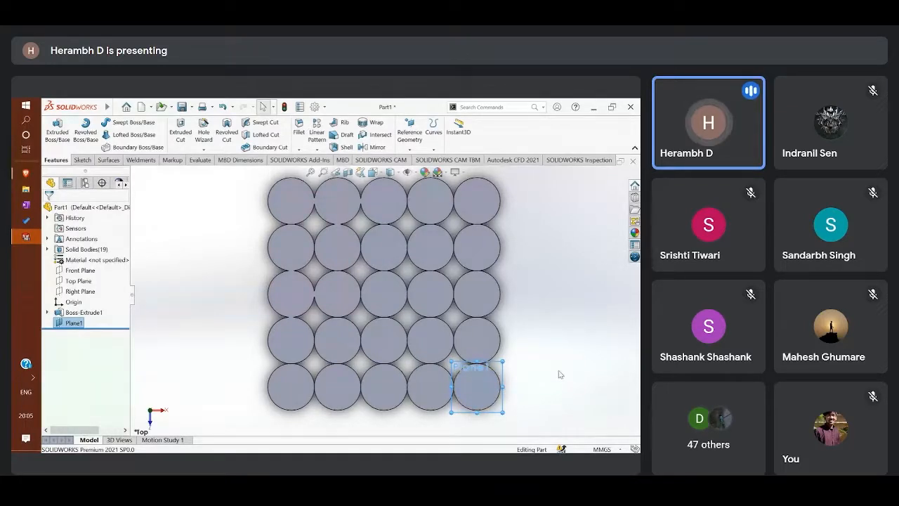
pyautogui.moveTo(558, 375); pyautogui.dragTo(534, 352, button='middle')
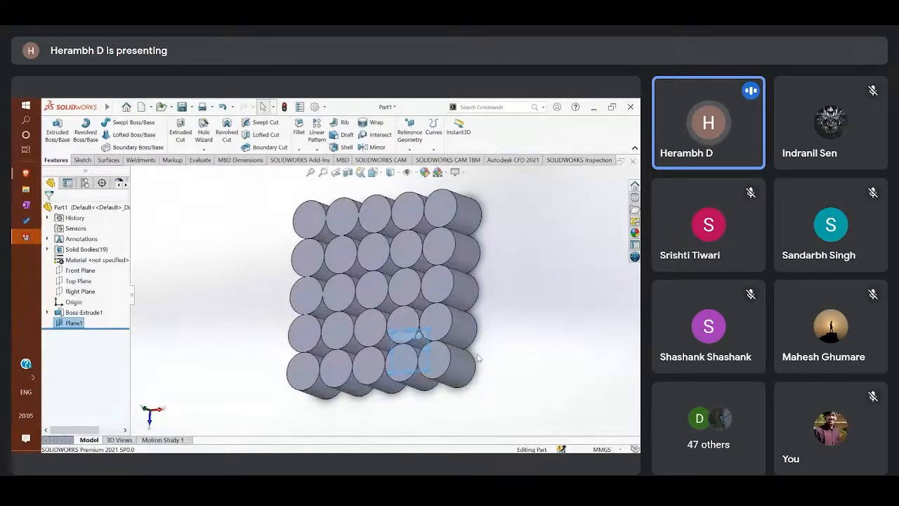
pyautogui.moveTo(518, 388); pyautogui.dragTo(527, 395, button='middle')
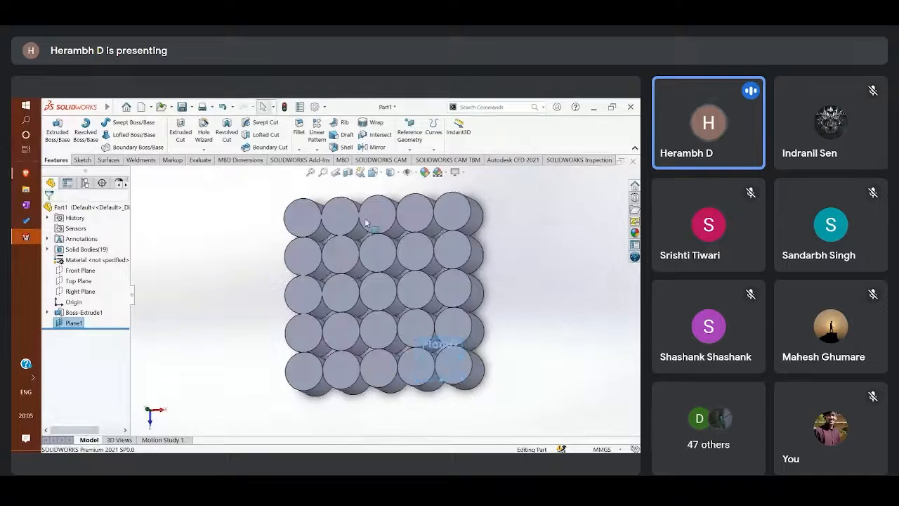
pyautogui.click(375, 173)
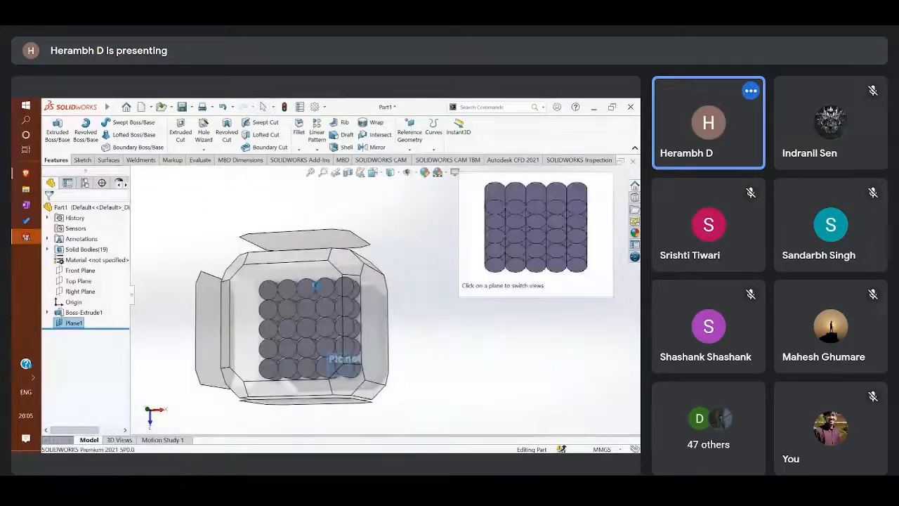
pyautogui.click(295, 316)
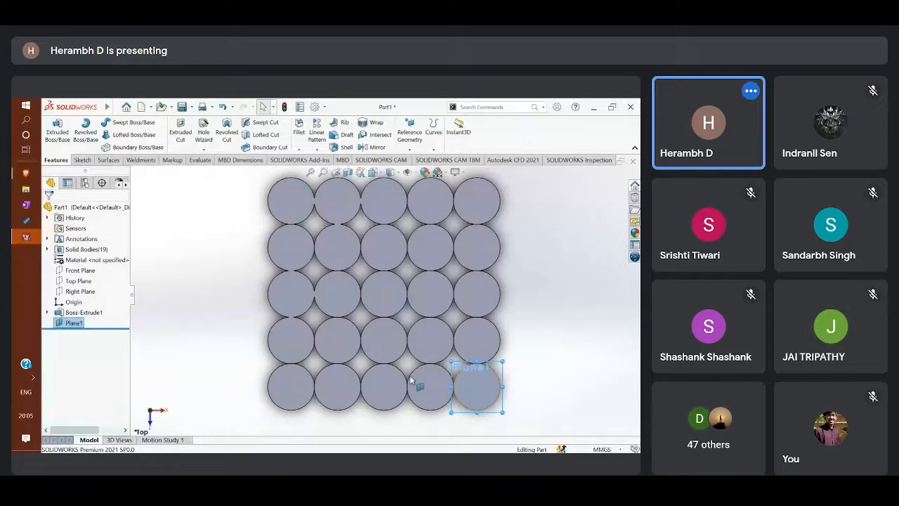
# - Start a sketch on the reference plane above the corner cylinder, briefly showing the Convert Entities options
pyautogui.click(475, 415)
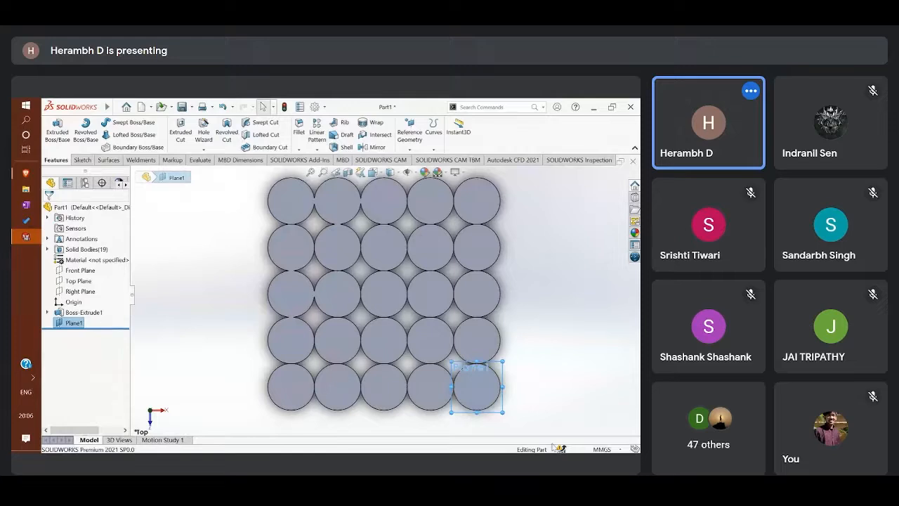
pyautogui.click(82, 160)
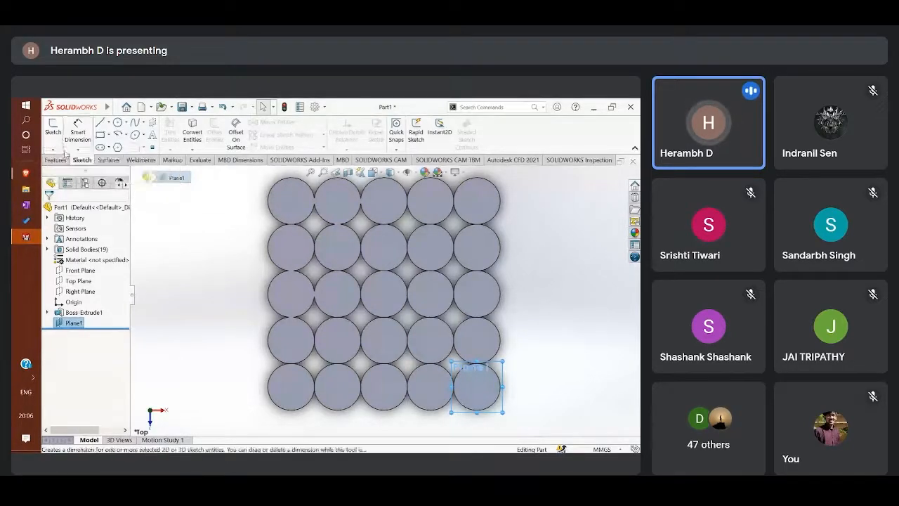
pyautogui.click(60, 144)
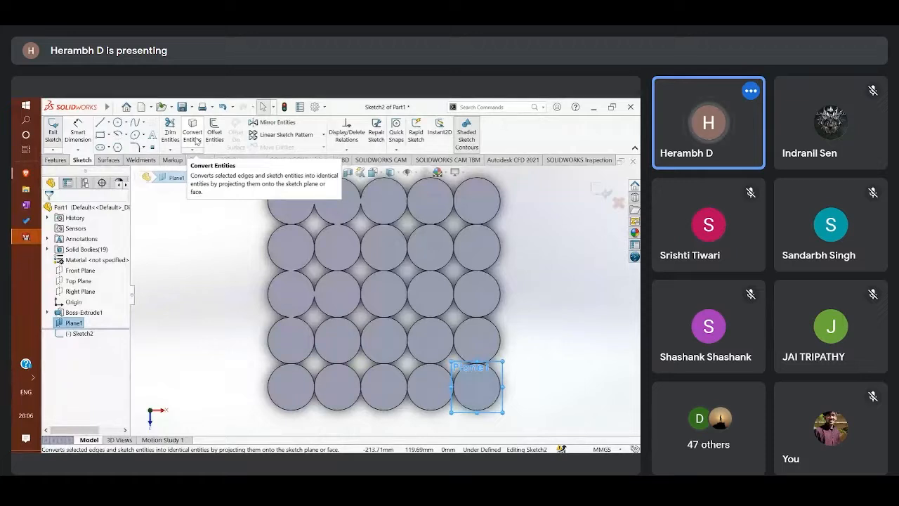
pyautogui.click(196, 141)
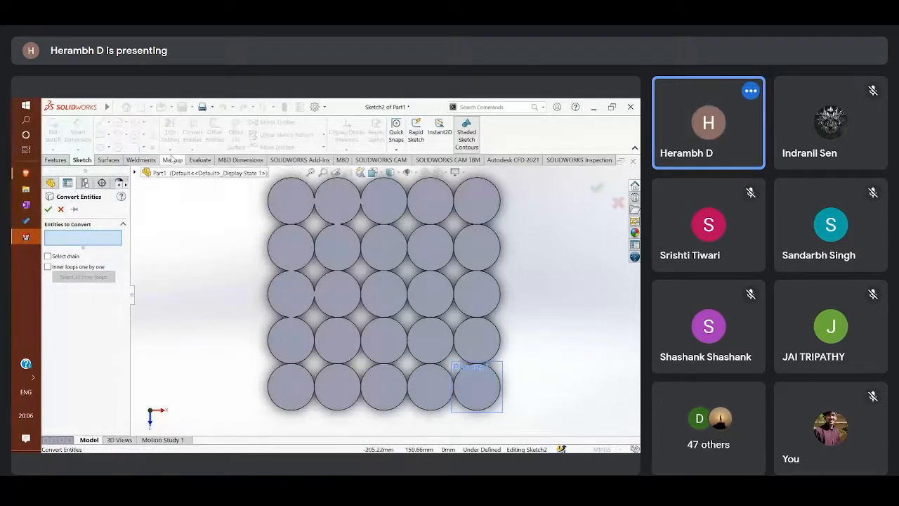
pyautogui.click(61, 209)
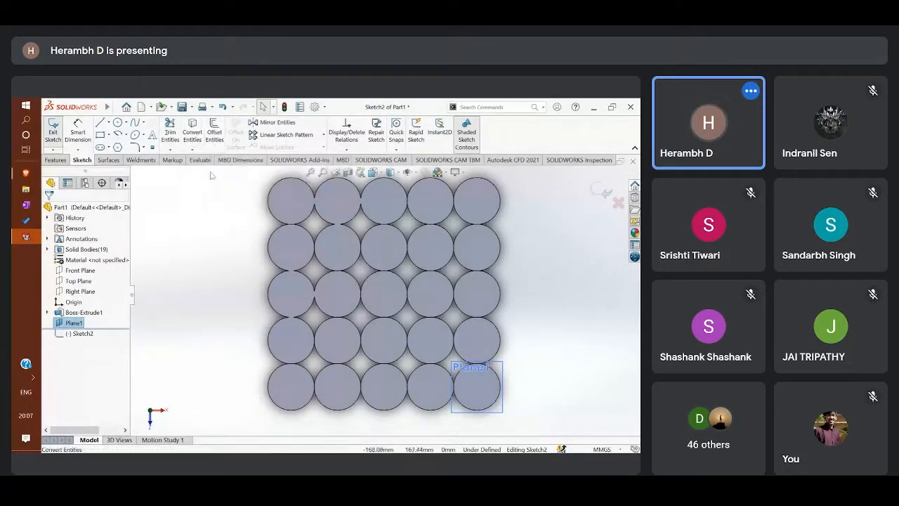
# - Convert the corner cylinder's circular top edge into a sketch circle on the offset plane
pyautogui.click(195, 133)
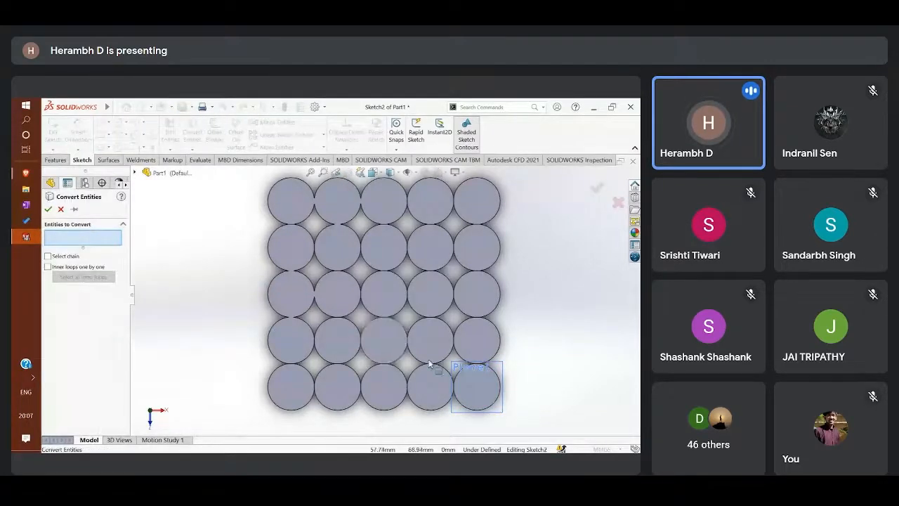
pyautogui.click(472, 407)
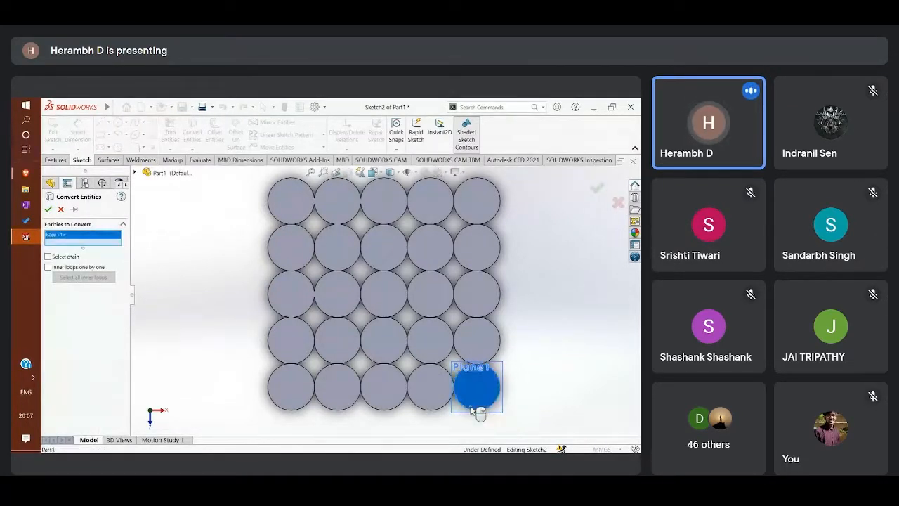
pyautogui.click(467, 408)
pyautogui.click(471, 410)
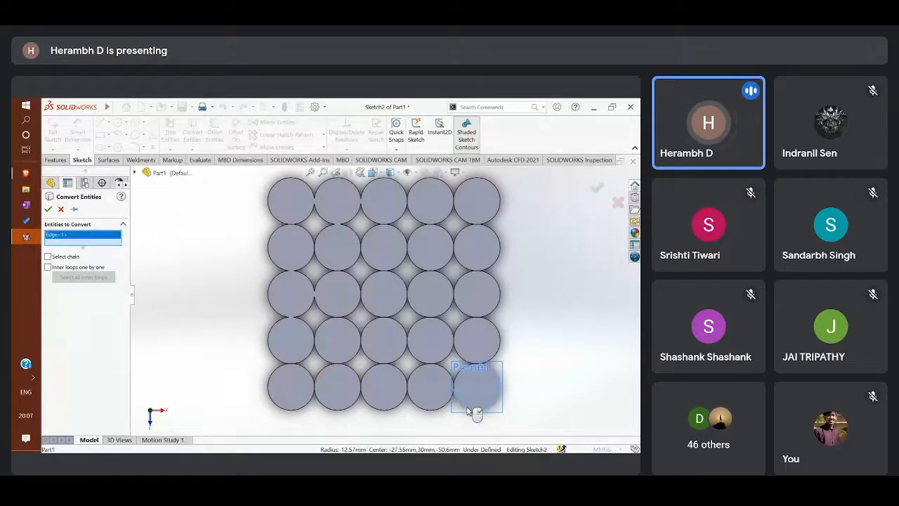
pyautogui.click(496, 377)
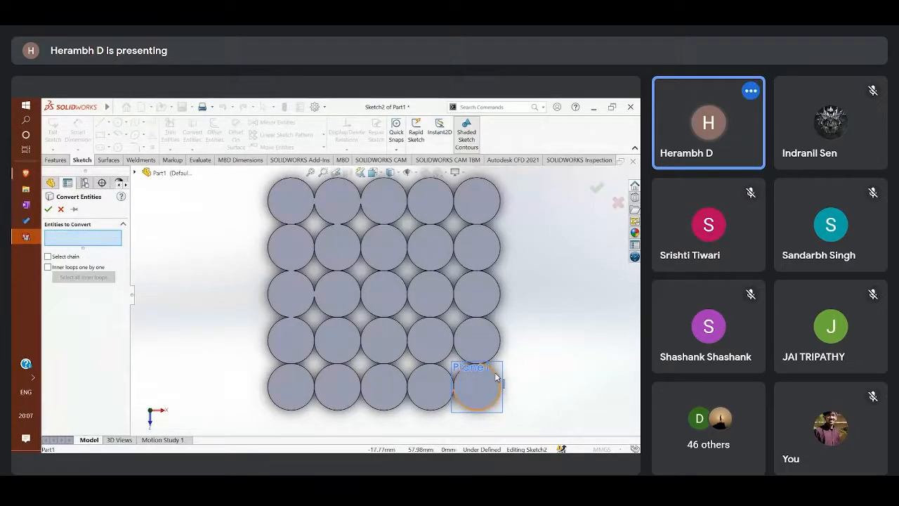
pyautogui.click(496, 377)
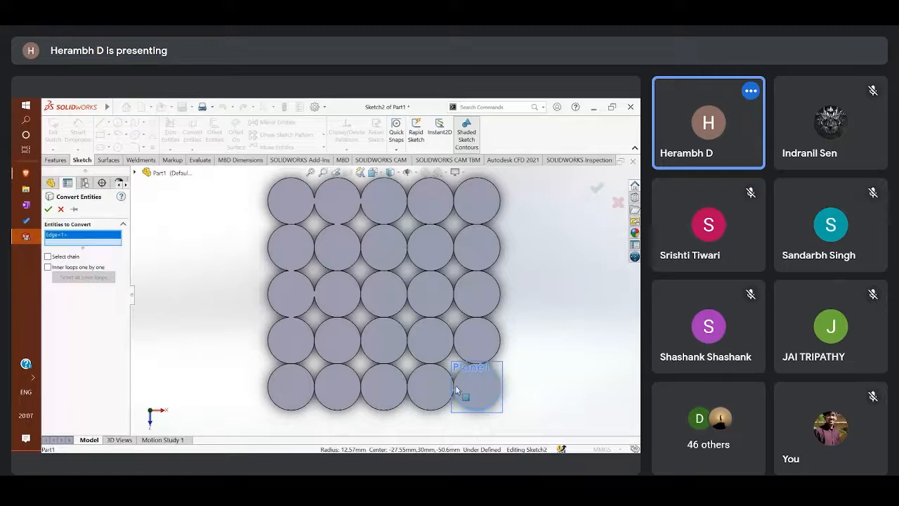
pyautogui.click(47, 209)
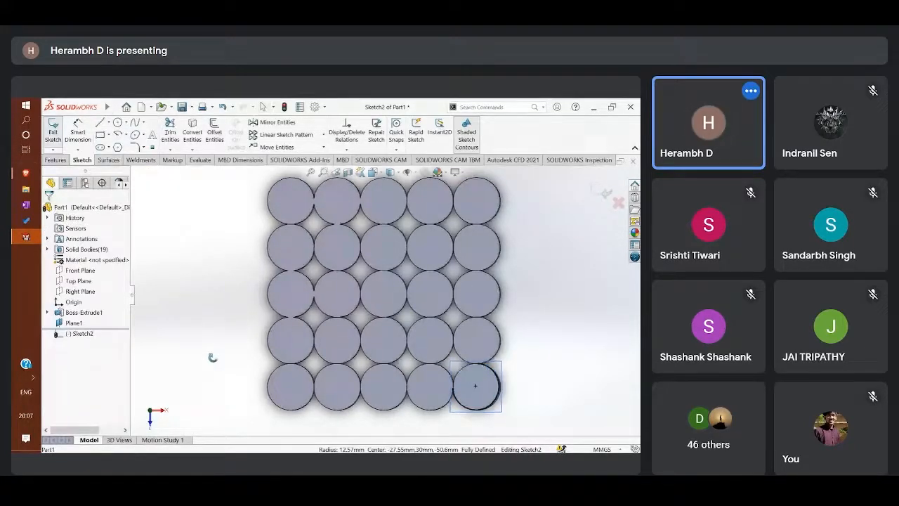
# - Examine the projected circle on the offset plane above the cylinder grid from several angles
pyautogui.moveTo(212, 358); pyautogui.dragTo(210, 332, button='middle')
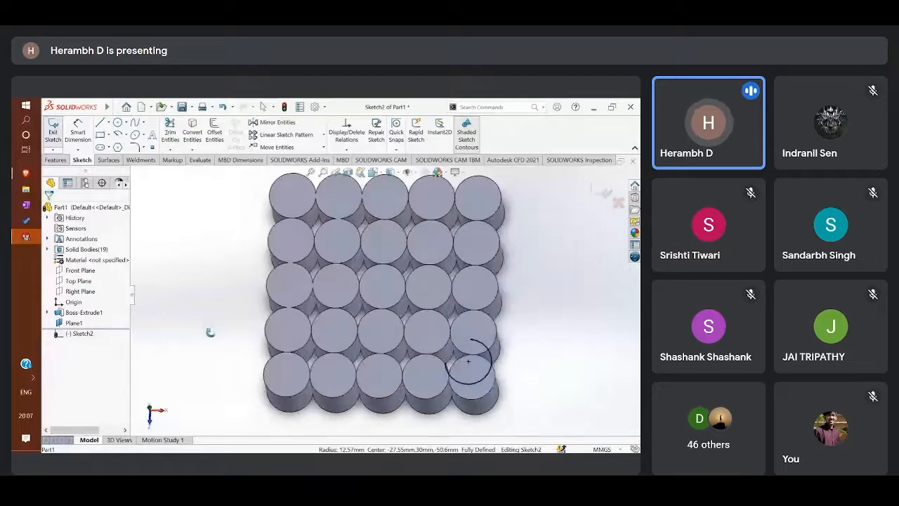
pyautogui.scroll(-2, 211, 332)
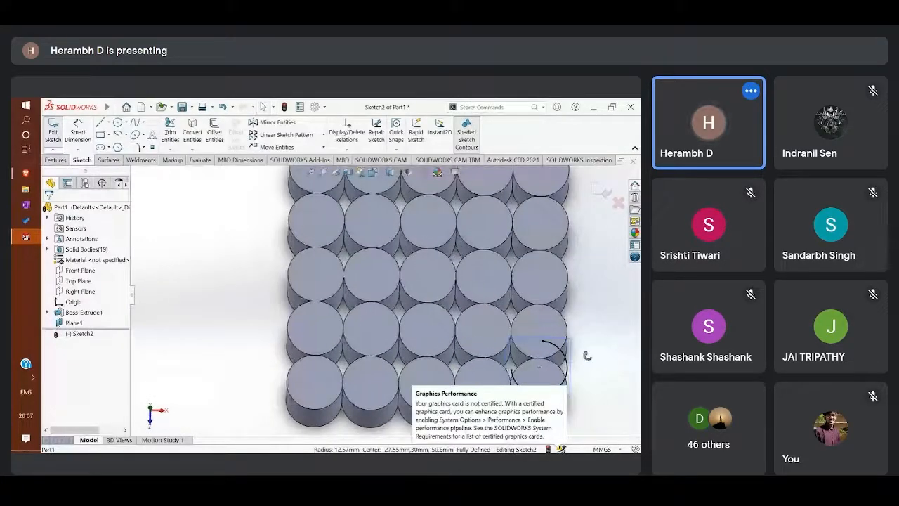
pyautogui.moveTo(588, 355); pyautogui.dragTo(581, 366, button='middle')
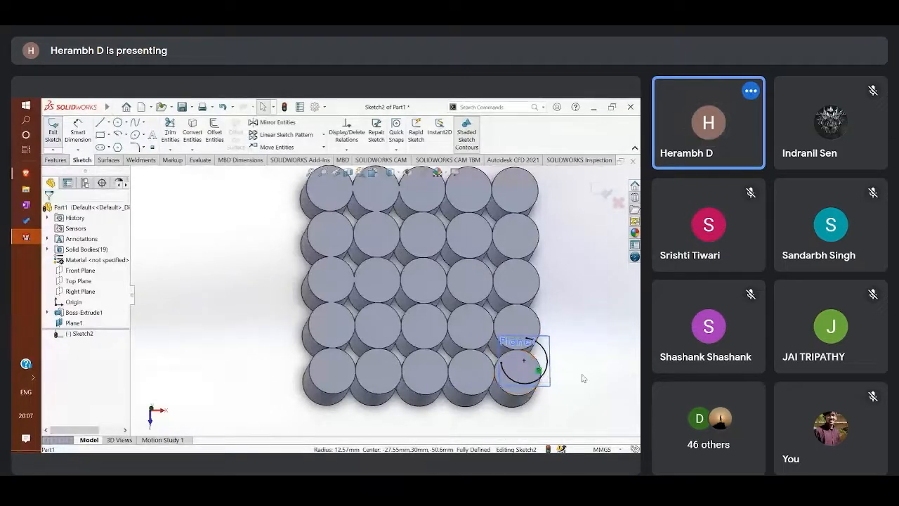
pyautogui.moveTo(582, 376)
pyautogui.mouseDown(button='middle')
pyautogui.moveTo(538, 285)
pyautogui.moveTo(449, 242)
pyautogui.moveTo(528, 341)
pyautogui.moveTo(538, 311)
pyautogui.mouseUp(button='middle')
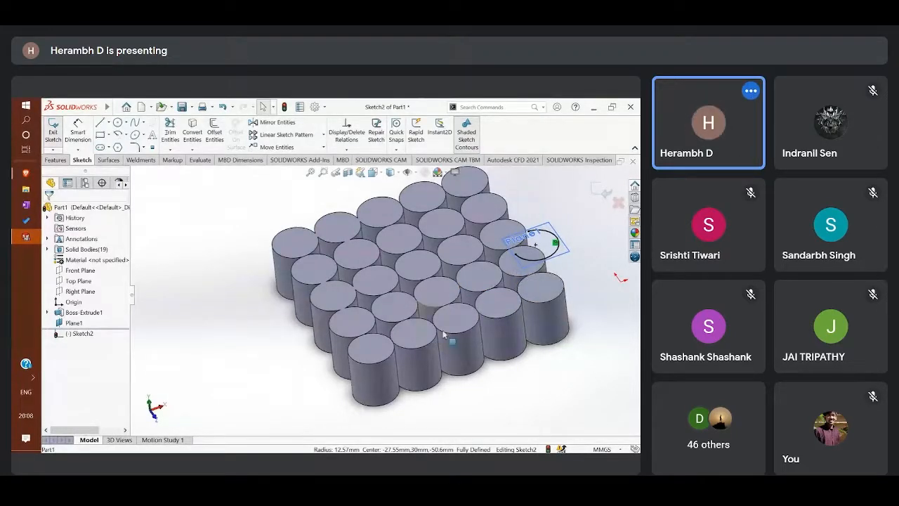
pyautogui.moveTo(582, 402); pyautogui.dragTo(568, 351, button='middle')
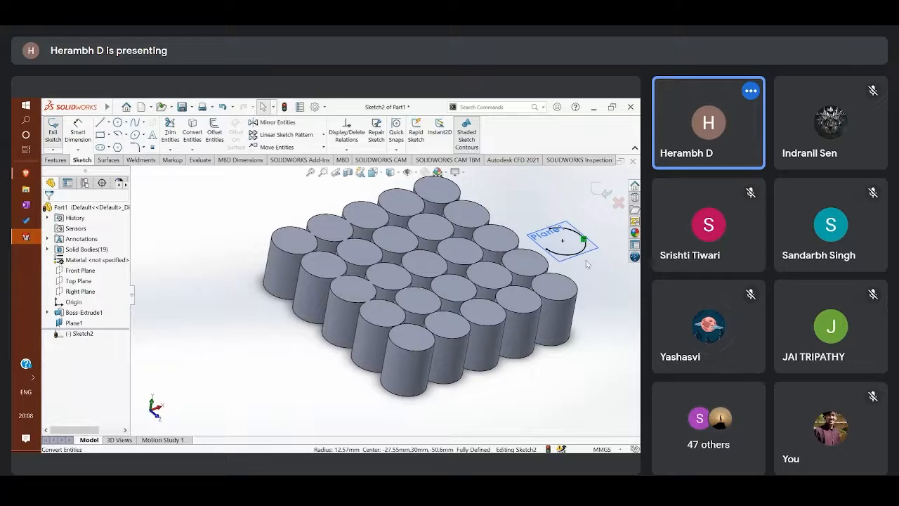
pyautogui.moveTo(571, 297); pyautogui.dragTo(546, 274, button='middle')
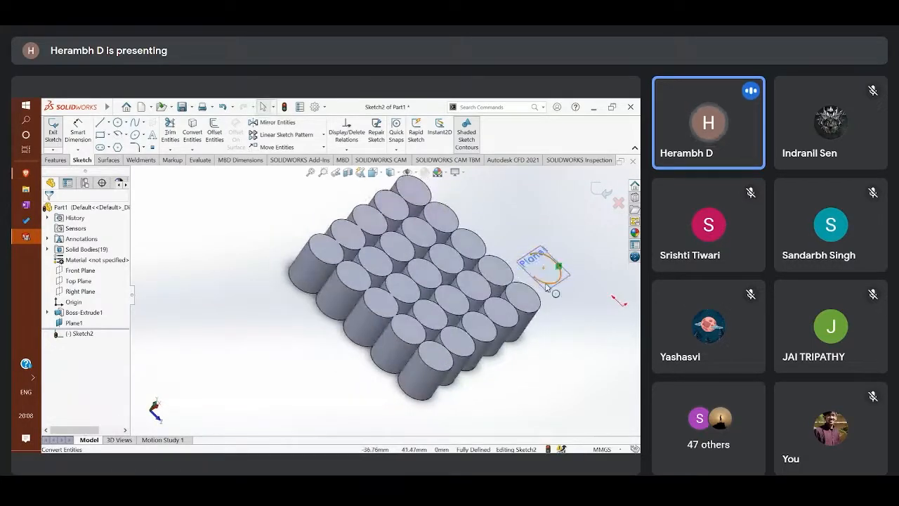
pyautogui.click(55, 160)
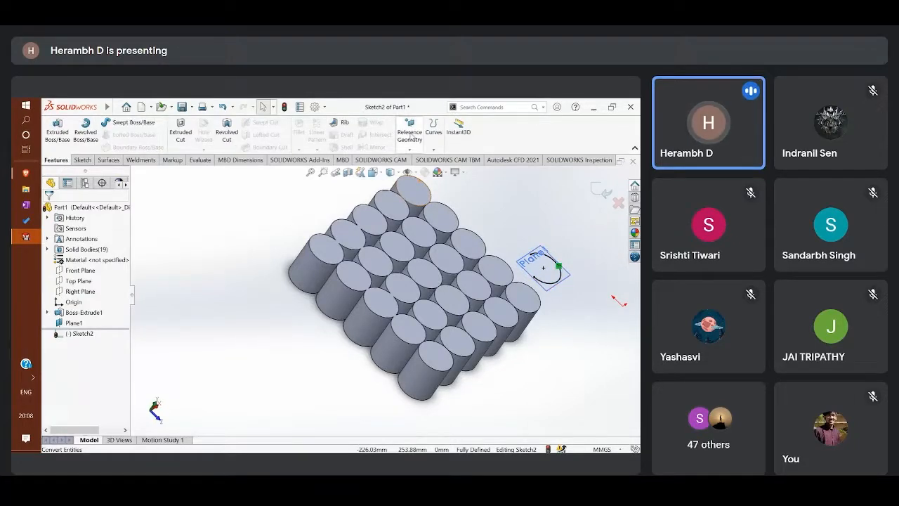
pyautogui.click(410, 134)
pyautogui.click(415, 137)
pyautogui.click(413, 150)
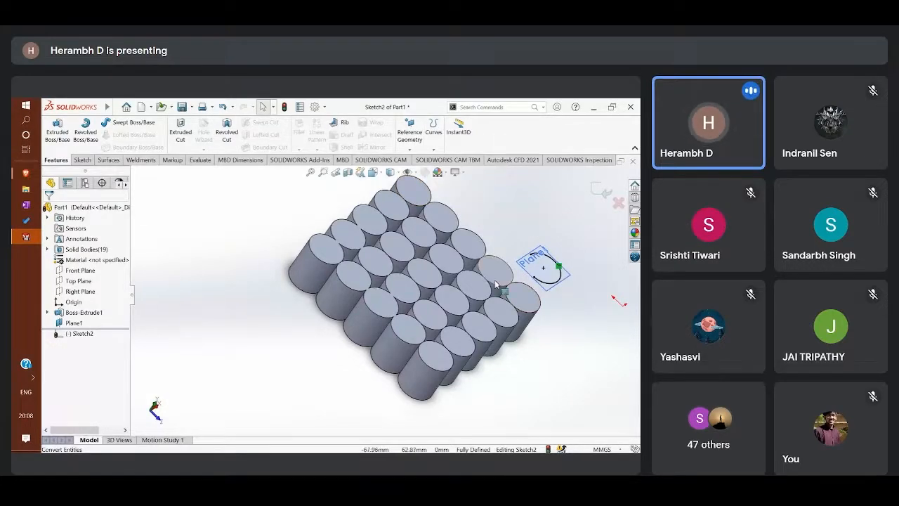
pyautogui.moveTo(564, 373); pyautogui.dragTo(153, 237, button='middle')
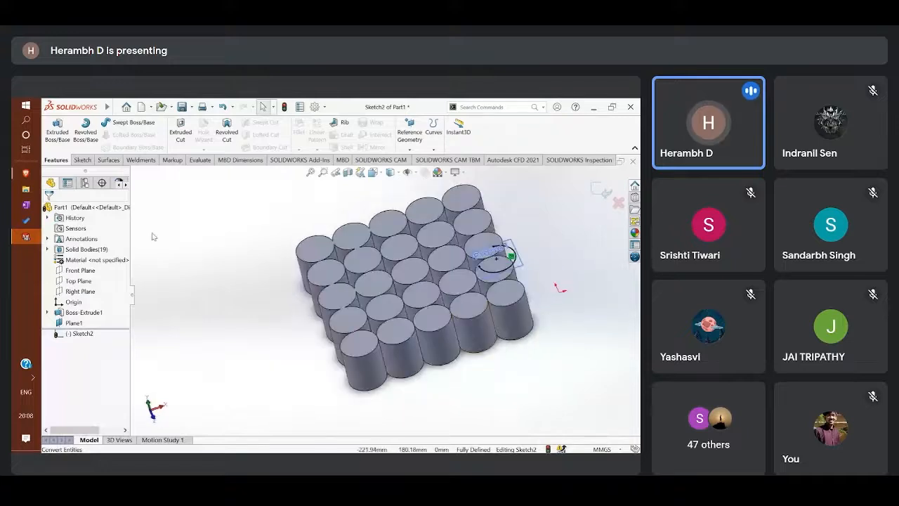
# - Exit the sketch on the offset plane and delete it from the part
pyautogui.click(82, 160)
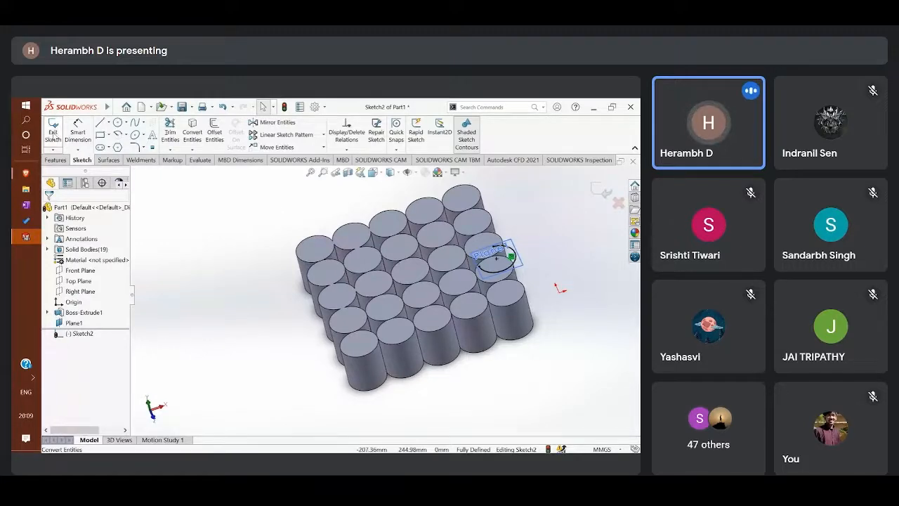
pyautogui.click(53, 135)
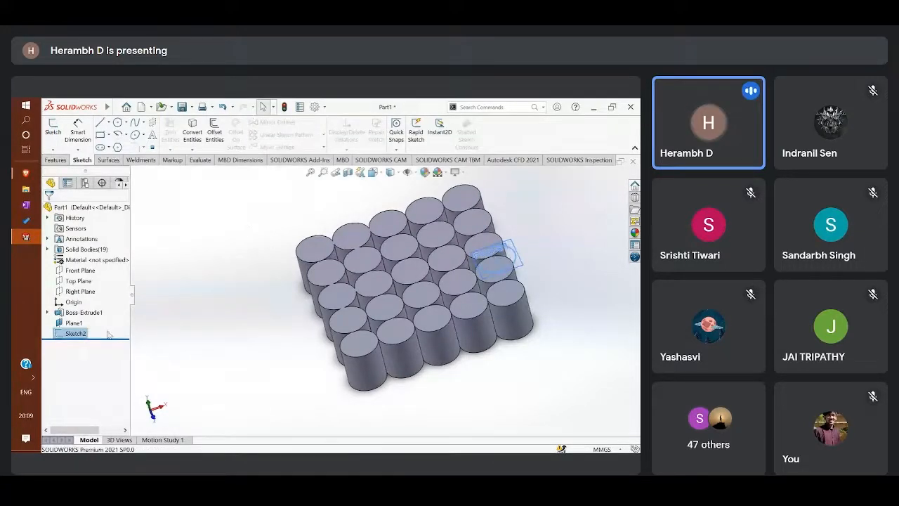
pyautogui.press('Delete')
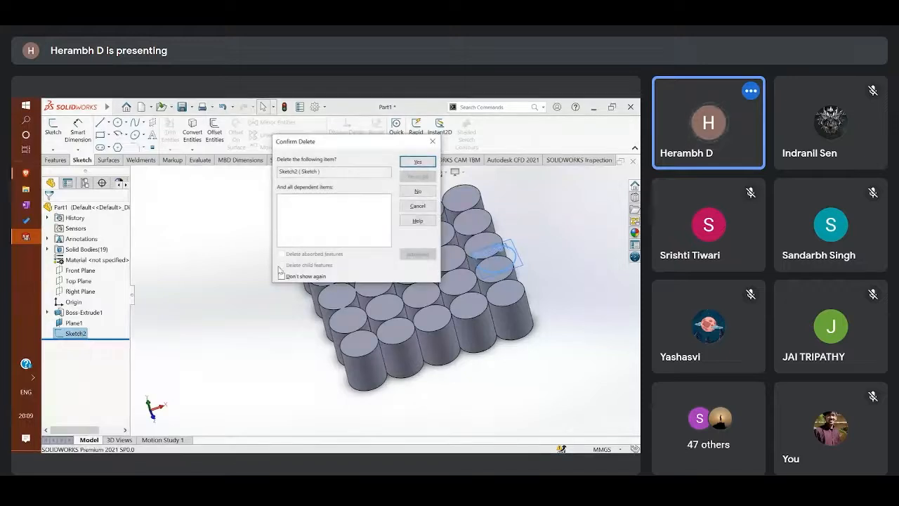
pyautogui.click(409, 163)
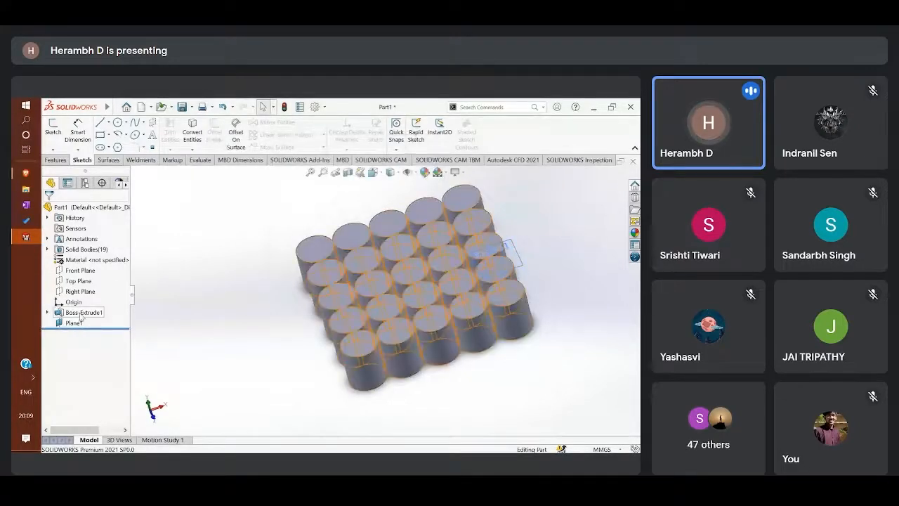
# - Delete the cylinder extrusion together with its dependent reference plane, and delete the circle grid sketch
pyautogui.click(80, 314)
pyautogui.press('Delete')
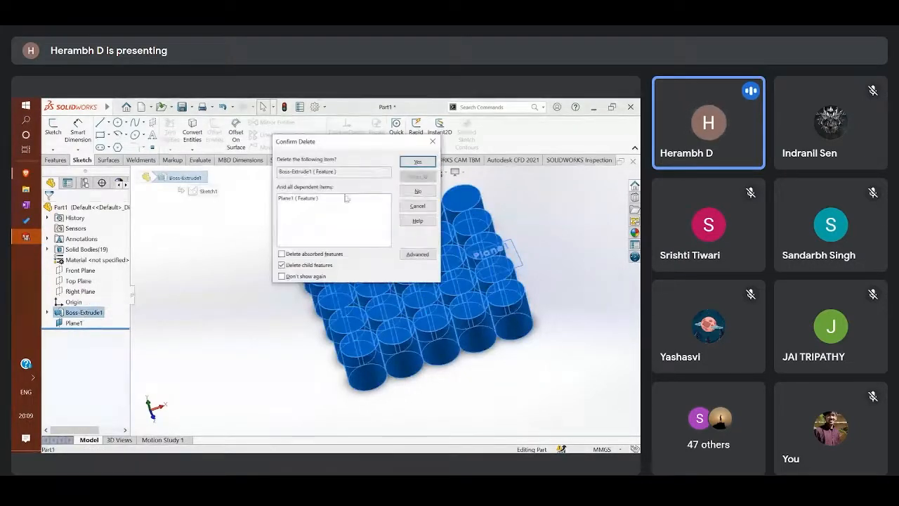
pyautogui.click(417, 162)
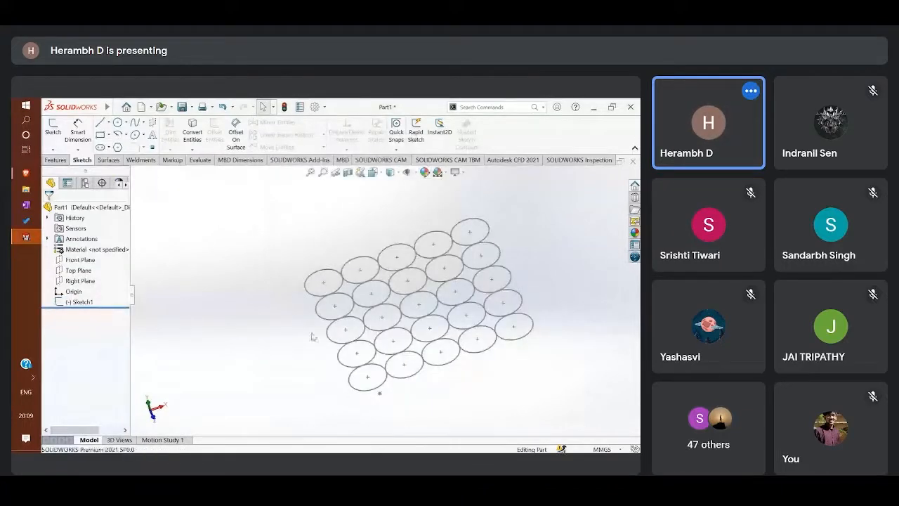
pyautogui.click(78, 301)
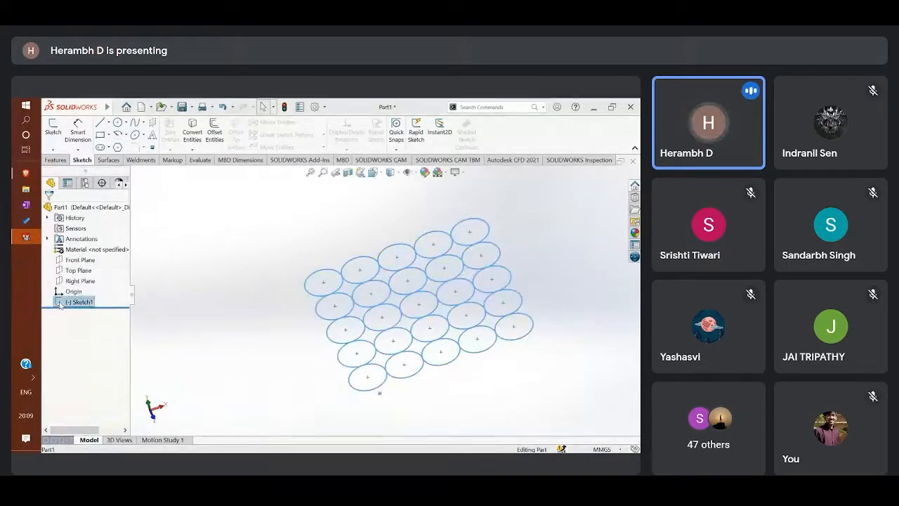
pyautogui.press('Delete')
pyautogui.click(417, 162)
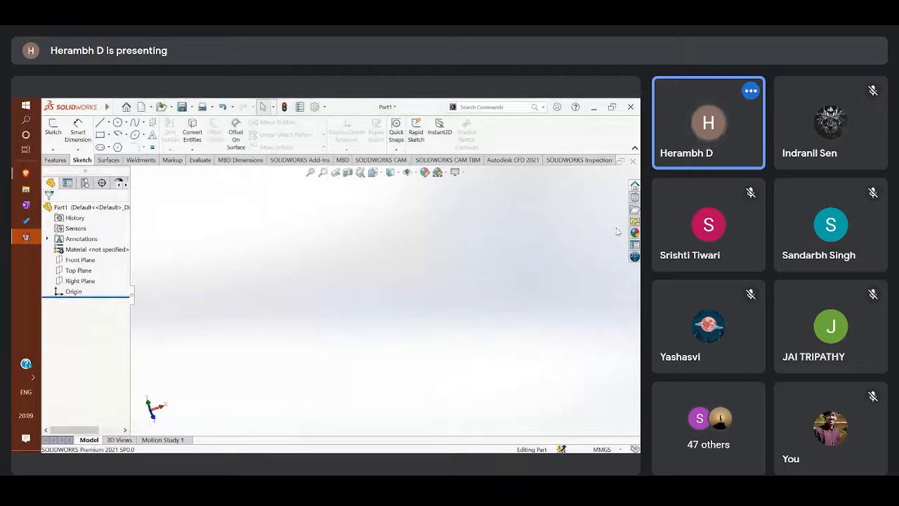
# - Start a sketch on the Top Plane and draw a corner rectangle about 185 mm wide and 104 mm high
pyautogui.click(53, 128)
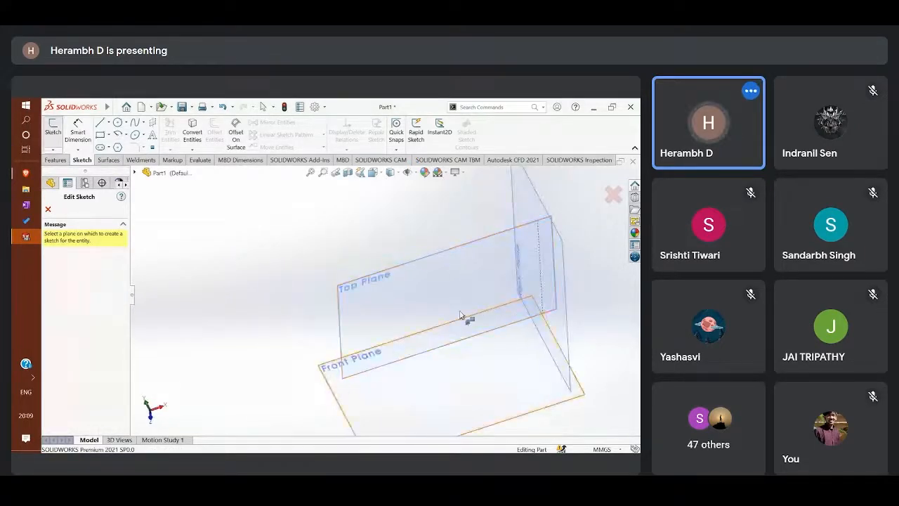
pyautogui.click(428, 286)
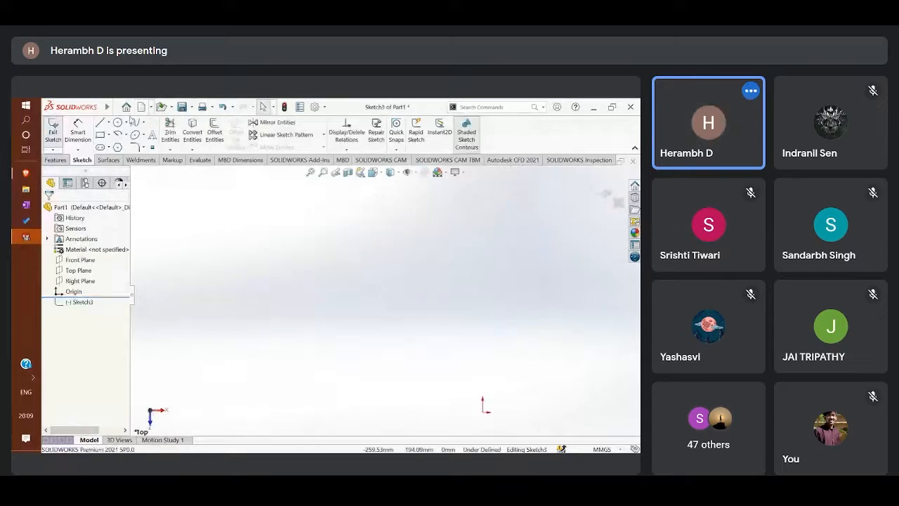
pyautogui.click(100, 136)
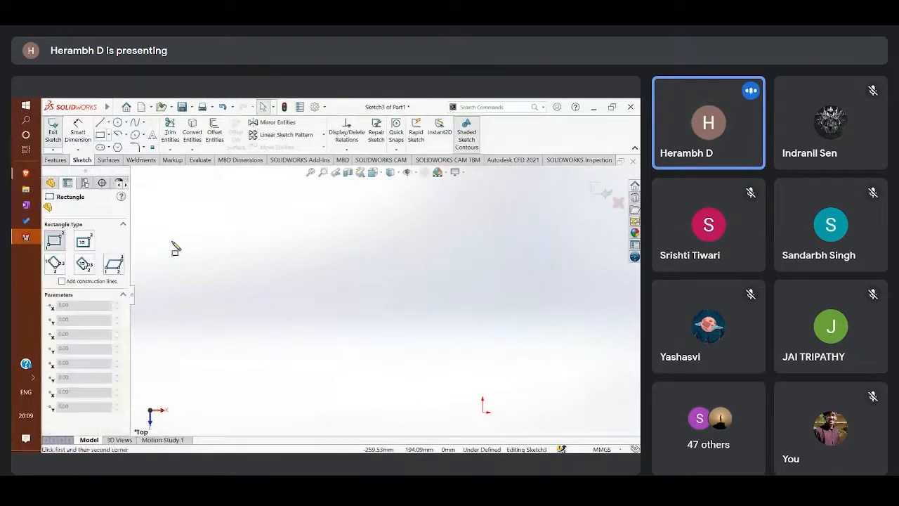
pyautogui.click(247, 219)
pyautogui.click(489, 349)
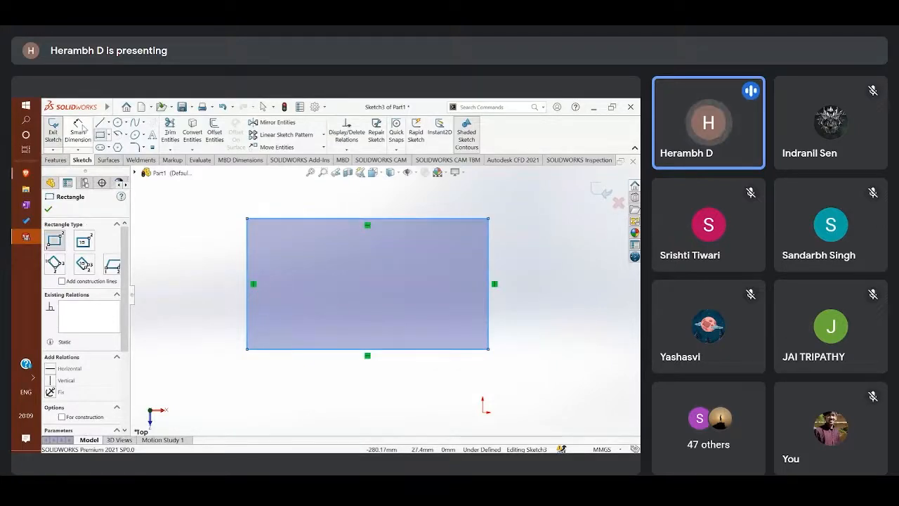
# - Dimension the rectangle to a height of 100 mm and a width of 200 mm
pyautogui.click(79, 130)
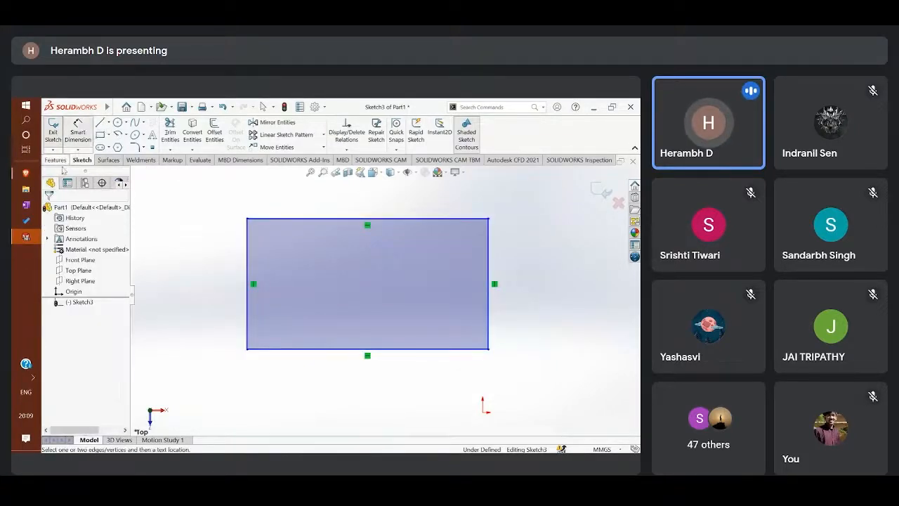
pyautogui.click(247, 257)
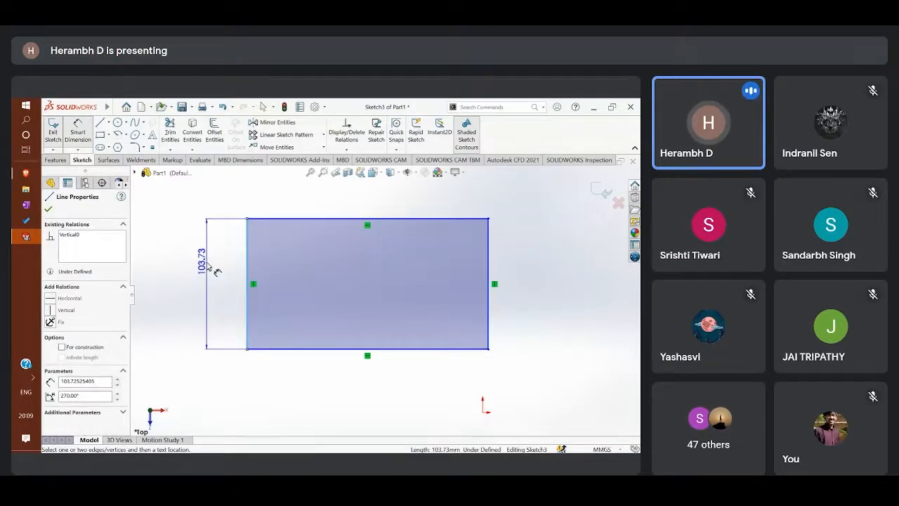
pyautogui.click(211, 267)
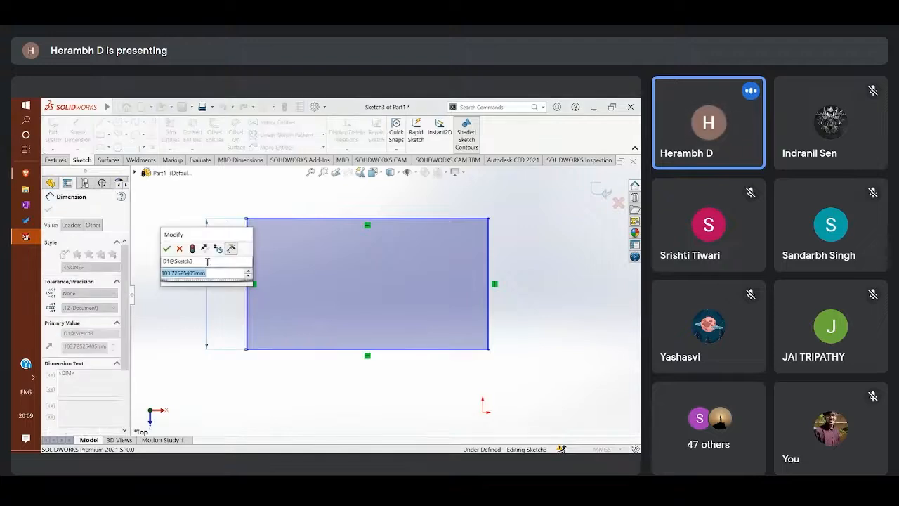
pyautogui.write('100')
pyautogui.press('Return')
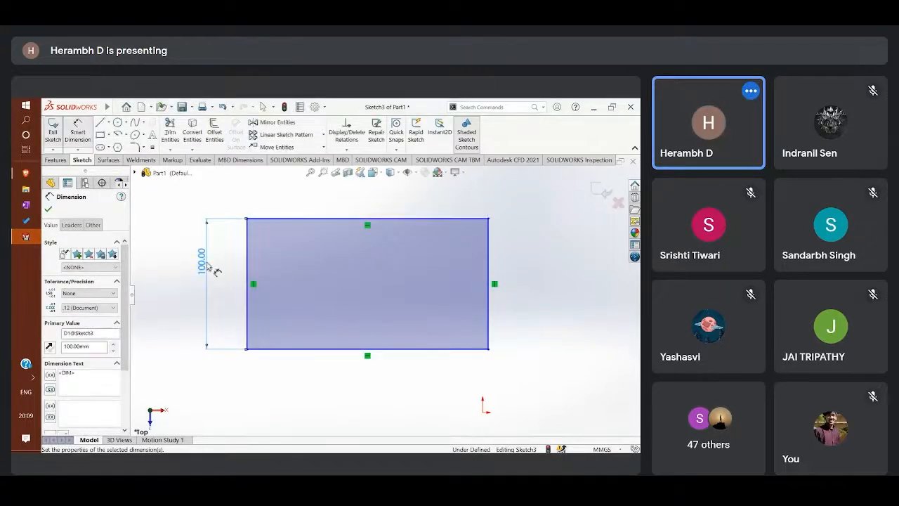
pyautogui.click(344, 219)
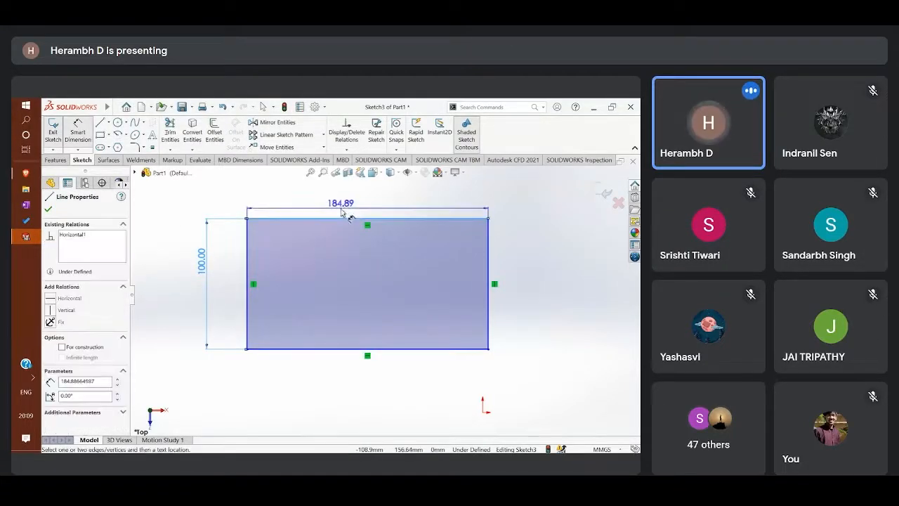
pyautogui.click(341, 212)
pyautogui.write('150')
pyautogui.press('Return')
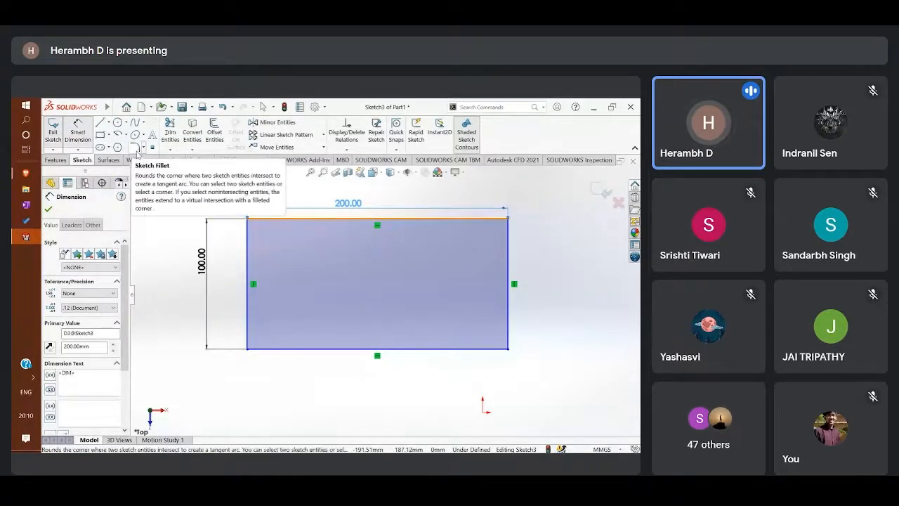
# - Round all four corners of the rectangle with 10 mm sketch fillets
pyautogui.click(135, 150)
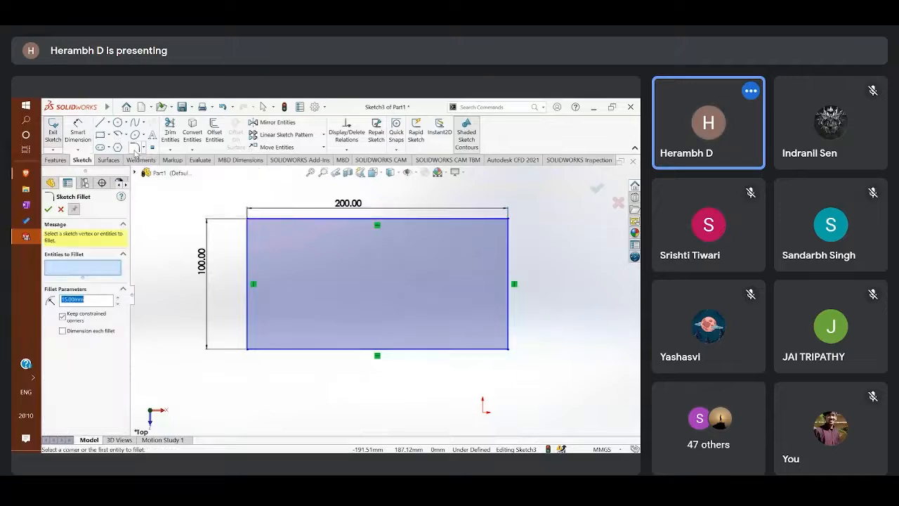
pyautogui.click(252, 222)
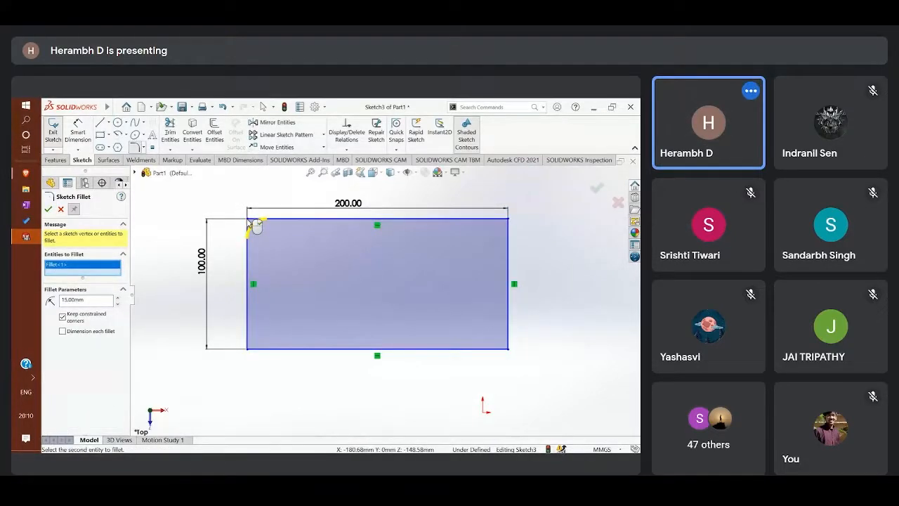
pyautogui.click(512, 224)
pyautogui.click(507, 221)
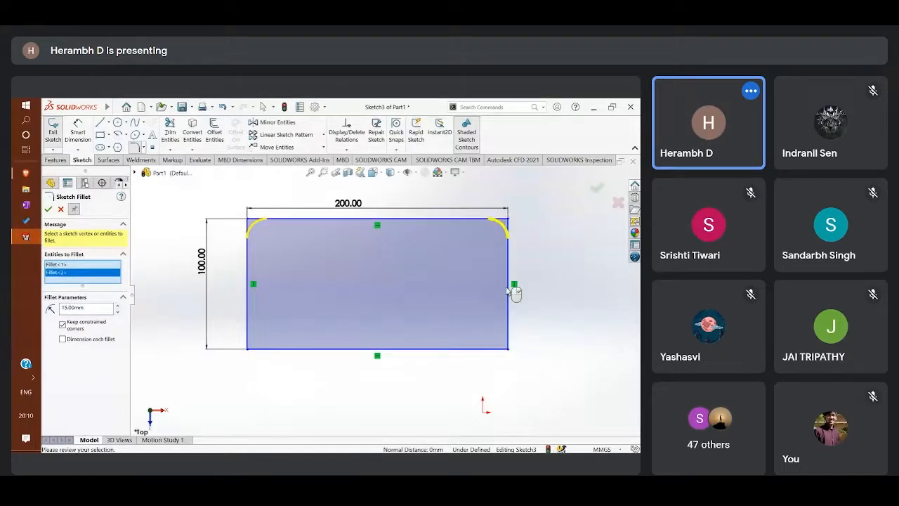
pyautogui.click(509, 350)
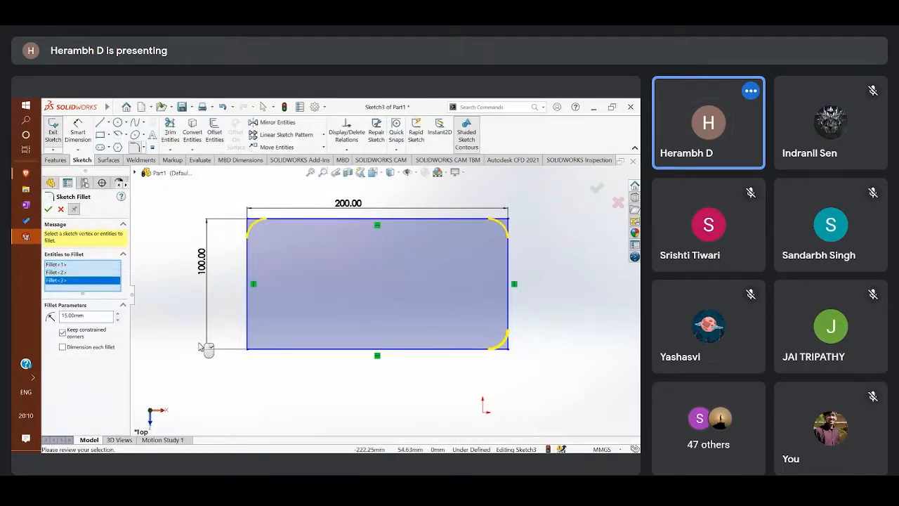
pyautogui.click(247, 349)
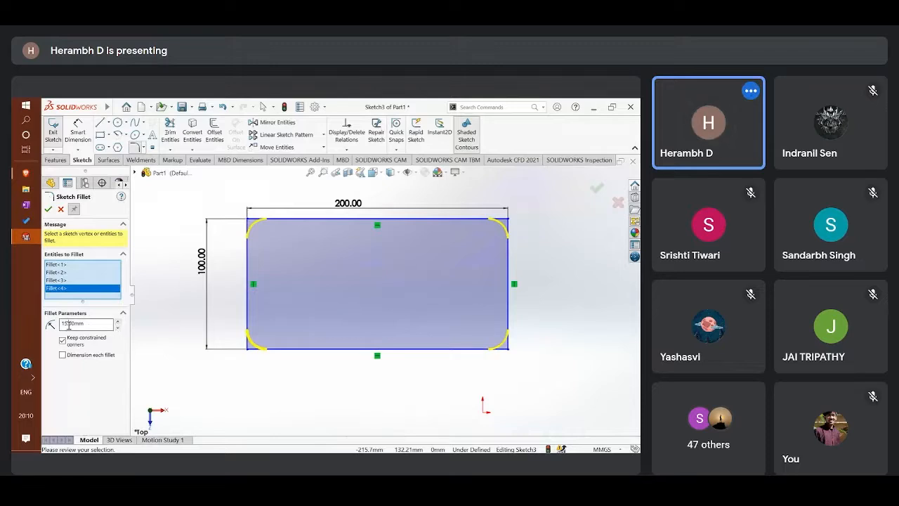
pyautogui.moveTo(68, 324); pyautogui.dragTo(80, 321)
pyautogui.press('BackSpace')
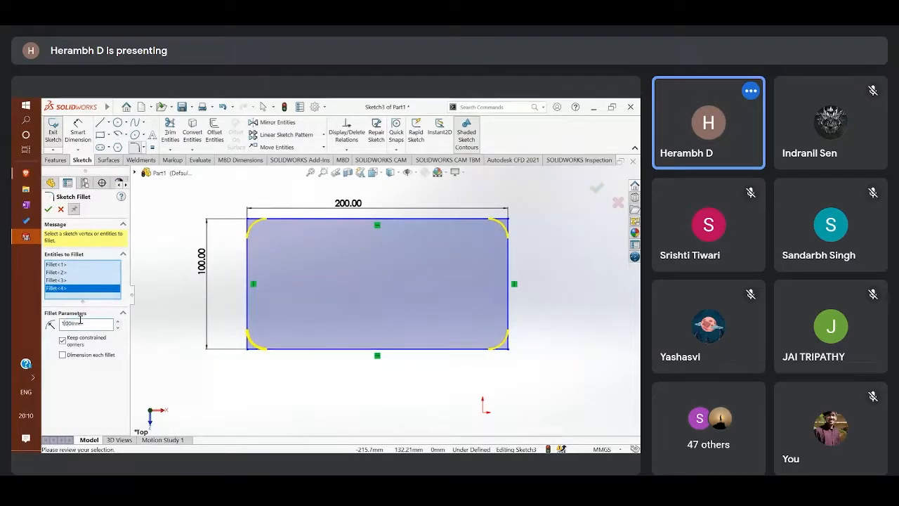
pyautogui.write('0.')
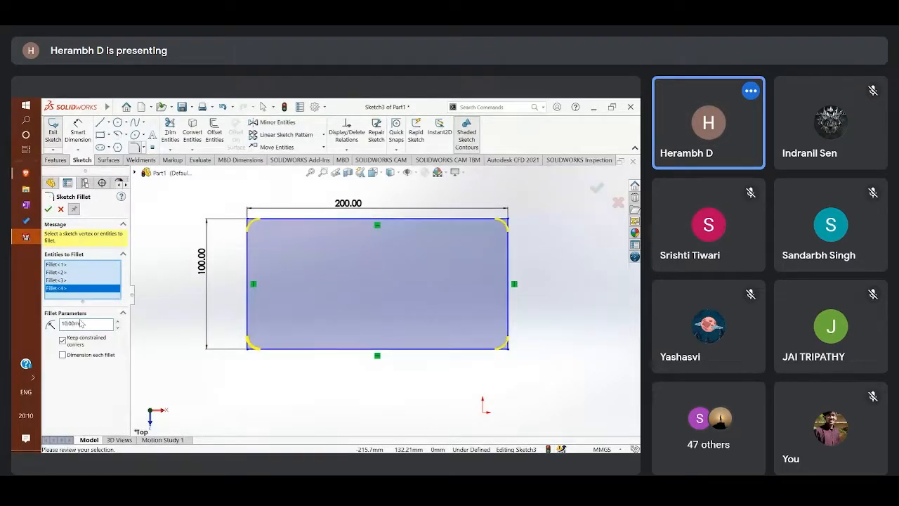
pyautogui.click(48, 210)
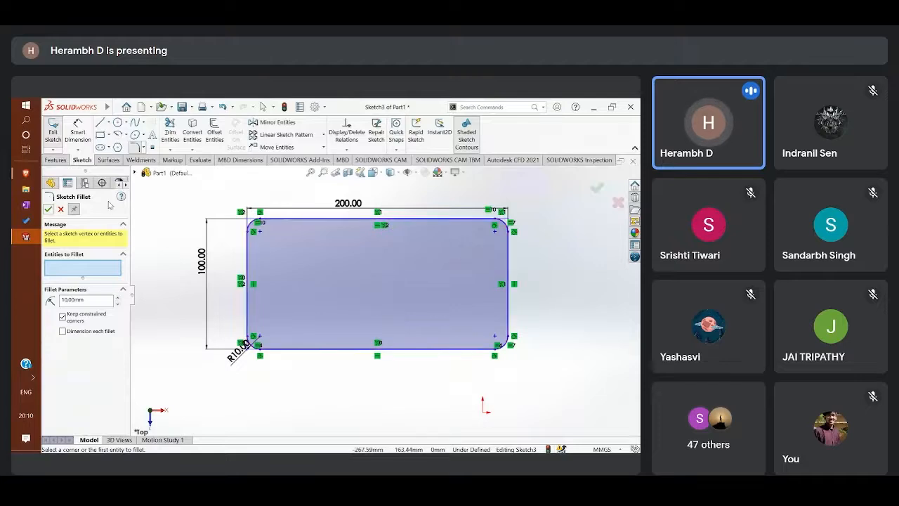
# - Extrude the rounded rectangle as a blind boss 30 mm deep
pyautogui.click(51, 160)
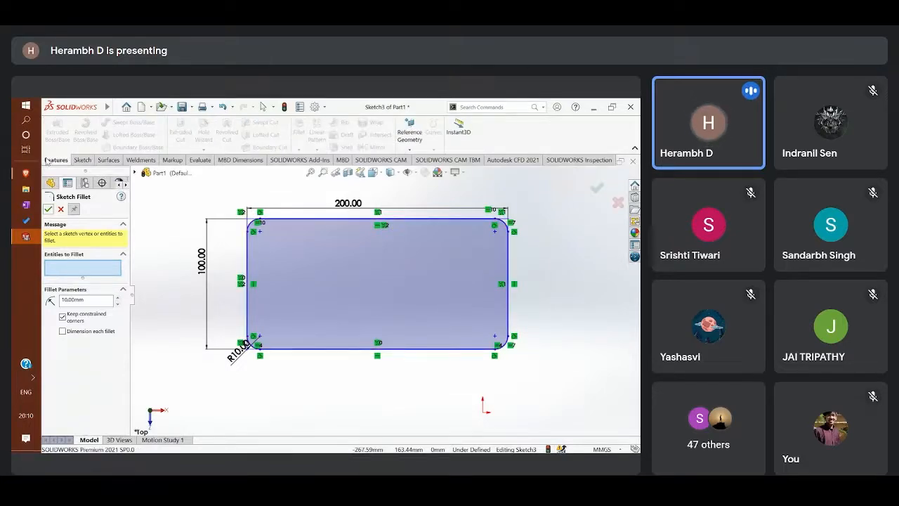
pyautogui.click(61, 210)
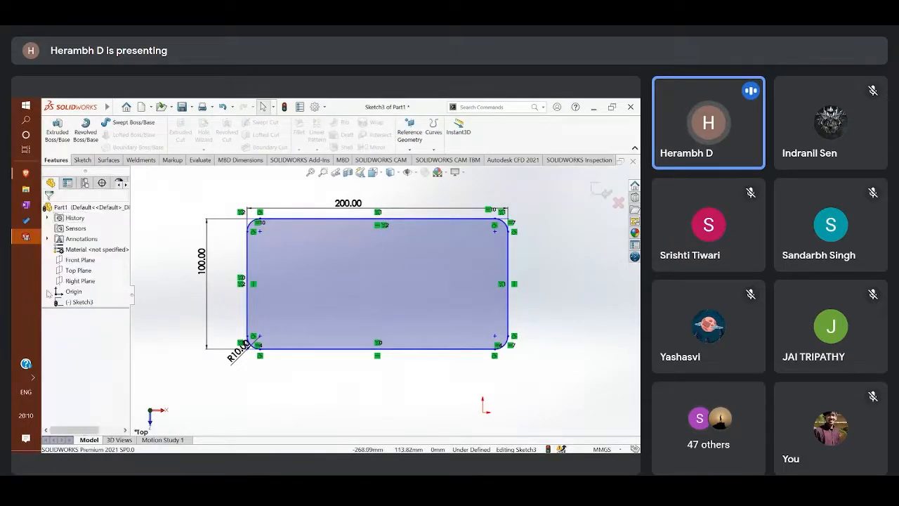
pyautogui.click(59, 132)
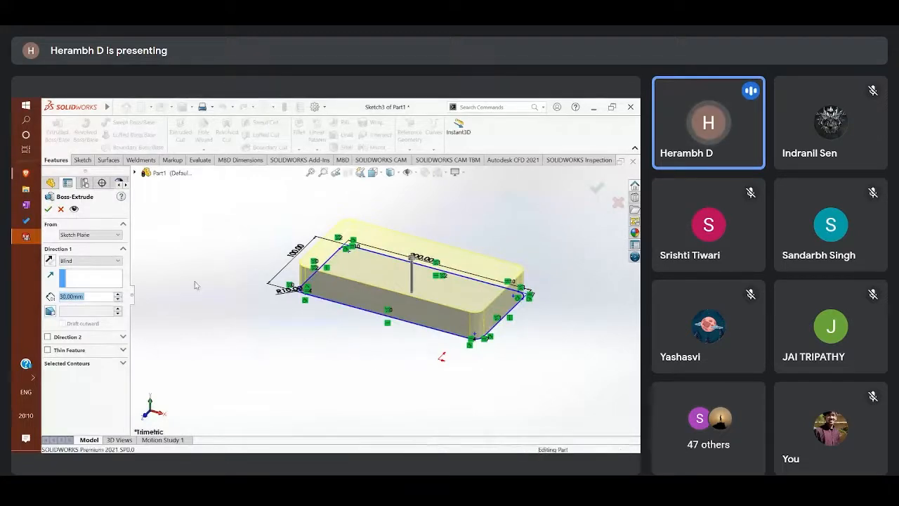
pyautogui.press('Return')
# - Start a sketch on the block's top face and draw a circle of 20 mm radius near its upper middle
pyautogui.moveTo(363, 326)
pyautogui.mouseDown(button='middle')
pyautogui.moveTo(331, 326)
pyautogui.moveTo(373, 340)
pyautogui.moveTo(381, 375)
pyautogui.moveTo(432, 404)
pyautogui.moveTo(347, 327)
pyautogui.moveTo(400, 331)
pyautogui.moveTo(345, 337)
pyautogui.moveTo(401, 373)
pyautogui.moveTo(438, 379)
pyautogui.moveTo(344, 307)
pyautogui.moveTo(356, 313)
pyautogui.mouseUp(button='middle')
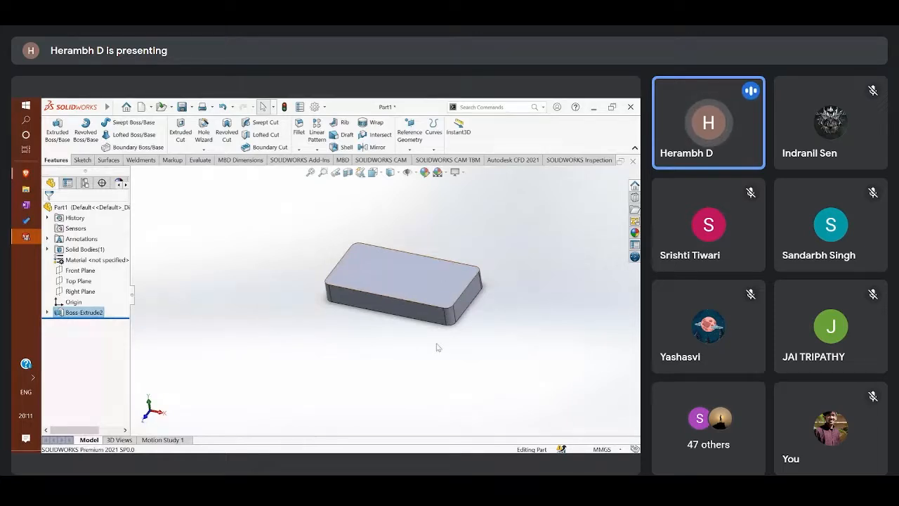
pyautogui.moveTo(297, 232); pyautogui.dragTo(492, 340)
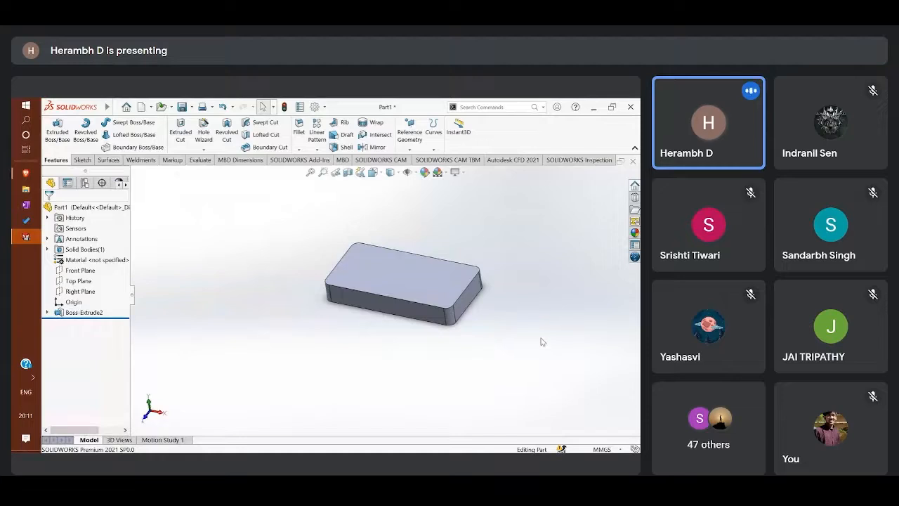
pyautogui.click(378, 282)
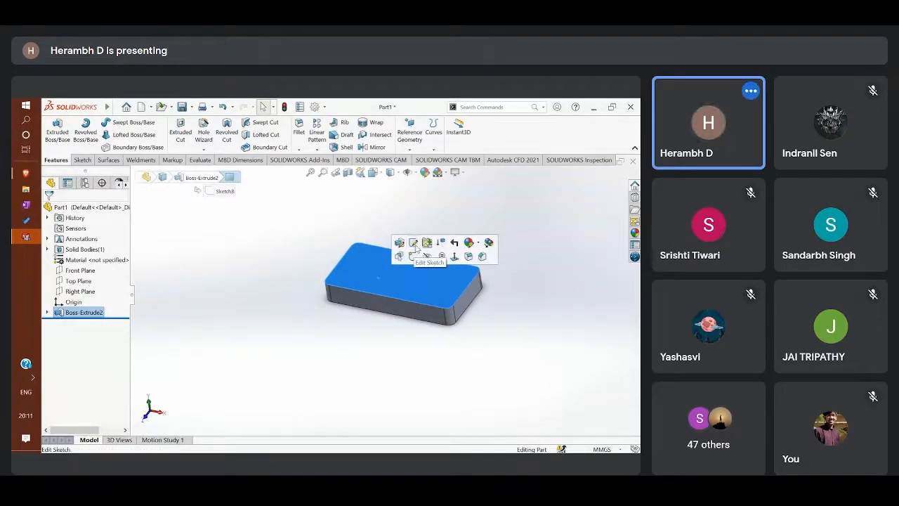
pyautogui.click(84, 160)
pyautogui.click(54, 127)
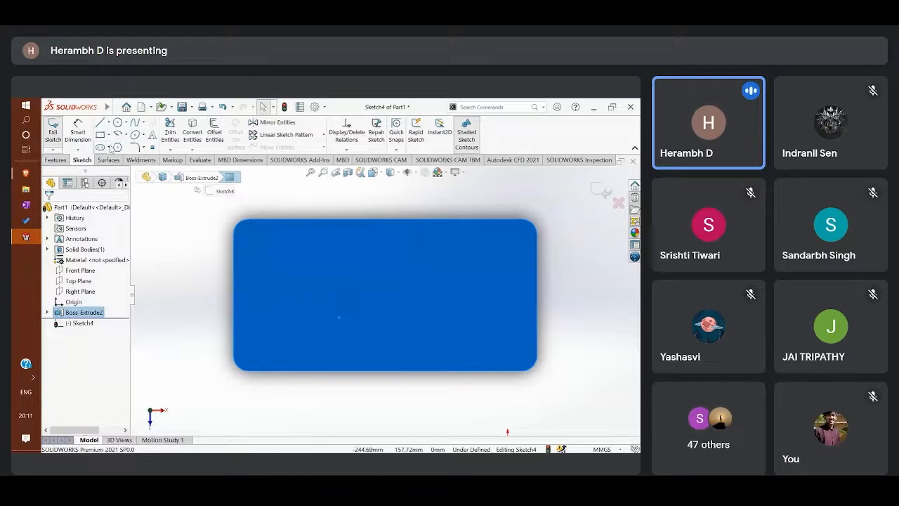
pyautogui.click(118, 123)
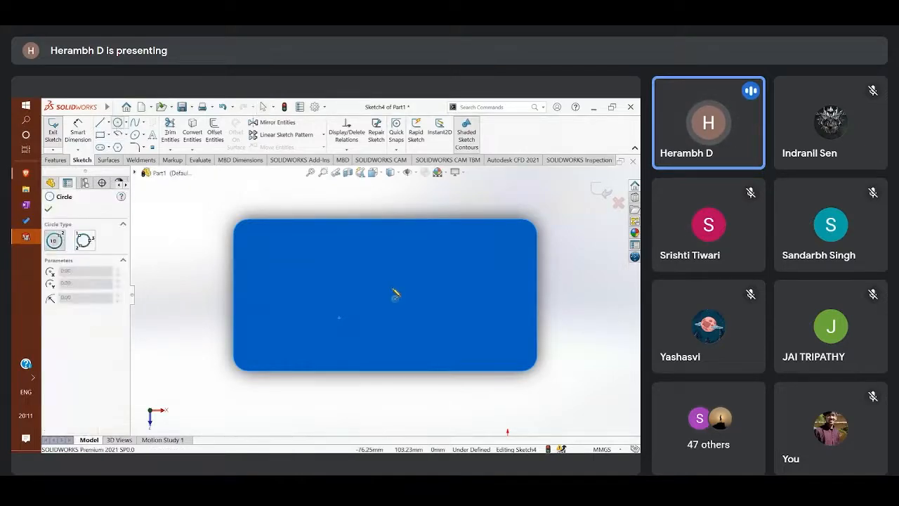
pyautogui.click(368, 273)
pyautogui.click(392, 290)
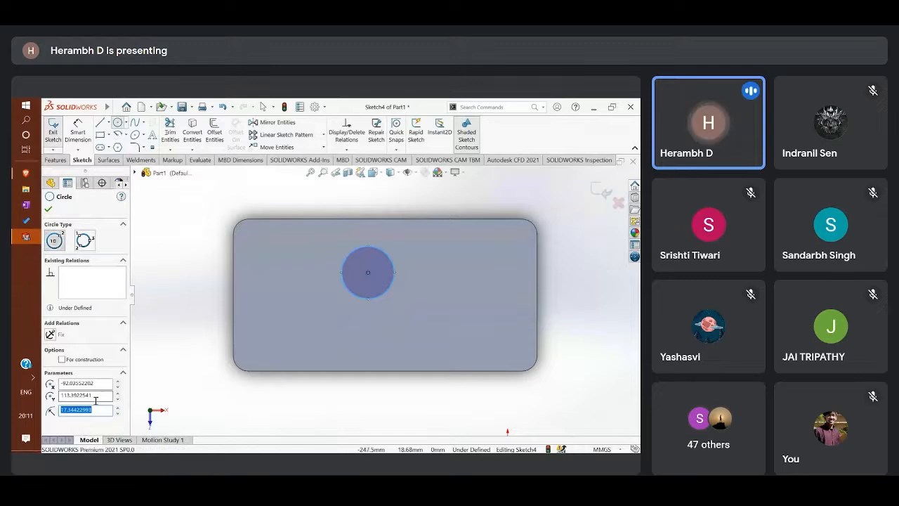
pyautogui.write('20')
pyautogui.press('Return')
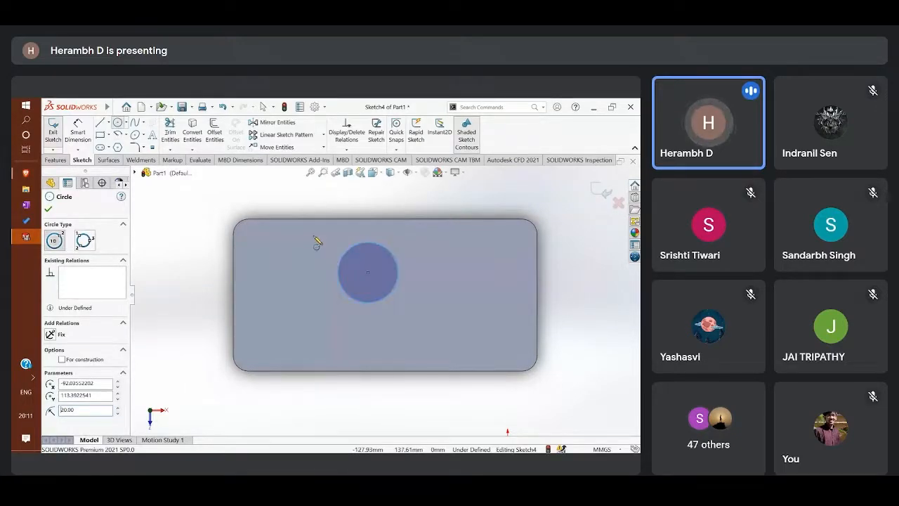
# - Try to dimension the circle's centre from the block's right short edge, and exit the circle sketch
pyautogui.click(84, 133)
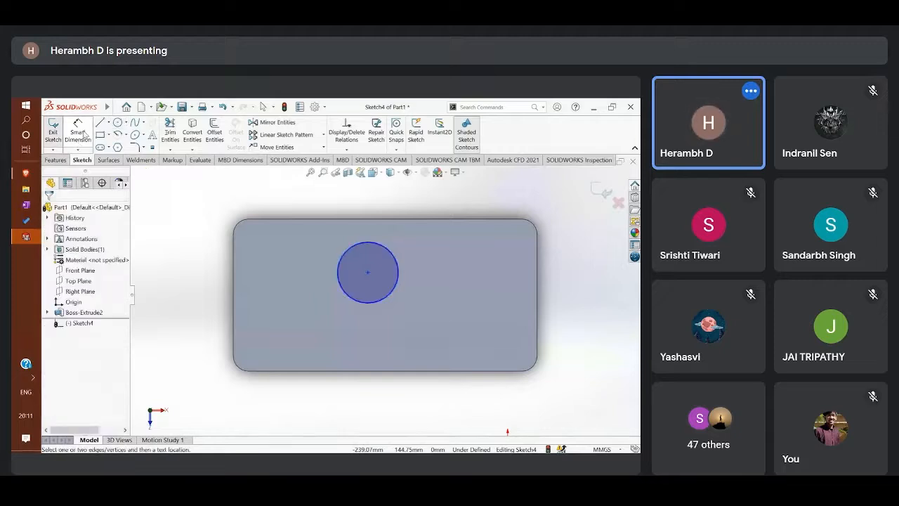
pyautogui.click(84, 134)
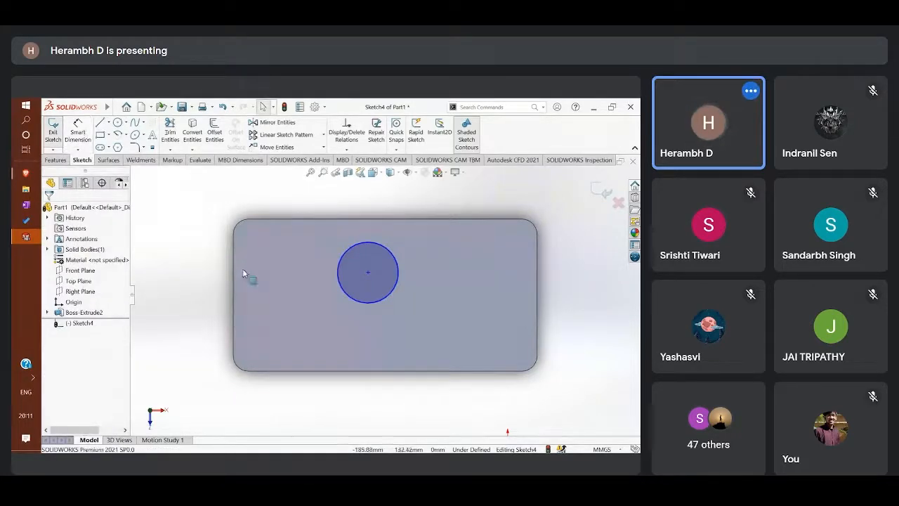
pyautogui.click(367, 272)
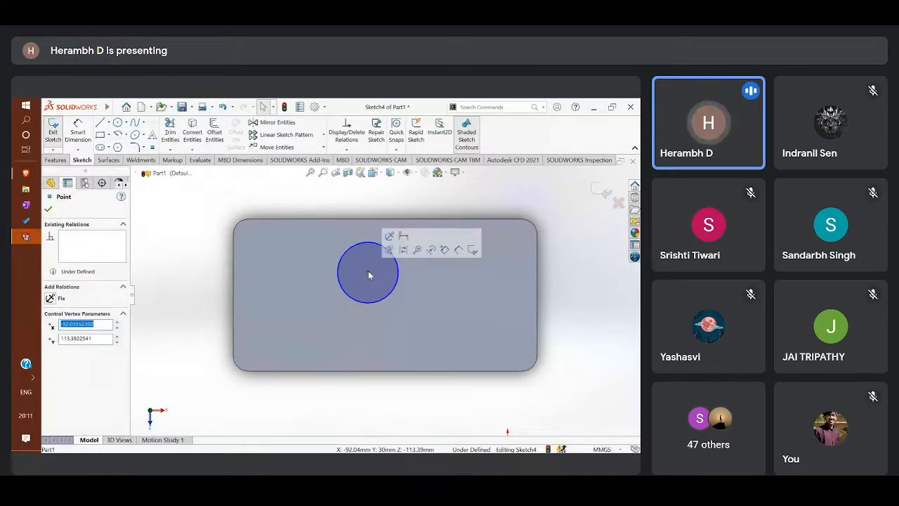
pyautogui.click(537, 275)
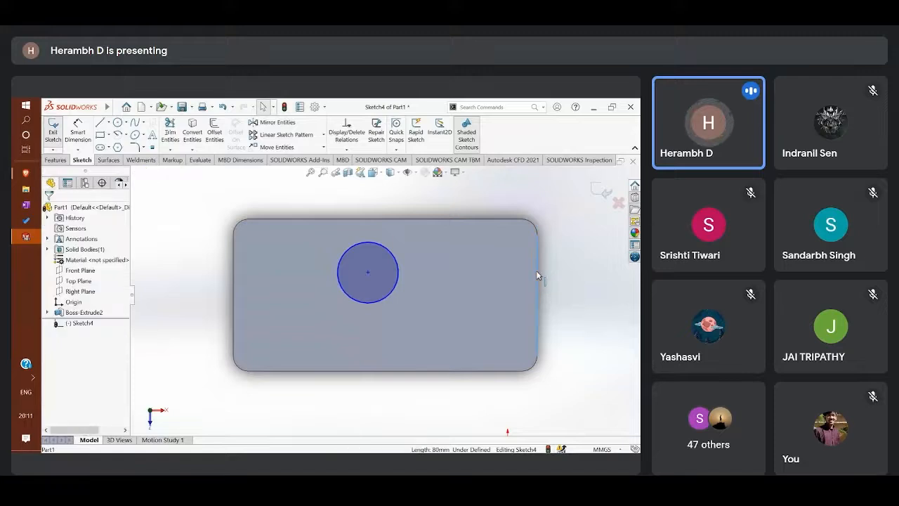
pyautogui.click(78, 135)
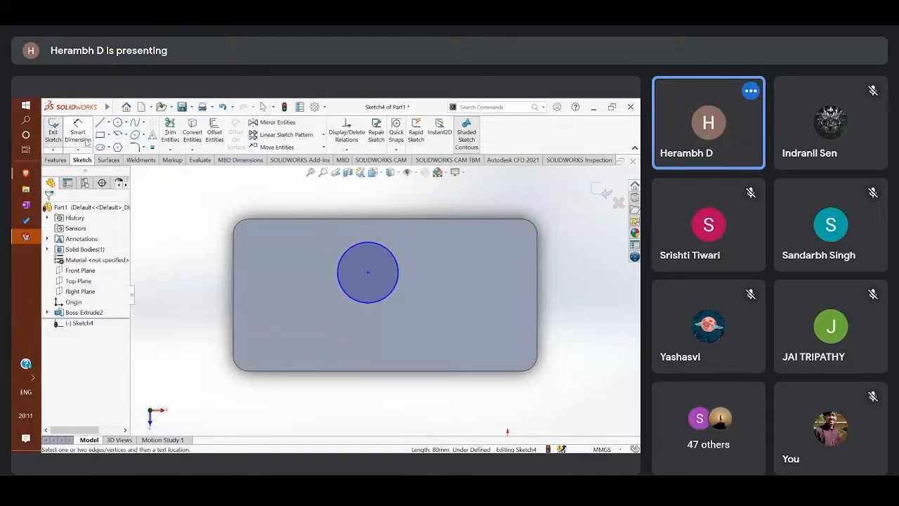
pyautogui.click(86, 141)
pyautogui.click(86, 141)
pyautogui.click(55, 135)
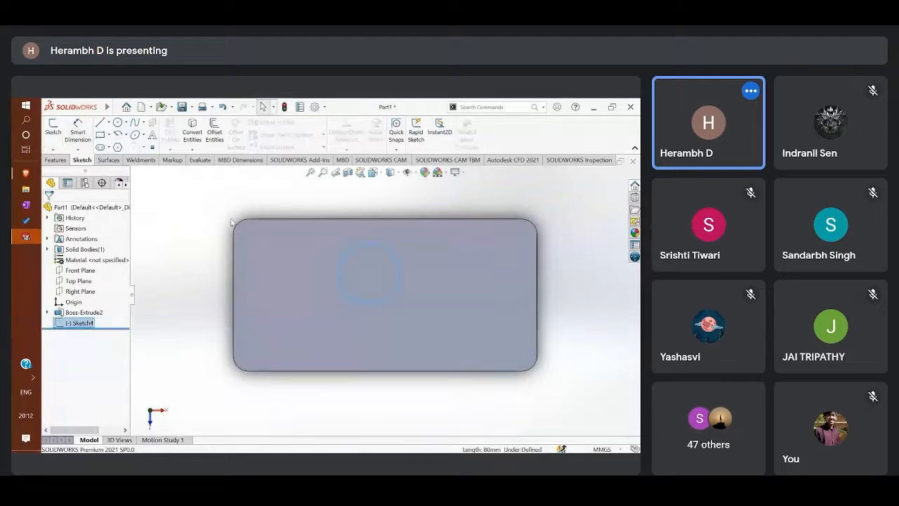
pyautogui.click(365, 274)
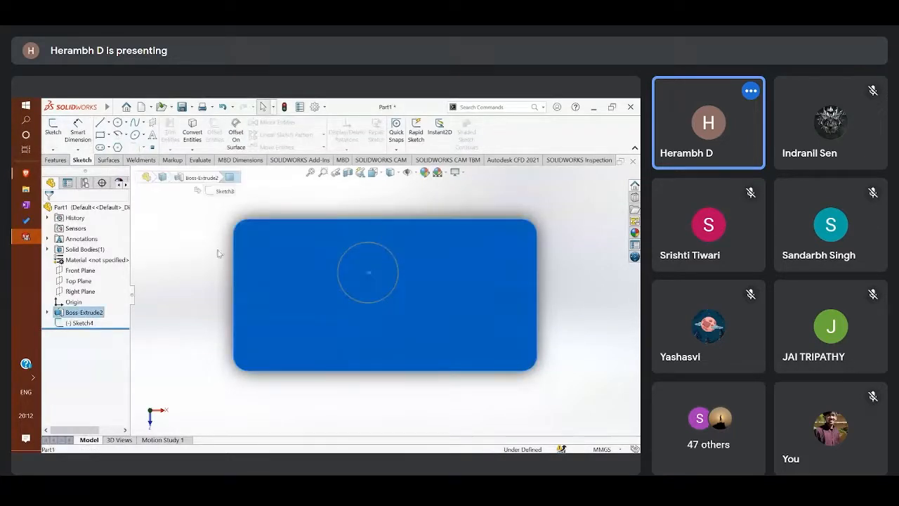
pyautogui.click(82, 137)
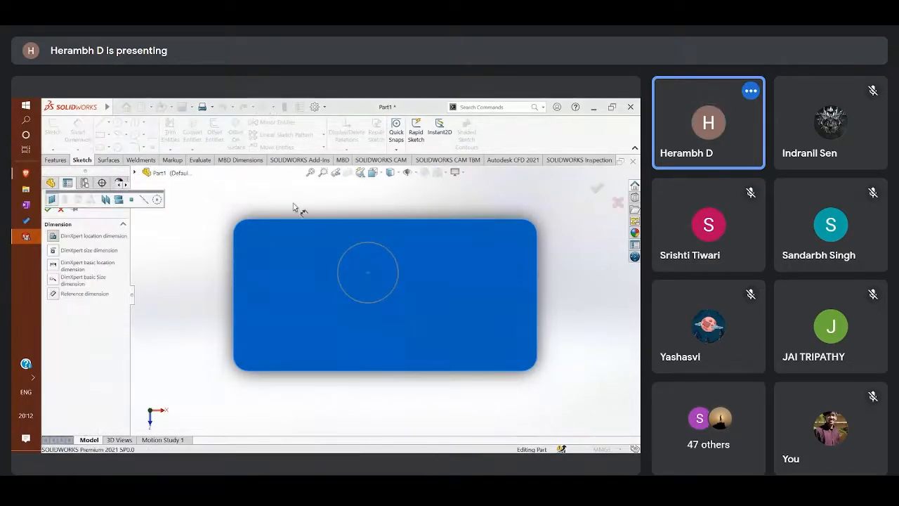
pyautogui.click(367, 276)
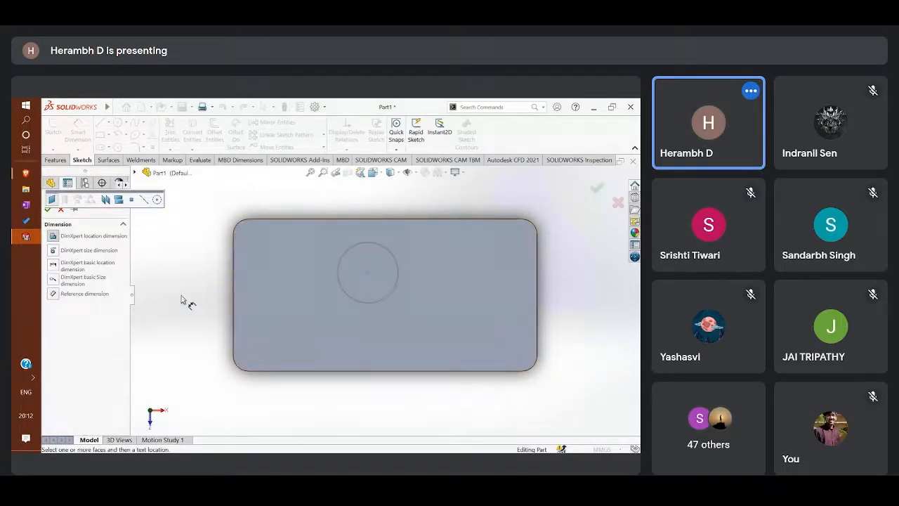
pyautogui.click(61, 210)
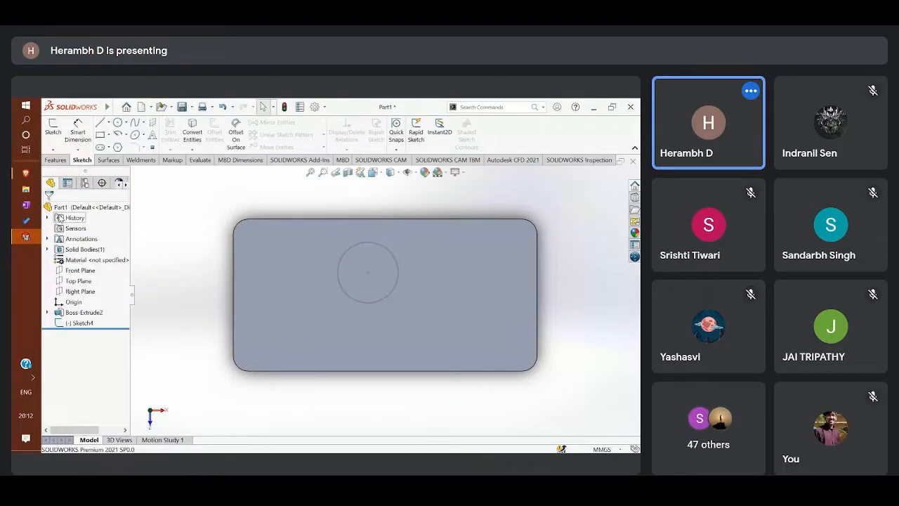
pyautogui.click(91, 324)
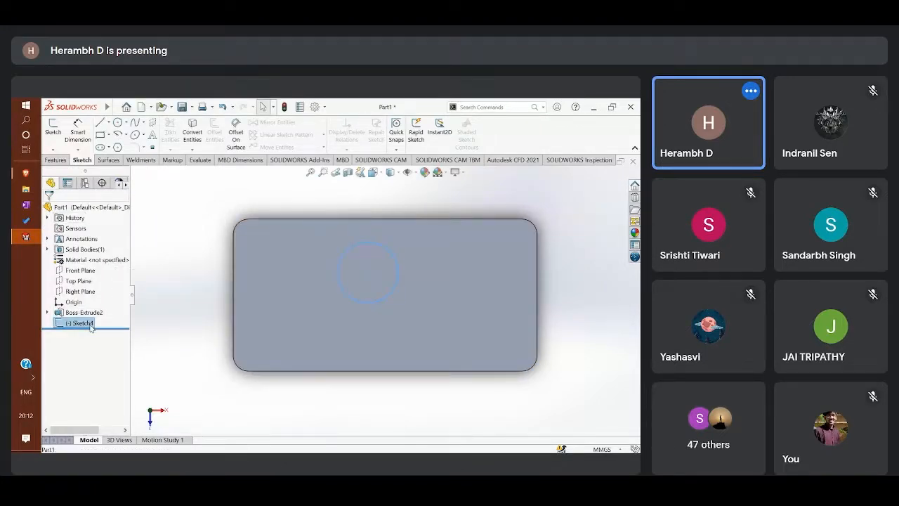
pyautogui.click(60, 144)
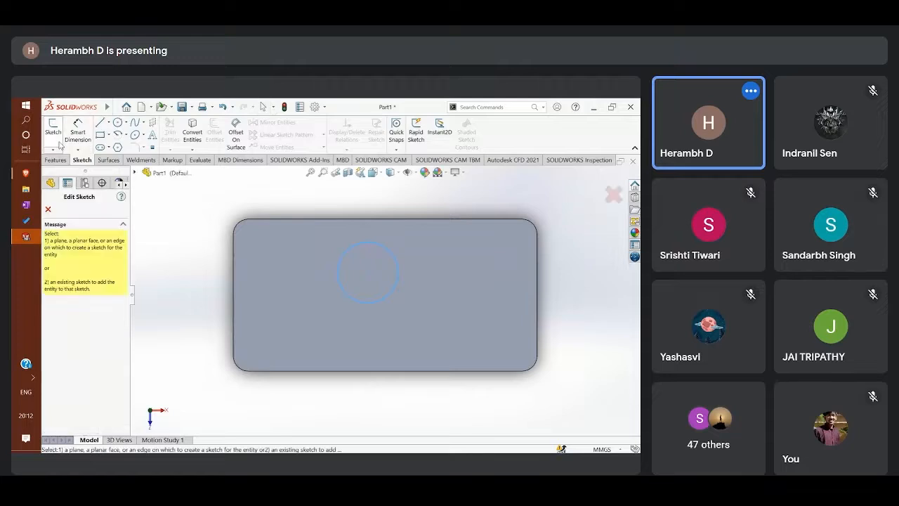
pyautogui.click(78, 133)
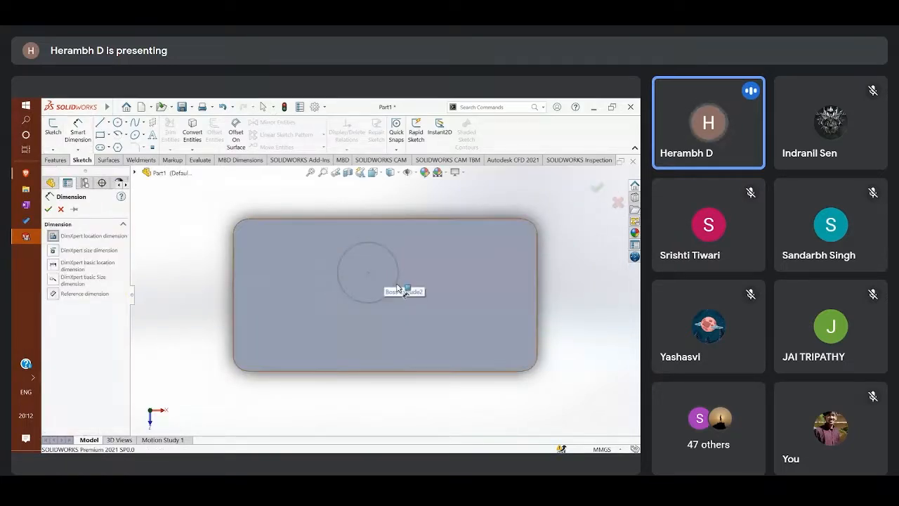
pyautogui.click(343, 219)
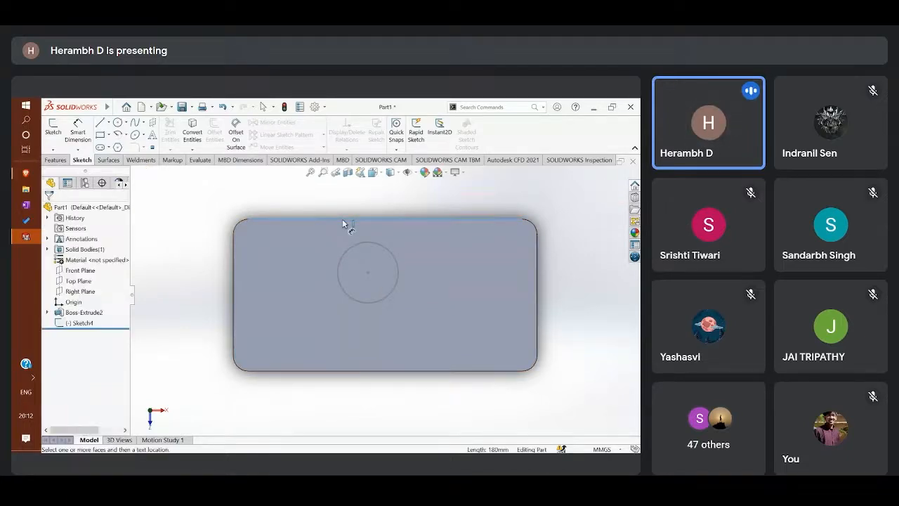
pyautogui.click(369, 274)
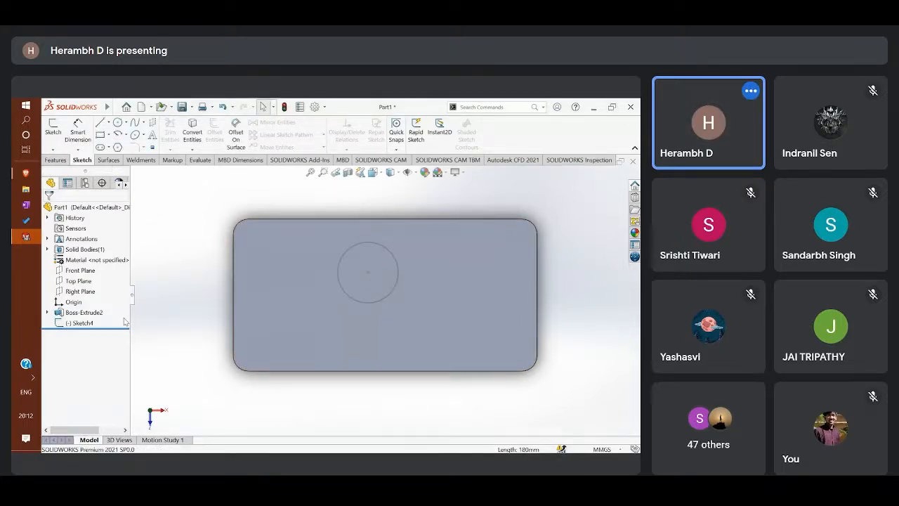
# - Open the circle's sketch for editing and move the circle closer to the middle of the plate
pyautogui.click(85, 323)
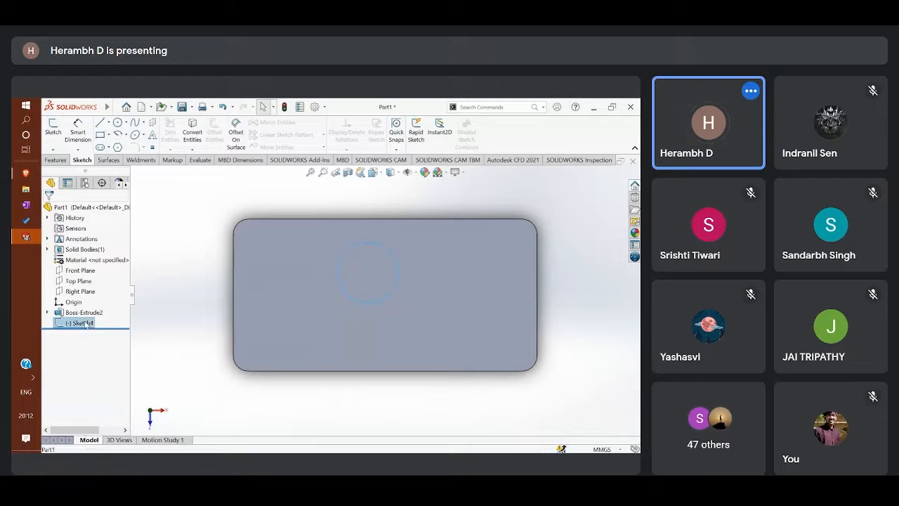
pyautogui.rightClick(85, 323)
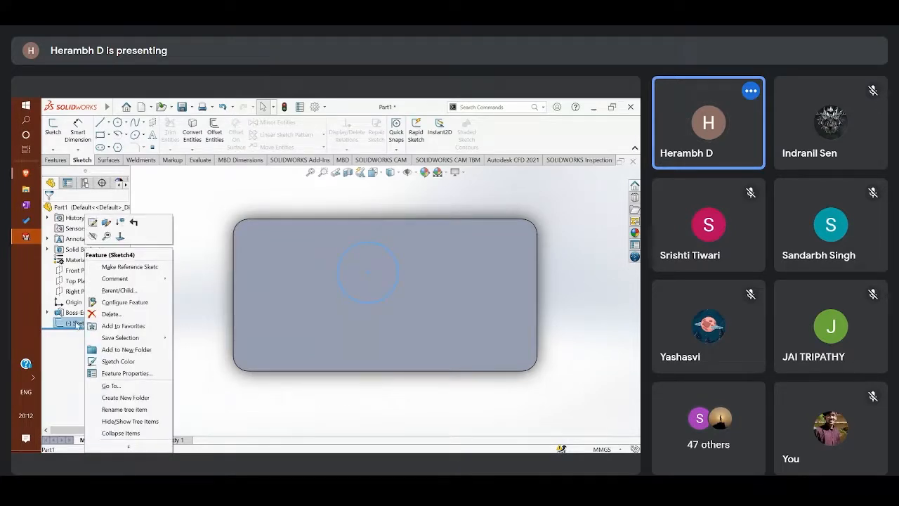
pyautogui.click(93, 222)
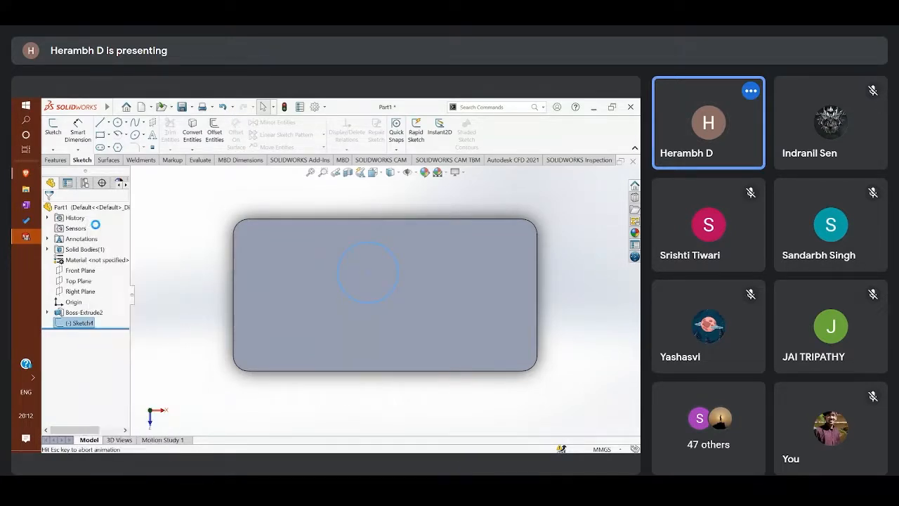
pyautogui.click(72, 137)
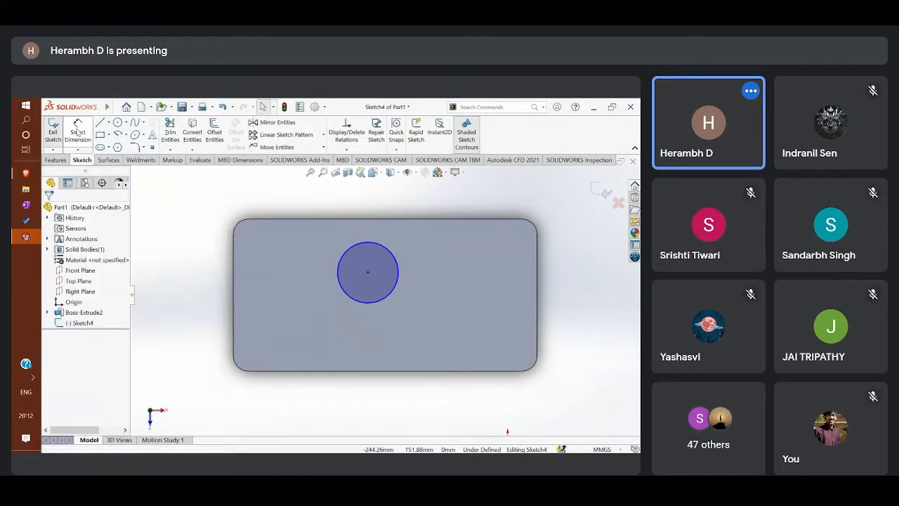
pyautogui.click(77, 132)
pyautogui.click(78, 133)
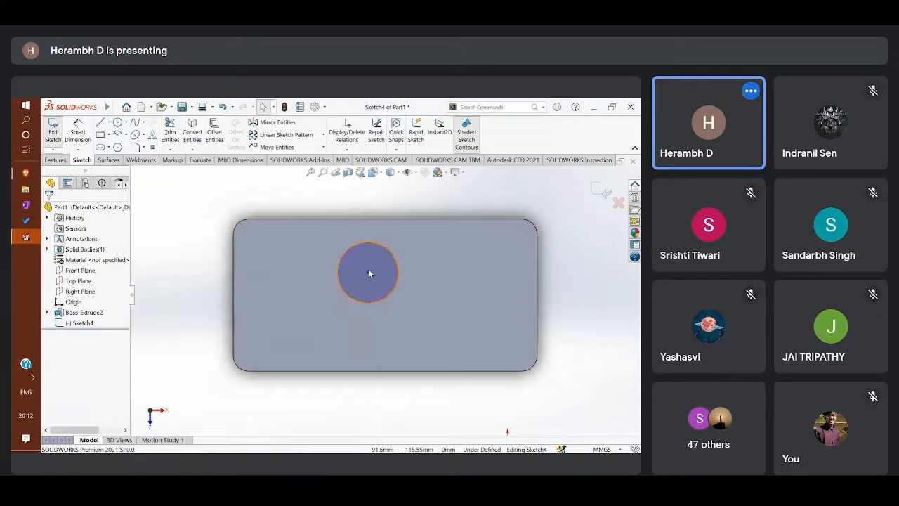
pyautogui.moveTo(368, 275); pyautogui.dragTo(385, 289)
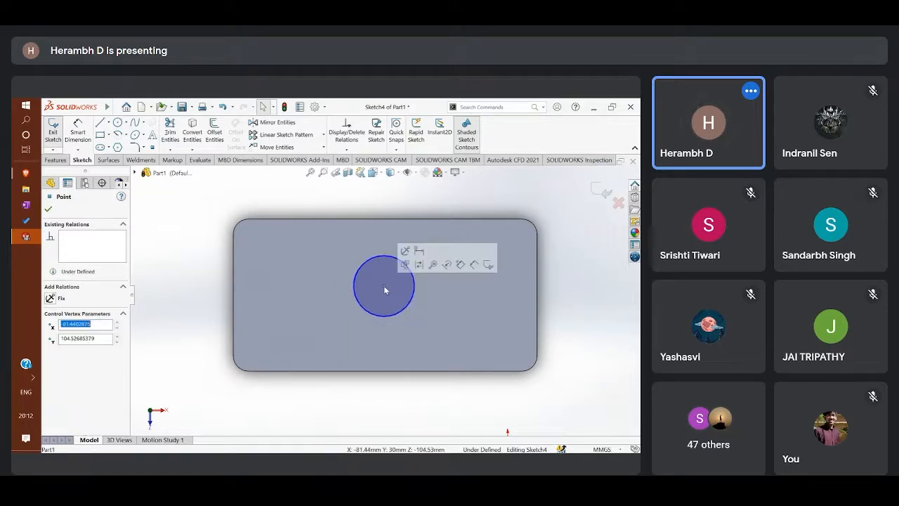
pyautogui.press('Escape')
# - Dimension the circle's centre from the plate's right short edge and set the distance to 100 mm
pyautogui.click(78, 149)
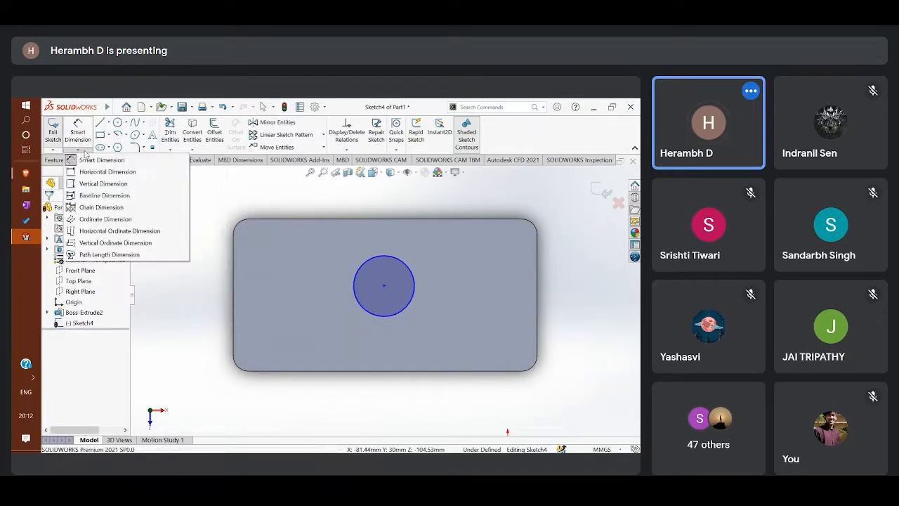
pyautogui.click(299, 225)
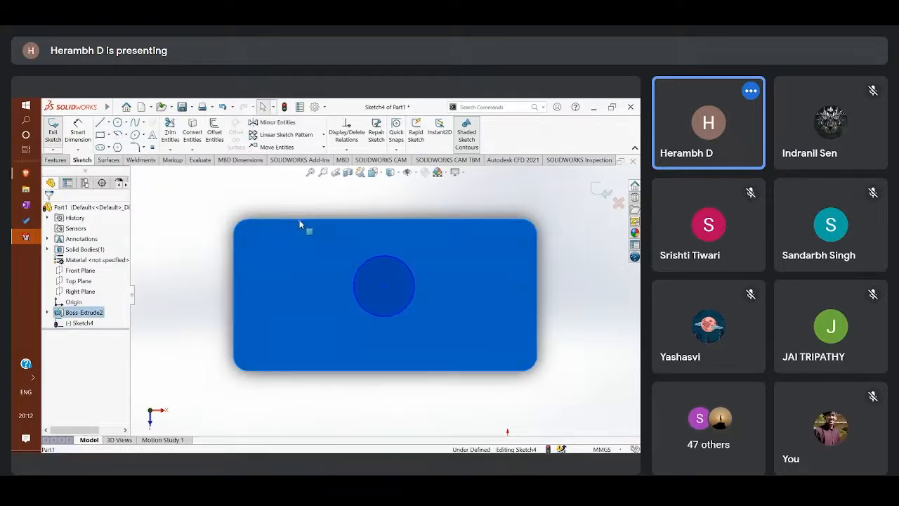
pyautogui.click(384, 285)
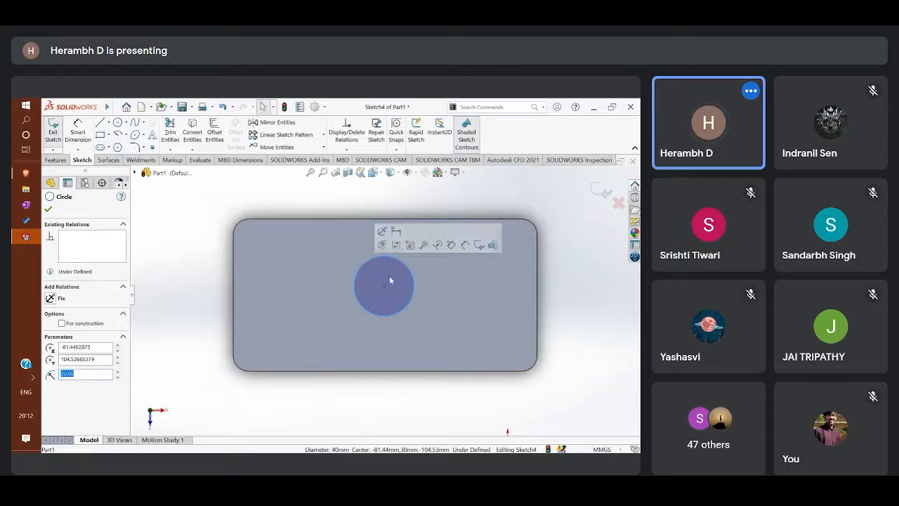
pyautogui.click(385, 286)
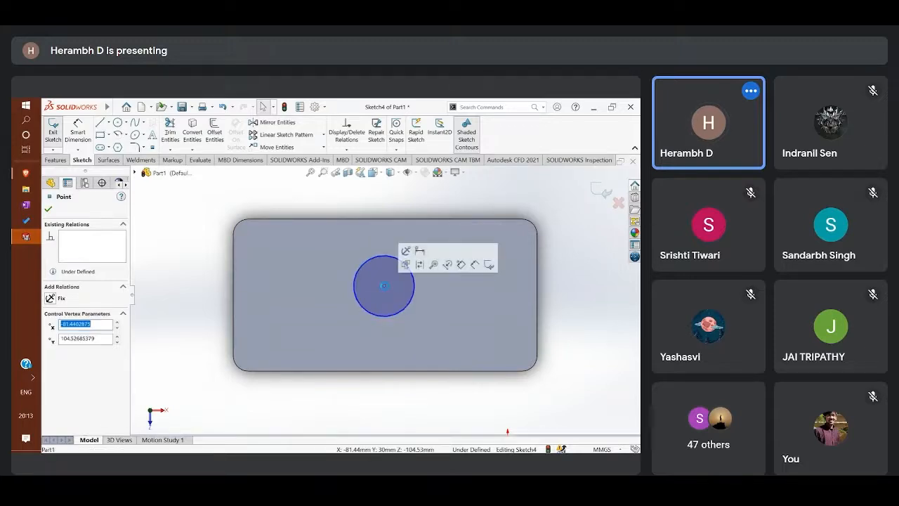
pyautogui.click(420, 250)
pyautogui.click(385, 287)
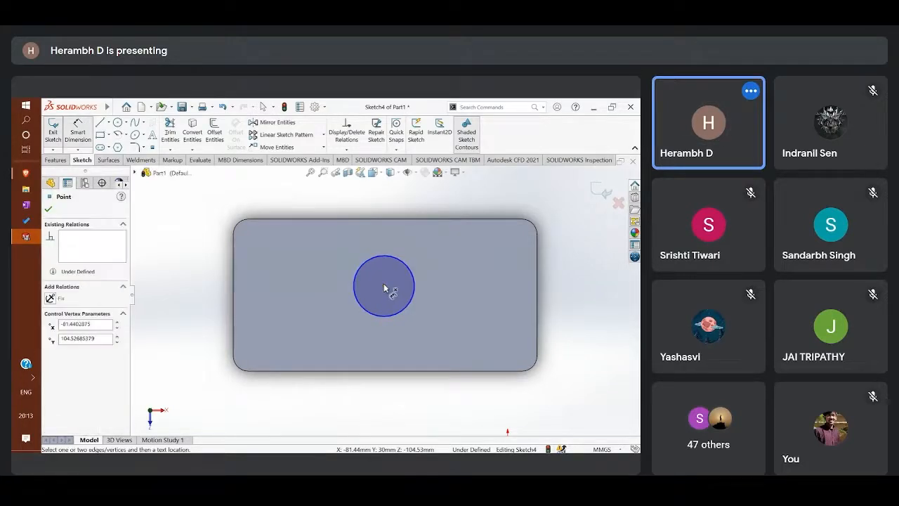
pyautogui.click(413, 281)
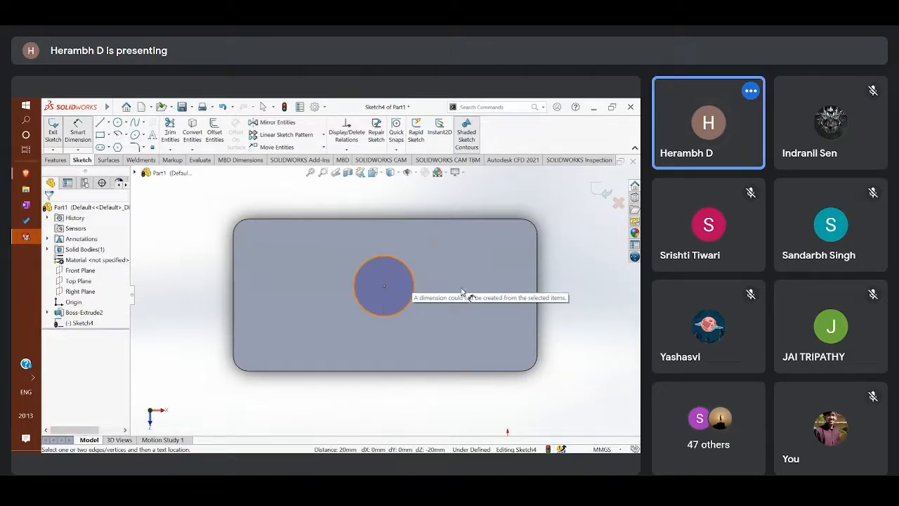
pyautogui.click(537, 272)
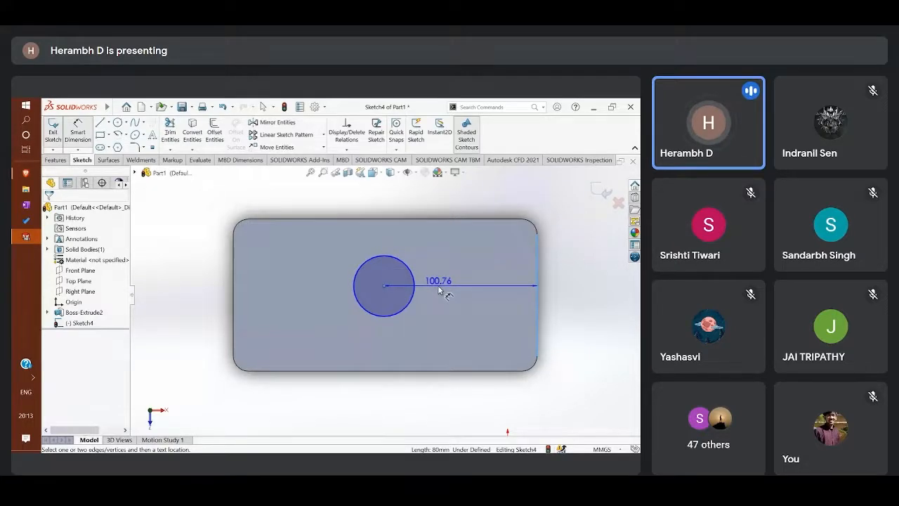
pyautogui.click(439, 251)
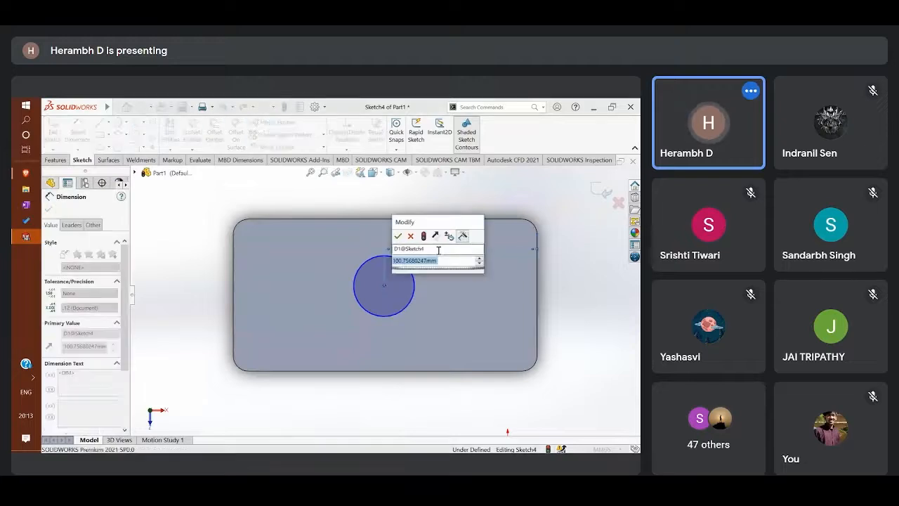
pyautogui.write('100')
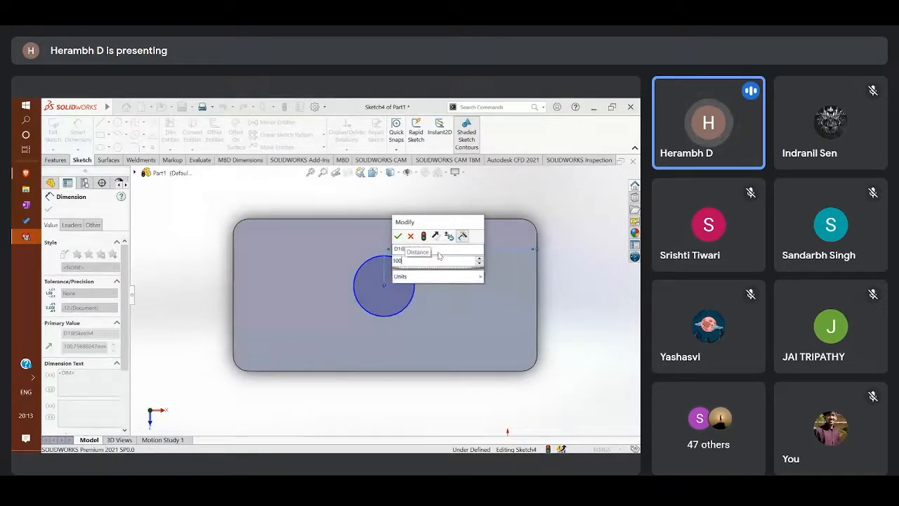
pyautogui.press('Return')
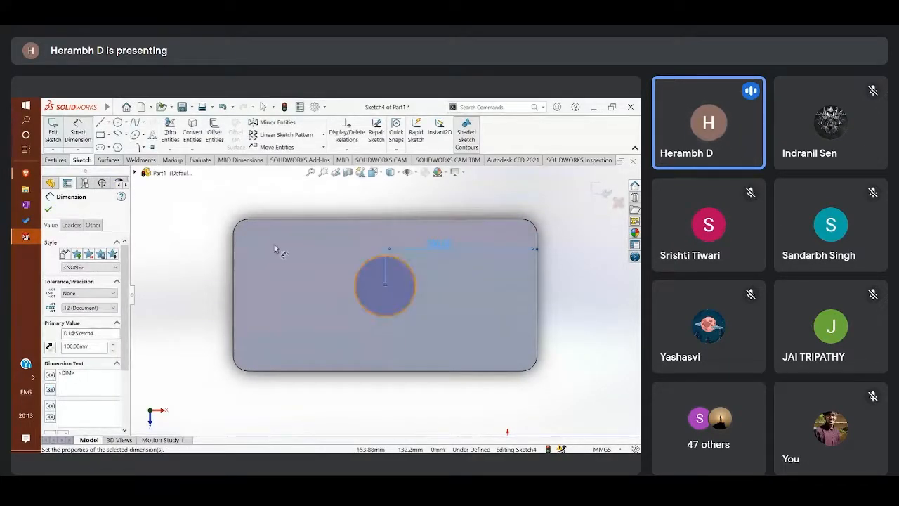
# - Dimension the circle's centre from the plate's lower long edge and set the distance to 50 mm
pyautogui.click(384, 284)
pyautogui.click(390, 371)
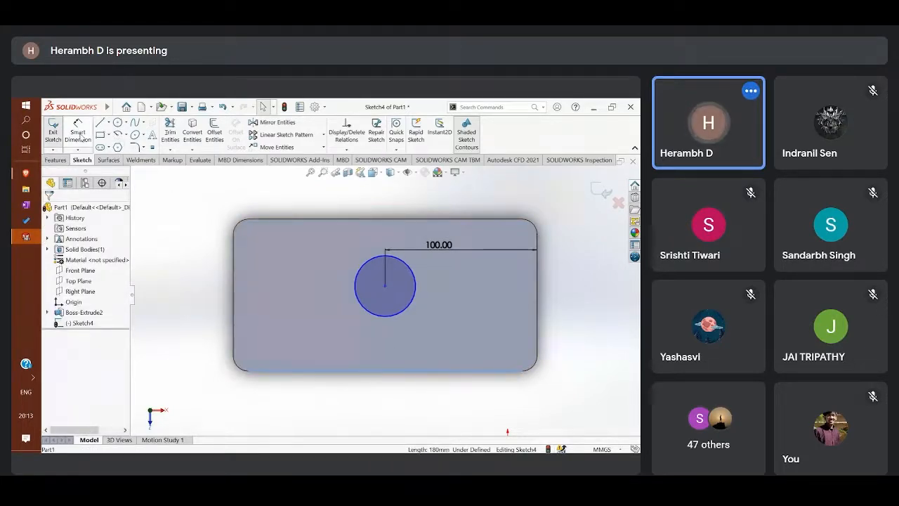
pyautogui.click(78, 136)
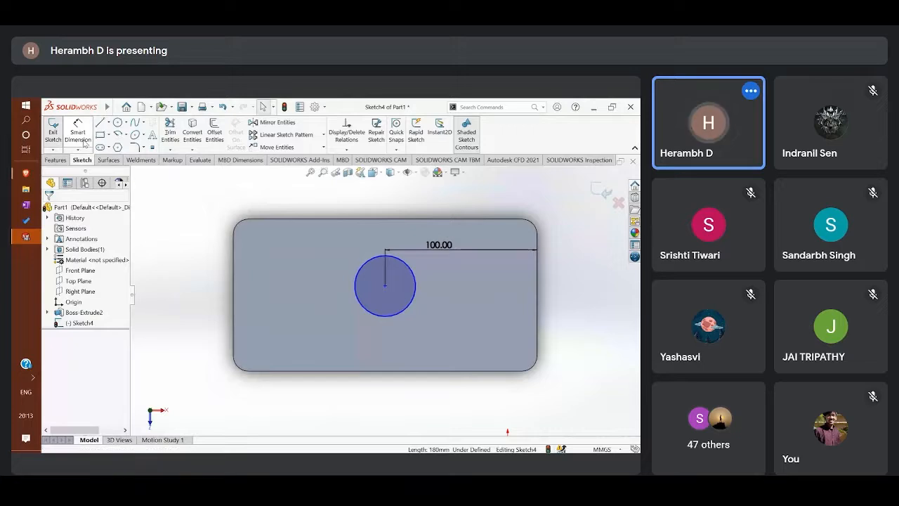
pyautogui.click(79, 150)
pyautogui.click(98, 161)
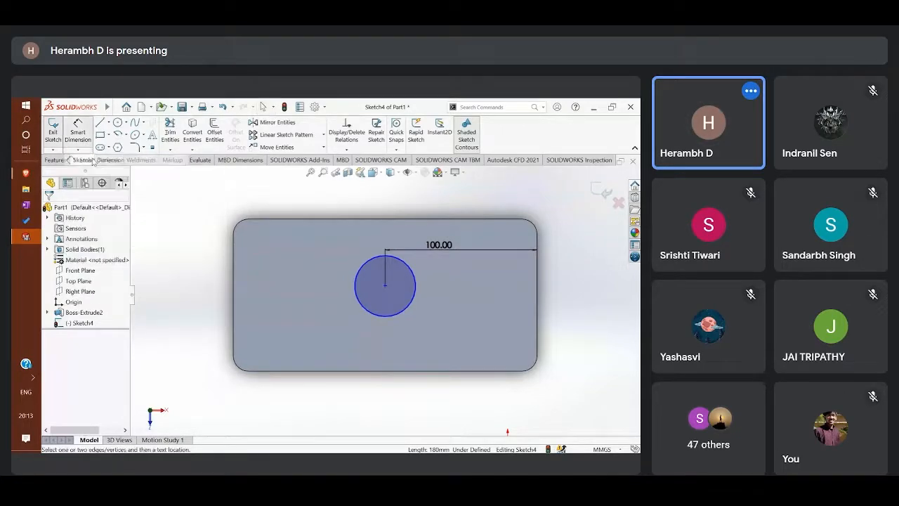
pyautogui.click(385, 286)
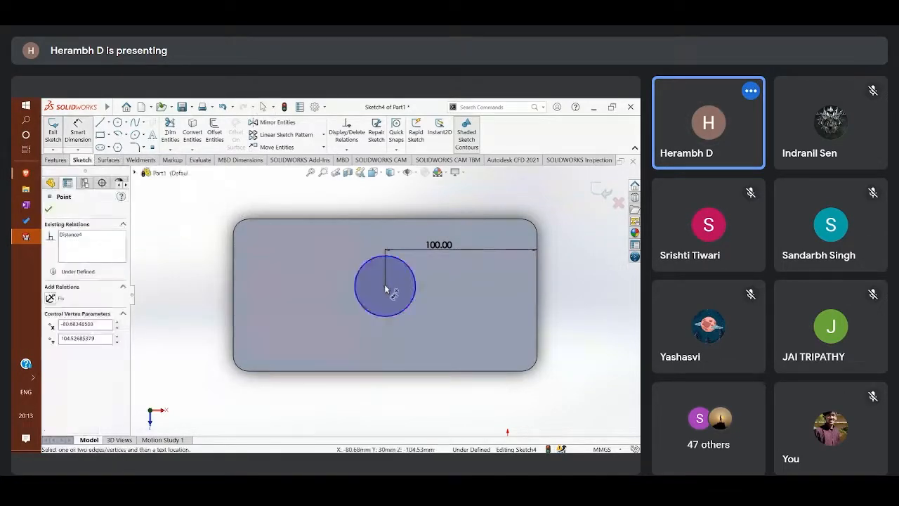
pyautogui.click(391, 372)
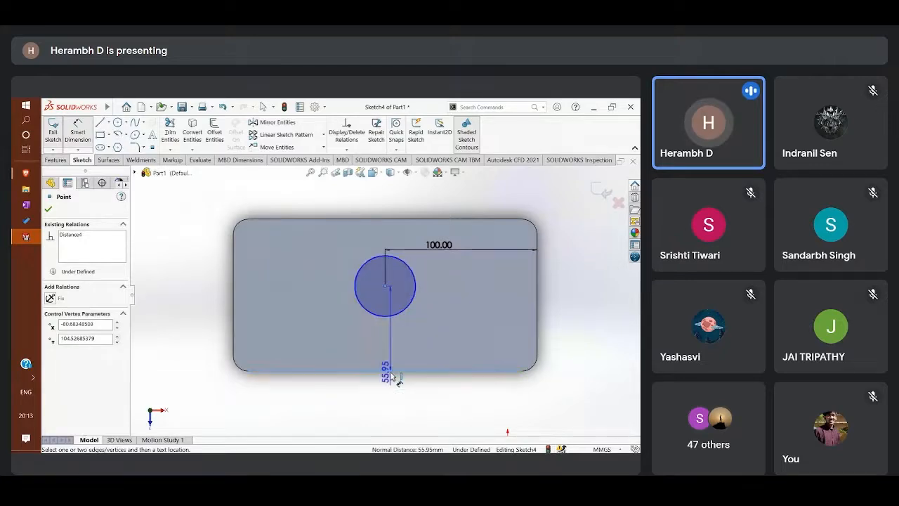
pyautogui.click(324, 363)
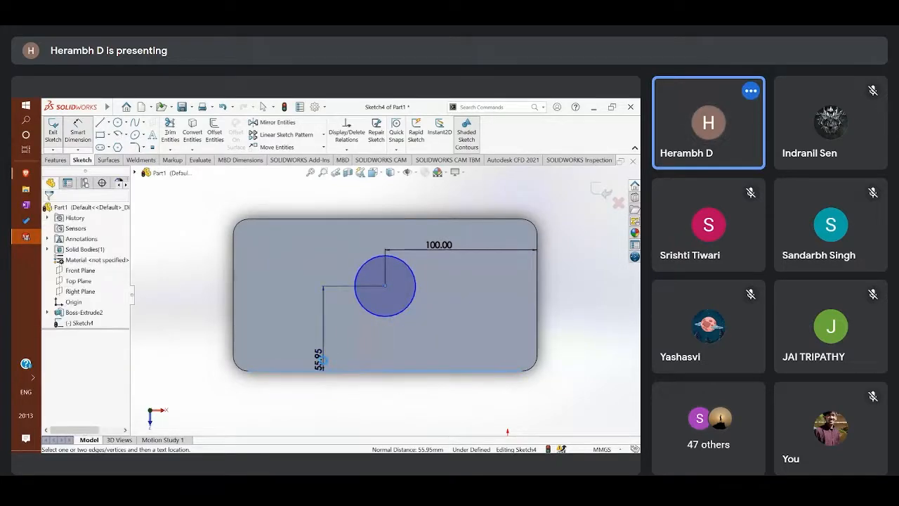
pyautogui.write('50')
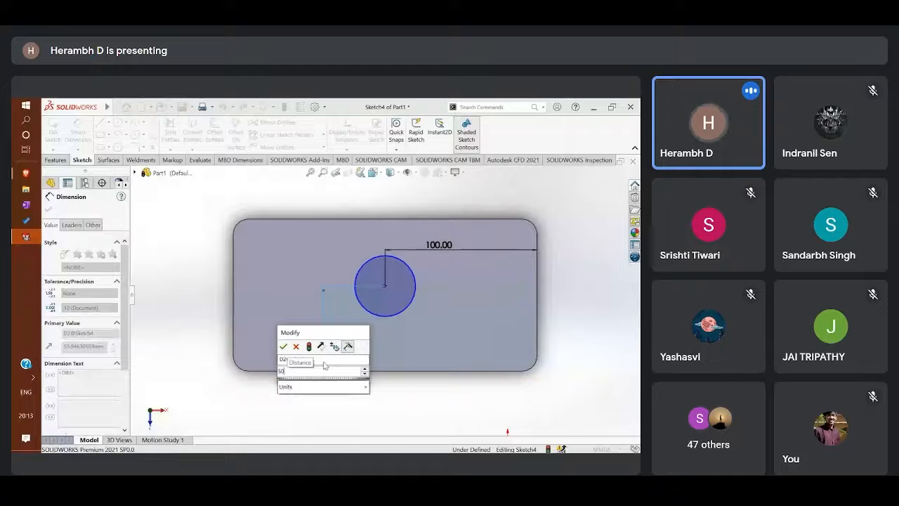
pyautogui.press('Return')
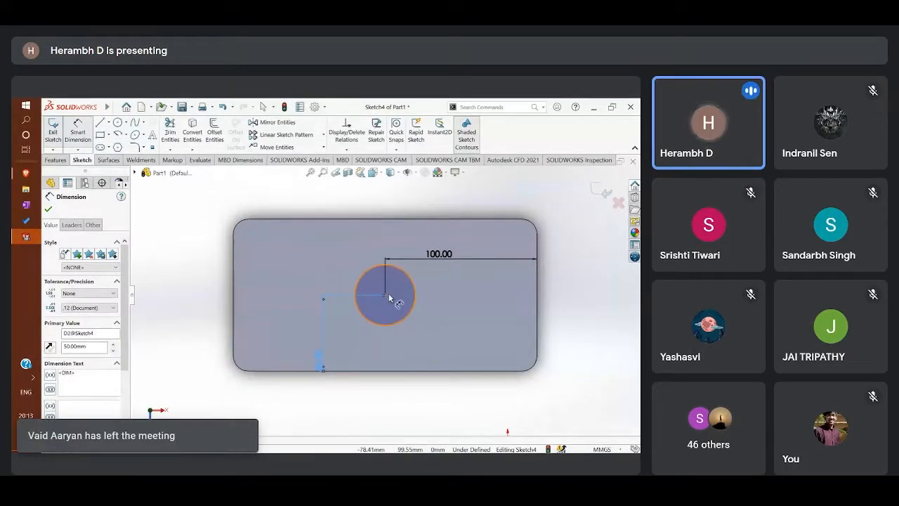
# - Extrude the circle upward from the plate as a blind boss with a depth of 40 mm
pyautogui.click(56, 160)
pyautogui.click(63, 138)
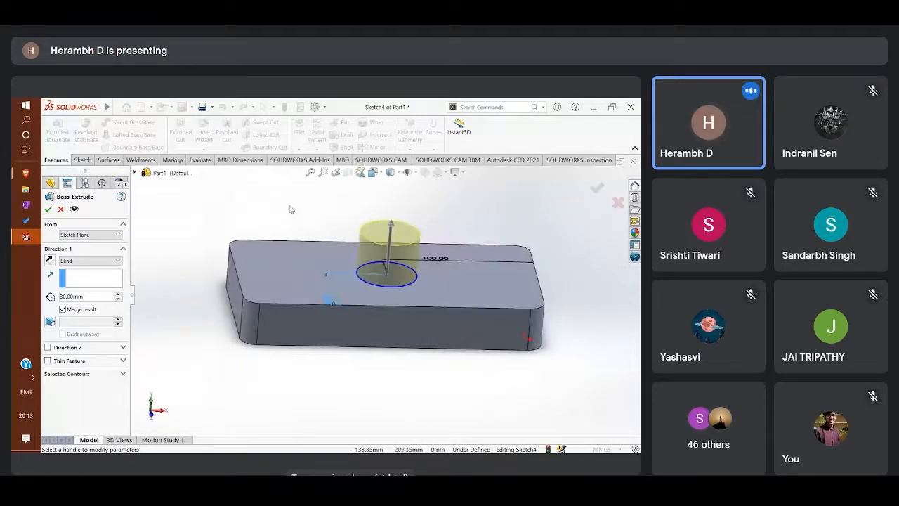
pyautogui.click(67, 299)
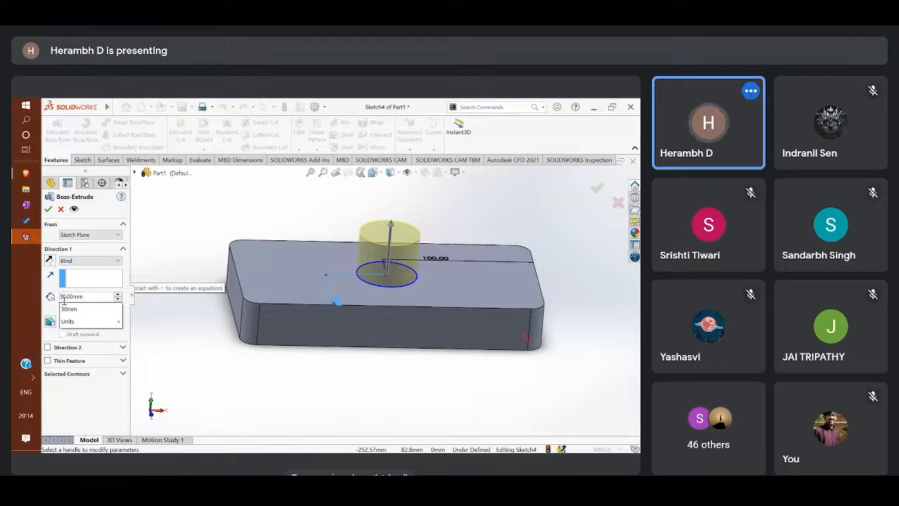
pyautogui.write('40')
pyautogui.press('Return')
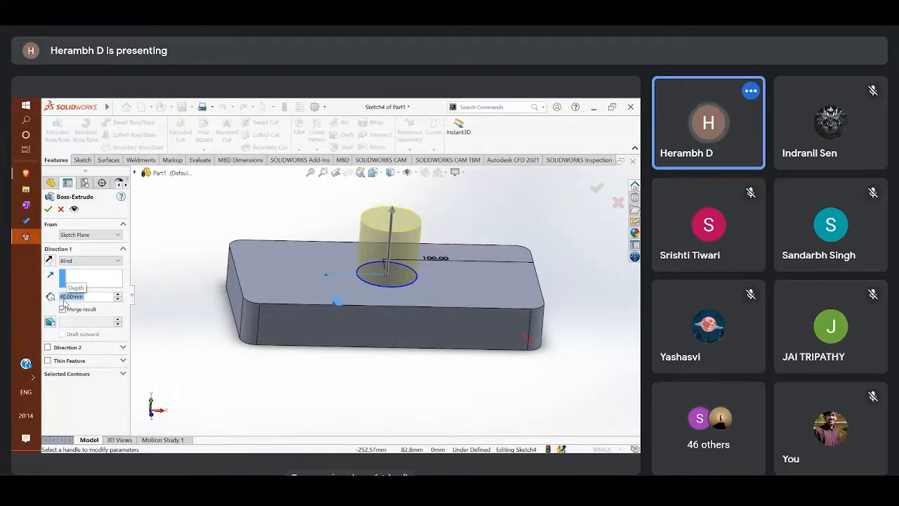
pyautogui.click(47, 209)
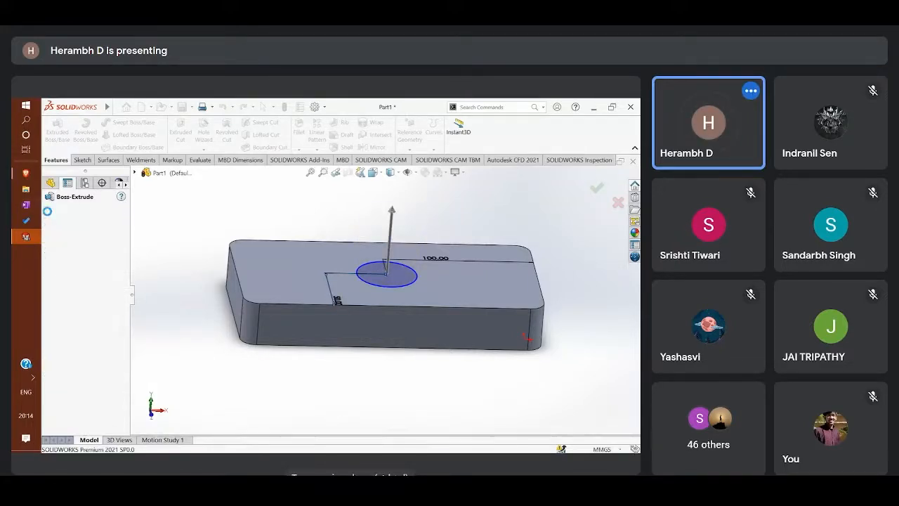
pyautogui.moveTo(350, 382); pyautogui.dragTo(400, 334, button='middle')
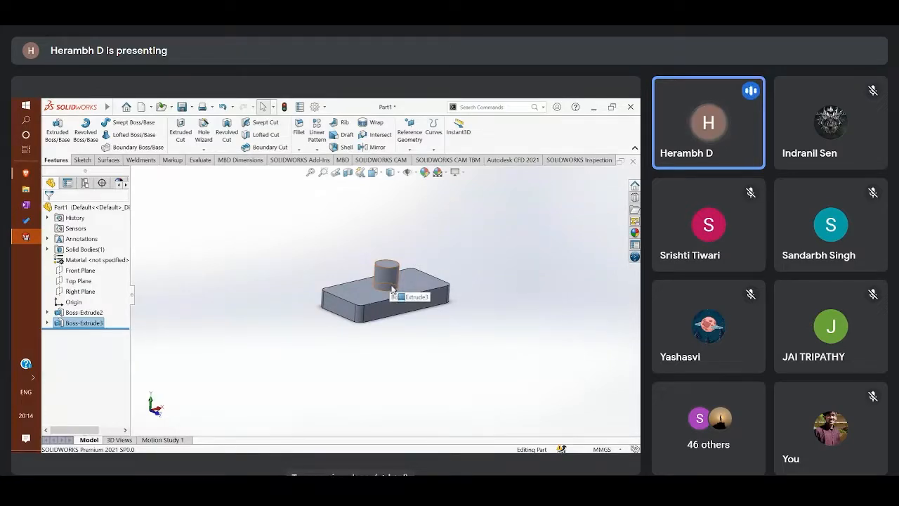
pyautogui.scroll(-2, 352, 315)
pyautogui.scroll(3, 412, 299)
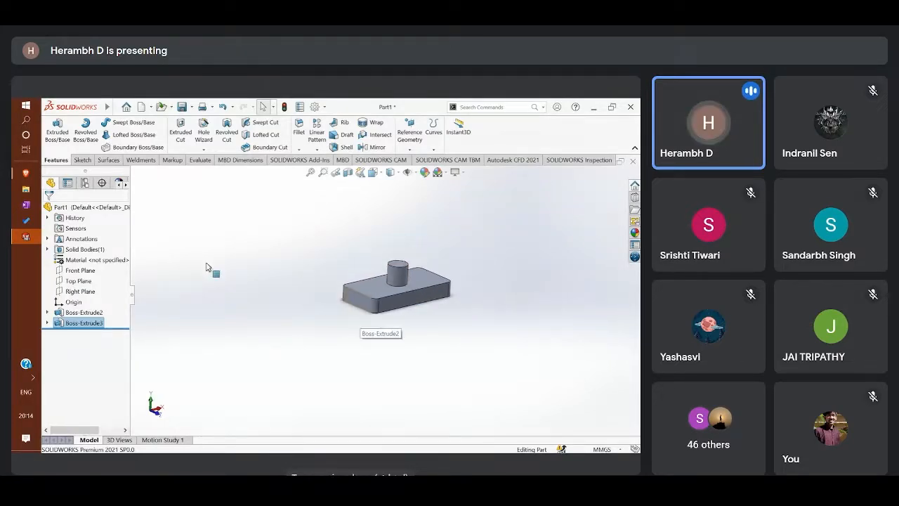
# - Sketch a circle on the plate's top face near its lower right corner and set its radius to 10 mm
pyautogui.click(82, 160)
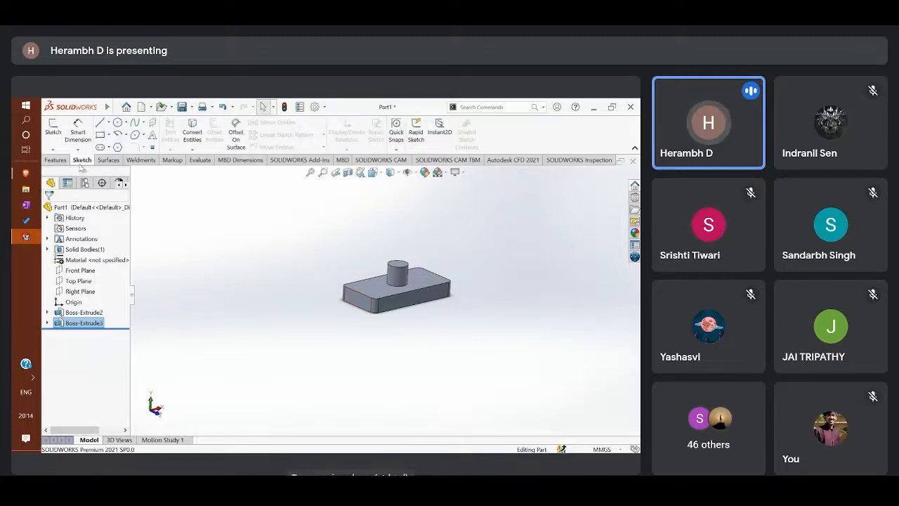
pyautogui.click(373, 172)
pyautogui.click(338, 278)
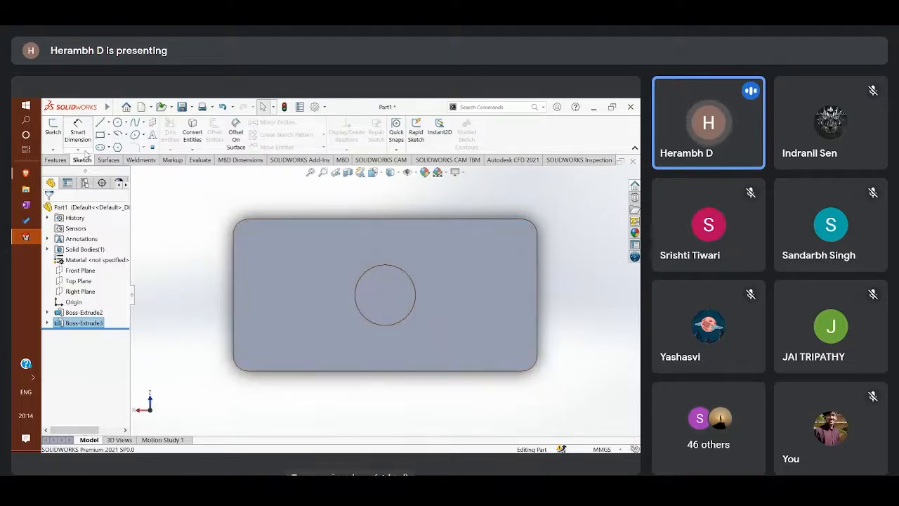
pyautogui.click(117, 123)
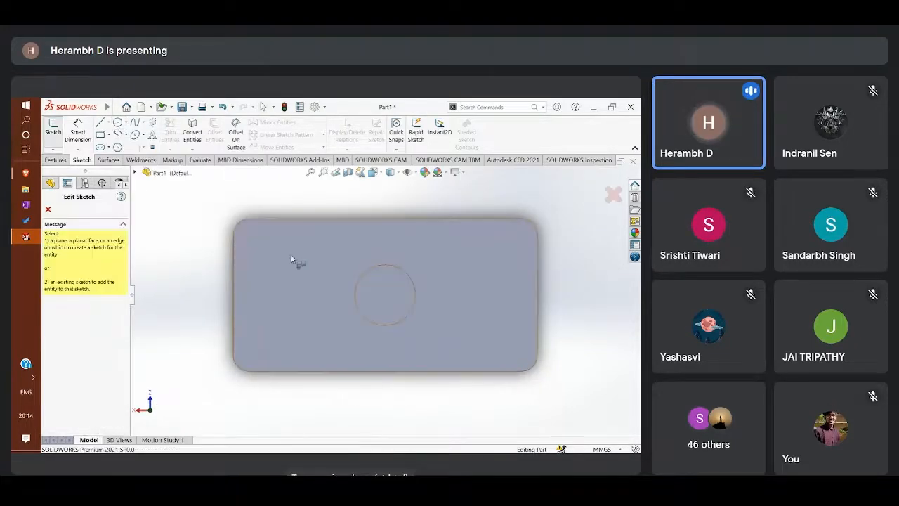
pyautogui.click(263, 245)
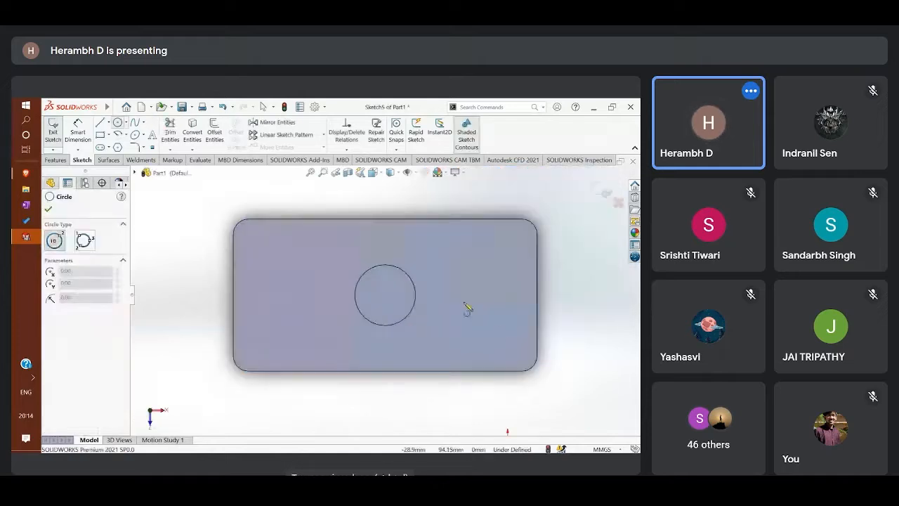
pyautogui.click(489, 346)
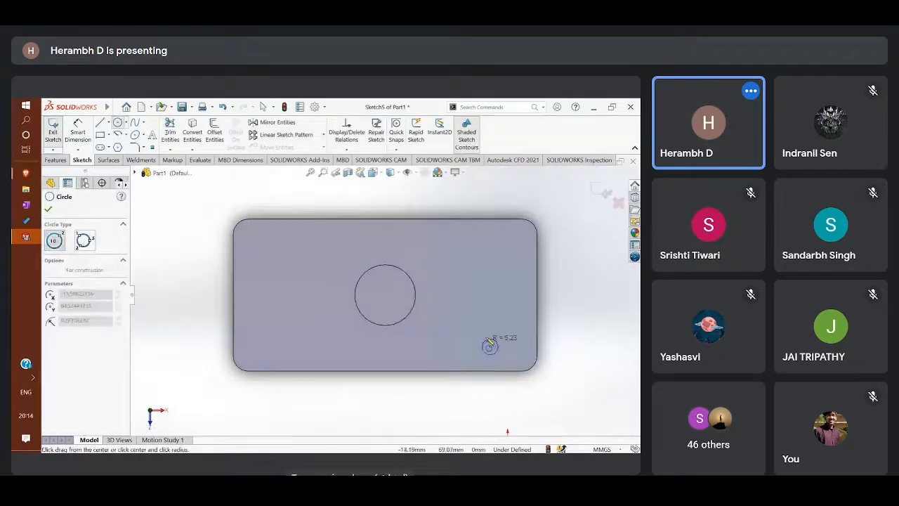
pyautogui.click(485, 328)
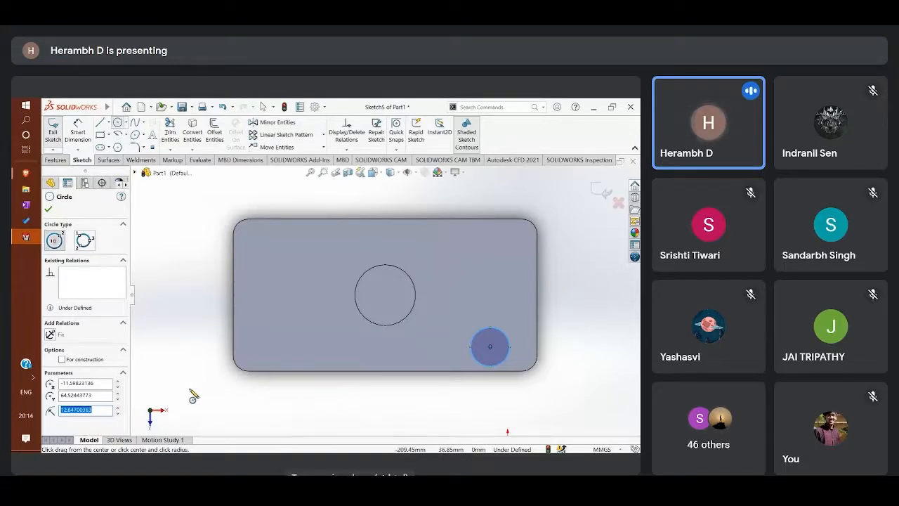
pyautogui.write('10')
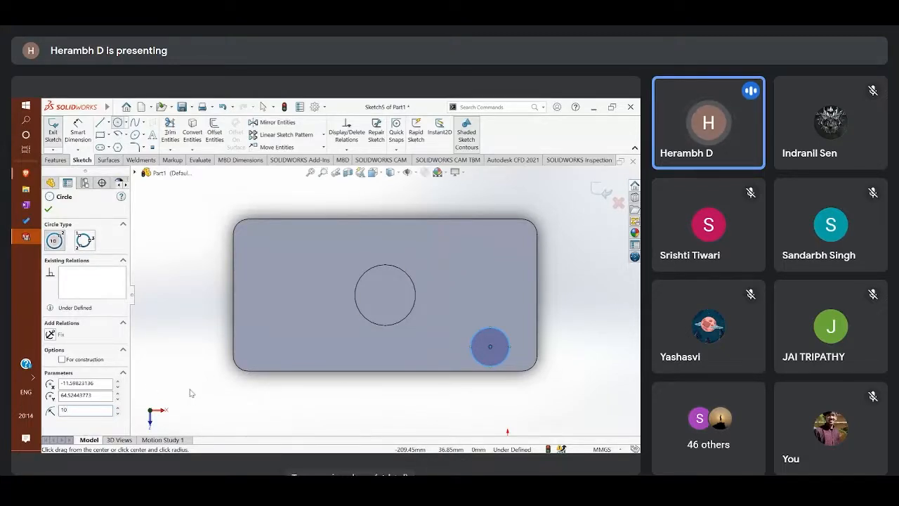
pyautogui.press('Return')
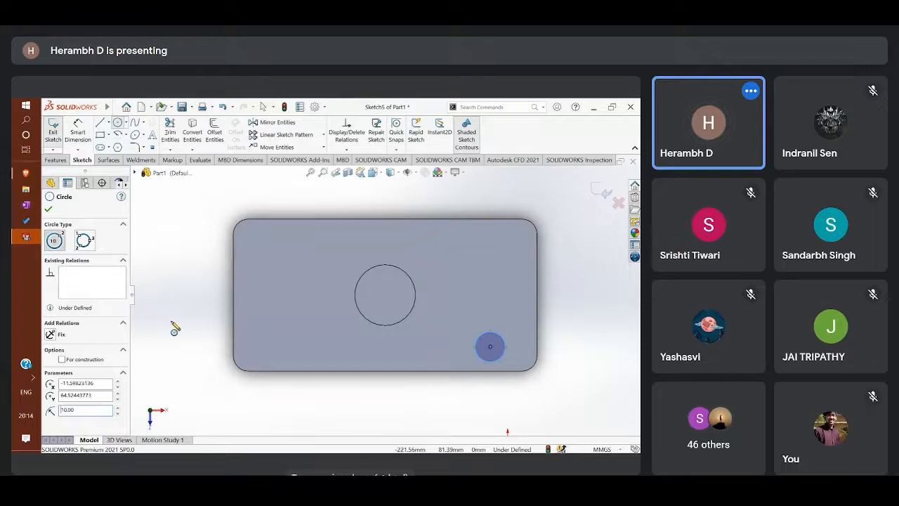
pyautogui.press('Escape')
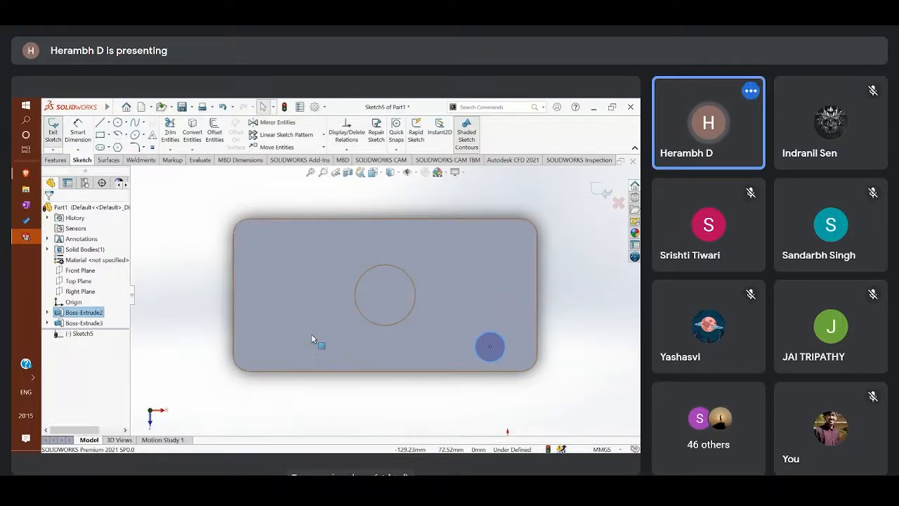
# - Draw a vertical line from the central boss's centre to the midpoint of the plate's lower long edge
pyautogui.click(102, 122)
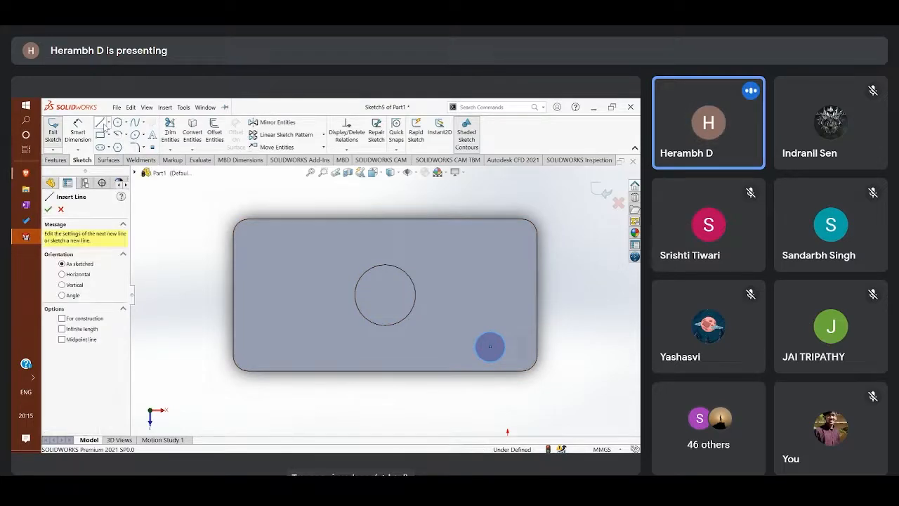
pyautogui.click(385, 296)
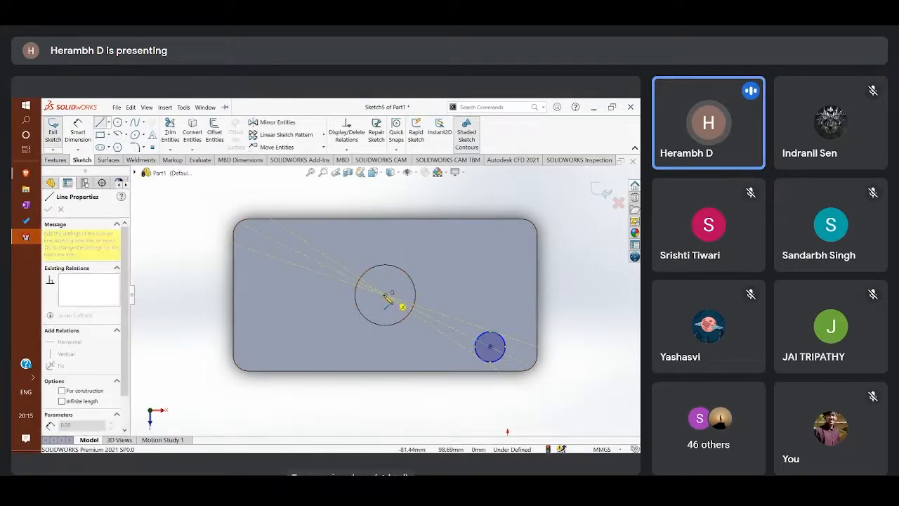
pyautogui.click(385, 372)
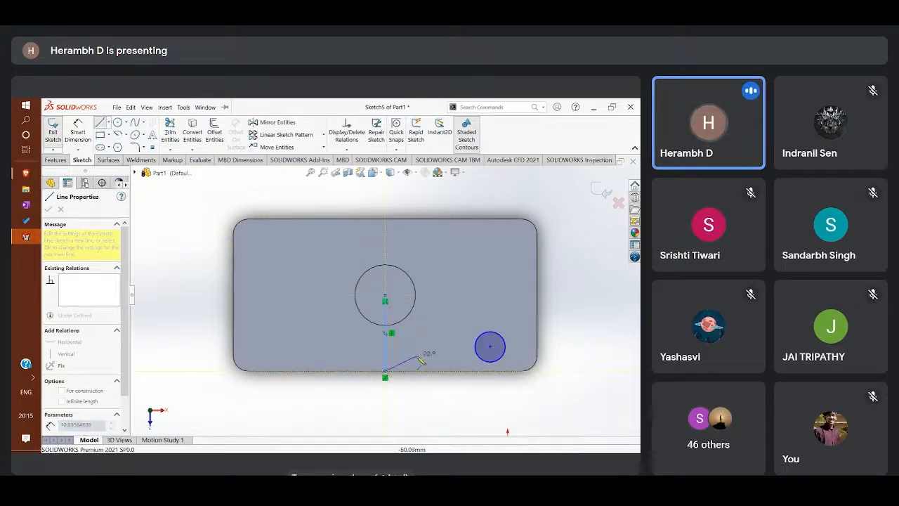
pyautogui.press('Escape')
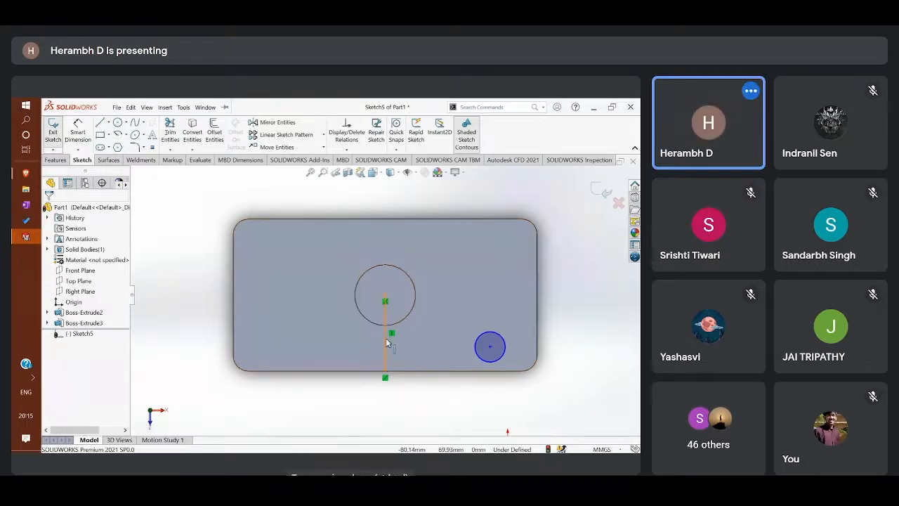
# - Mirror the small circle about the vertical line, keeping the original as a copy
pyautogui.click(274, 122)
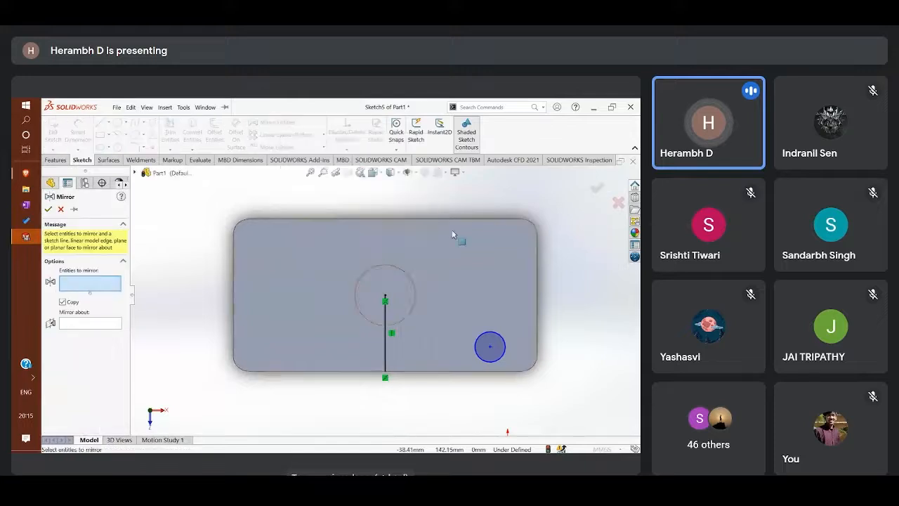
pyautogui.click(490, 337)
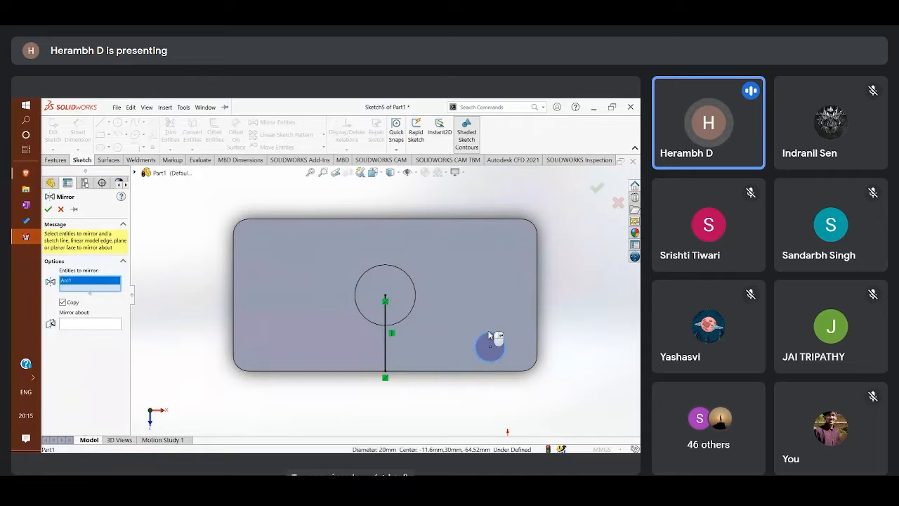
pyautogui.click(79, 324)
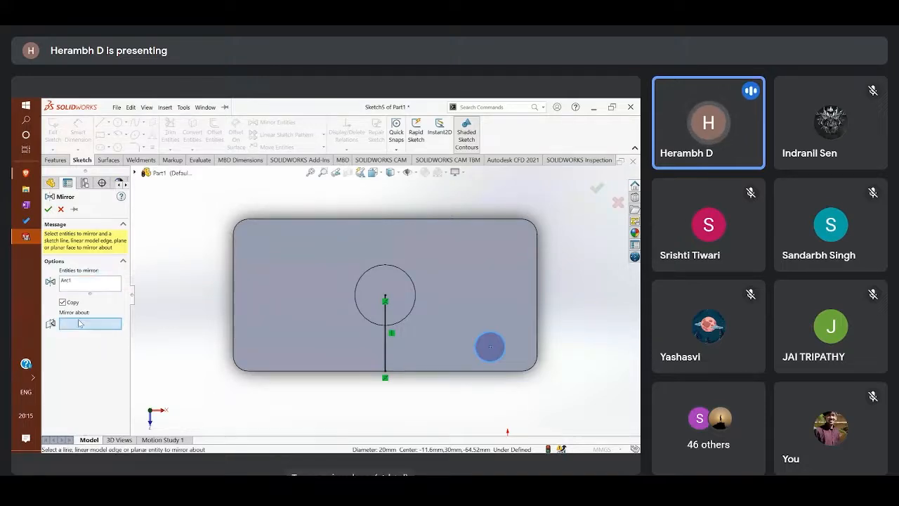
pyautogui.click(386, 340)
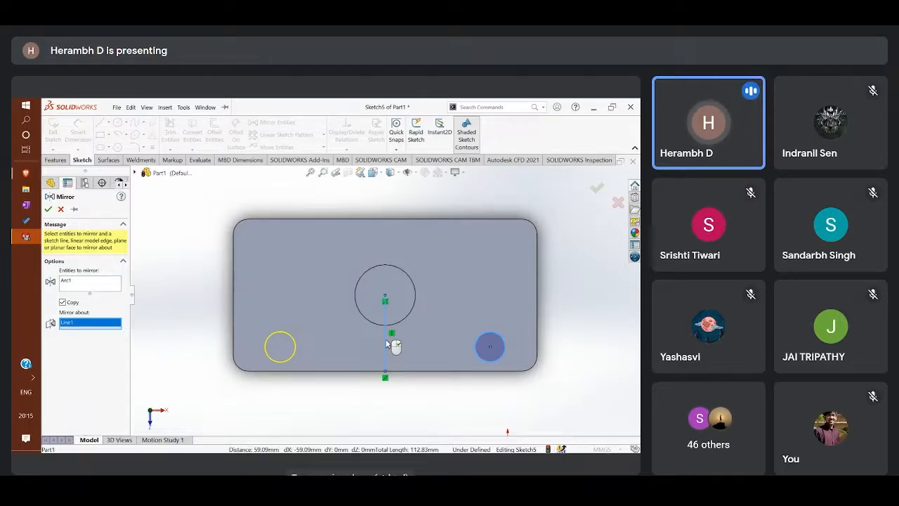
pyautogui.rightClick(386, 343)
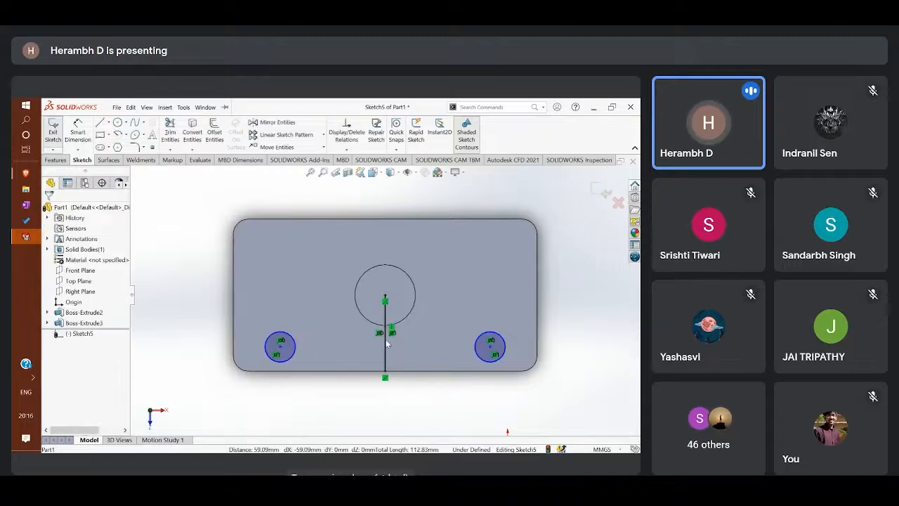
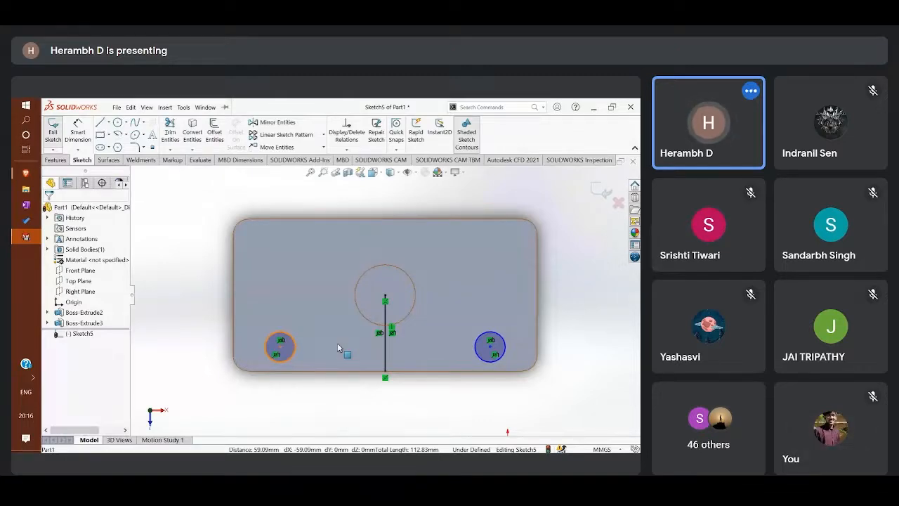
pyautogui.click(836, 500)
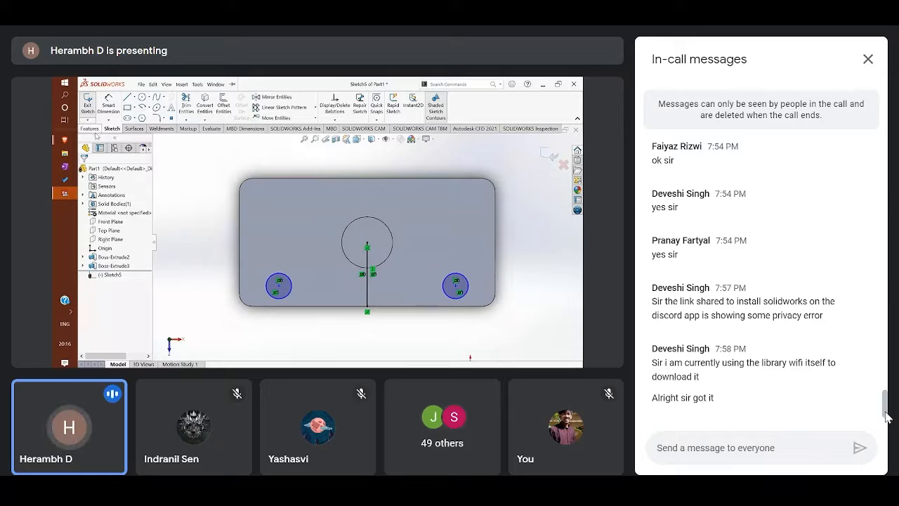
pyautogui.click(868, 57)
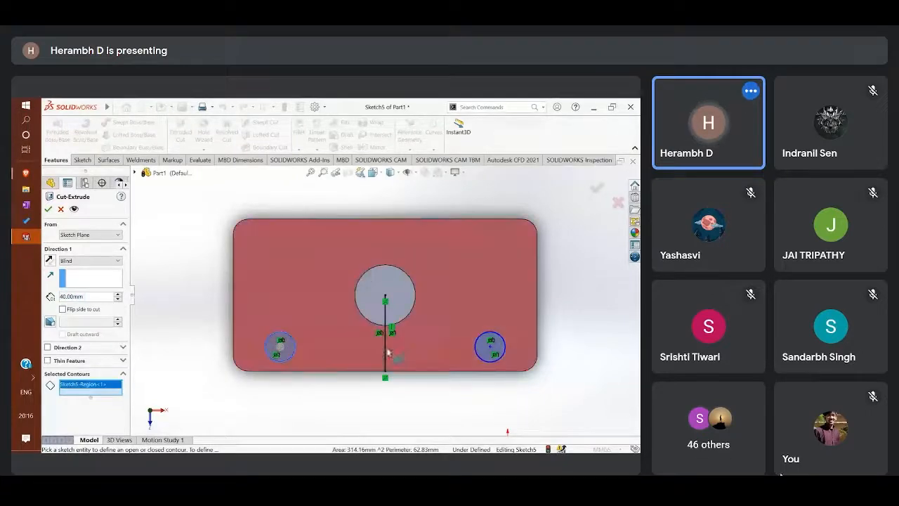
# - Add the right small circle to the extruded cut's contours and try a Blind end condition with a 20 mm depth
pyautogui.click(487, 353)
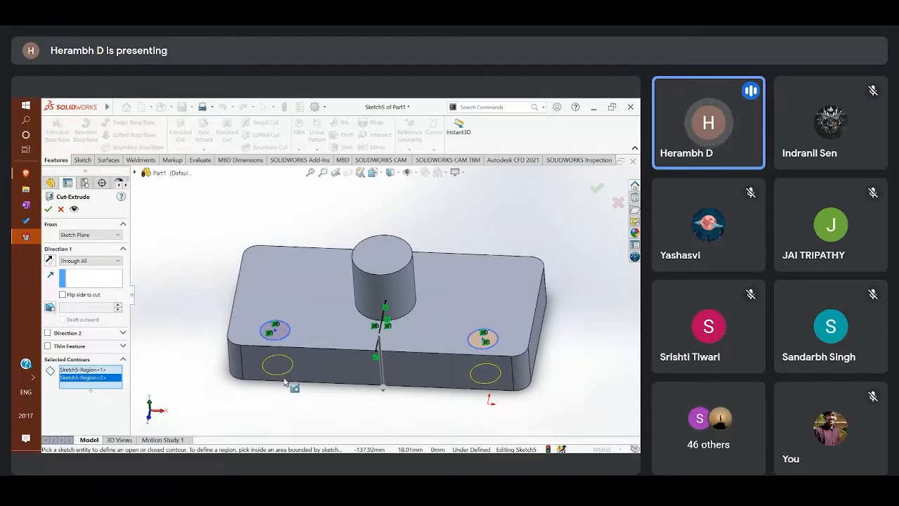
pyautogui.click(103, 264)
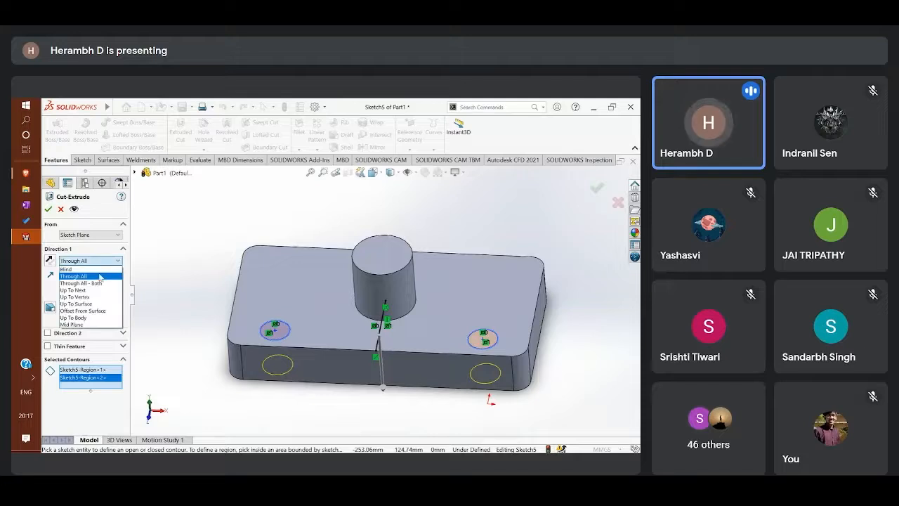
pyautogui.click(98, 270)
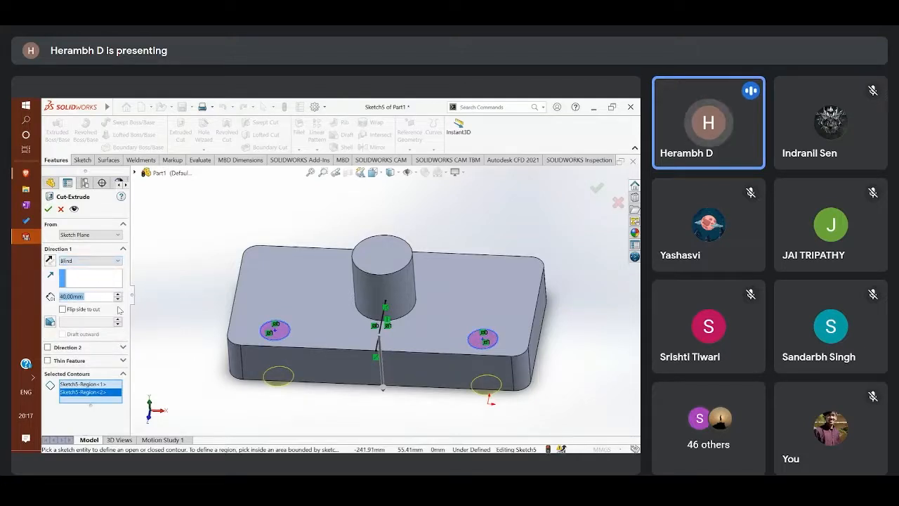
pyautogui.click(118, 298)
pyautogui.click(118, 299)
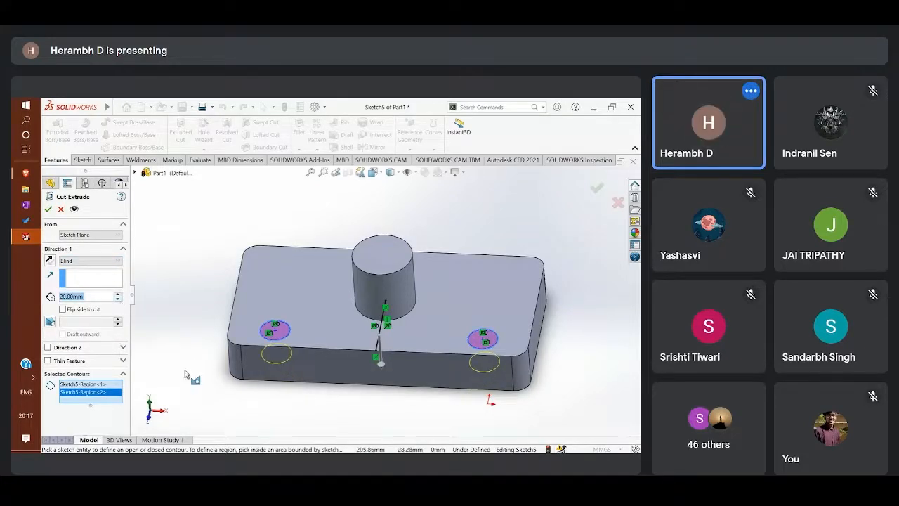
pyautogui.moveTo(188, 387); pyautogui.dragTo(187, 357, button='middle')
# - Cut both small circles through the plate using the Through All end condition
pyautogui.click(102, 262)
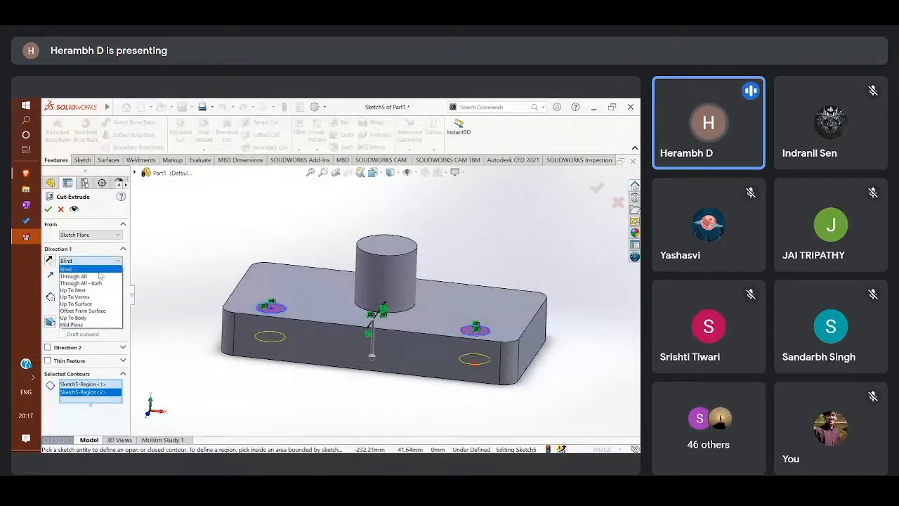
pyautogui.click(97, 277)
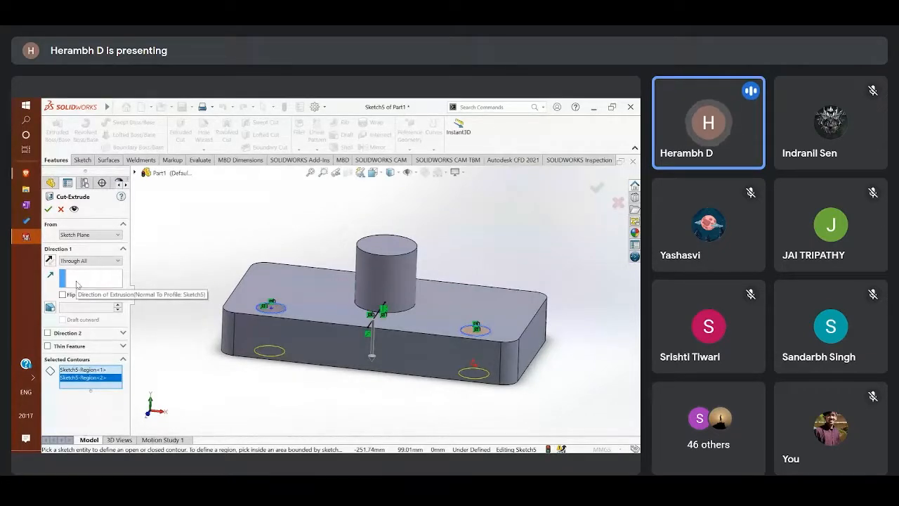
pyautogui.press('Return')
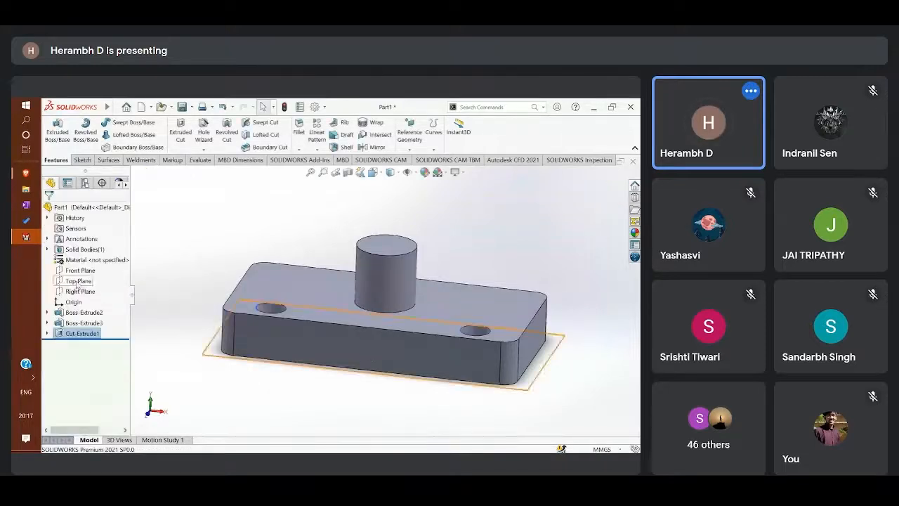
# - Examine the two through holes and the central boss from several viewing angles
pyautogui.moveTo(252, 400); pyautogui.dragTo(252, 444, button='middle')
pyautogui.moveTo(249, 406)
pyautogui.mouseDown(button='middle')
pyautogui.moveTo(199, 251)
pyautogui.moveTo(201, 302)
pyautogui.moveTo(195, 285)
pyautogui.moveTo(240, 316)
pyautogui.moveTo(450, 407)
pyautogui.mouseUp(button='middle')
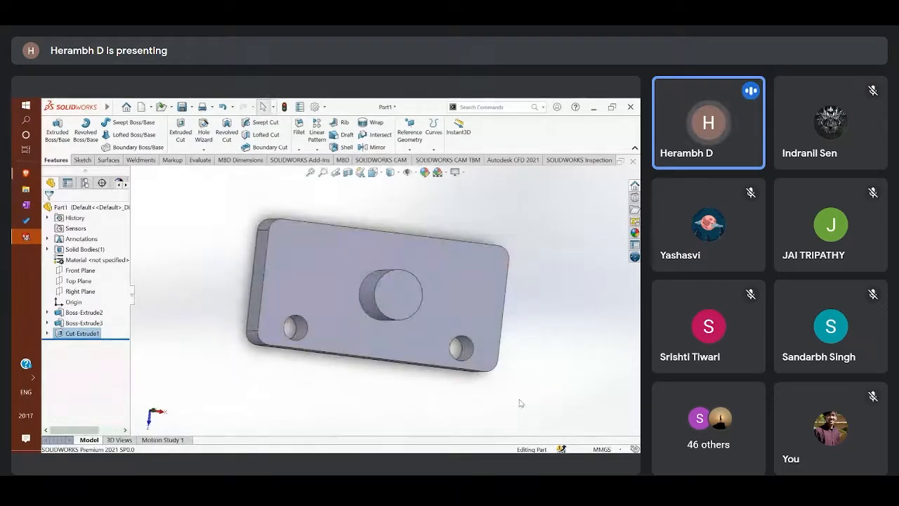
pyautogui.moveTo(556, 361); pyautogui.dragTo(562, 307, button='middle')
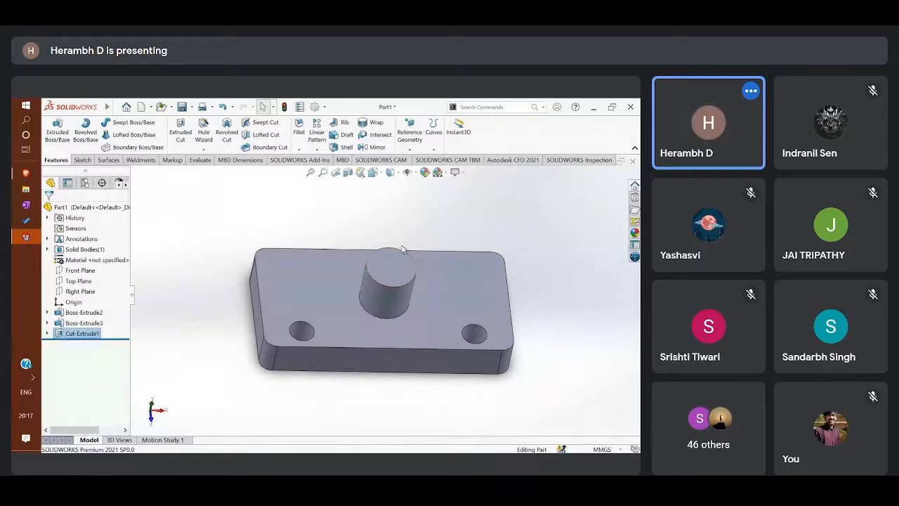
pyautogui.moveTo(455, 428); pyautogui.dragTo(285, 345, button='middle')
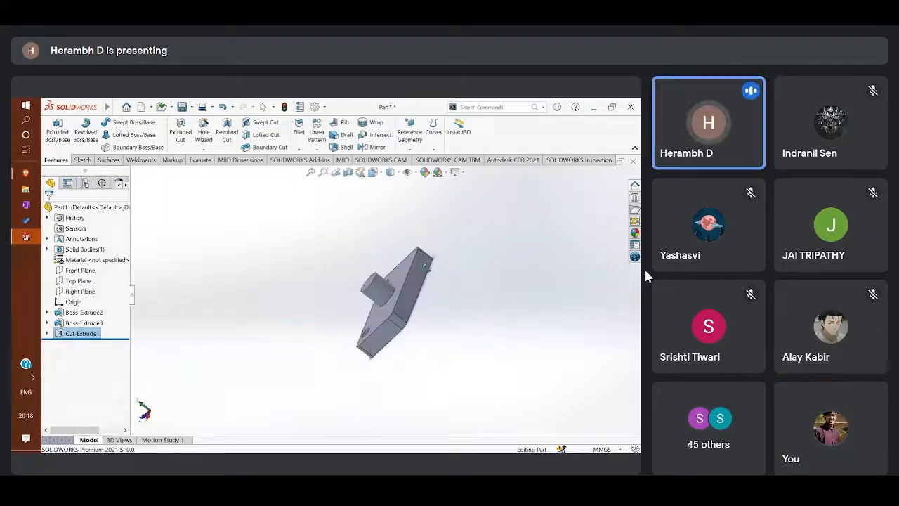
pyautogui.moveTo(457, 273); pyautogui.dragTo(485, 326, button='middle')
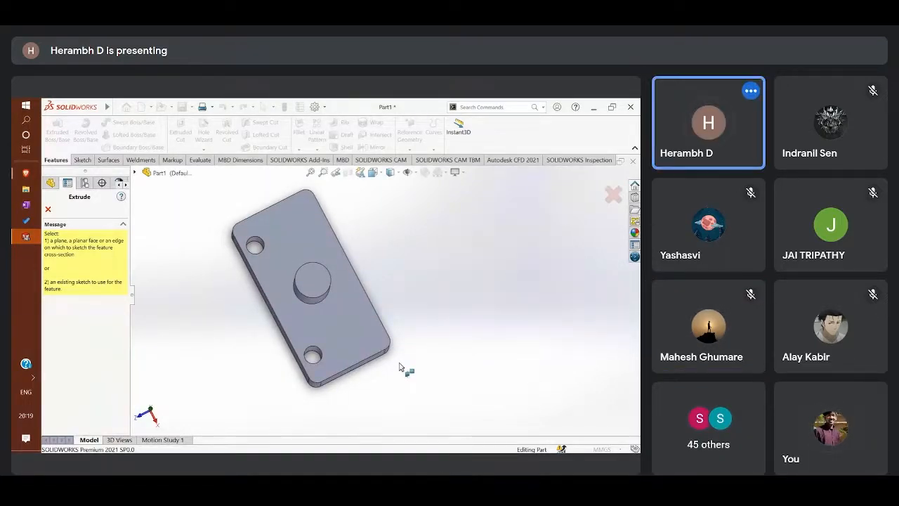
pyautogui.click(355, 491)
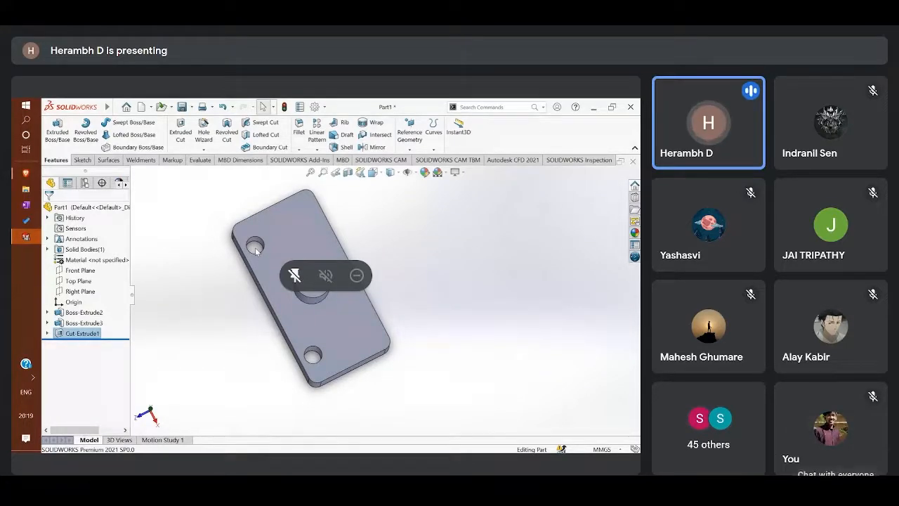
pyautogui.click(836, 491)
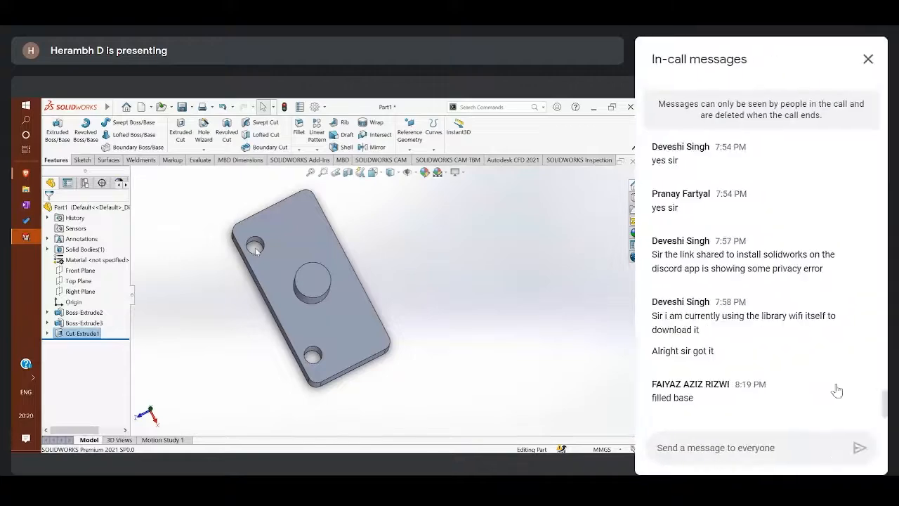
pyautogui.click(867, 61)
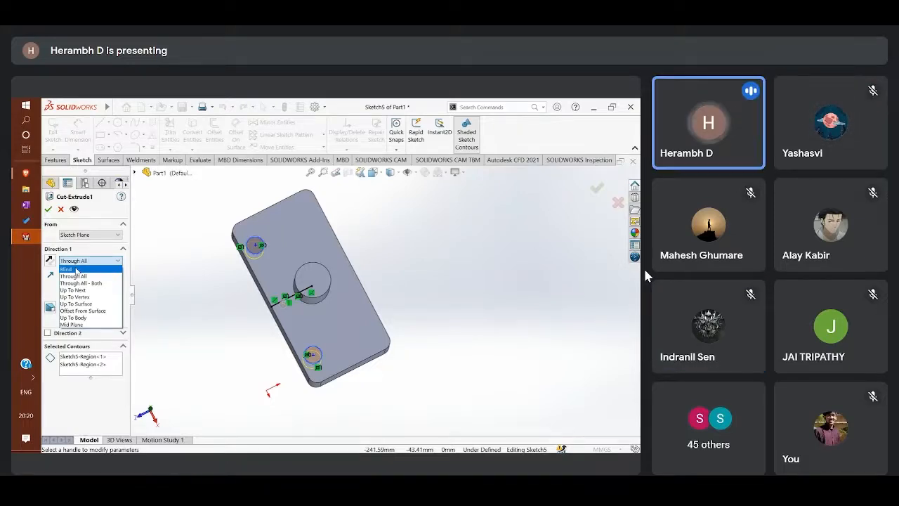
# - Set the extruded cut's end condition to Blind and apply a 14-degree outward draft to both holes
pyautogui.click(76, 270)
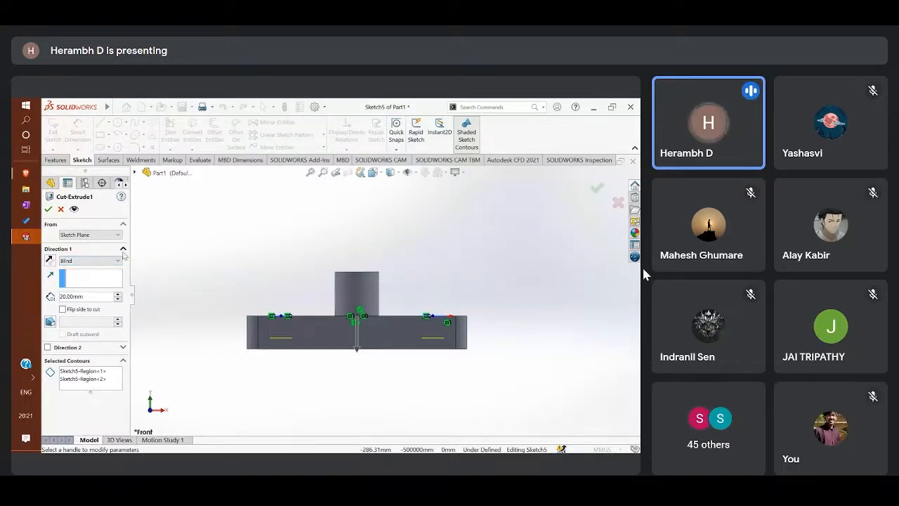
pyautogui.click(54, 323)
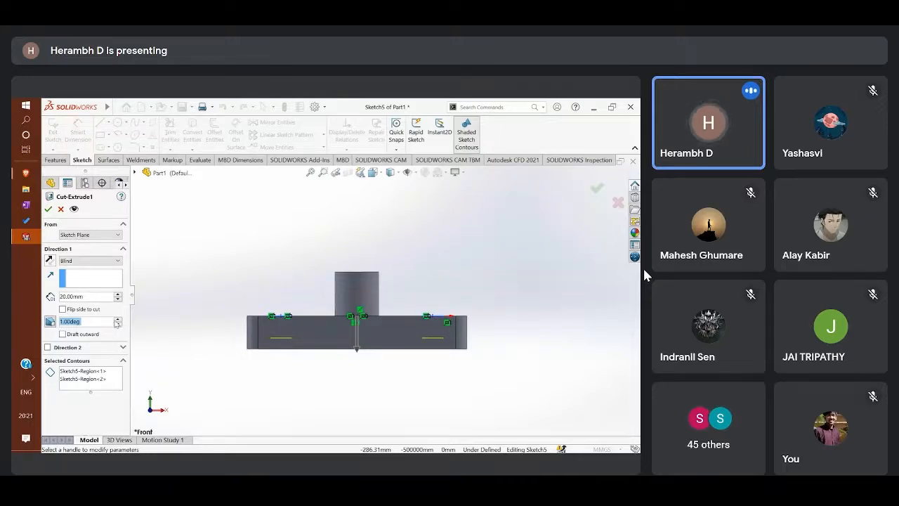
pyautogui.click(118, 324)
pyautogui.click(118, 324)
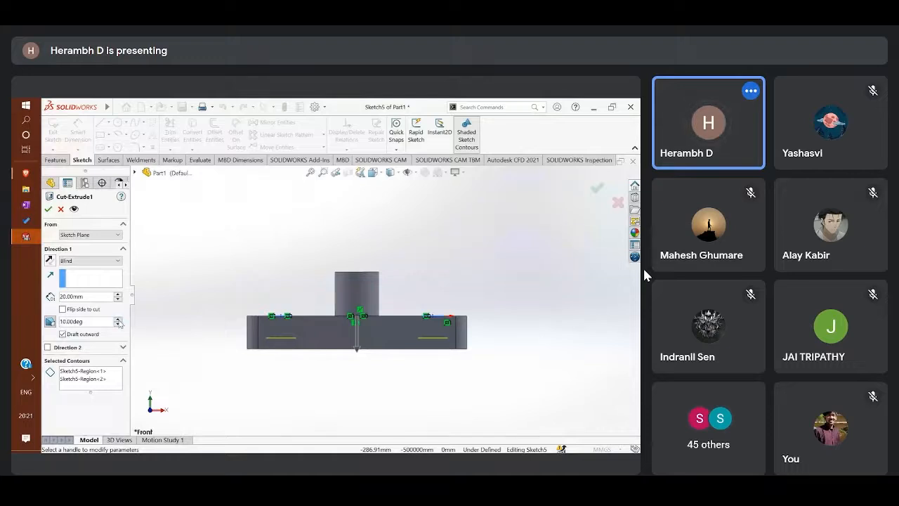
pyautogui.click(118, 320)
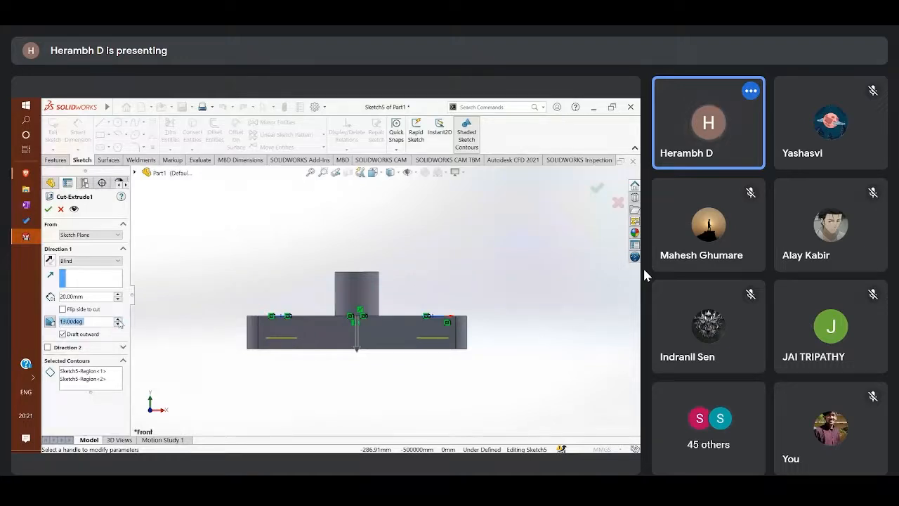
# - Switch the drafted hole cut to the Through All end condition and finish the feature
pyautogui.click(103, 264)
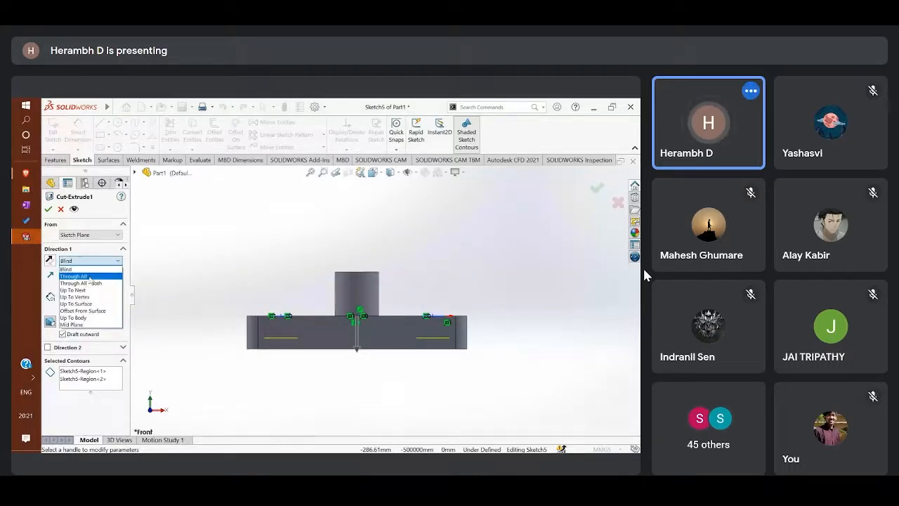
pyautogui.click(90, 276)
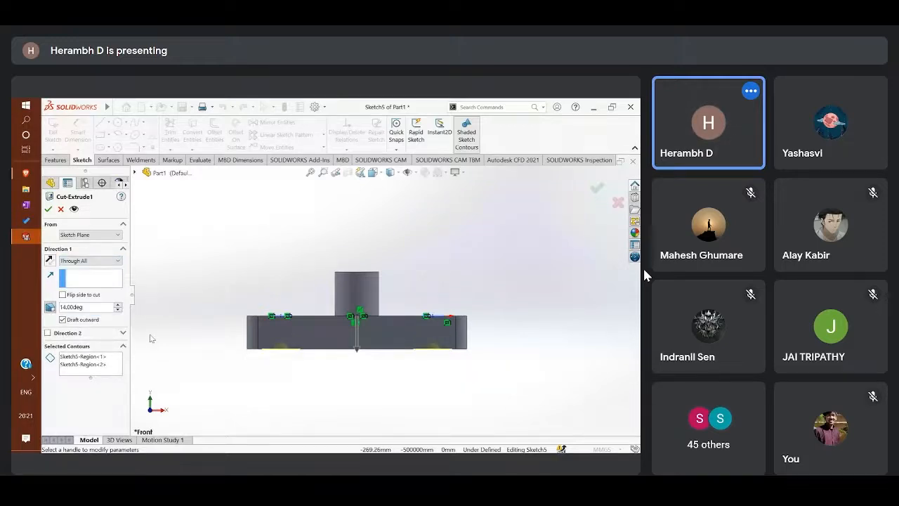
pyautogui.press('Return')
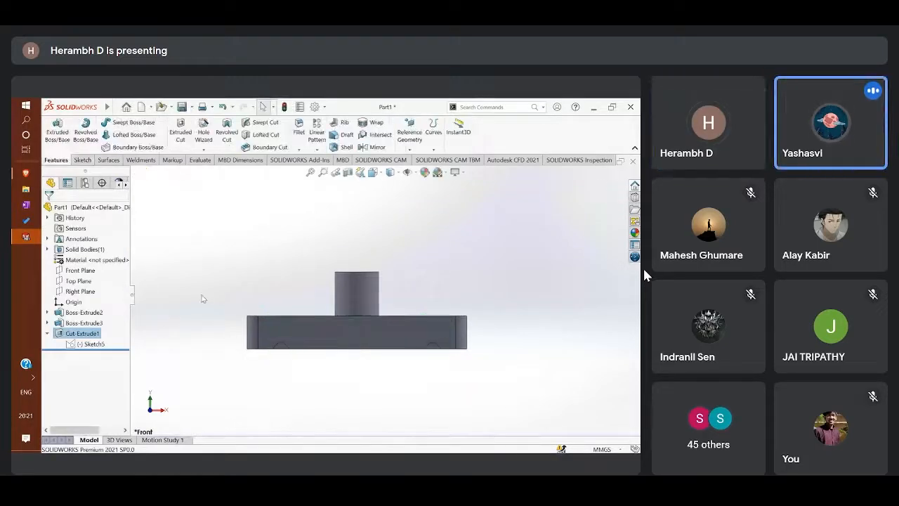
pyautogui.moveTo(202, 298); pyautogui.dragTo(348, 287, button='middle')
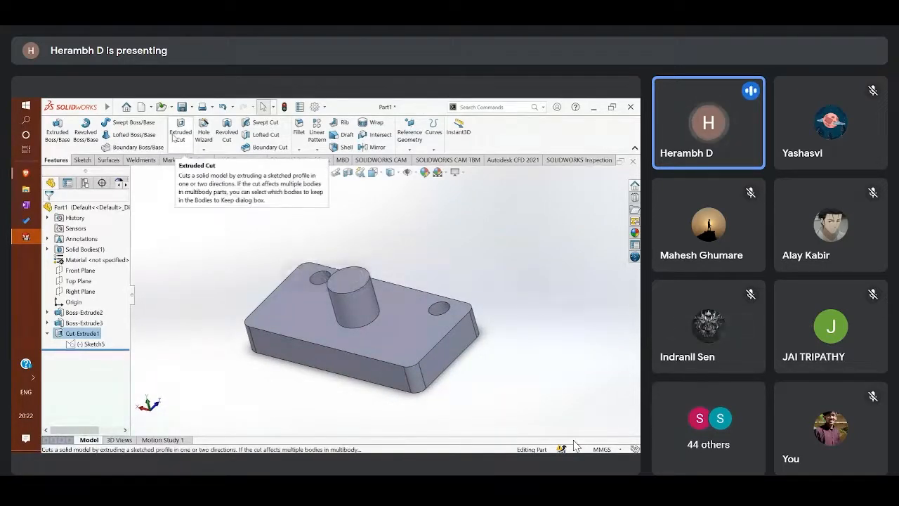
pyautogui.scroll(2, 229, 255)
pyautogui.click(494, 493)
pyautogui.click(229, 255)
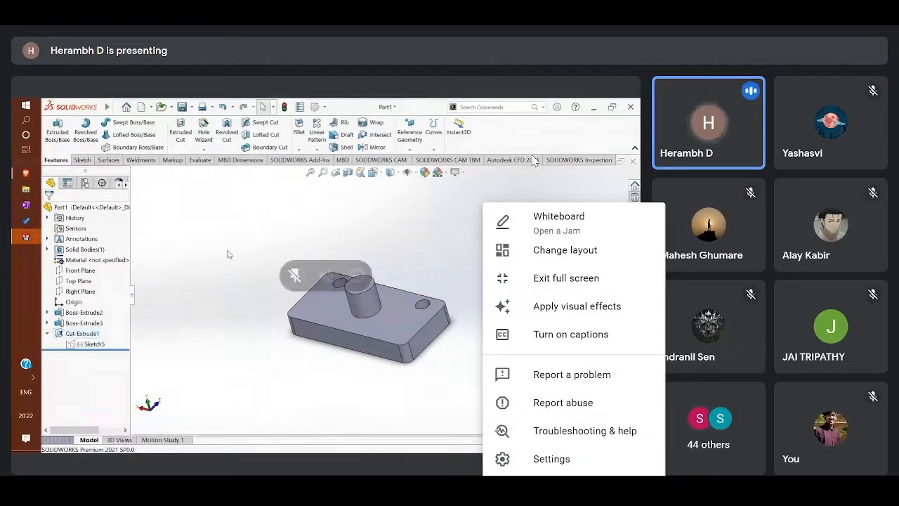
pyautogui.moveTo(228, 254); pyautogui.dragTo(246, 292, button='middle')
pyautogui.click(547, 247)
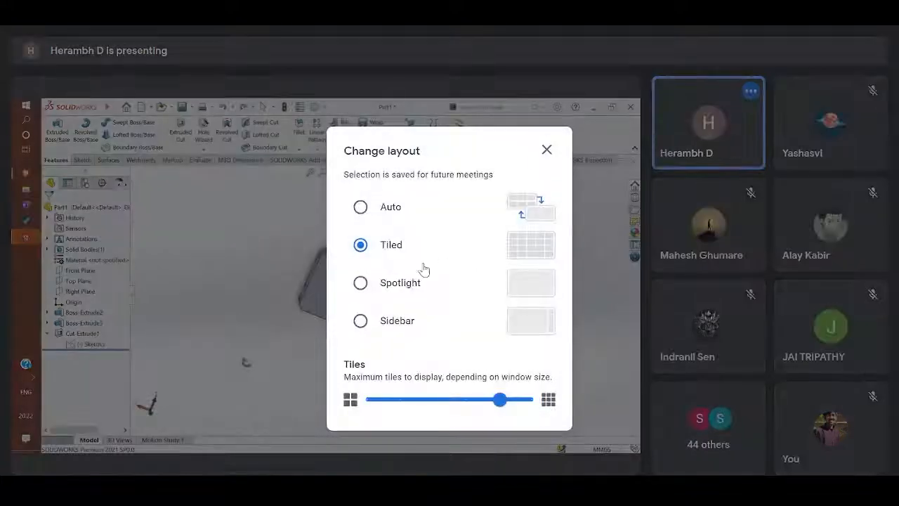
pyautogui.moveTo(502, 399); pyautogui.dragTo(526, 400)
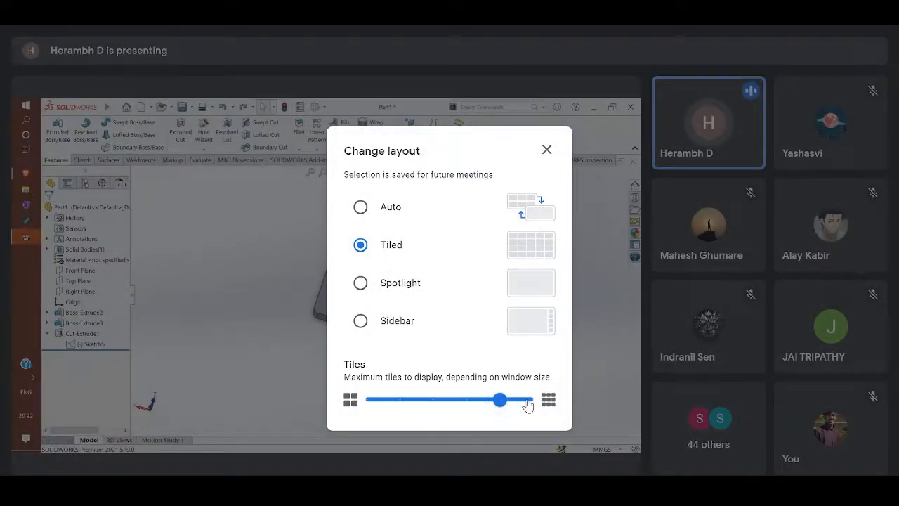
pyautogui.click(546, 150)
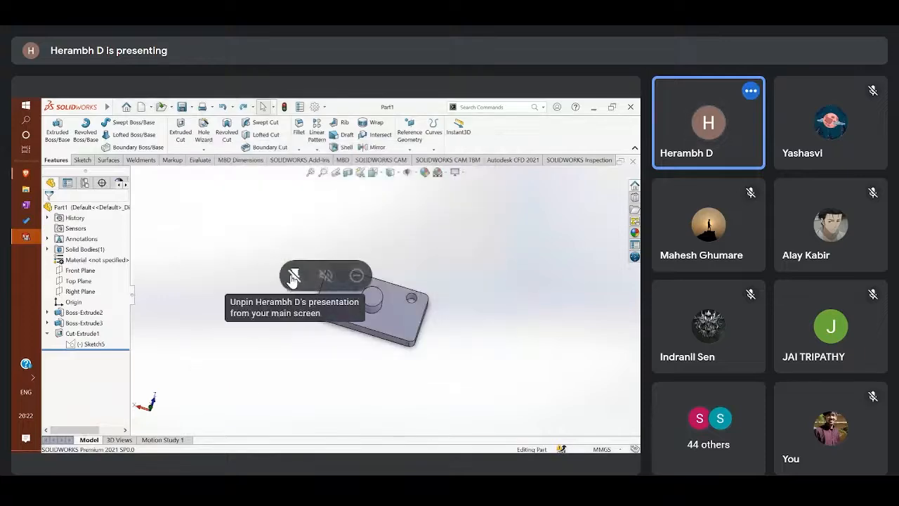
pyautogui.click(295, 276)
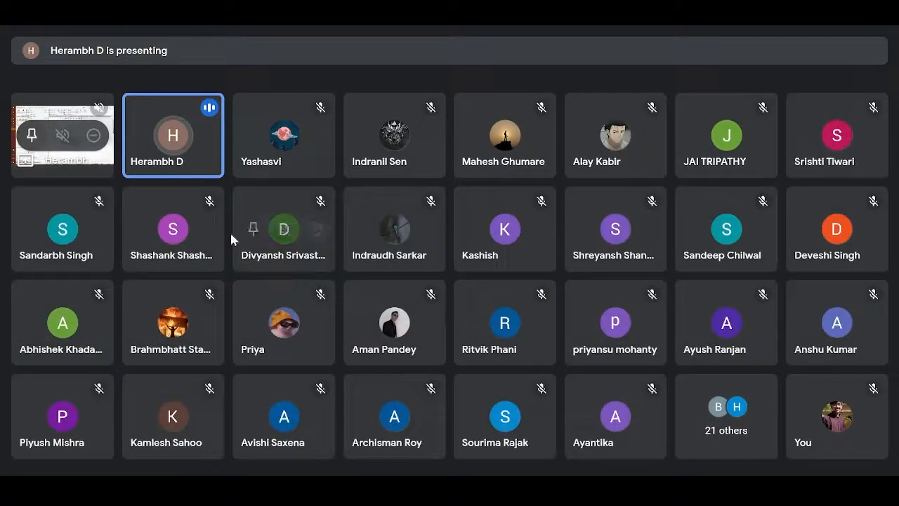
pyautogui.click(31, 135)
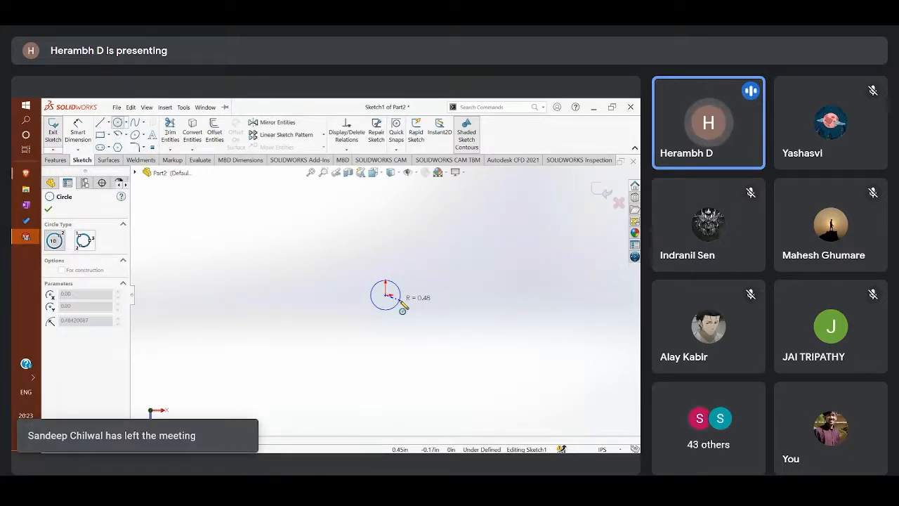
pyautogui.hotkey('ctrl', 'd')
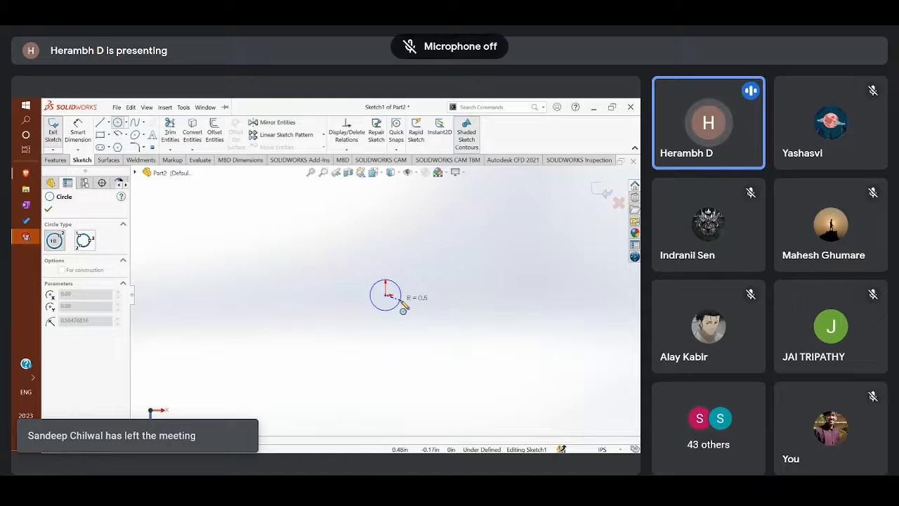
# - Draw the origin-centred circle with a radius of about 1.67 in and switch the document units to MMGS
pyautogui.moveTo(353, 281)
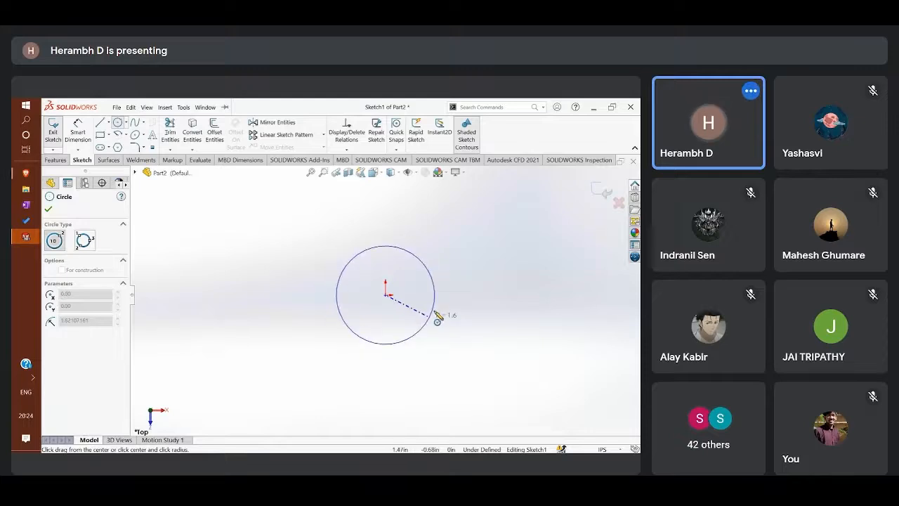
pyautogui.click(401, 345)
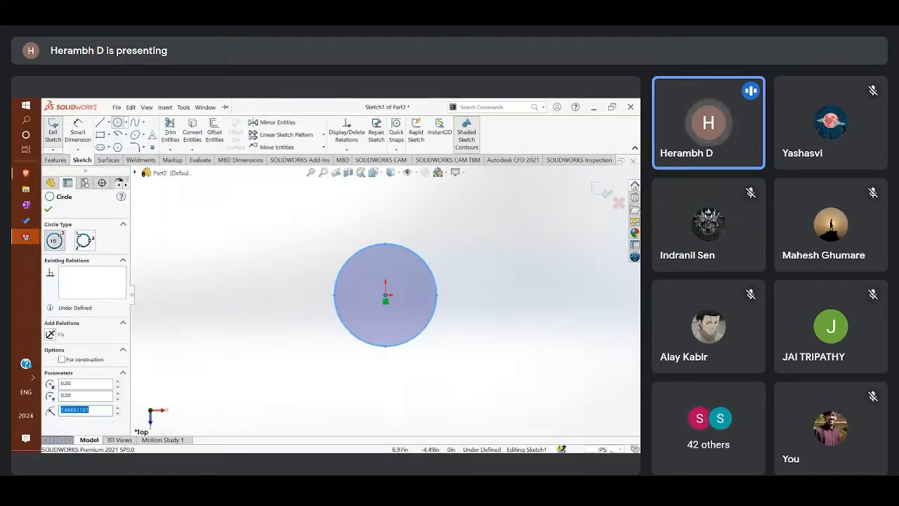
pyautogui.click(603, 449)
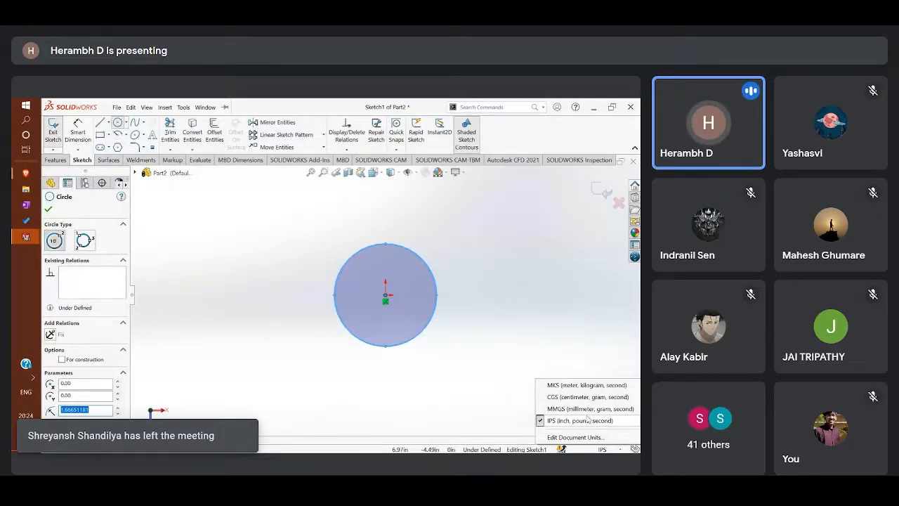
pyautogui.click(621, 409)
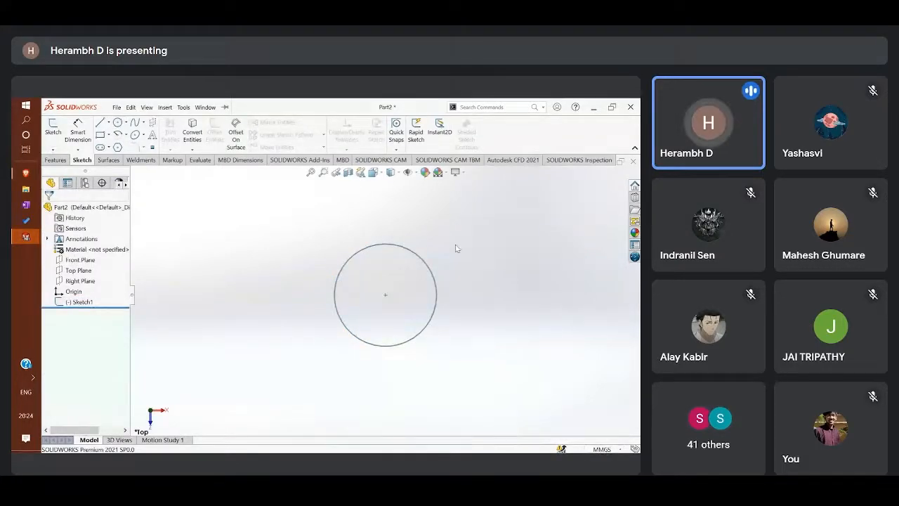
# - Delete the circle sketch from the part and look at the available document unit systems
pyautogui.moveTo(457, 248); pyautogui.dragTo(316, 361)
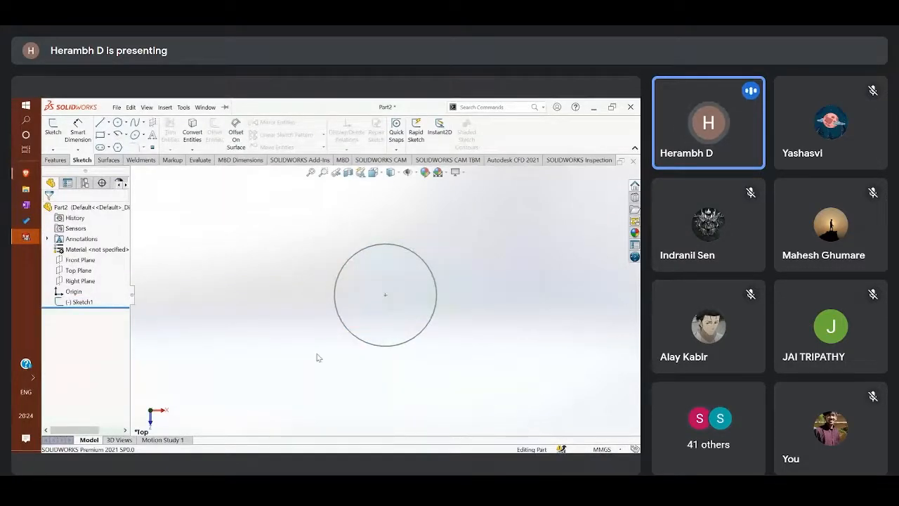
pyautogui.click(371, 347)
pyautogui.press('Delete')
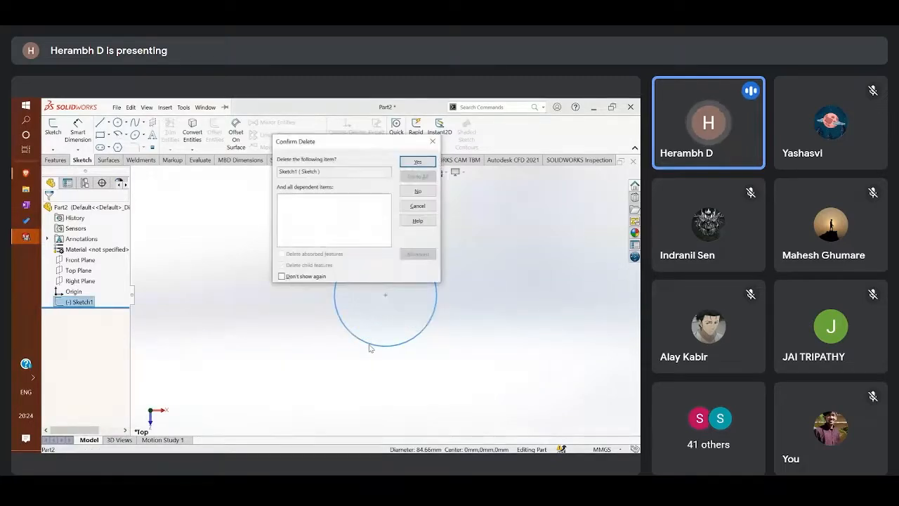
pyautogui.click(418, 163)
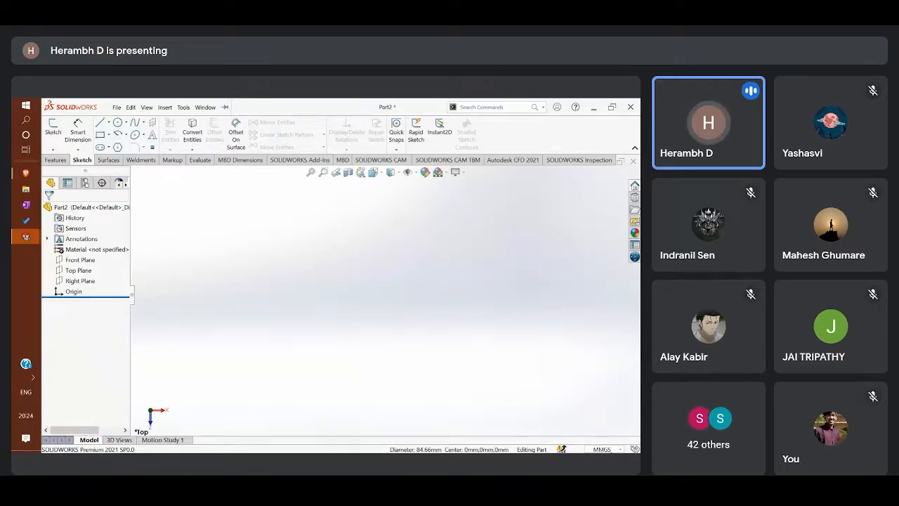
pyautogui.click(601, 449)
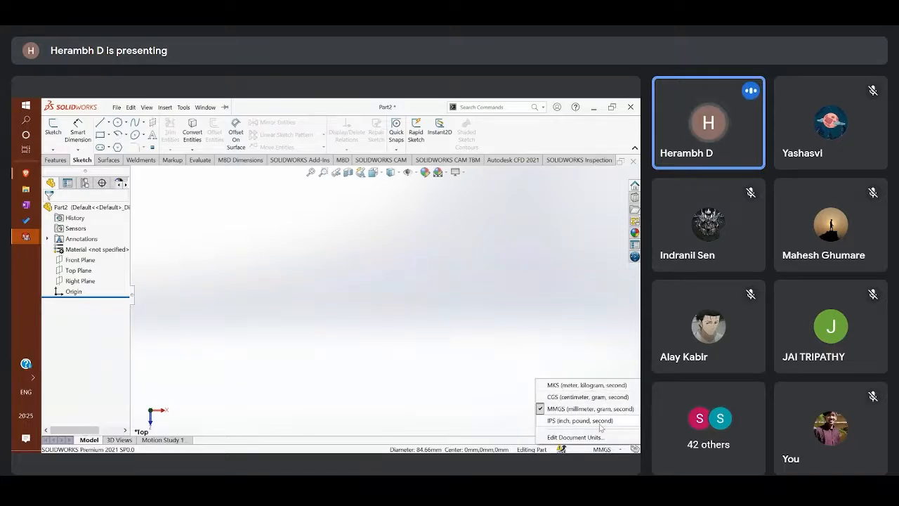
pyautogui.click(383, 309)
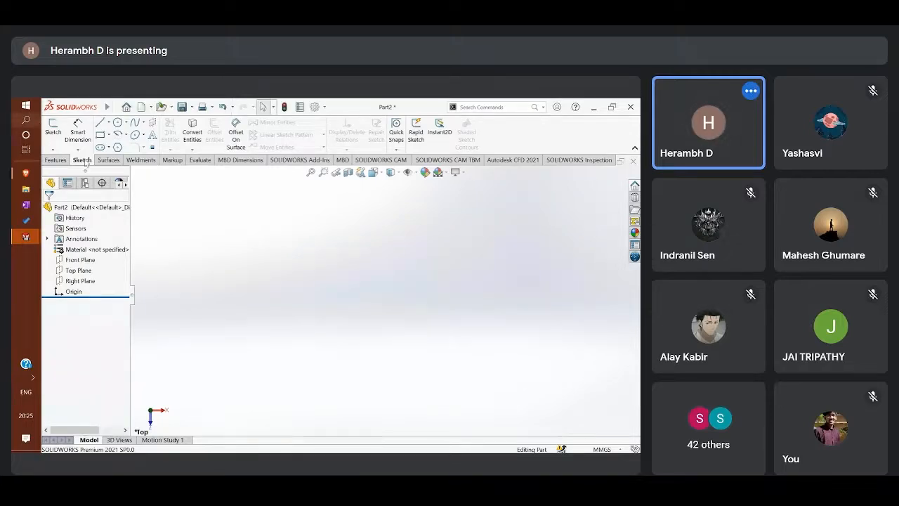
# - Start a sketch on the Top Plane and draw a circle of radius 10 mm centred on the origin
pyautogui.click(53, 128)
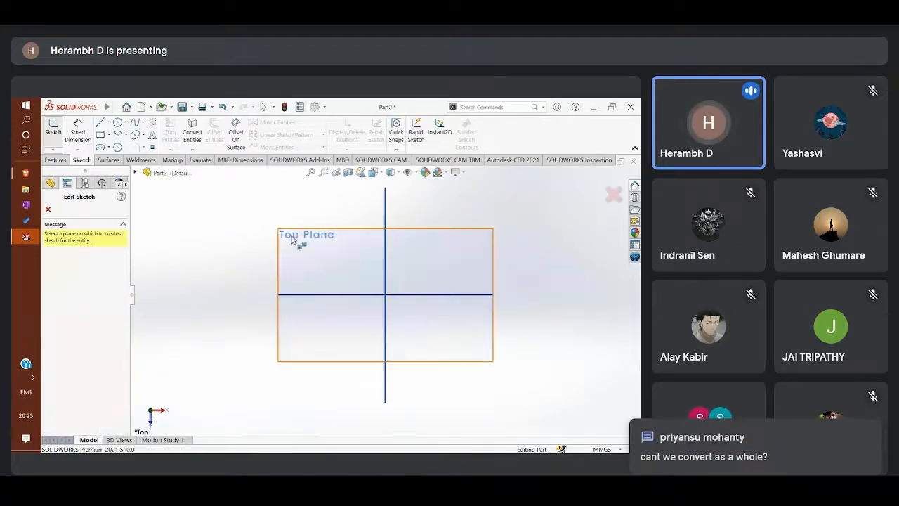
pyautogui.click(303, 246)
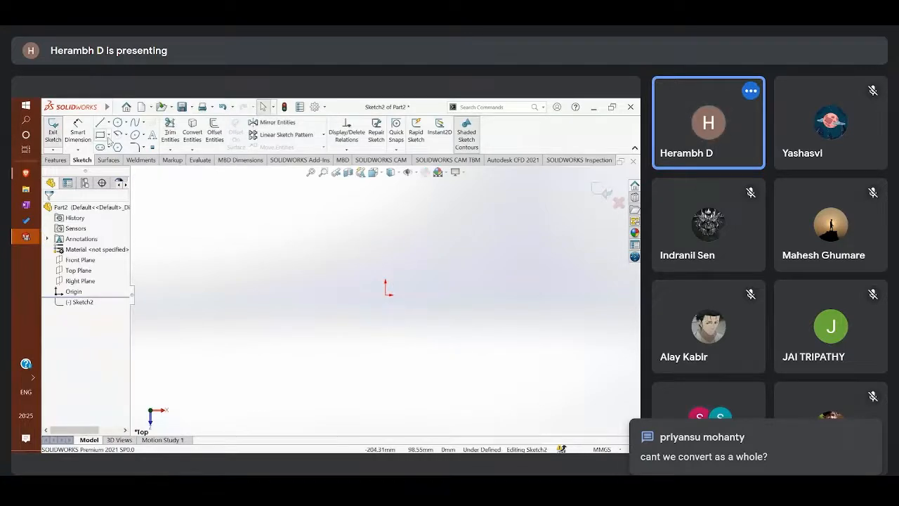
pyautogui.click(117, 122)
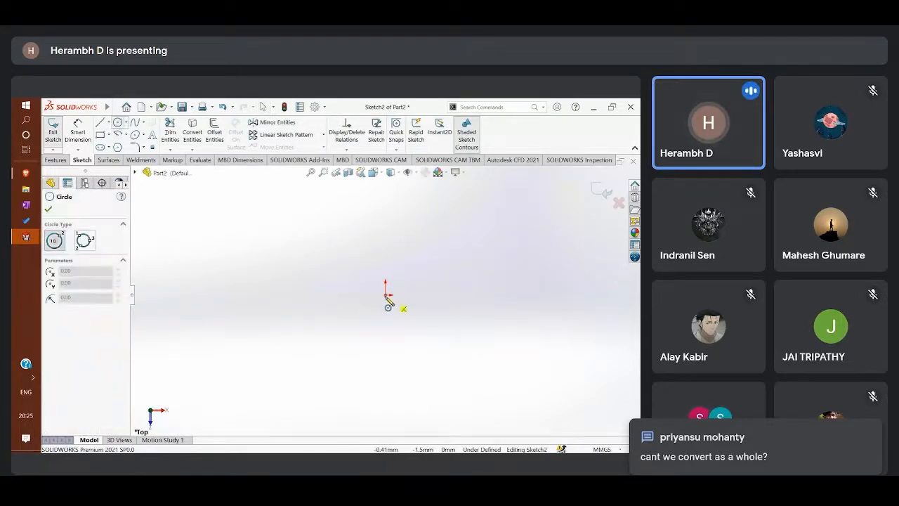
pyautogui.click(386, 296)
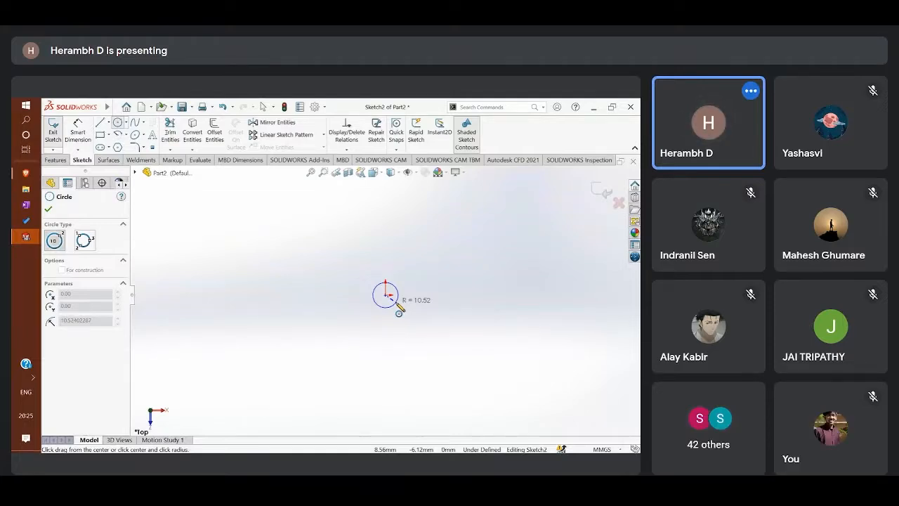
pyautogui.click(397, 306)
pyautogui.write('10')
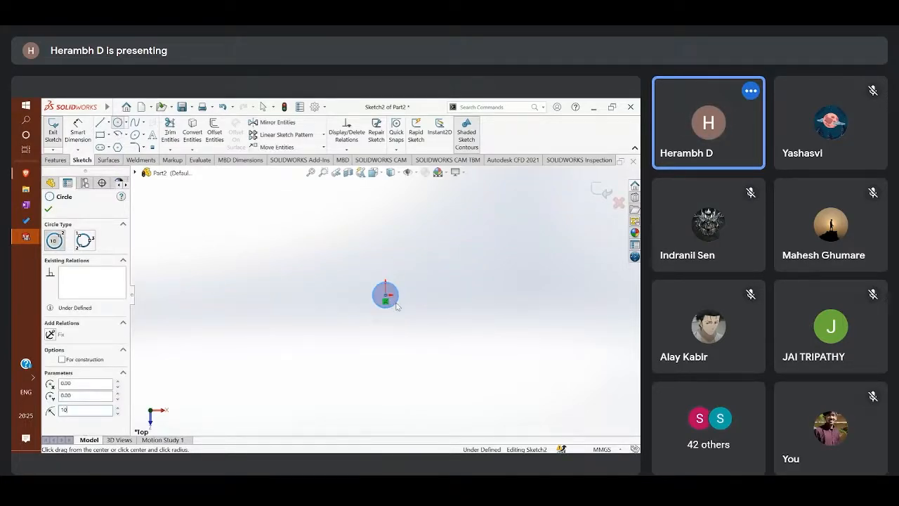
pyautogui.press('Return')
pyautogui.press('Escape')
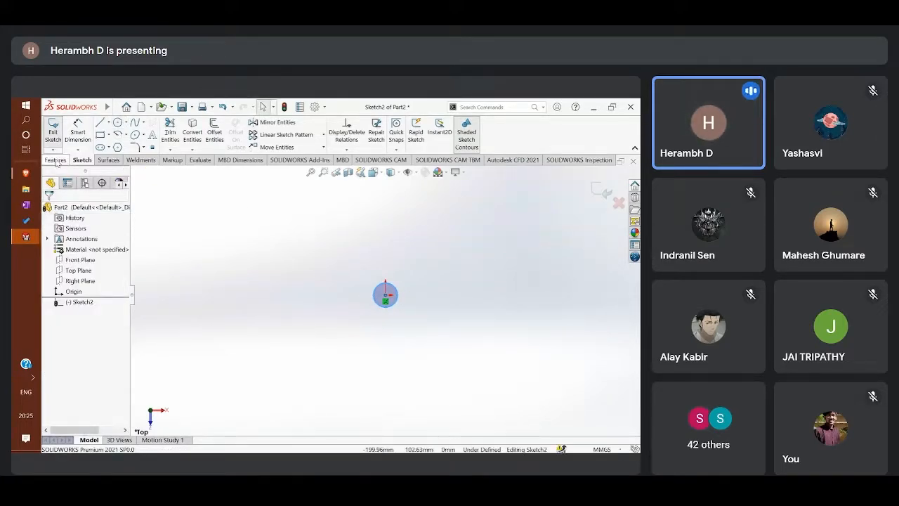
# - Extrude the circle with a Blind depth of 60 mm to form a solid cylinder
pyautogui.click(56, 160)
pyautogui.click(62, 144)
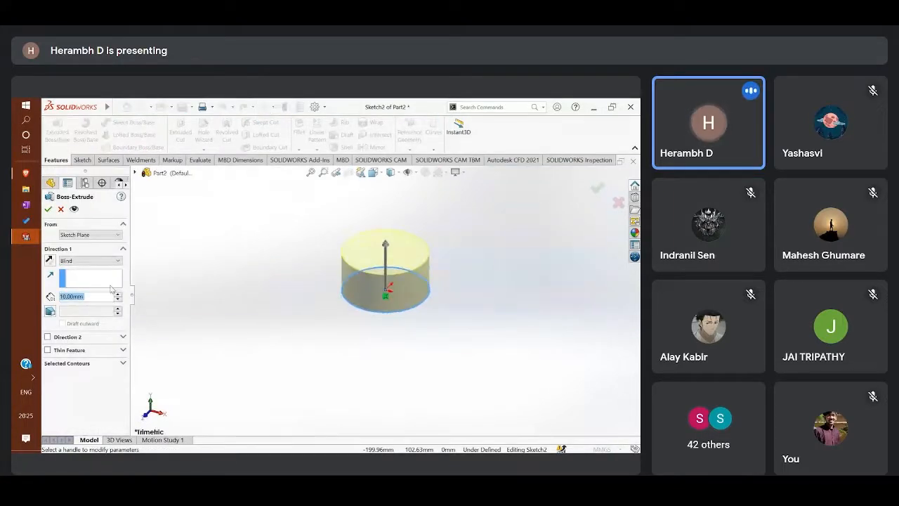
pyautogui.write('60')
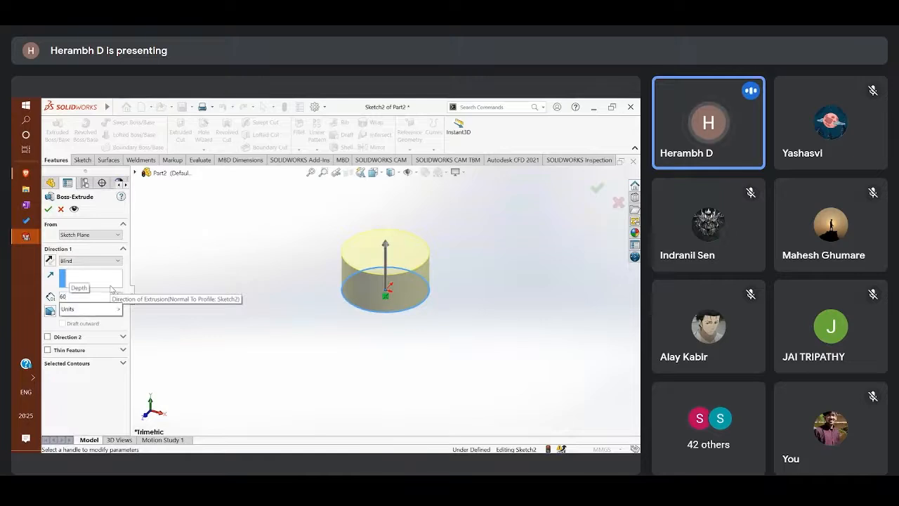
pyautogui.press('Return')
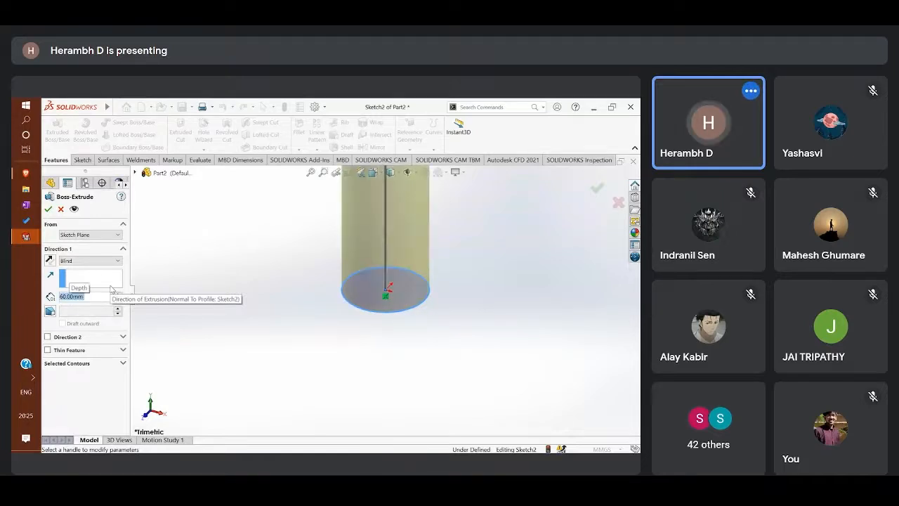
pyautogui.press('Return')
pyautogui.scroll(7, 347, 248)
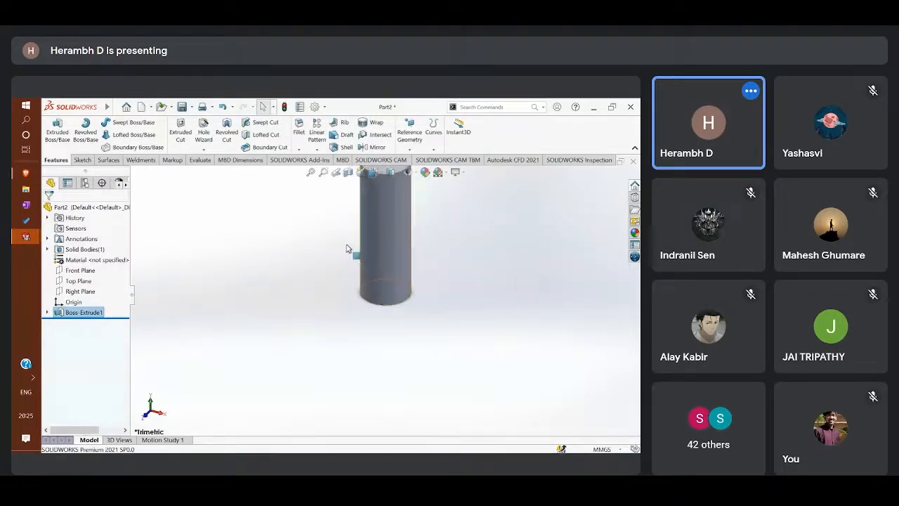
pyautogui.scroll(-4, 464, 246)
pyautogui.scroll(2, 356, 242)
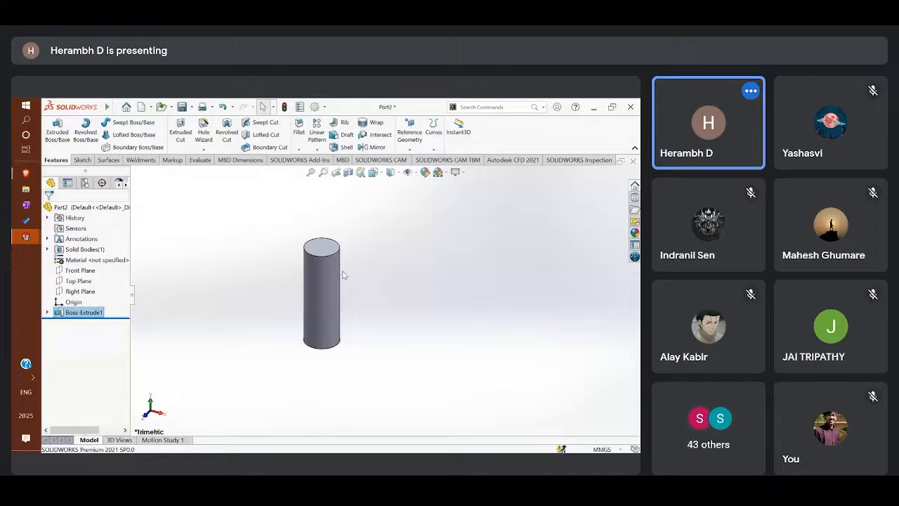
# - Save the cylinder part to the Desktop as Part2 in SOLIDWORKS Part format
pyautogui.scroll(-2, 316, 257)
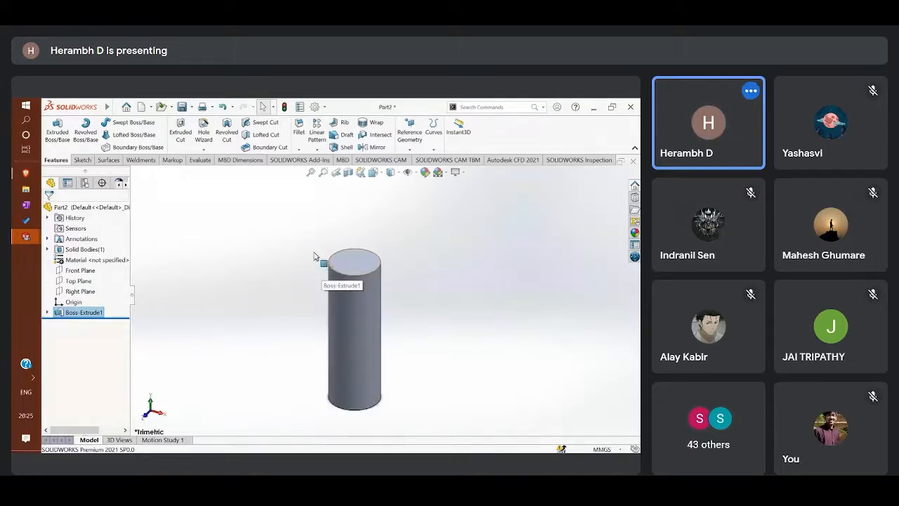
pyautogui.scroll(-1, 295, 281)
pyautogui.scroll(3, 341, 316)
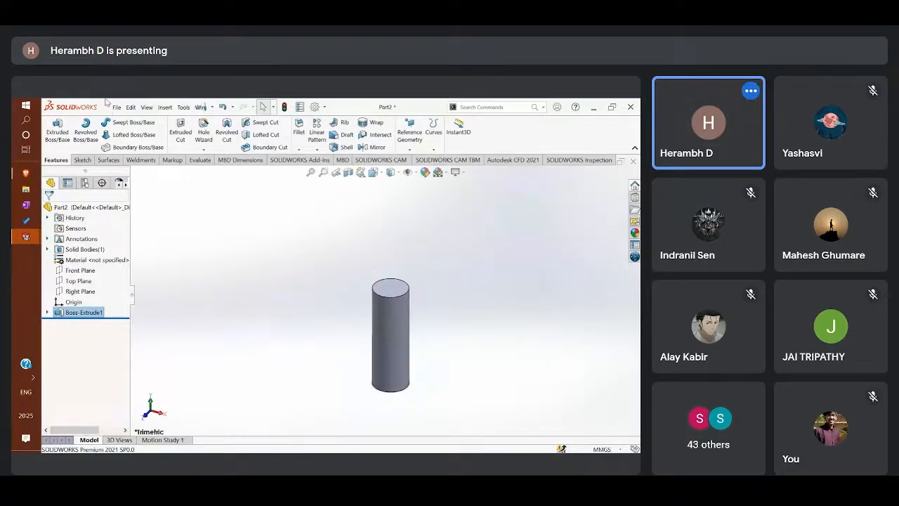
pyautogui.click(130, 108)
pyautogui.moveTo(118, 110)
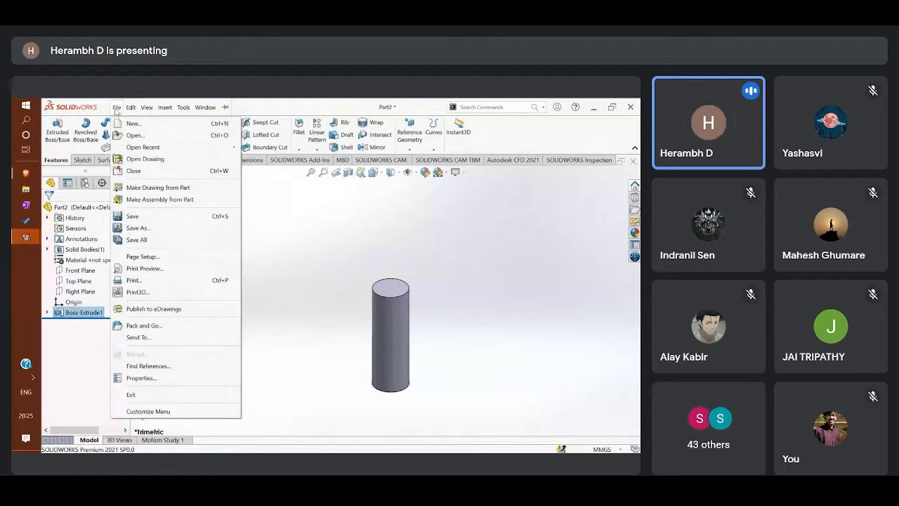
pyautogui.click(325, 232)
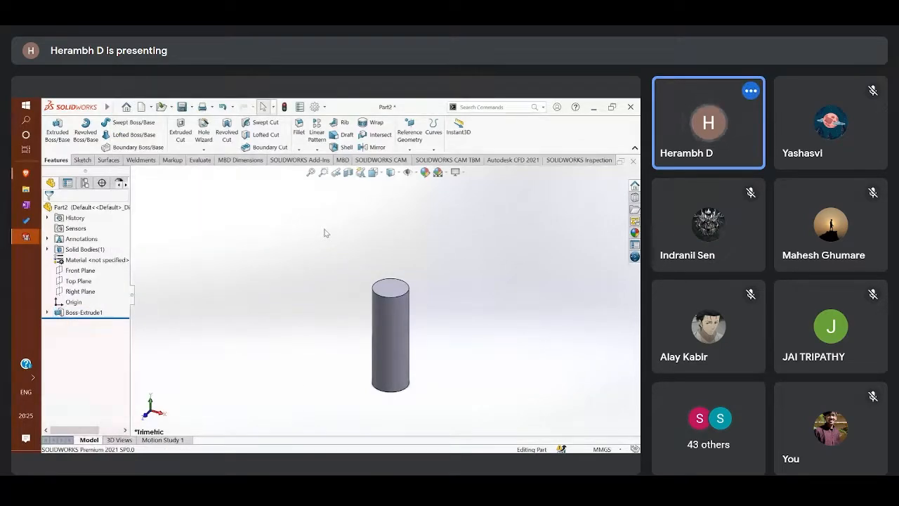
pyautogui.hotkey('ctrl', 's')
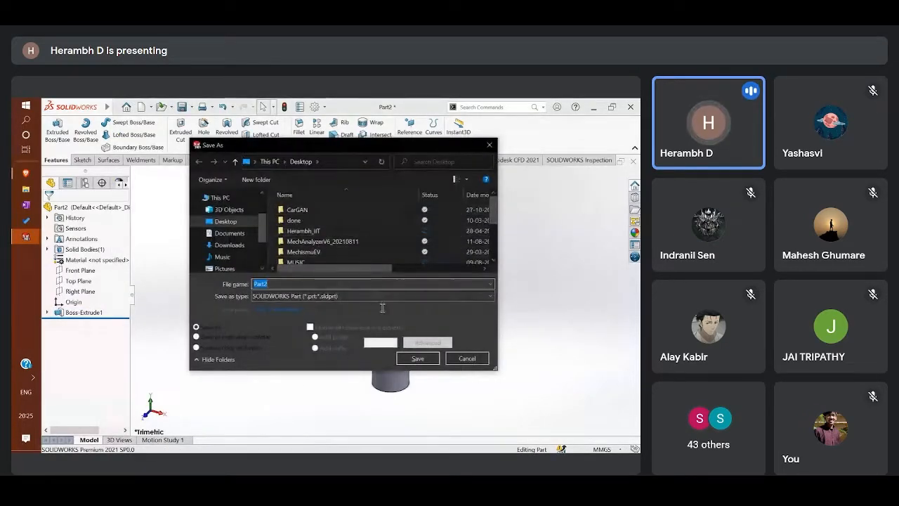
pyautogui.click(417, 359)
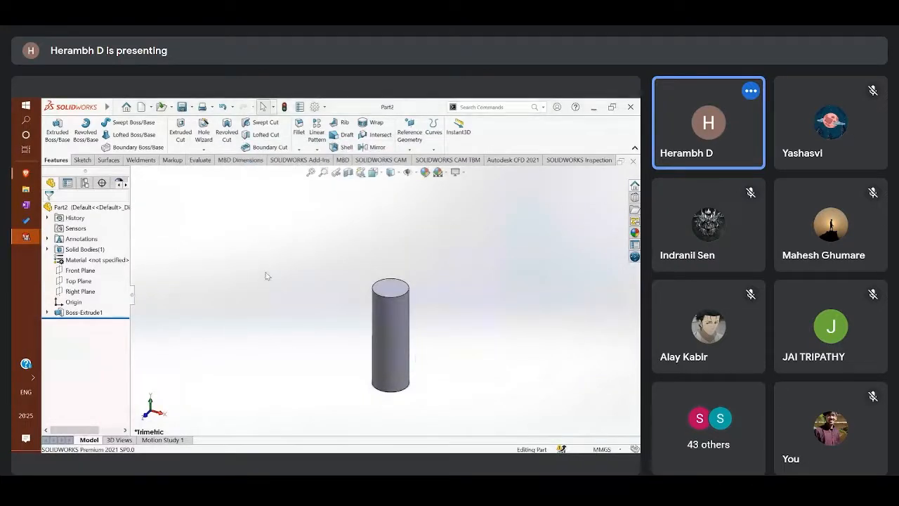
pyautogui.click(117, 107)
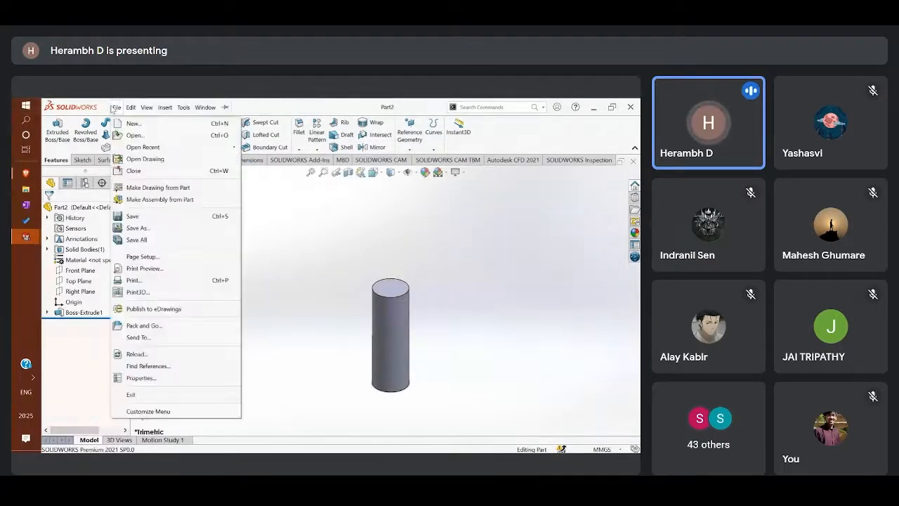
pyautogui.click(135, 135)
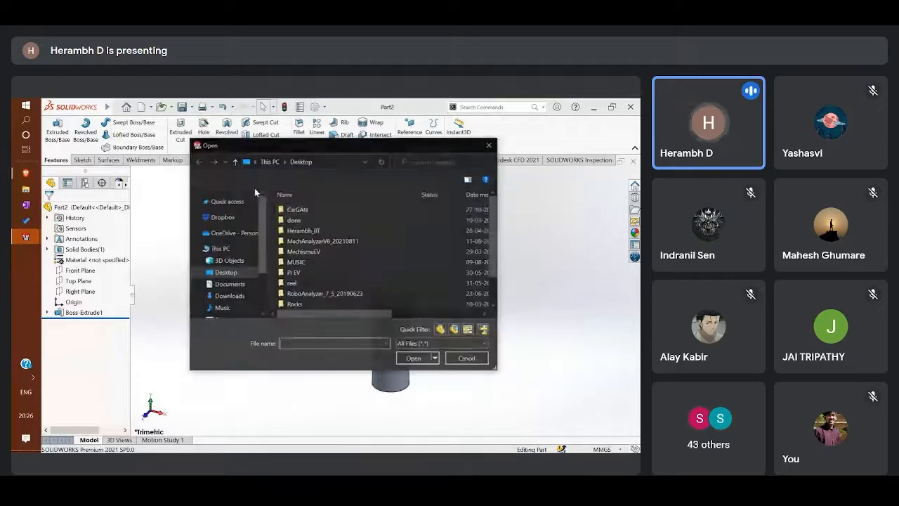
pyautogui.click(491, 146)
# - Create a new assembly and place the cylinder Part2 in it as the first component
pyautogui.click(127, 107)
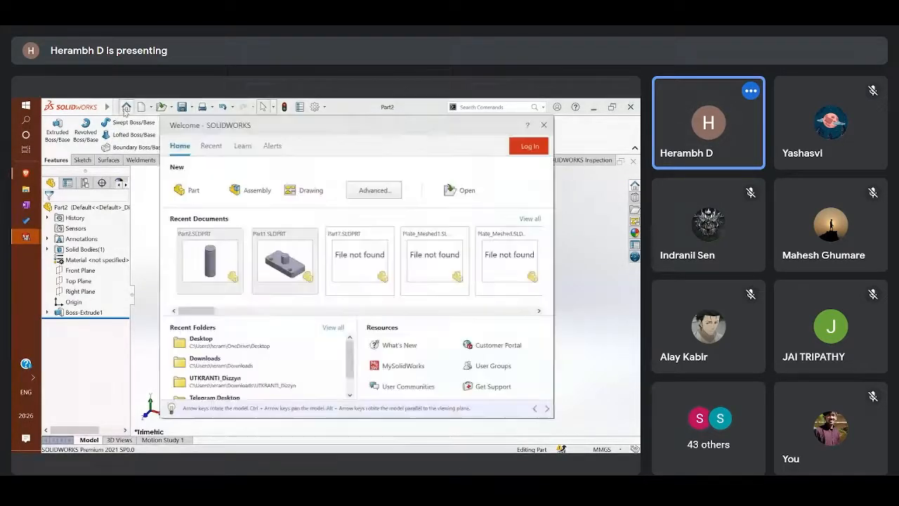
pyautogui.click(235, 190)
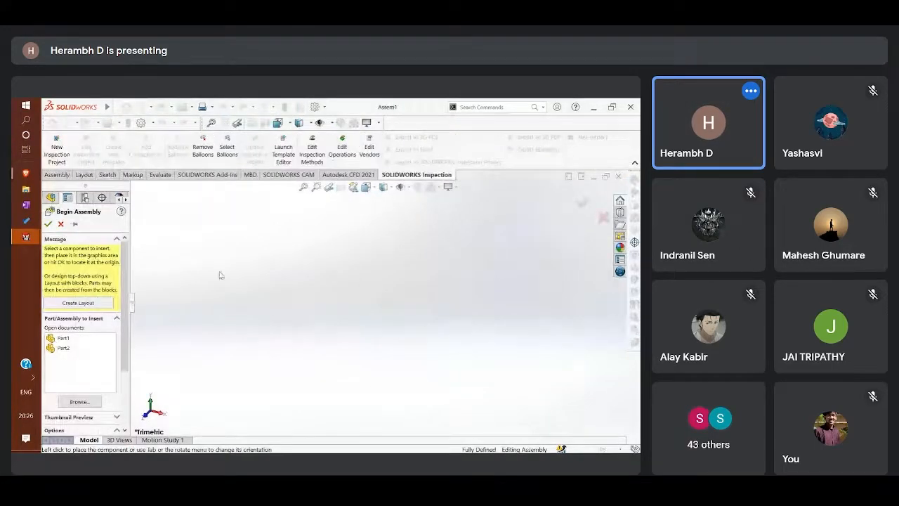
pyautogui.click(67, 341)
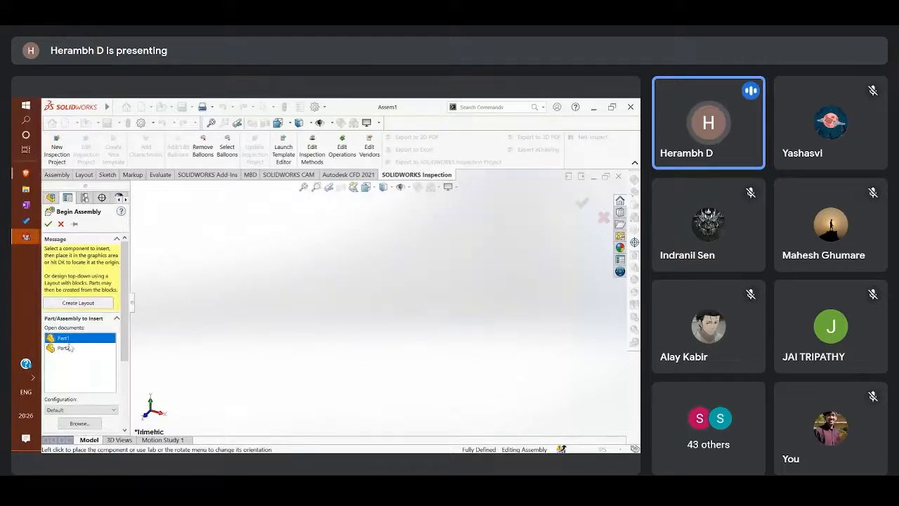
pyautogui.click(69, 349)
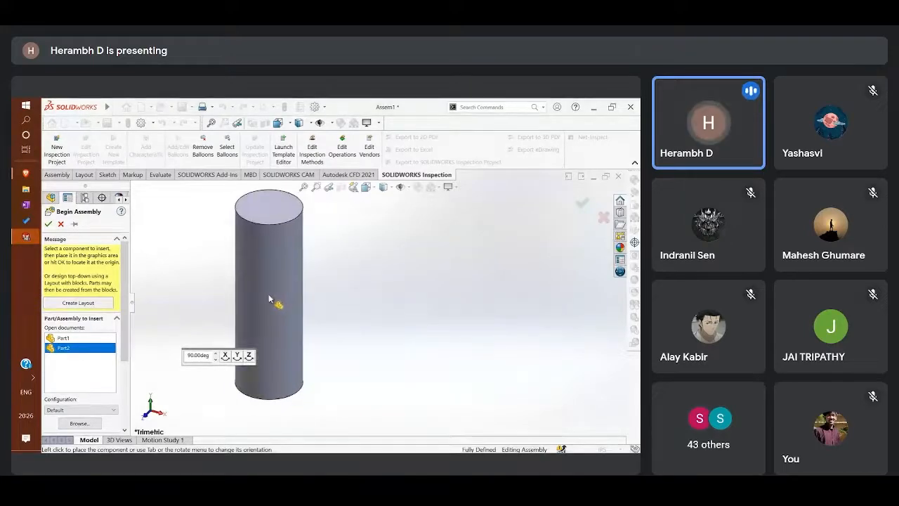
pyautogui.click(272, 352)
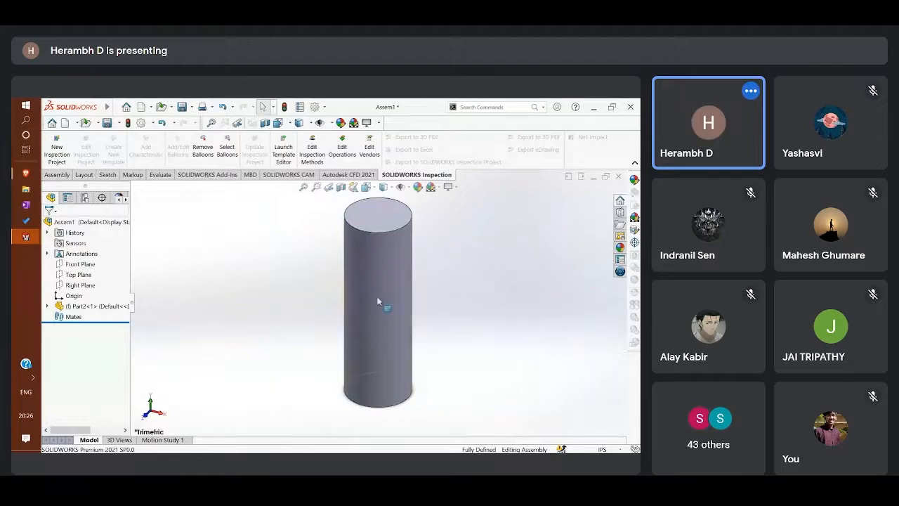
# - Insert the plate Part1 into the assembly and place it beside the cylinder
pyautogui.scroll(3, 341, 269)
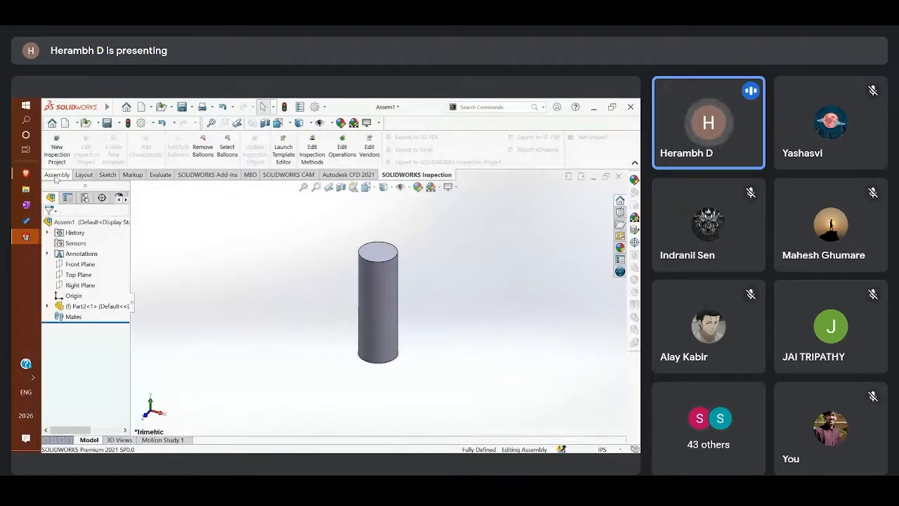
pyautogui.click(56, 175)
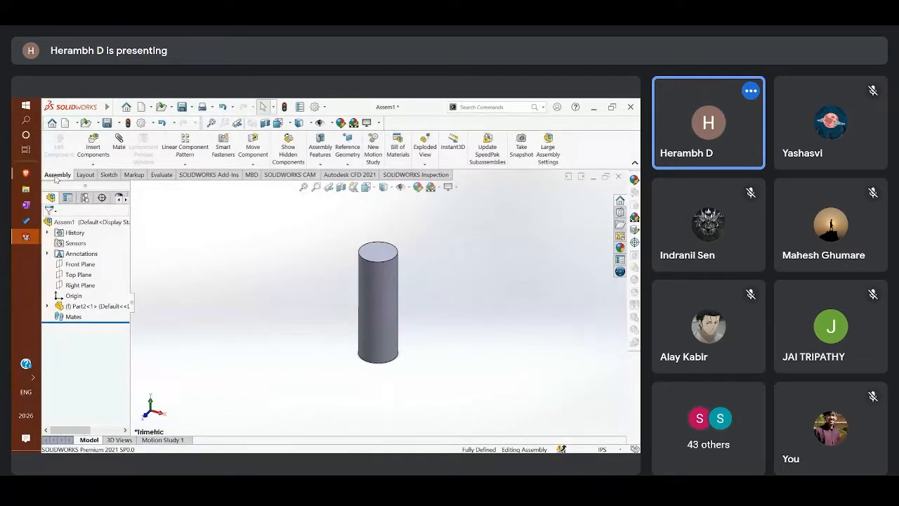
pyautogui.click(103, 158)
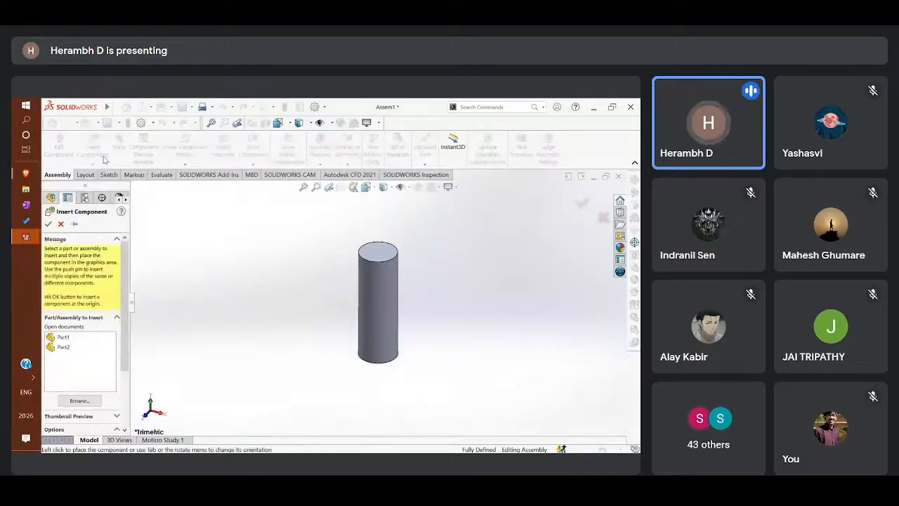
pyautogui.click(63, 339)
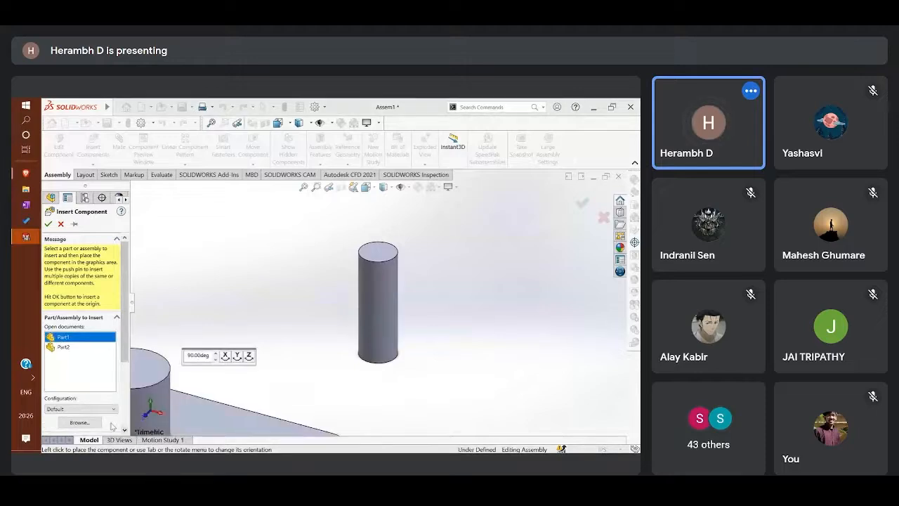
pyautogui.scroll(5, 365, 372)
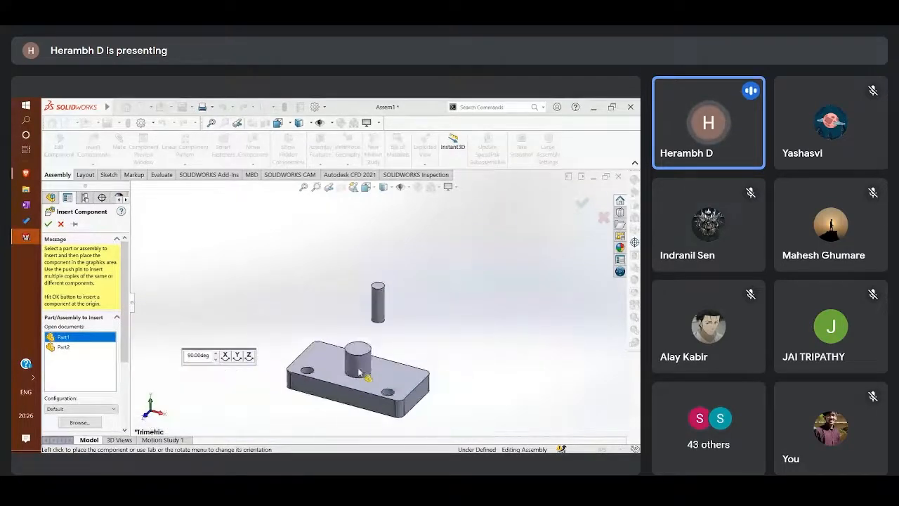
pyautogui.click(343, 330)
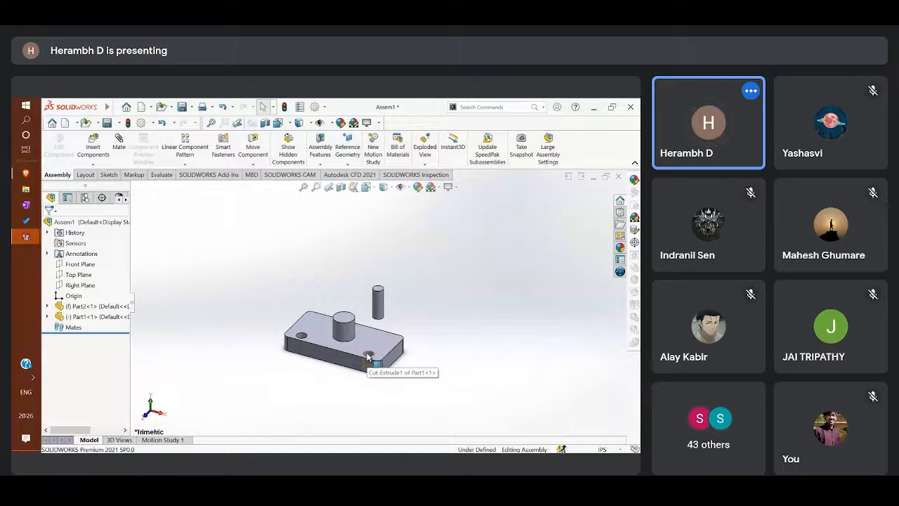
# - Insert a second copy of the cylinder Part2 and place it near the plate
pyautogui.click(97, 140)
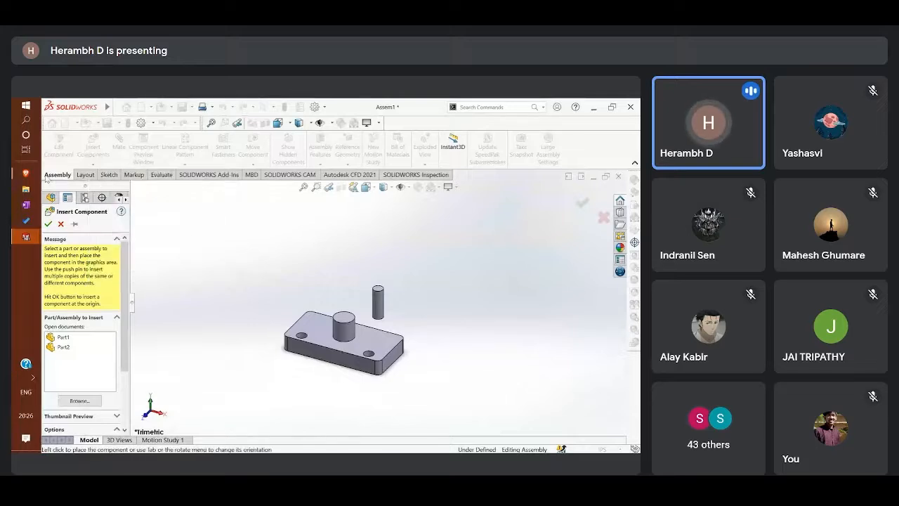
pyautogui.click(63, 347)
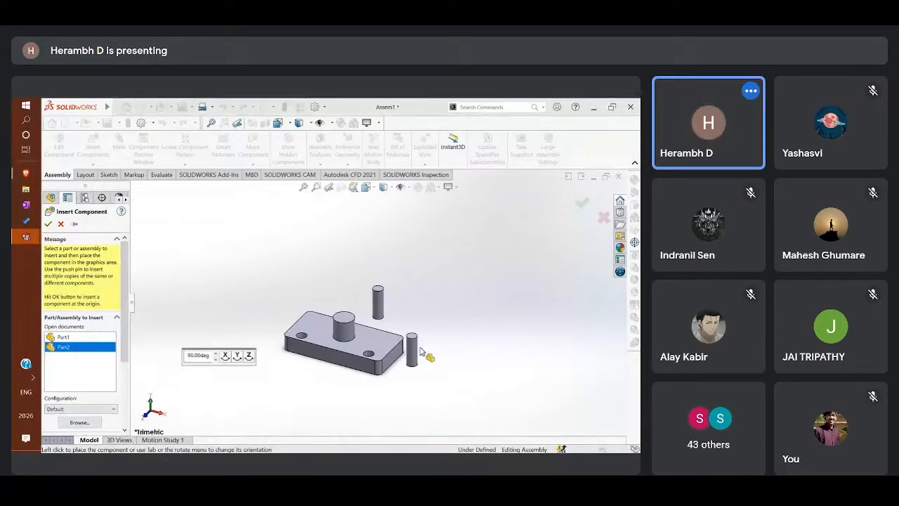
pyautogui.click(423, 316)
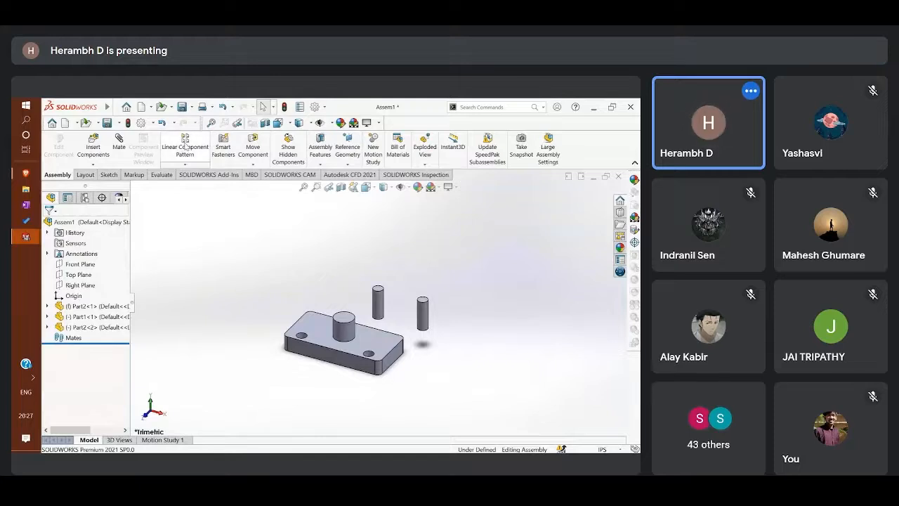
pyautogui.click(86, 175)
pyautogui.click(109, 175)
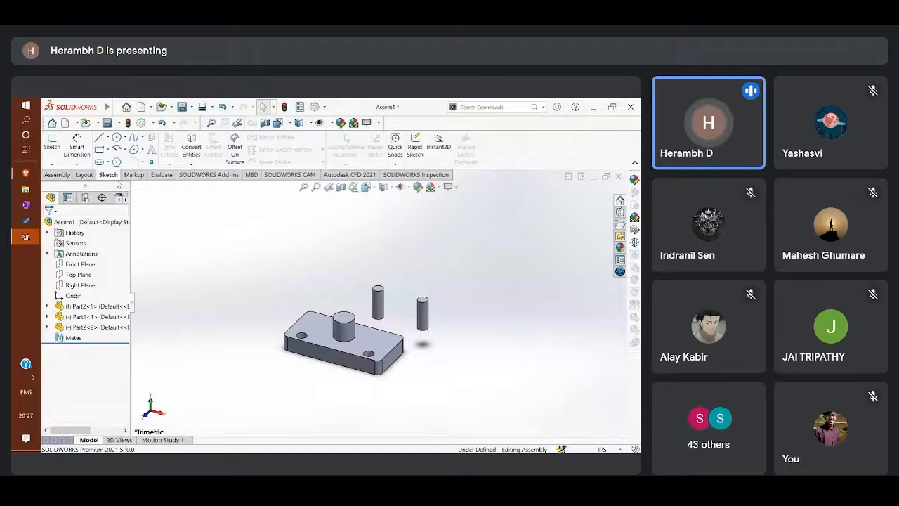
pyautogui.click(135, 175)
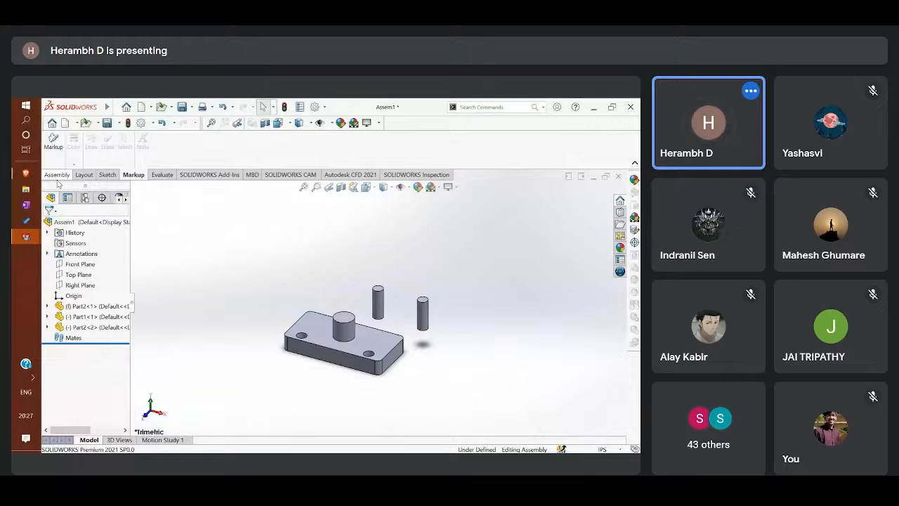
pyautogui.click(57, 176)
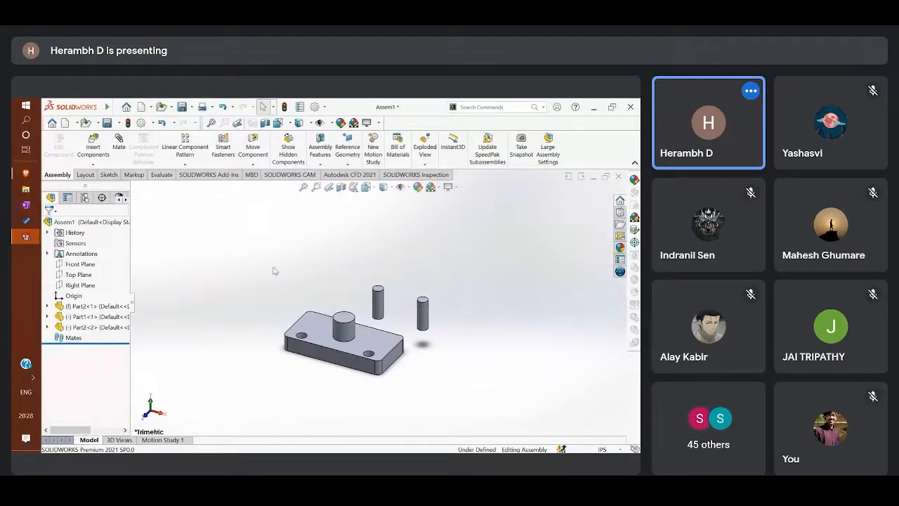
# - Switch to the Google Meet call in the browser, toggle the microphone and open the meeting chat
pyautogui.moveTo(28, 181)
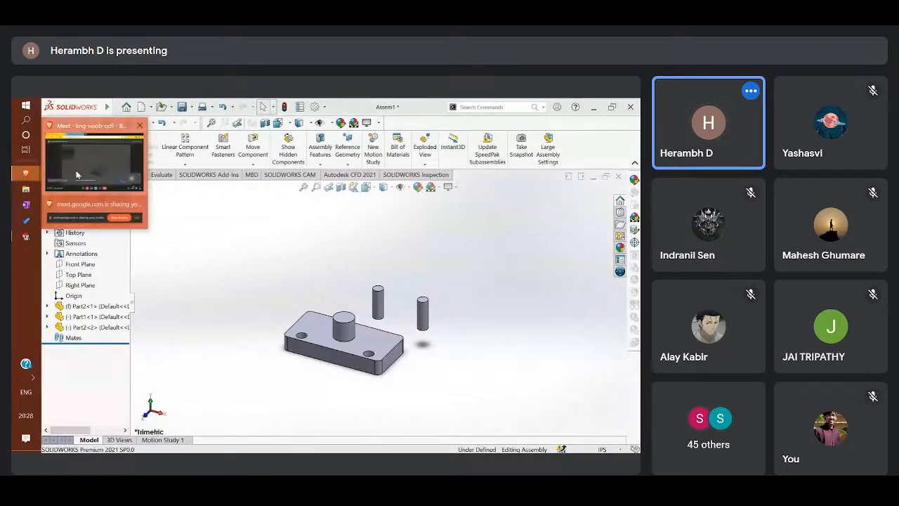
pyautogui.click(77, 175)
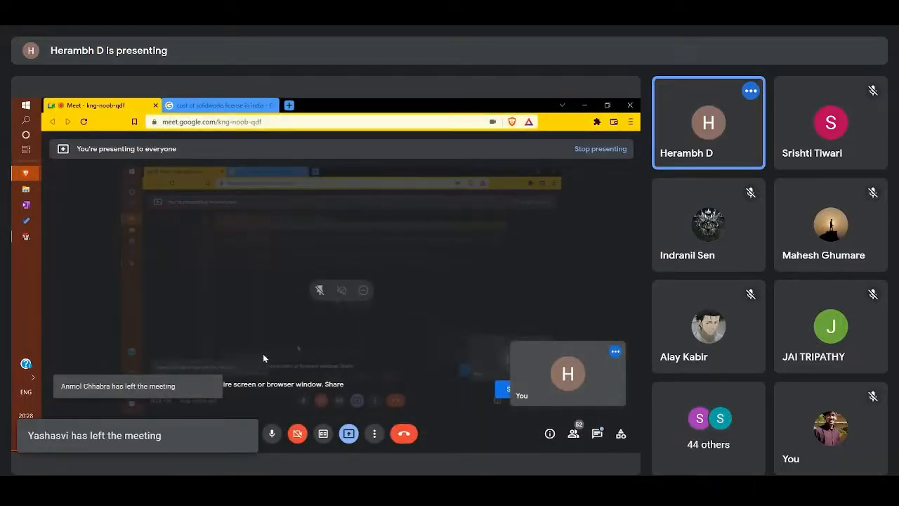
pyautogui.hotkey('ctrl', 'd')
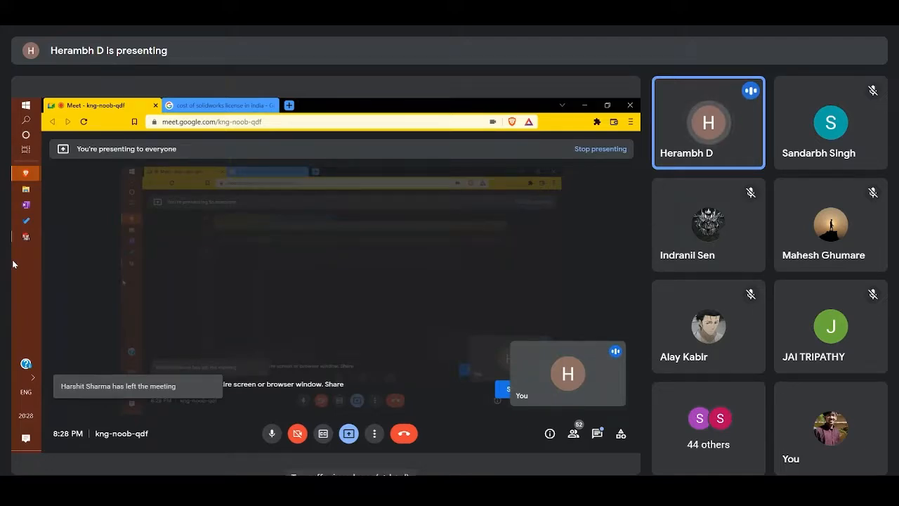
pyautogui.hotkey('ctrl', 'd')
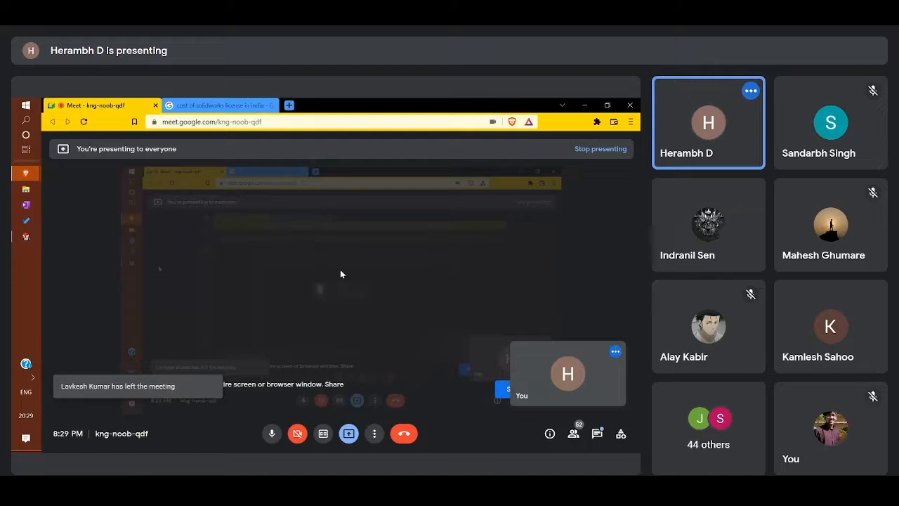
pyautogui.click(597, 433)
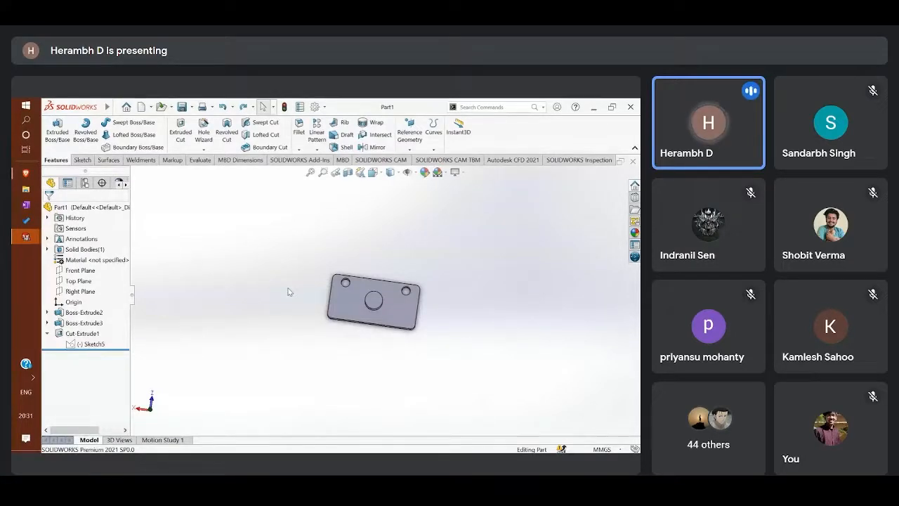
# - Examine the plate in Part1 with its central boss and two holes from several angles
pyautogui.moveTo(325, 353); pyautogui.dragTo(303, 259, button='middle')
pyautogui.moveTo(299, 318); pyautogui.dragTo(295, 337, button='middle')
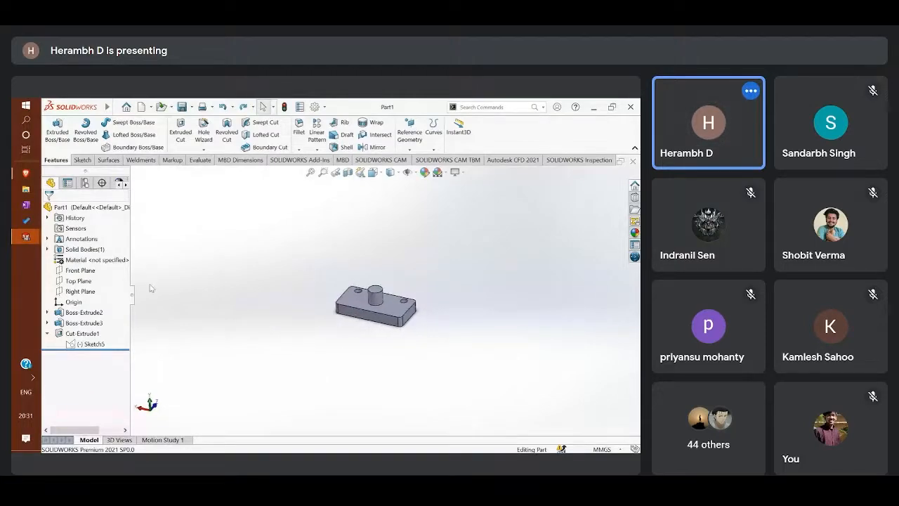
pyautogui.click(29, 244)
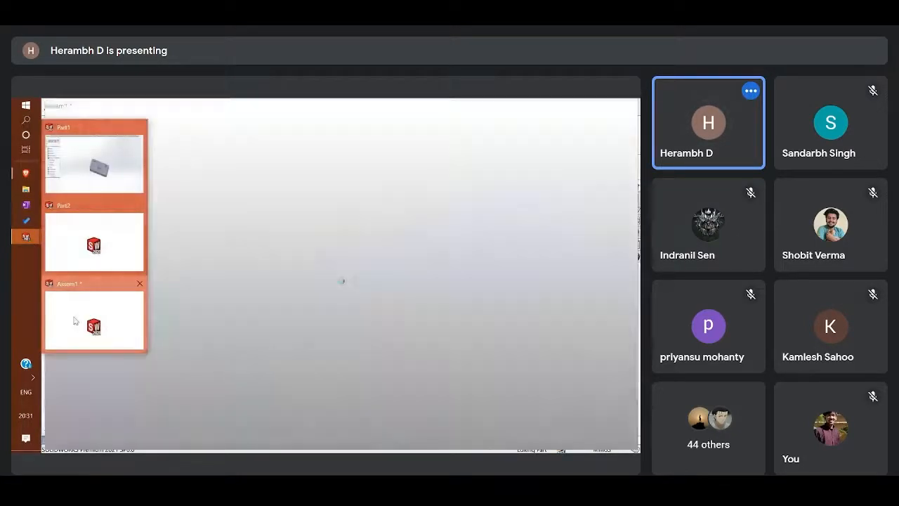
pyautogui.click(76, 321)
pyautogui.scroll(1, 357, 359)
pyautogui.scroll(1, 359, 360)
pyautogui.scroll(-4, 365, 271)
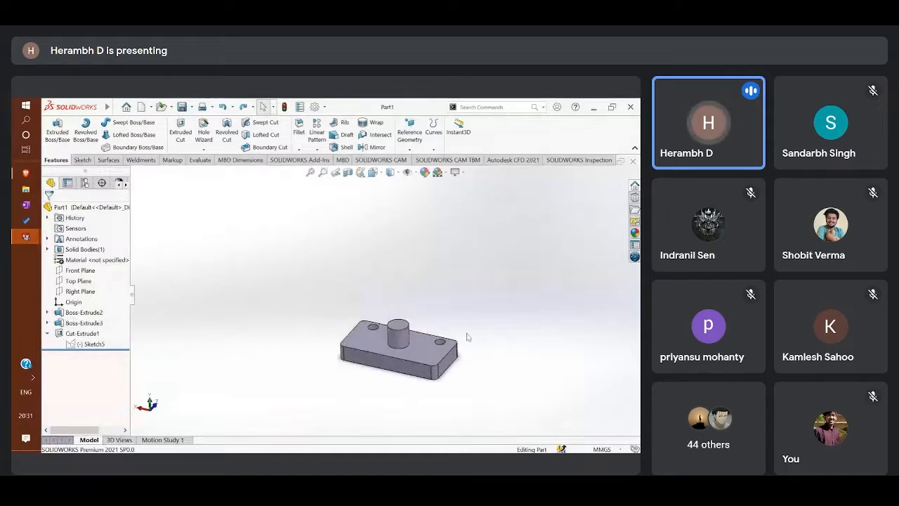
pyautogui.moveTo(487, 315)
pyautogui.mouseDown(button='middle')
pyautogui.moveTo(464, 325)
pyautogui.moveTo(492, 351)
pyautogui.moveTo(467, 320)
pyautogui.moveTo(483, 306)
pyautogui.moveTo(500, 317)
pyautogui.mouseUp(button='middle')
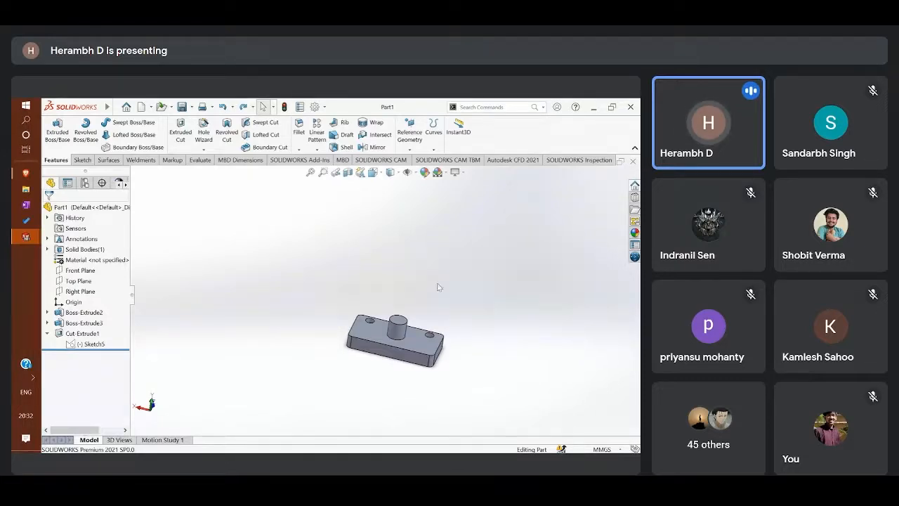
pyautogui.moveTo(435, 290); pyautogui.dragTo(456, 335, button='middle')
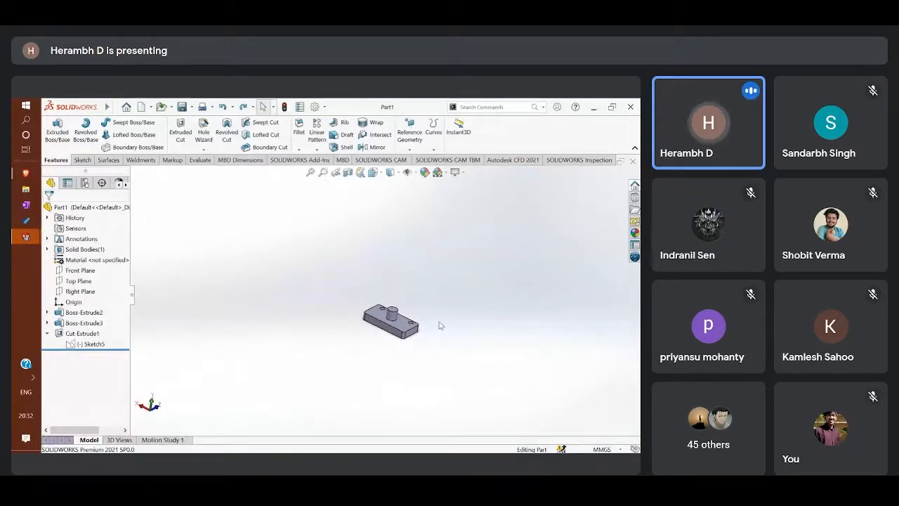
# - Examine the whole plate in Part1 in the isometric view
pyautogui.scroll(3, 440, 325)
pyautogui.scroll(-5, 426, 312)
pyautogui.scroll(-5, 313, 272)
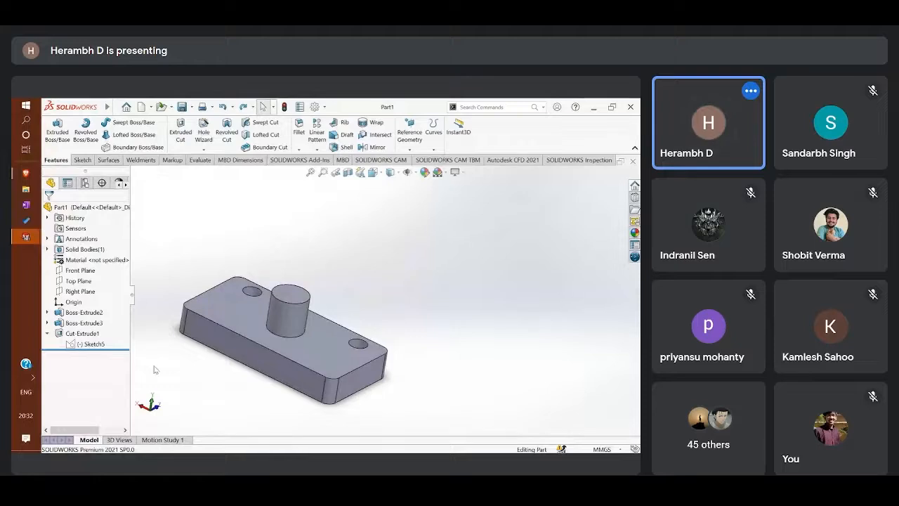
pyautogui.click(372, 174)
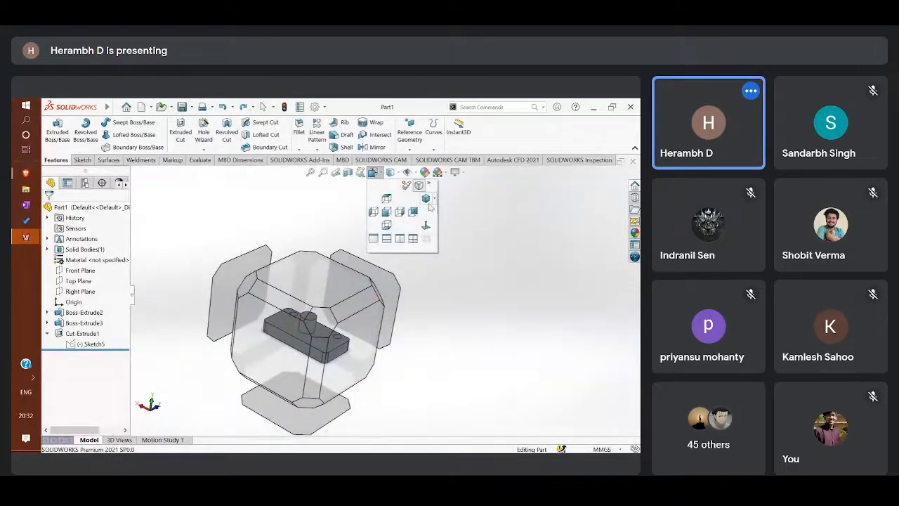
pyautogui.click(427, 201)
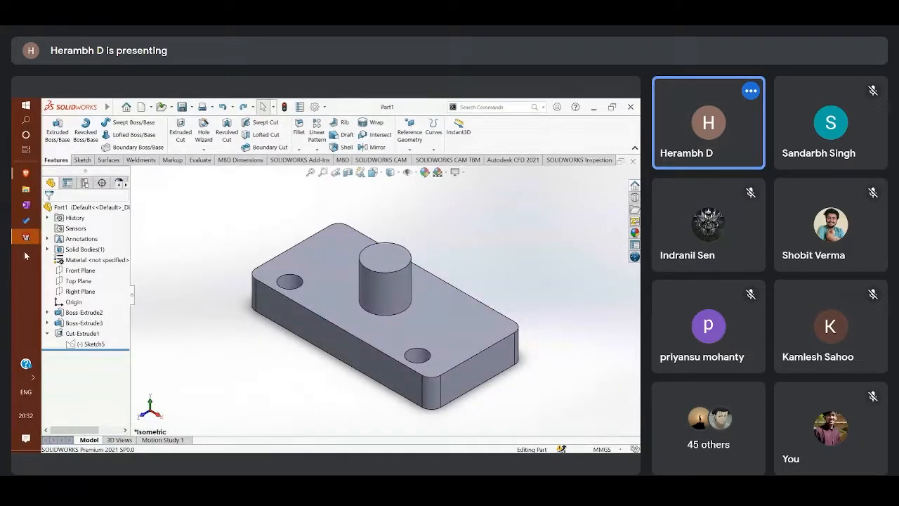
# - Return to the assembly Assem1 and start a mate between the plate and the cylinders
pyautogui.moveTo(25, 237)
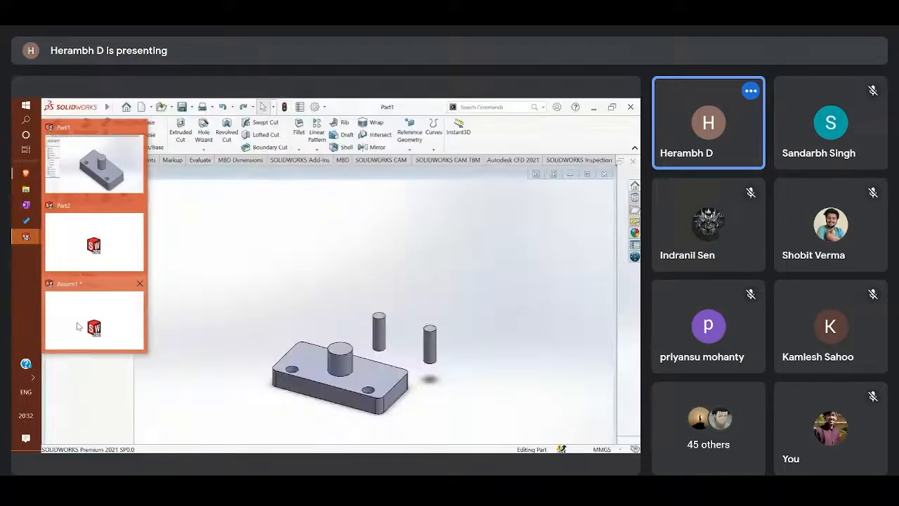
pyautogui.click(77, 325)
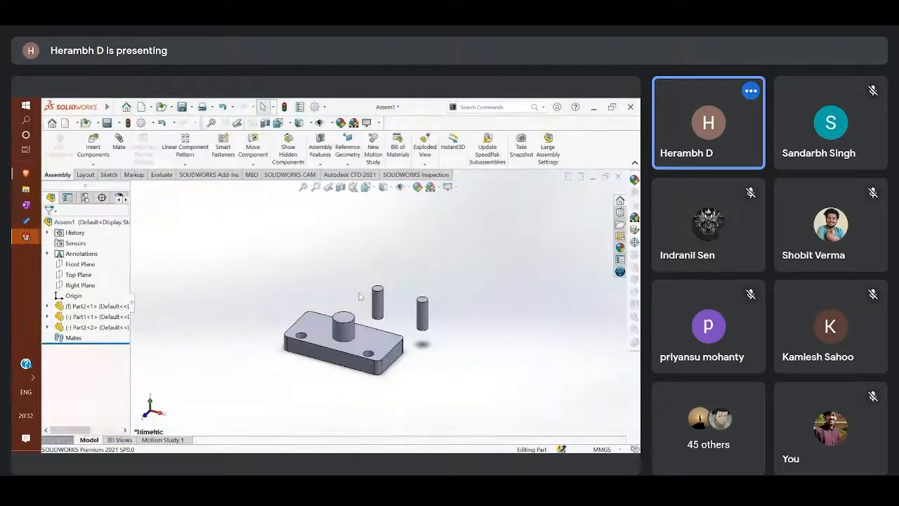
pyautogui.scroll(-2, 359, 296)
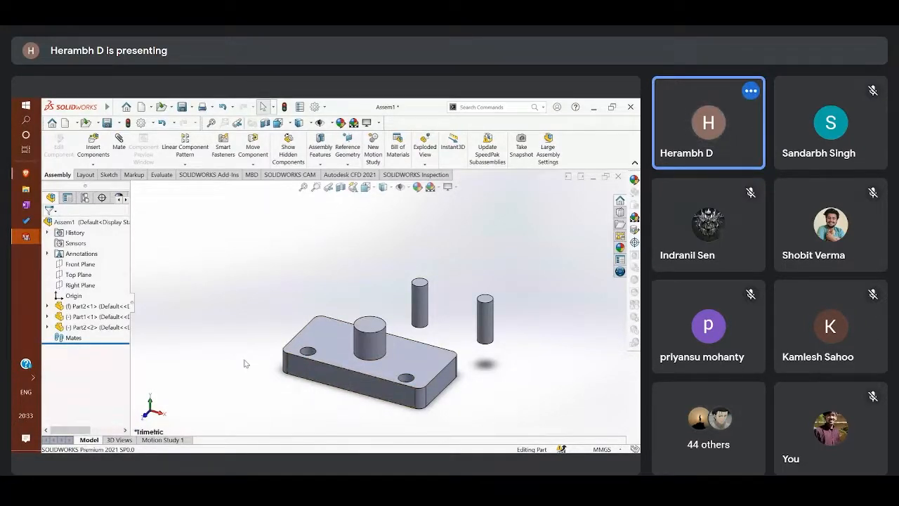
pyautogui.click(119, 149)
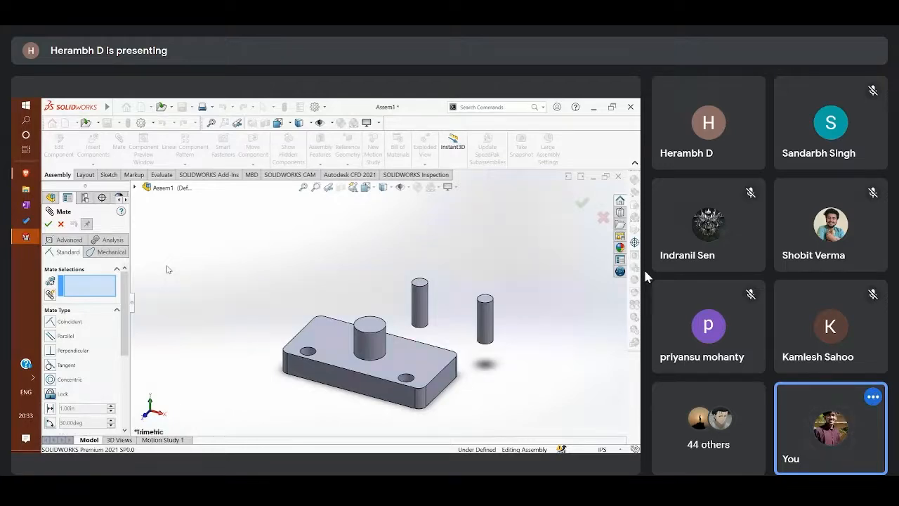
# - Check the meeting's in-call messages for new replies and close the chat
pyautogui.click(836, 498)
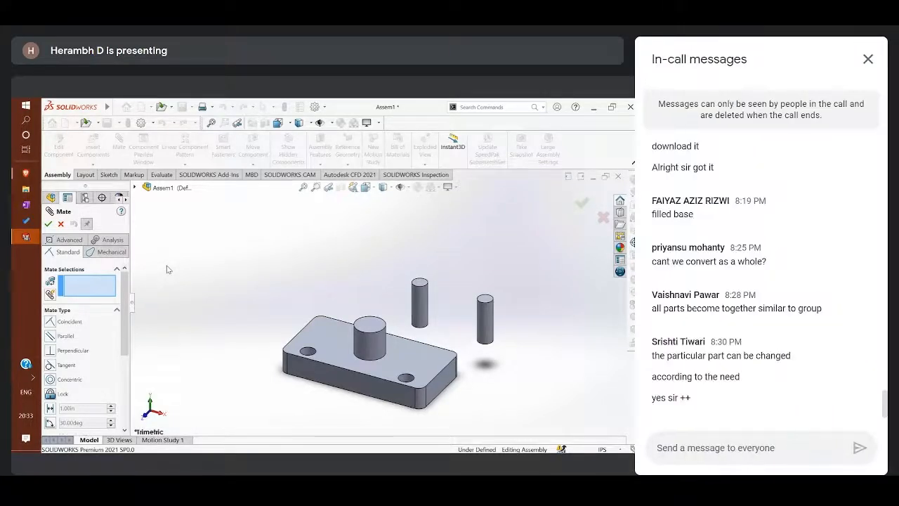
pyautogui.click(868, 60)
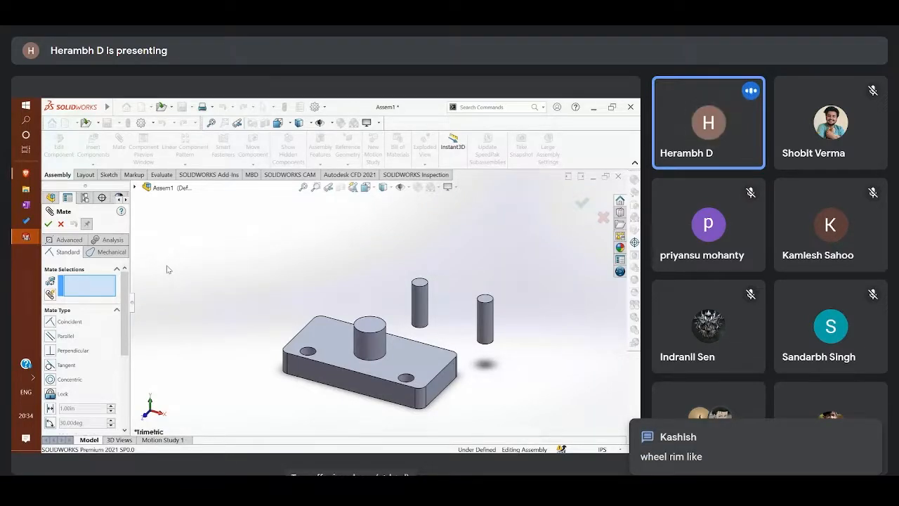
pyautogui.click(350, 496)
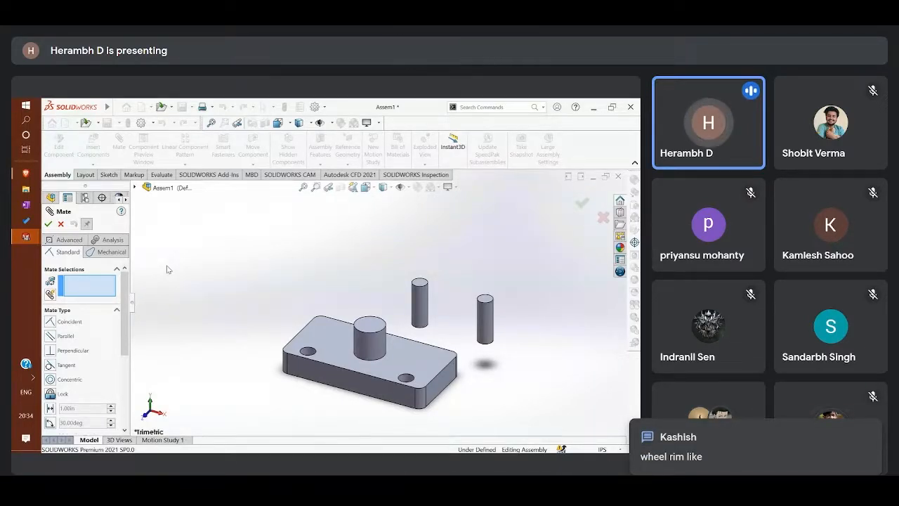
pyautogui.click(837, 496)
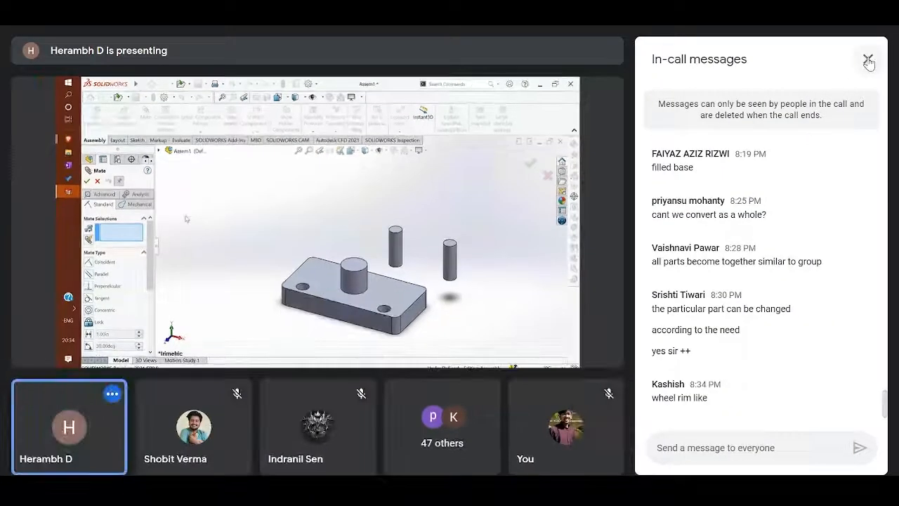
pyautogui.click(867, 59)
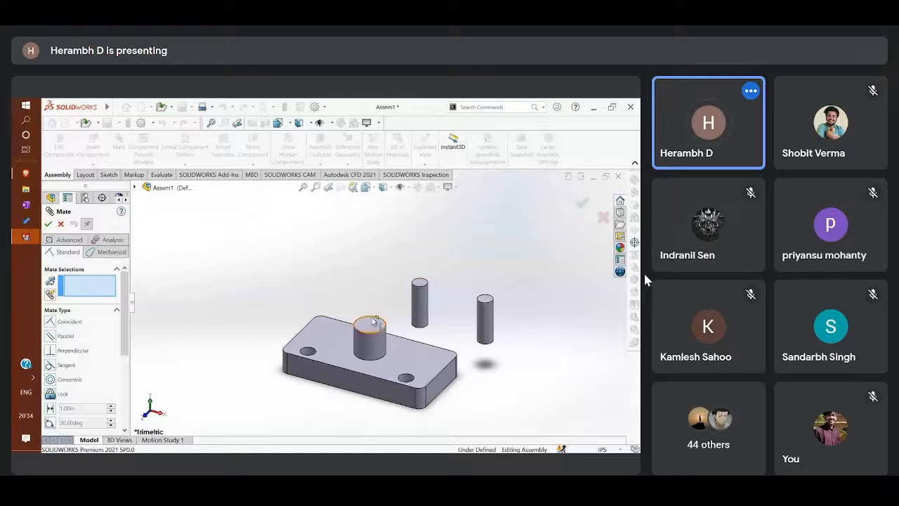
# - Mate the first cylinder's side face concentric with the hole at the plate's left end
pyautogui.scroll(1, 435, 290)
pyautogui.scroll(-3, 426, 301)
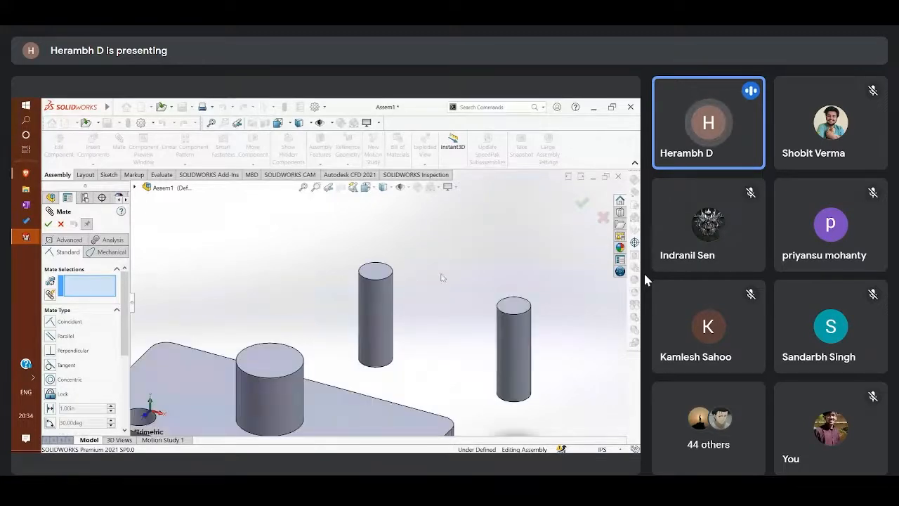
pyautogui.click(379, 314)
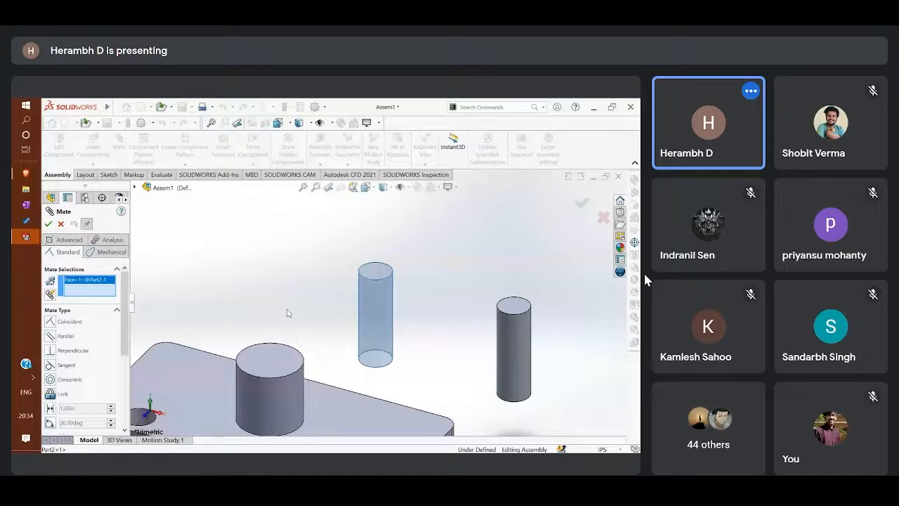
pyautogui.scroll(3, 287, 313)
pyautogui.scroll(-5, 262, 358)
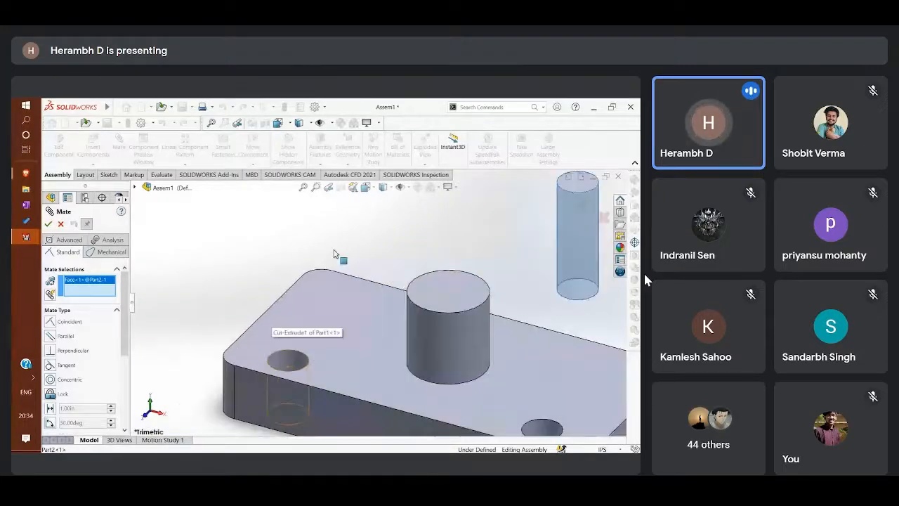
pyautogui.scroll(-2, 334, 254)
pyautogui.scroll(2, 372, 302)
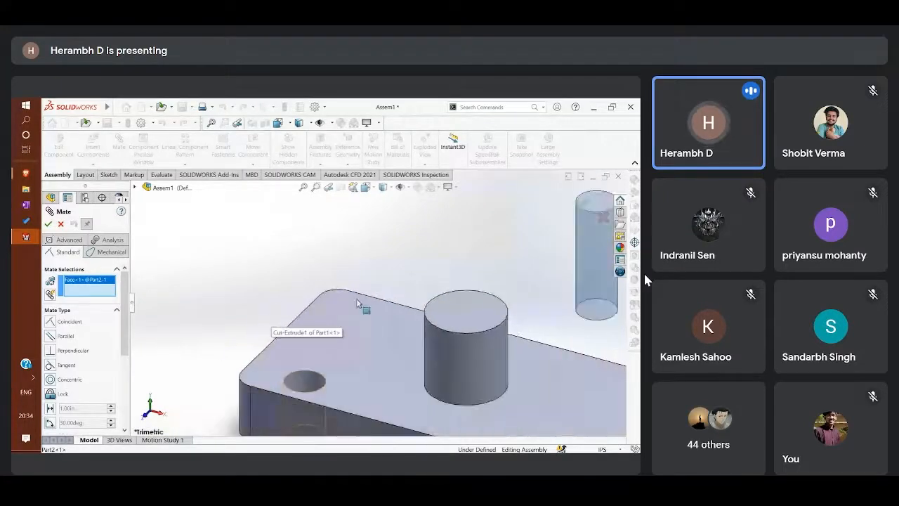
pyautogui.click(312, 380)
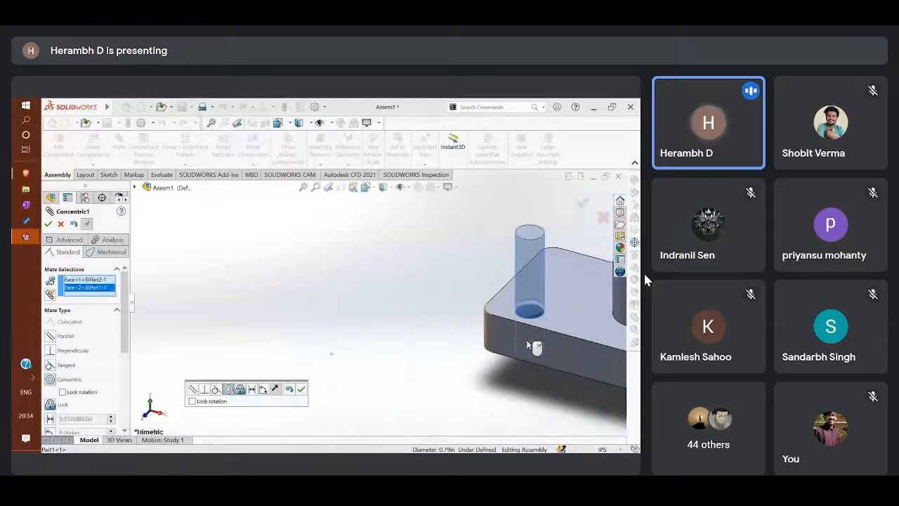
pyautogui.scroll(5, 530, 344)
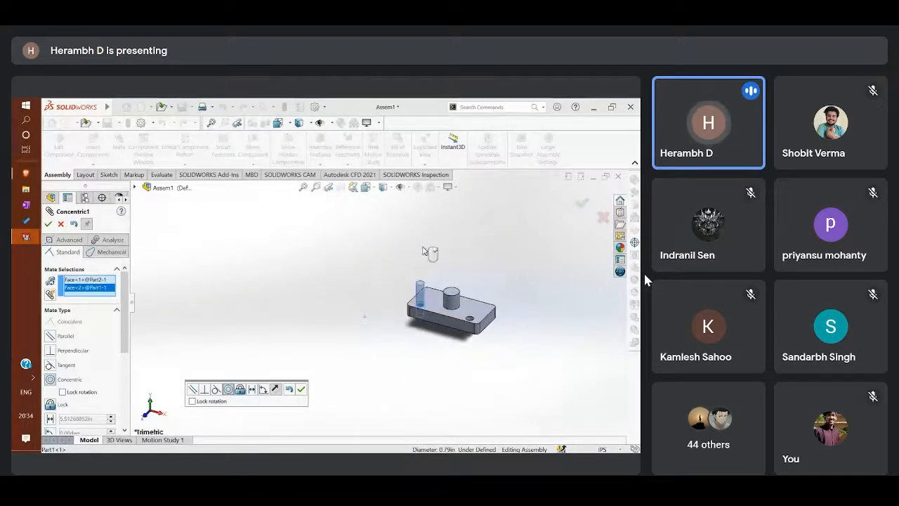
pyautogui.scroll(-3, 459, 274)
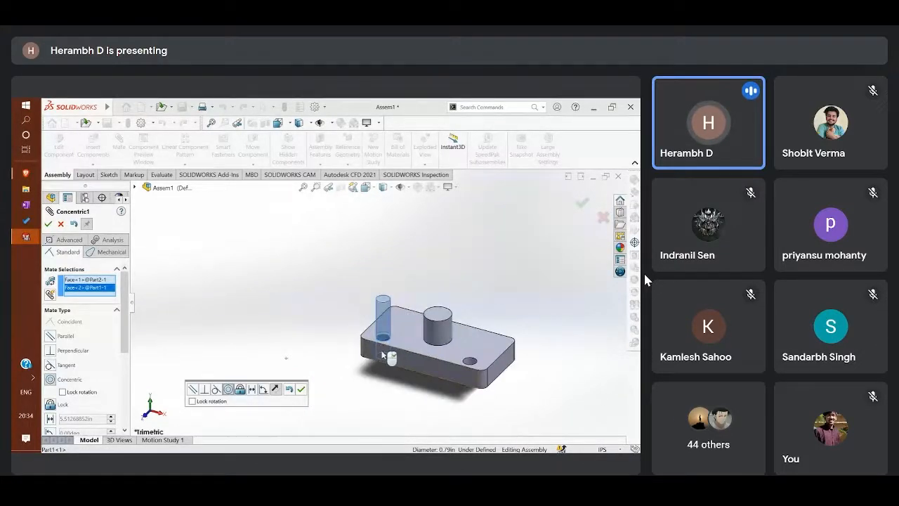
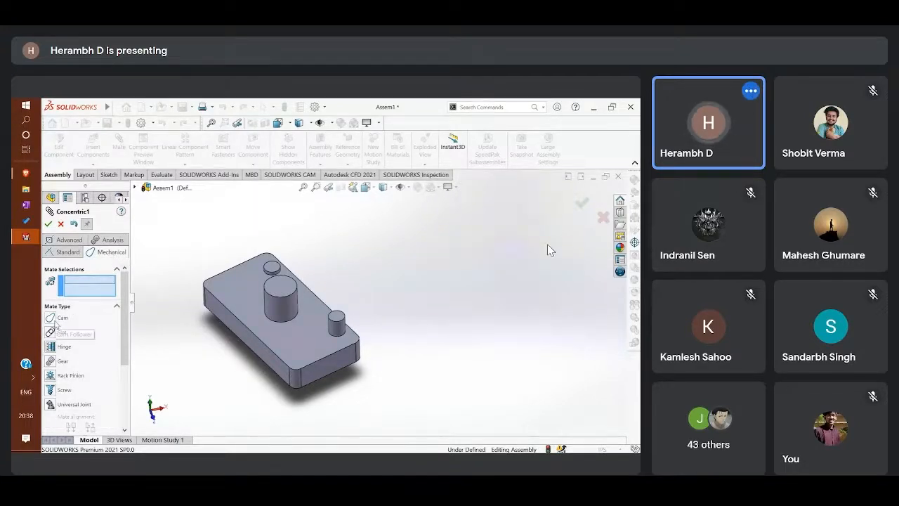
# - Look through the list of people in the meeting and close it
pyautogui.moveTo(337, 413)
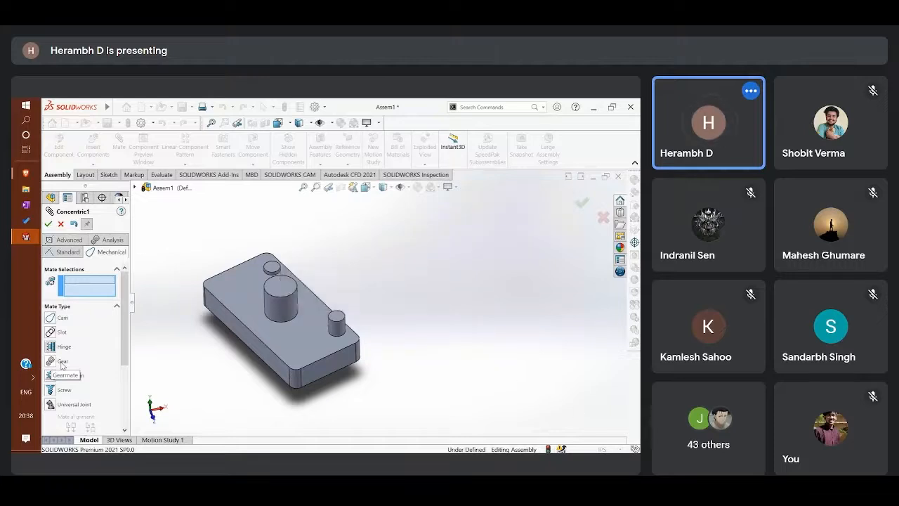
pyautogui.click(802, 490)
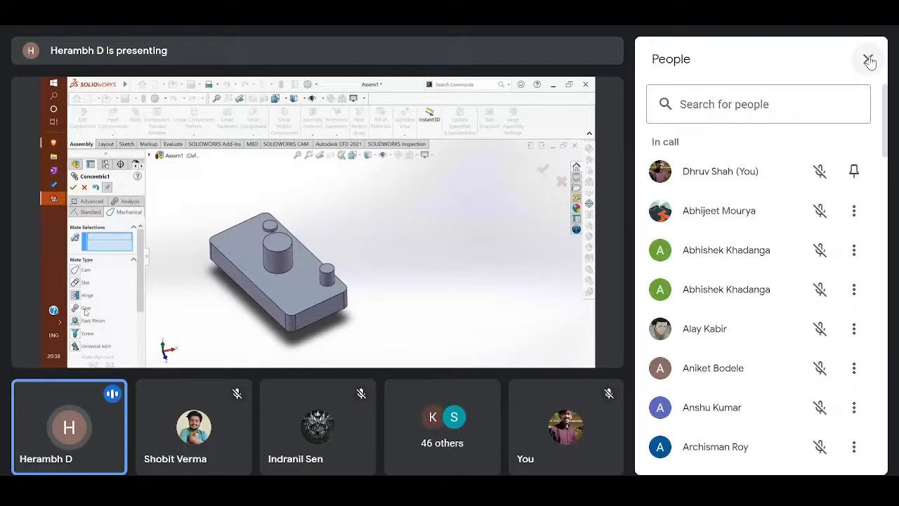
pyautogui.click(869, 62)
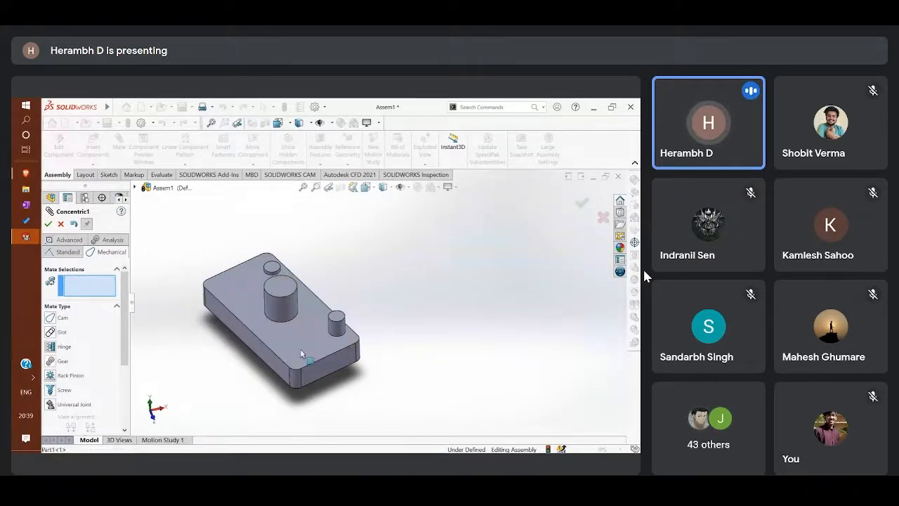
# - Swing the plate about the mated cylinder to test its remaining freedom of movement, and leave the Mate command
pyautogui.moveTo(299, 350)
pyautogui.mouseDown()
pyautogui.moveTo(294, 359)
pyautogui.moveTo(298, 330)
pyautogui.moveTo(273, 342)
pyautogui.moveTo(302, 345)
pyautogui.mouseUp()
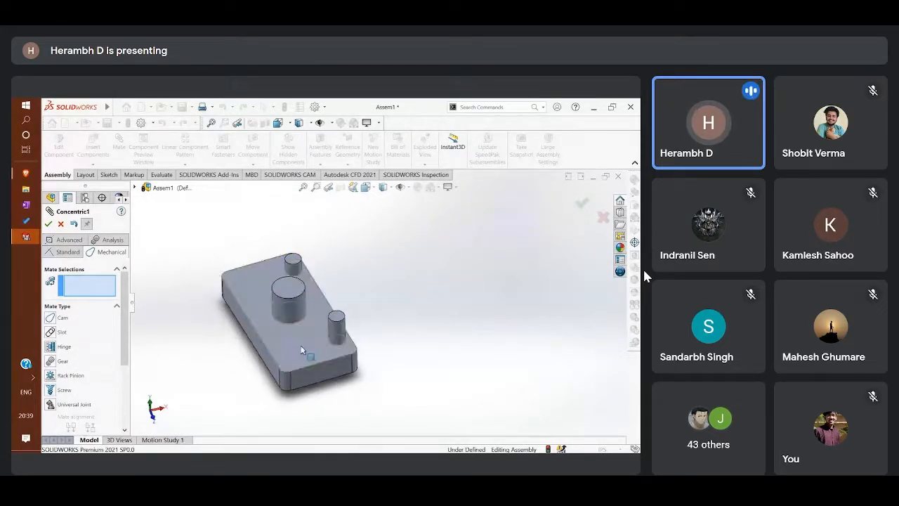
pyautogui.moveTo(295, 266); pyautogui.dragTo(297, 264)
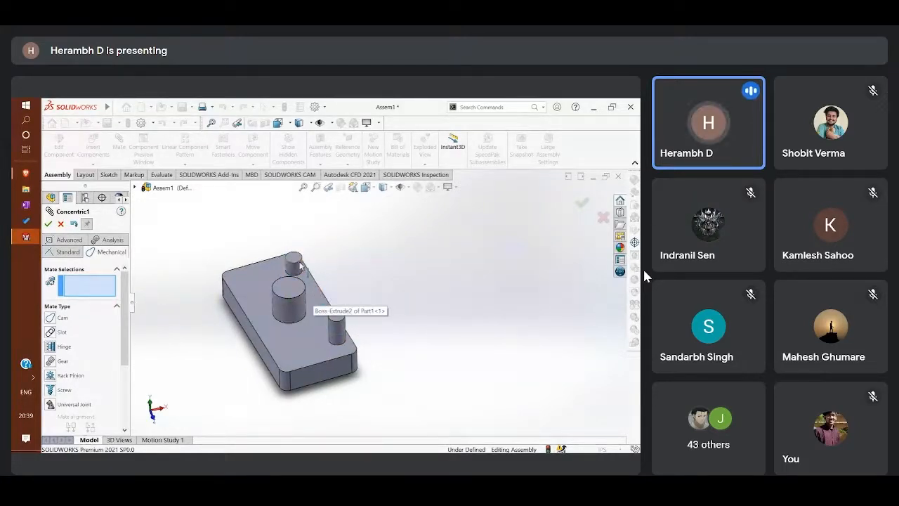
pyautogui.moveTo(295, 257); pyautogui.dragTo(269, 265)
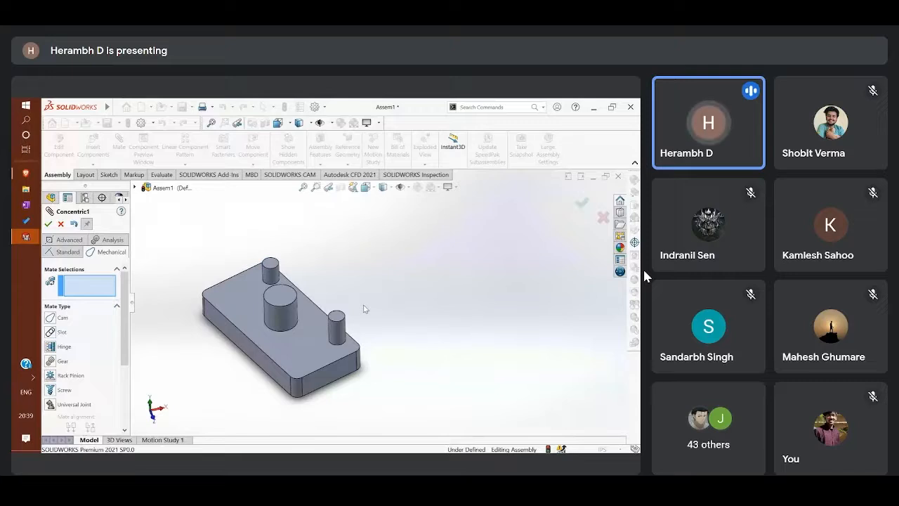
pyautogui.click(61, 223)
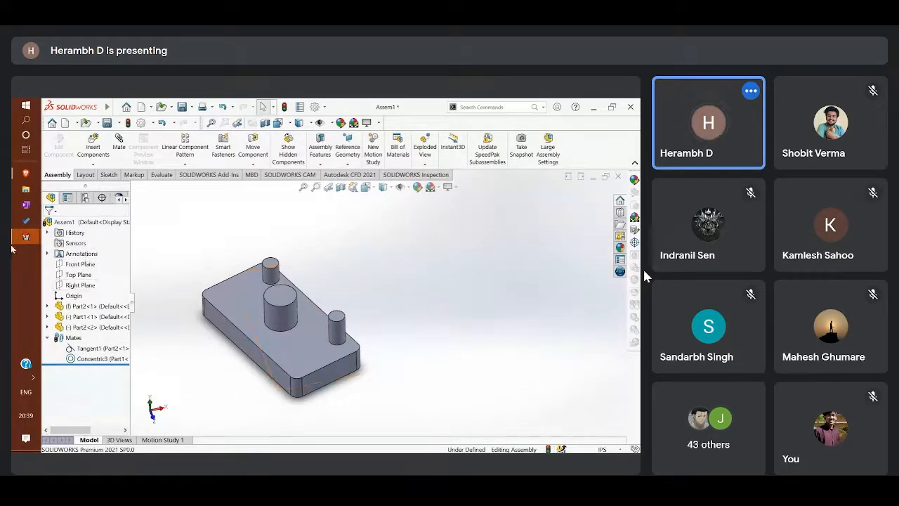
# - Switch to the cylinder Part2 and examine its extruded body
pyautogui.moveTo(26, 237)
pyautogui.click(110, 241)
pyautogui.moveTo(30, 243)
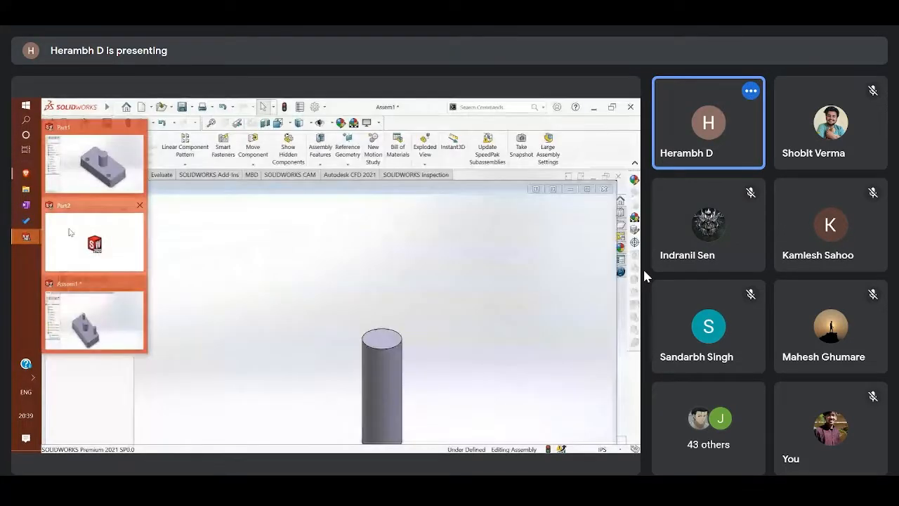
pyautogui.click(70, 231)
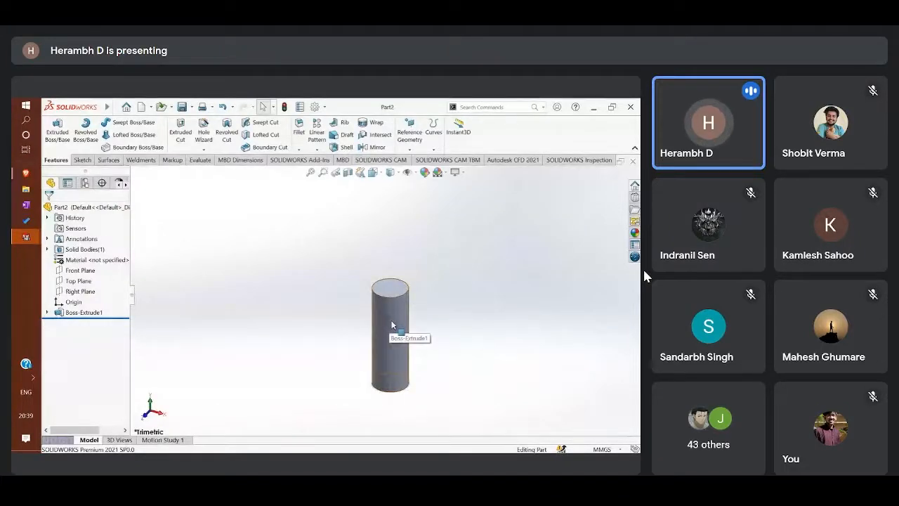
pyautogui.click(385, 314)
pyautogui.click(344, 222)
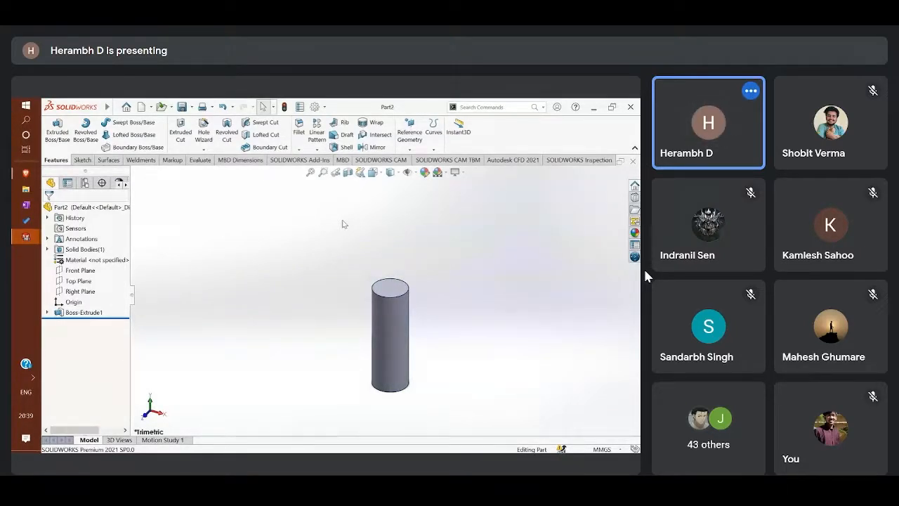
pyautogui.hotkey('ctrl', 'd')
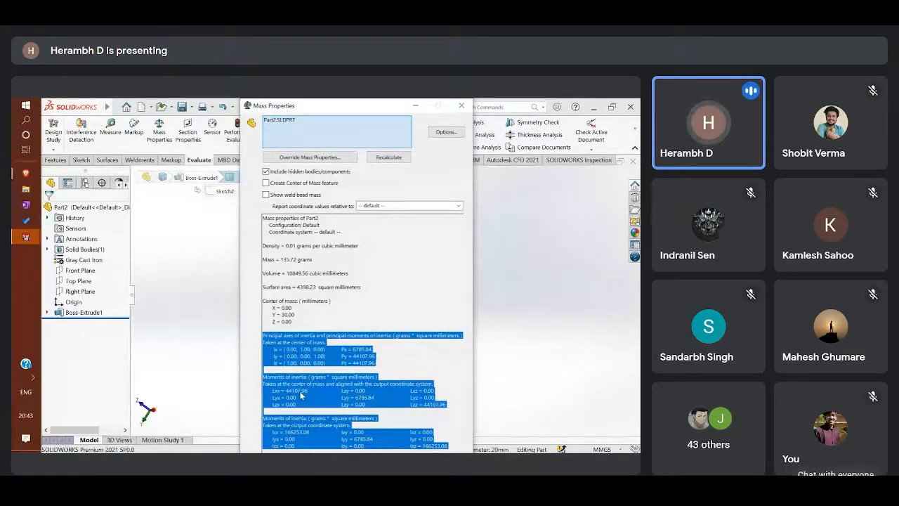
# - Check the in-call messages for answers about materials, close the chat and toggle the microphone
pyautogui.click(836, 492)
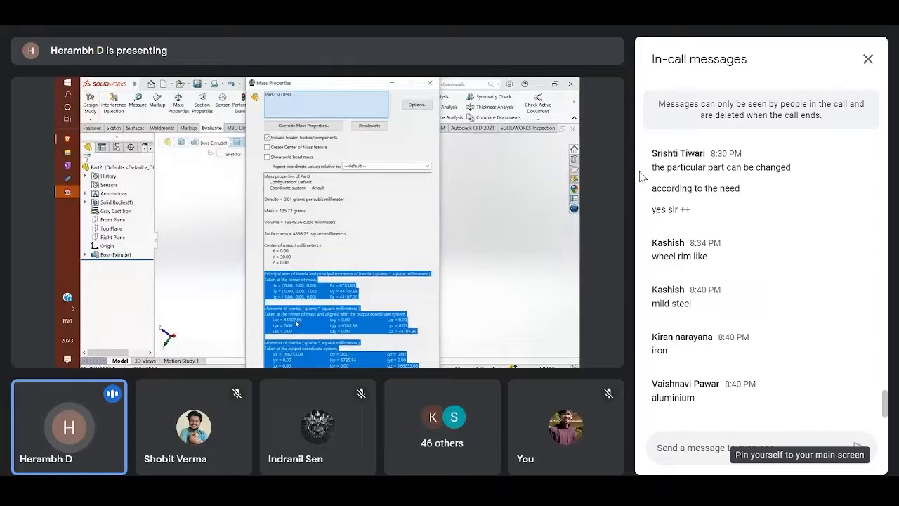
pyautogui.click(869, 59)
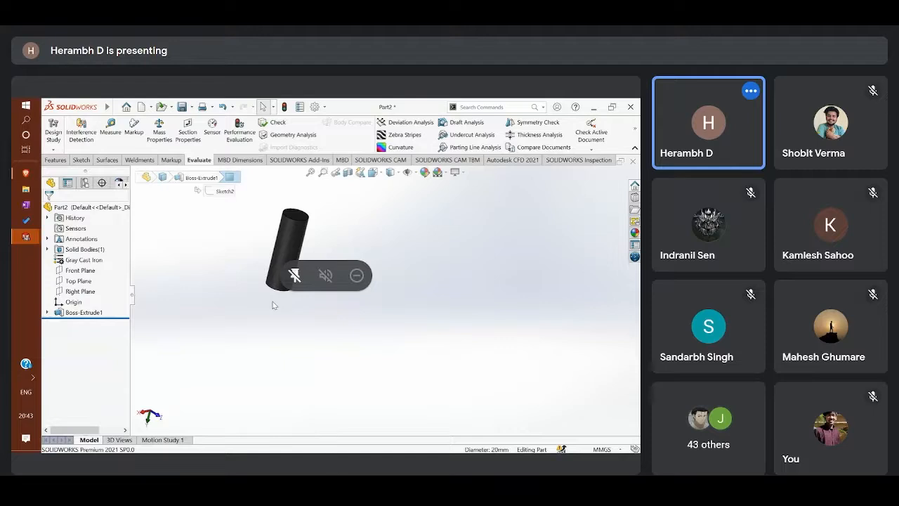
pyautogui.click(312, 497)
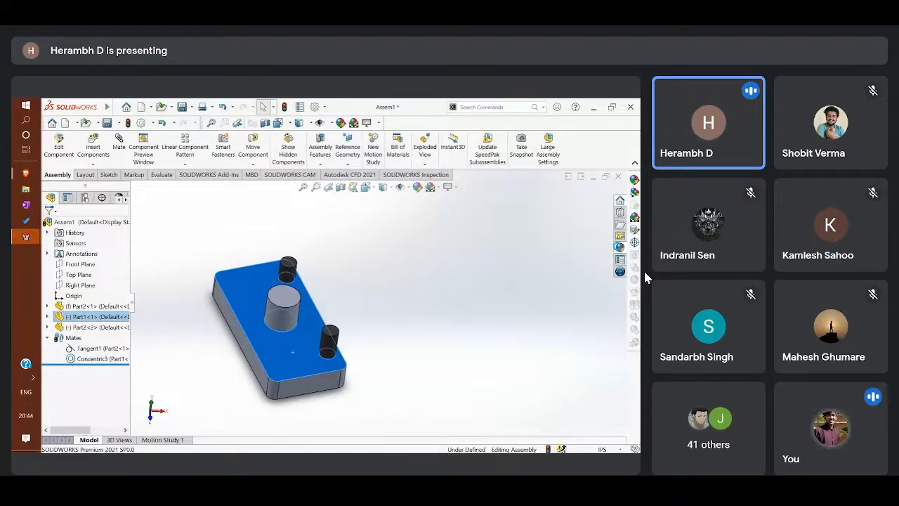
# - Apply the color appearance from the appearances library to the whole assembly
pyautogui.click(620, 247)
pyautogui.click(594, 205)
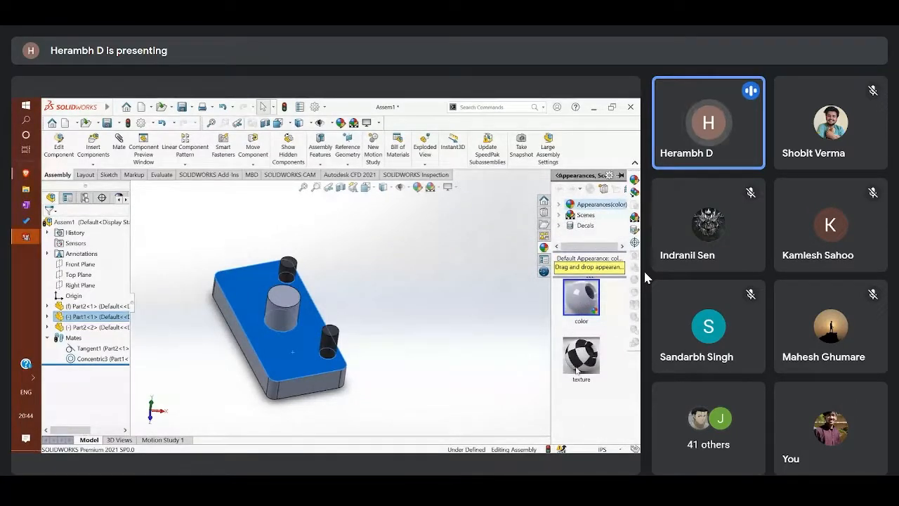
pyautogui.click(582, 308)
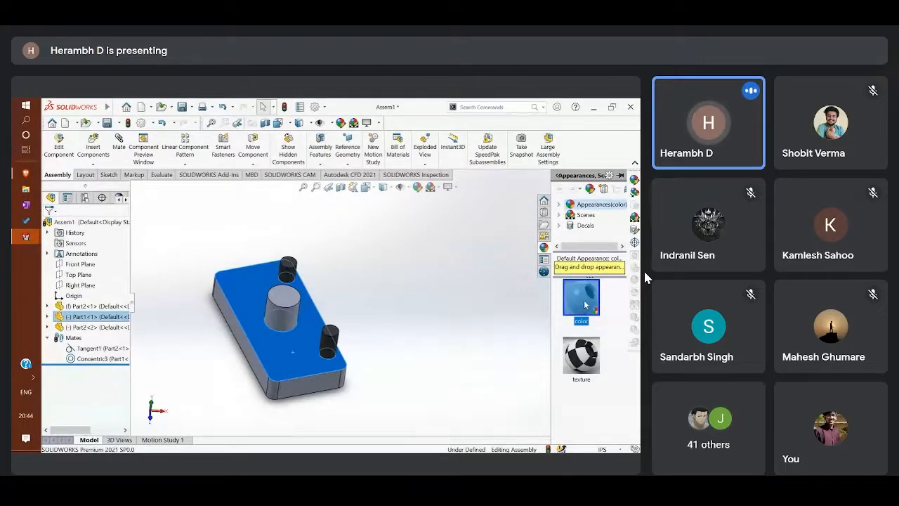
pyautogui.moveTo(585, 305); pyautogui.dragTo(580, 306)
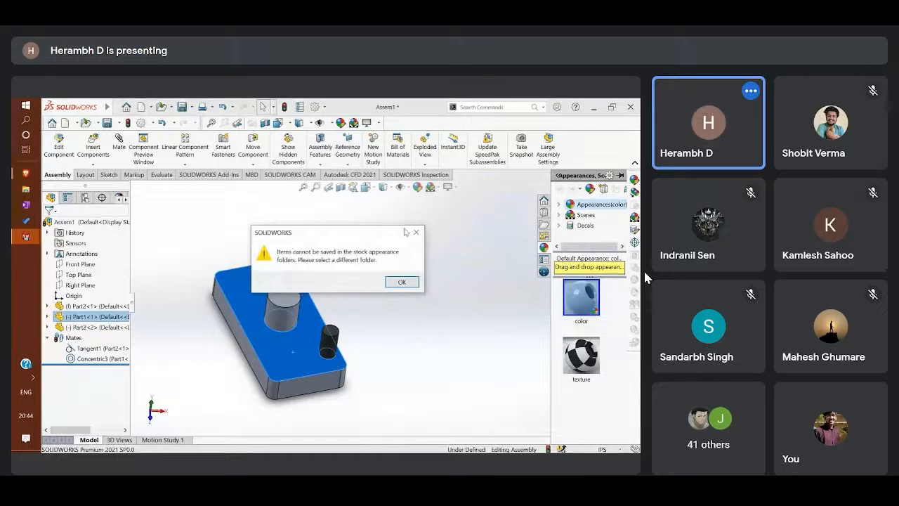
pyautogui.click(416, 232)
pyautogui.click(590, 306)
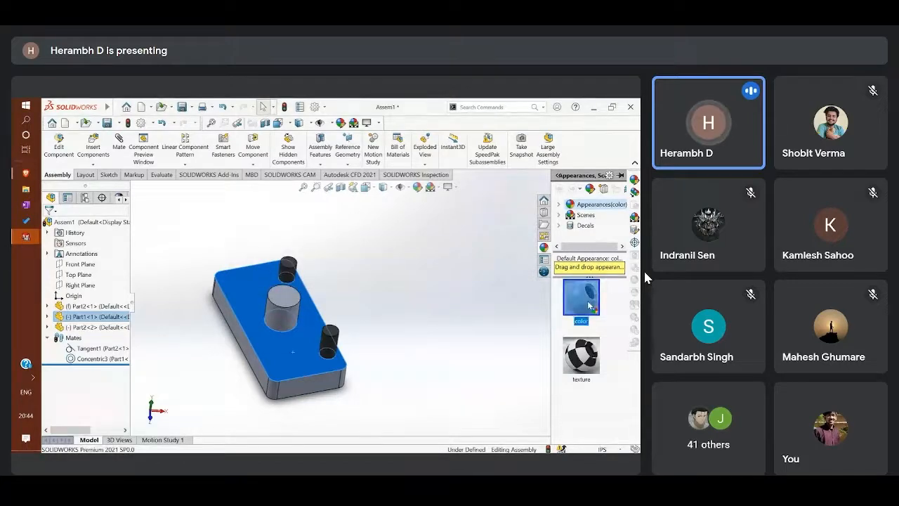
pyautogui.doubleClick(590, 306)
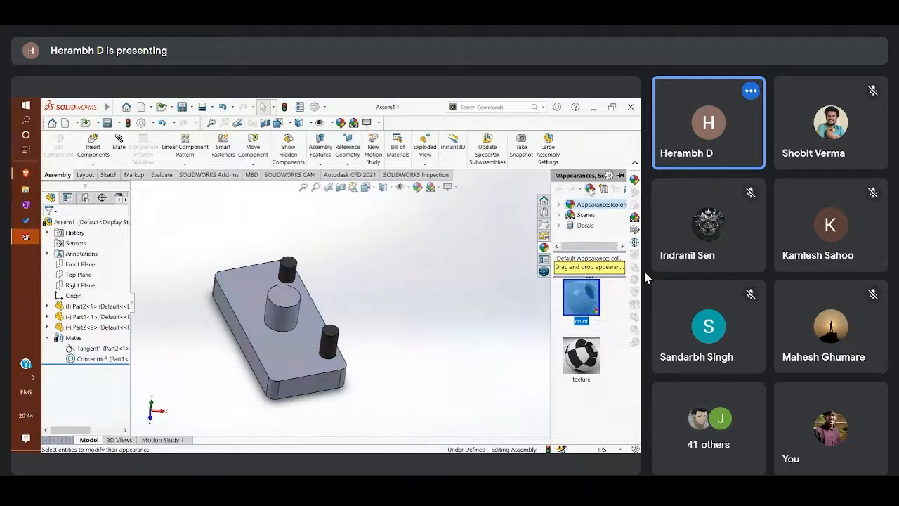
pyautogui.click(590, 189)
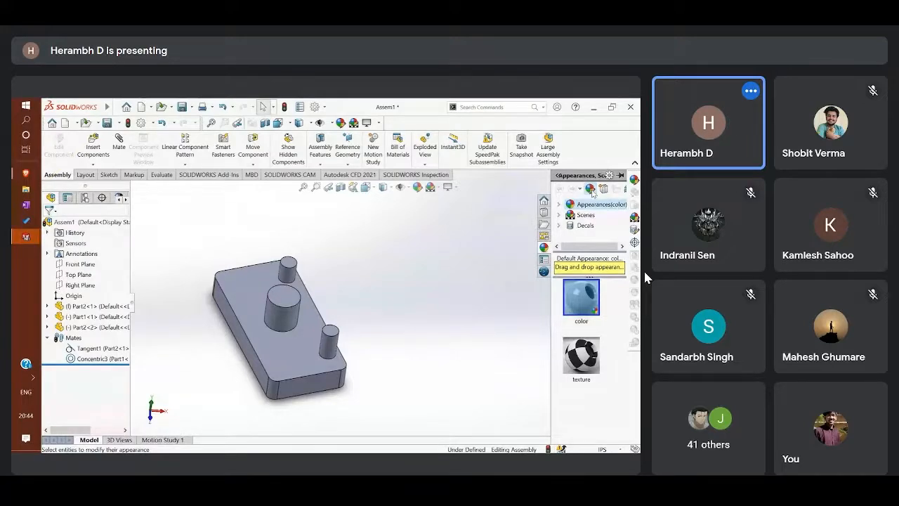
# - Apply the checkered texture appearance to the plate and cylinders of the assembly
pyautogui.click(290, 346)
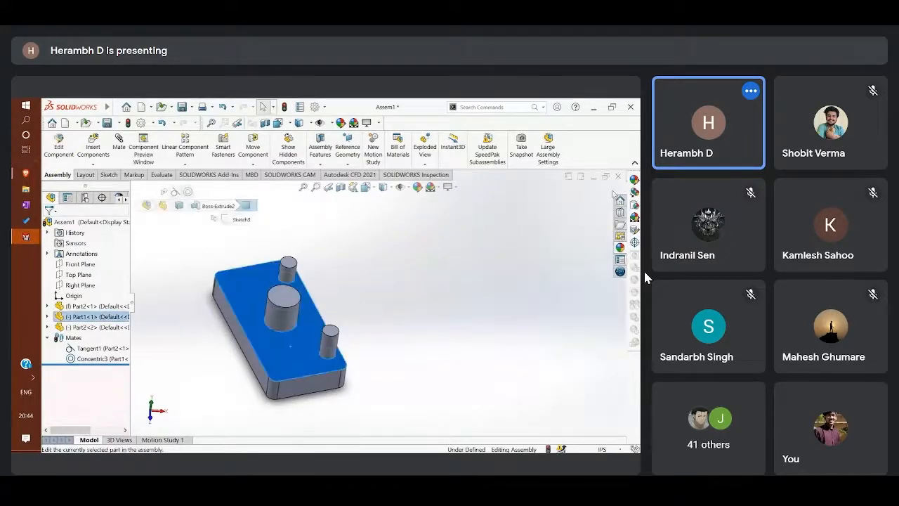
pyautogui.click(620, 247)
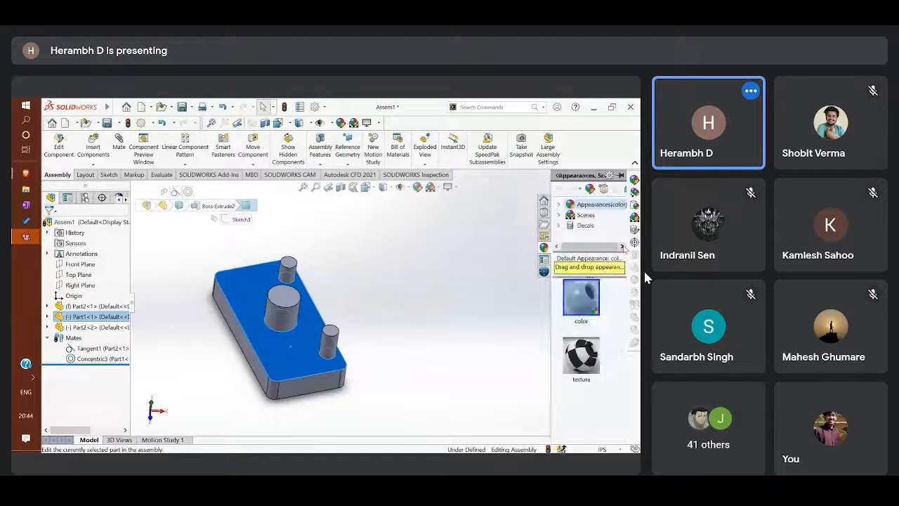
pyautogui.click(590, 189)
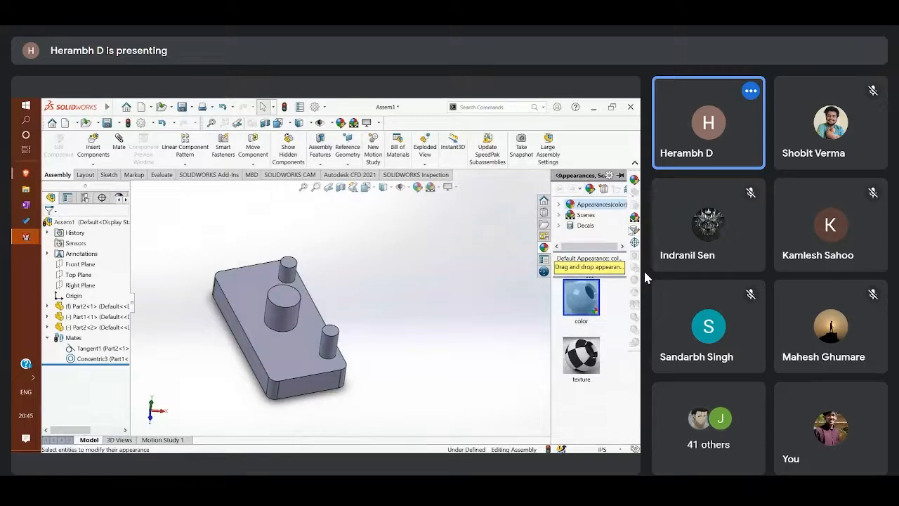
pyautogui.click(585, 215)
pyautogui.click(594, 204)
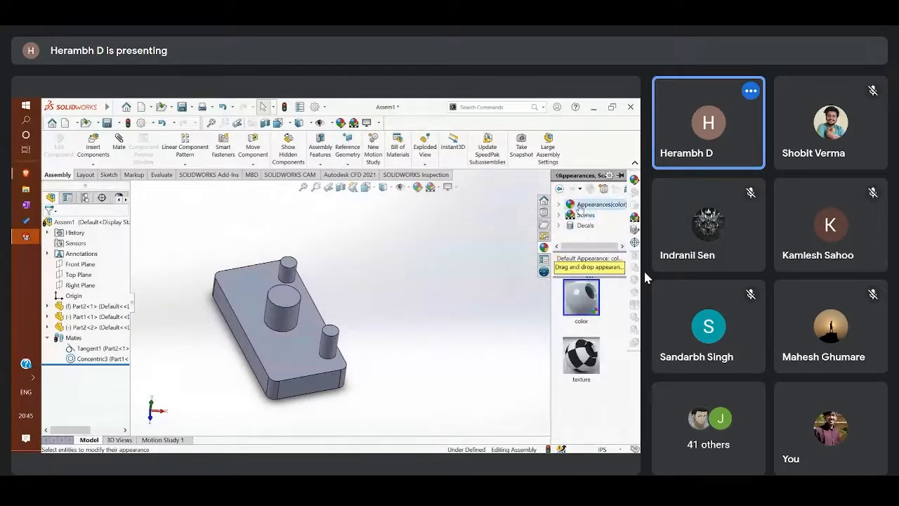
pyautogui.click(579, 296)
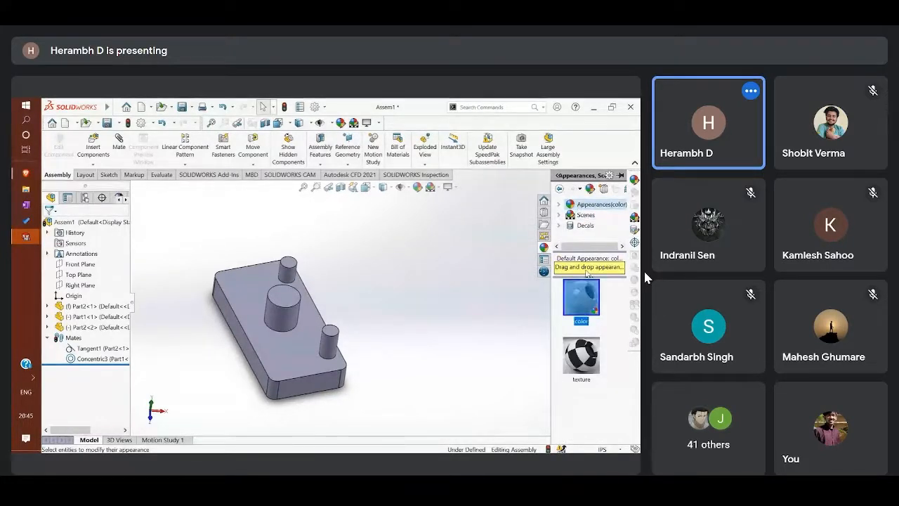
pyautogui.click(593, 368)
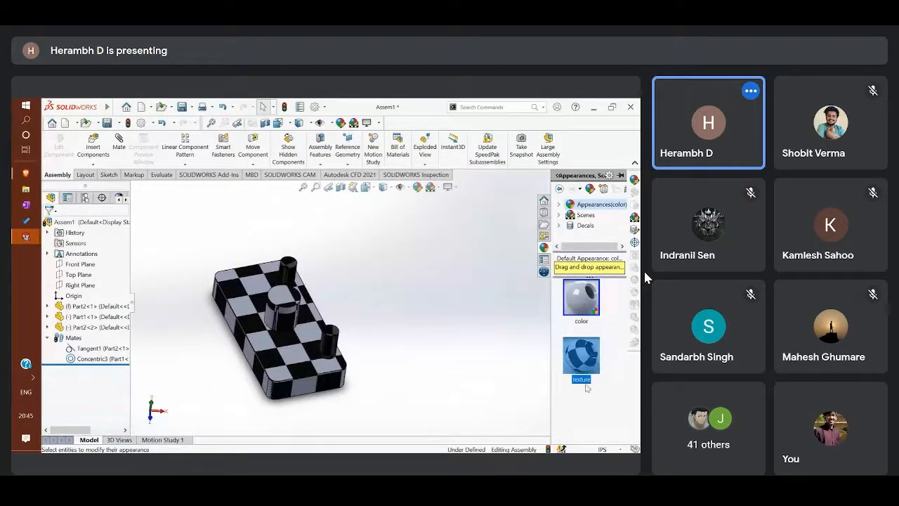
pyautogui.moveTo(265, 380); pyautogui.dragTo(310, 396, button='middle')
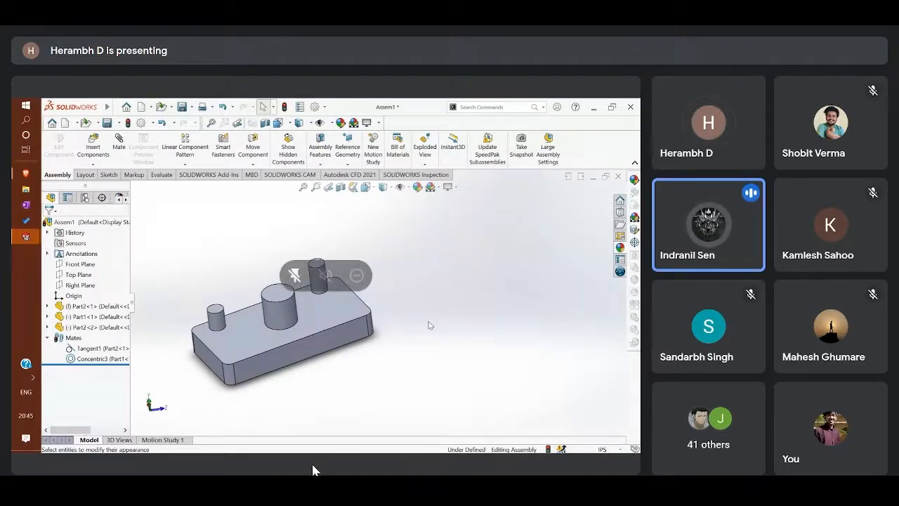
# - Mute the microphone and begin an in-call reply to the friction question with "No, friction is not considered in the"
pyautogui.hotkey('ctrl', 'd')
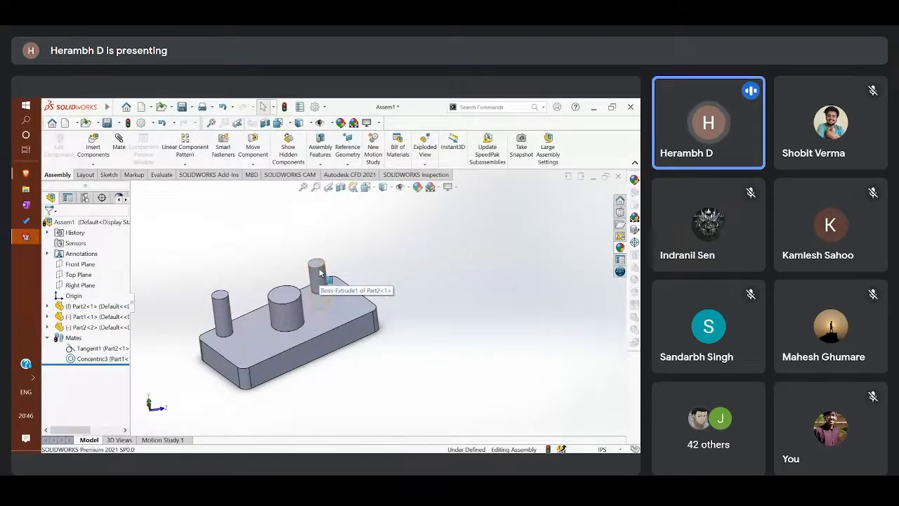
pyautogui.click(836, 493)
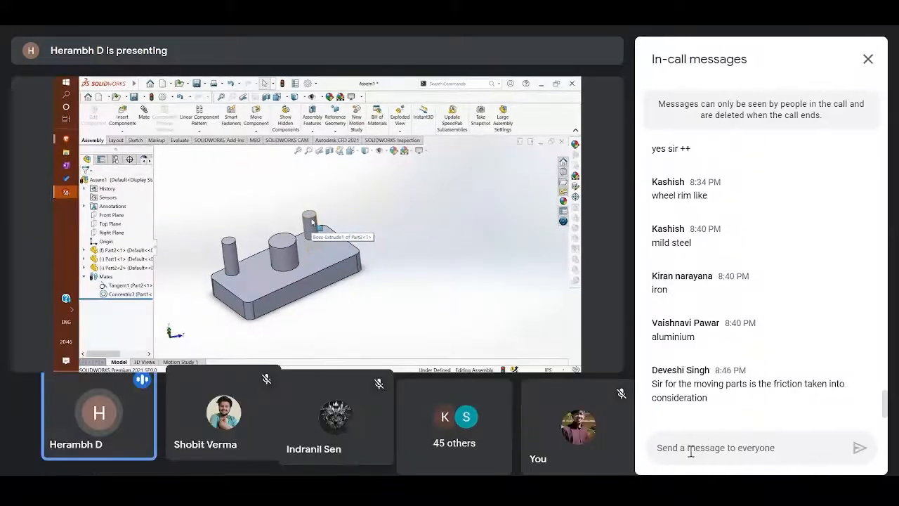
pyautogui.click(691, 452)
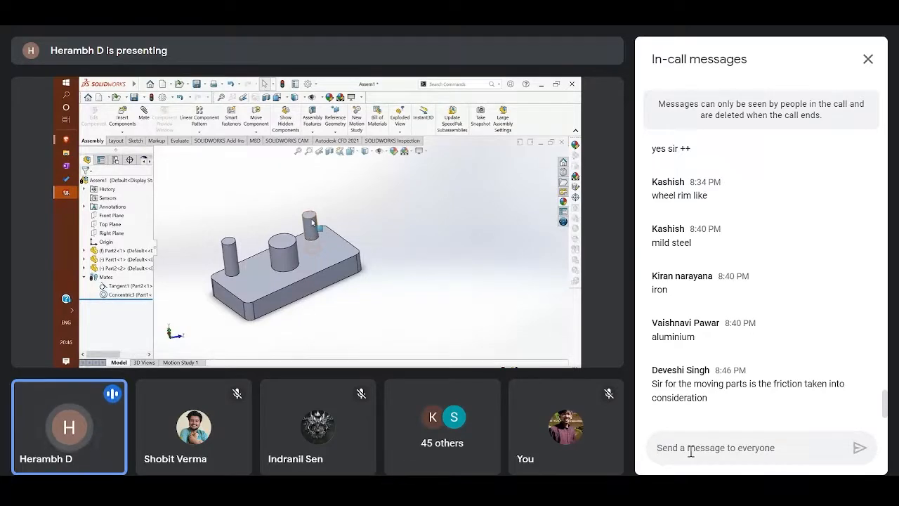
pyautogui.press('capslock')
pyautogui.write('No, fric')
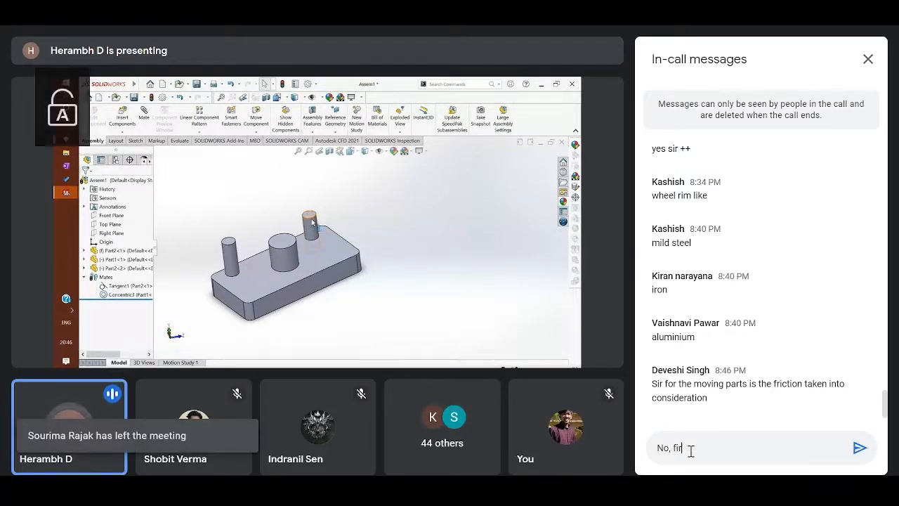
pyautogui.press('BackSpace')
pyautogui.press('BackSpace')
pyautogui.press('BackSpace')
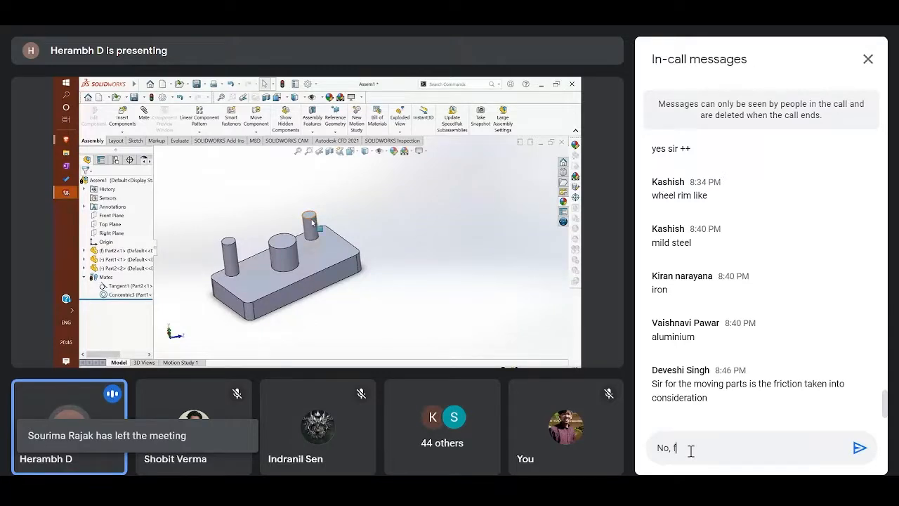
pyautogui.write('riction is not ')
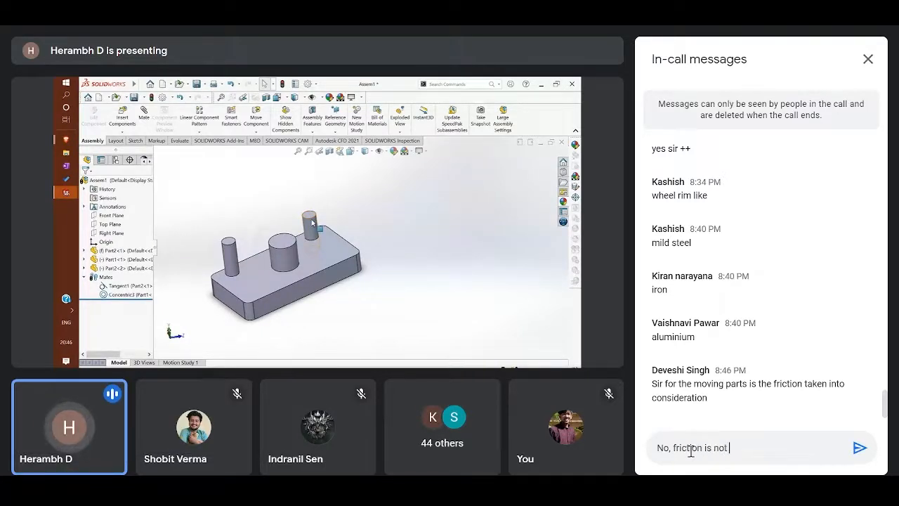
pyautogui.write('considered in the ev')
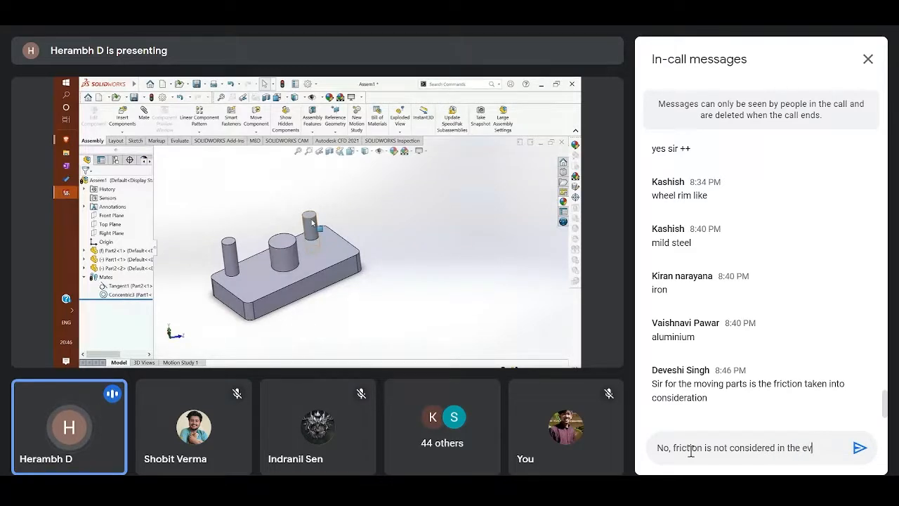
# - Continue the chat reply with "performance evaluation in solidworks by default, but"
pyautogui.write('io')
pyautogui.press('BackSpace')
pyautogui.press('BackSpace')
pyautogui.press('BackSpace')
pyautogui.press('BackSpace')
pyautogui.press('BackSpace')
pyautogui.press('BackSpace')
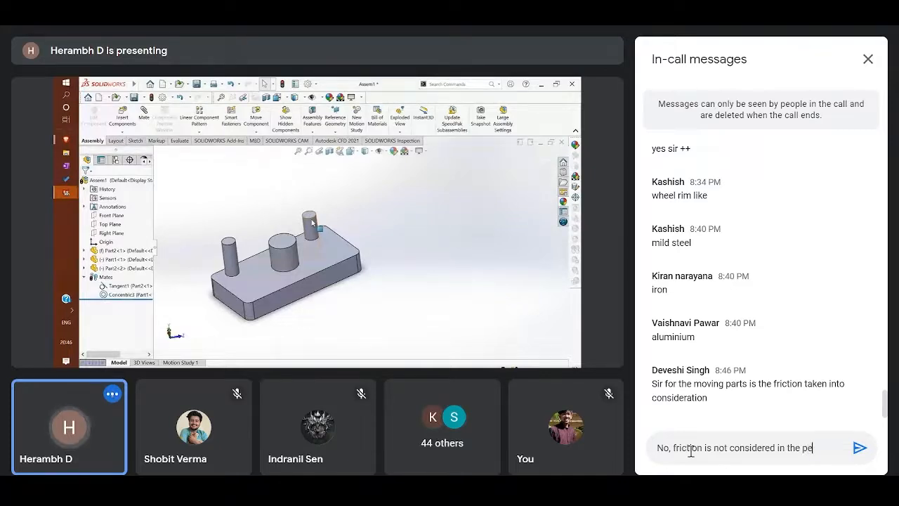
pyautogui.write('rformanc')
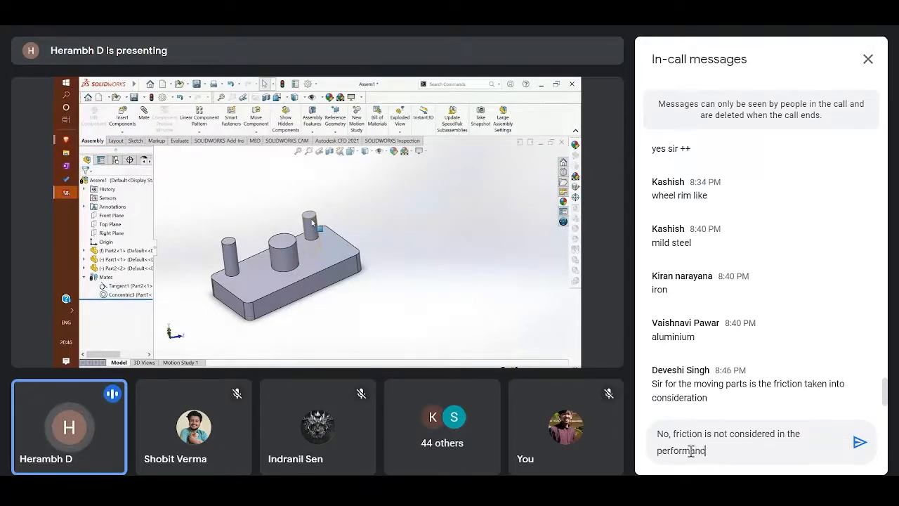
pyautogui.write('e evaluation in ')
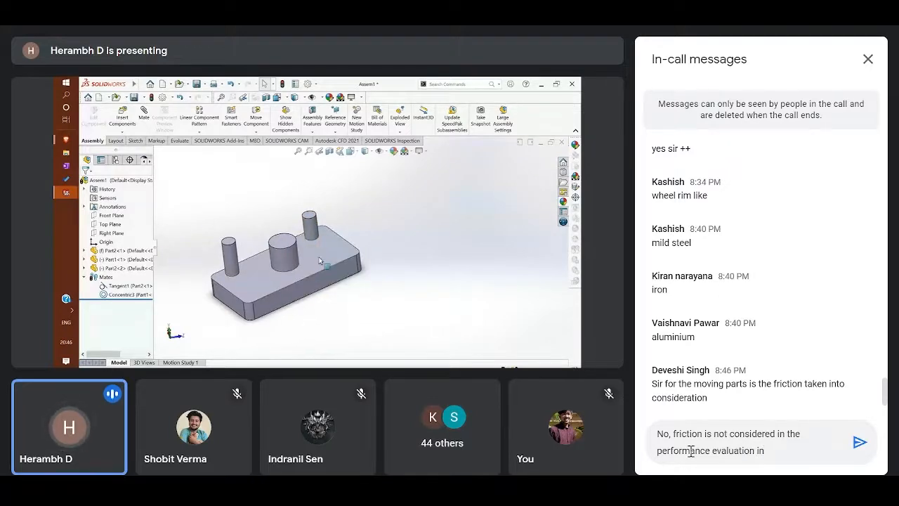
pyautogui.write('solidworks')
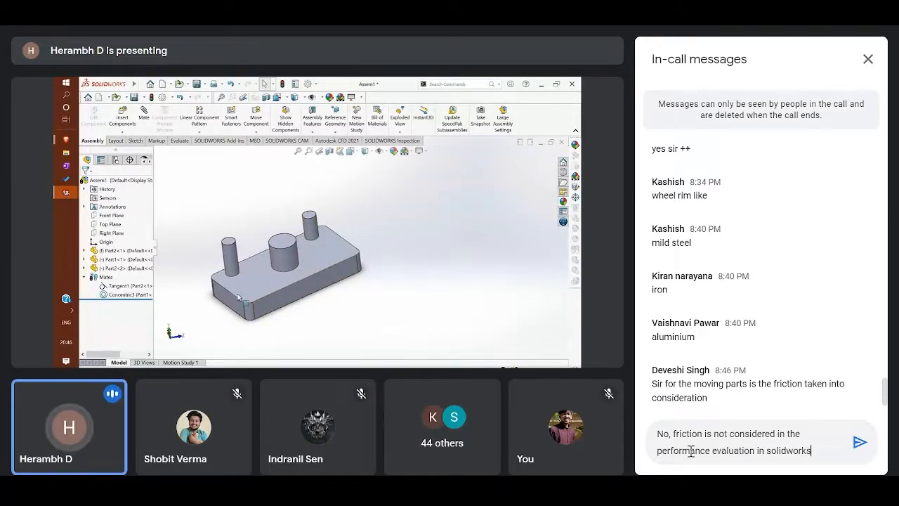
pyautogui.write(' by defaul')
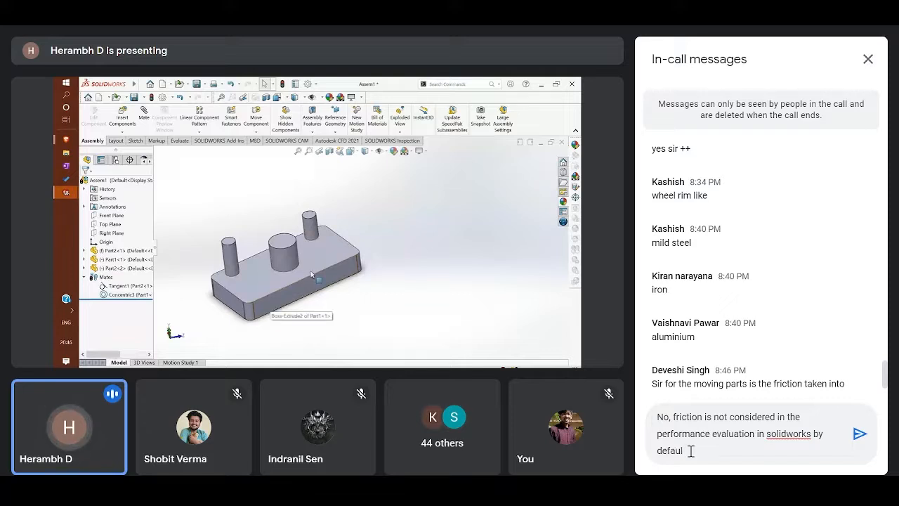
pyautogui.write('t, but')
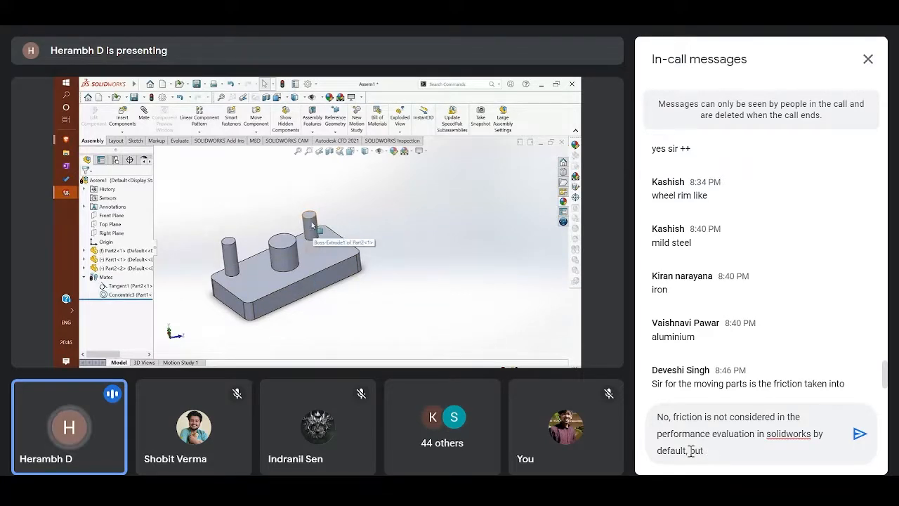
# - Complete the chat reply's wording with "now developers have added parameters like friction in add-ons."
pyautogui.write(' no now dev')
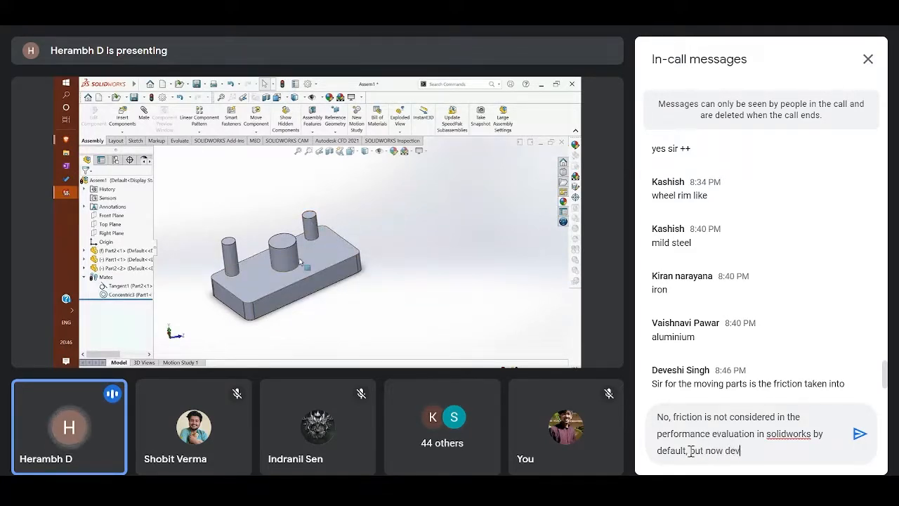
pyautogui.write('elopers ')
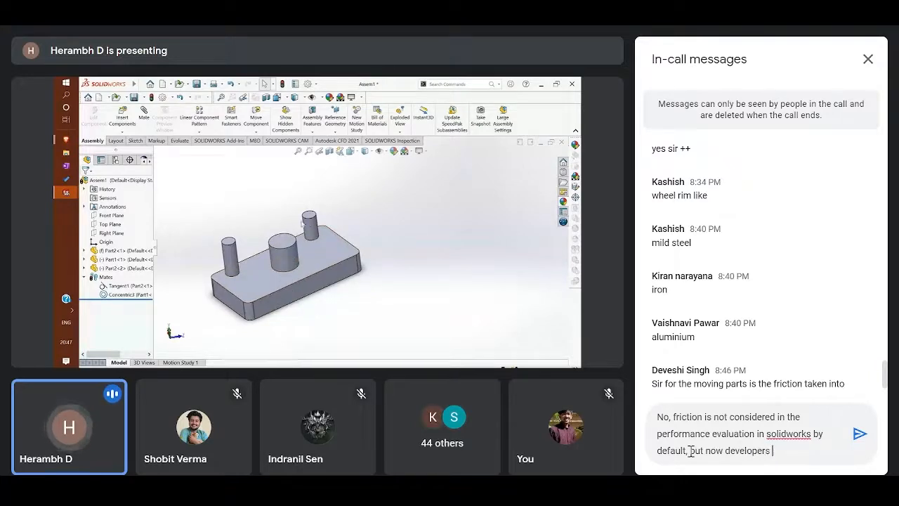
pyautogui.write('have add')
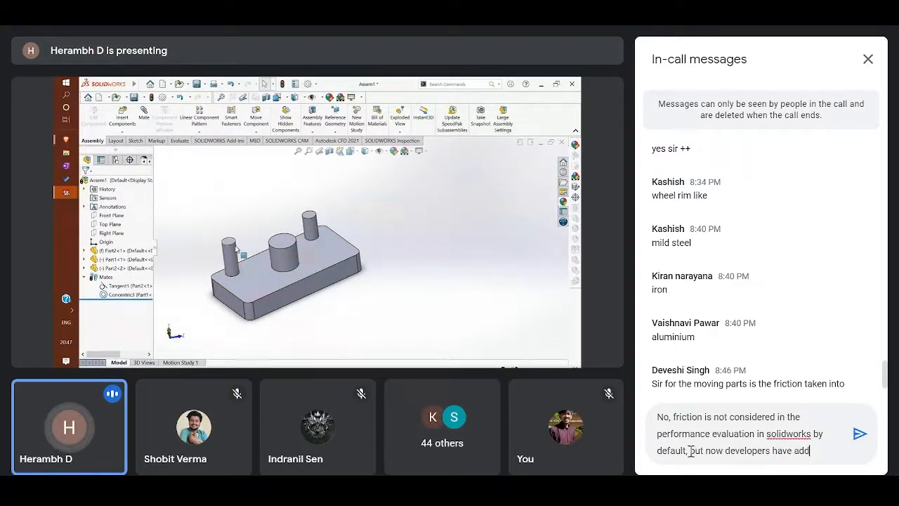
pyautogui.write('ed th')
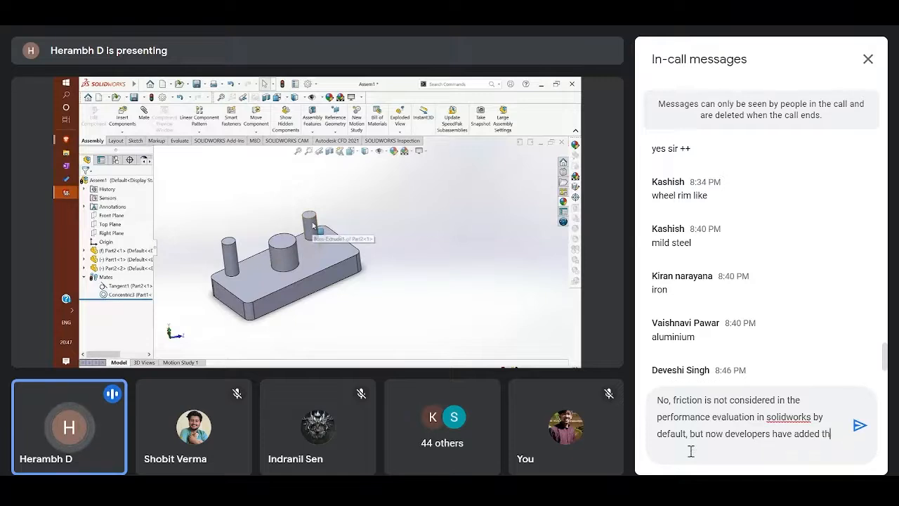
pyautogui.press('BackSpace')
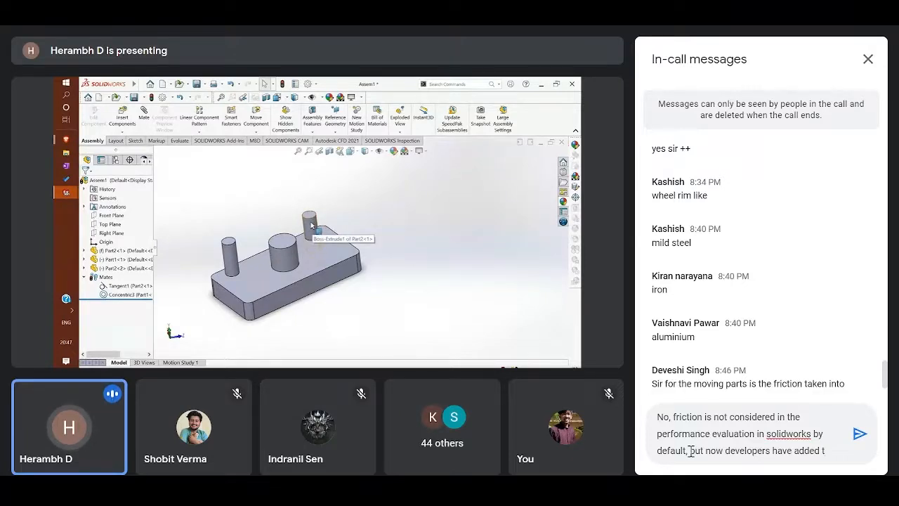
pyautogui.press('BackSpace')
pyautogui.write('parameters')
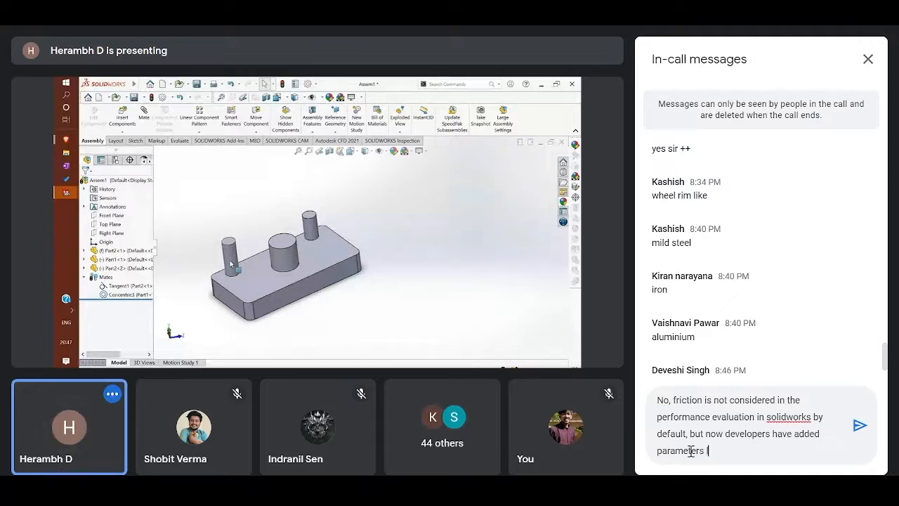
pyautogui.write(' like friction n')
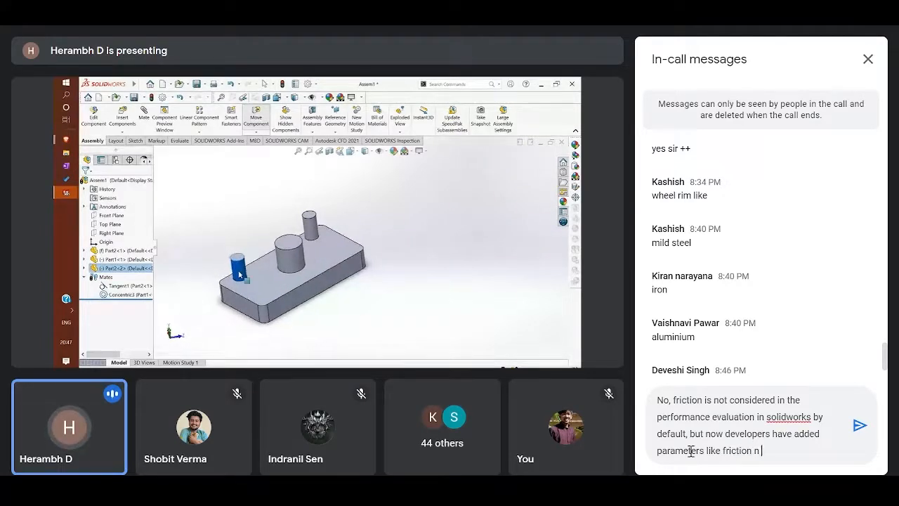
pyautogui.press('BackSpace')
pyautogui.press('BackSpace')
pyautogui.write('in')
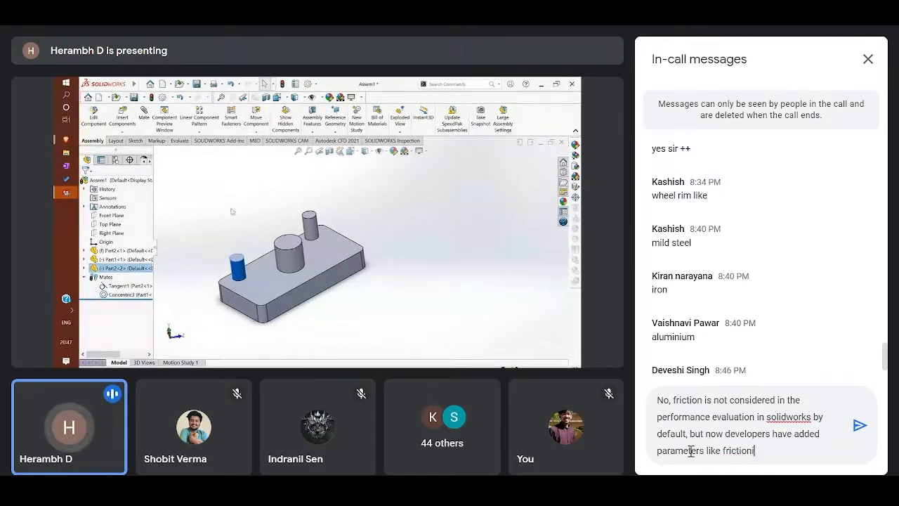
pyautogui.write(' add-ons.')
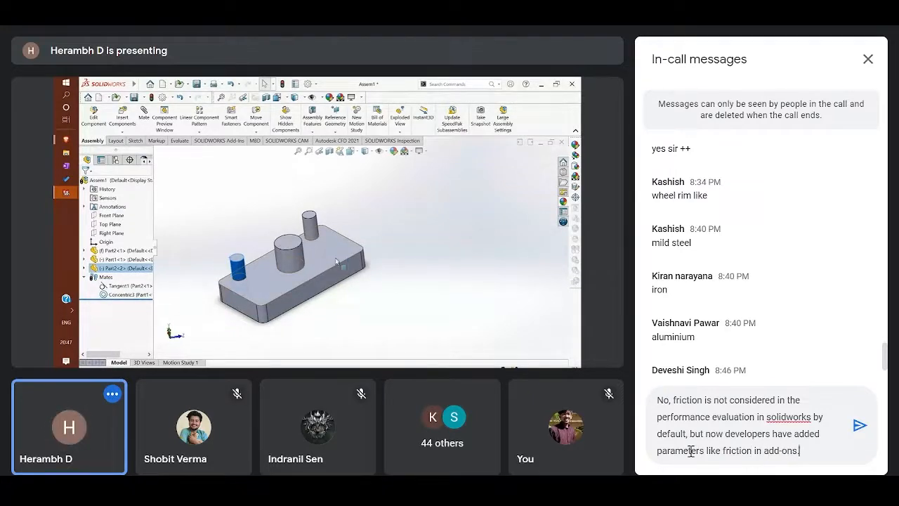
# - Send the friction reply to everyone in the call, then check the chat for follow-up messages and close it
pyautogui.press('Return')
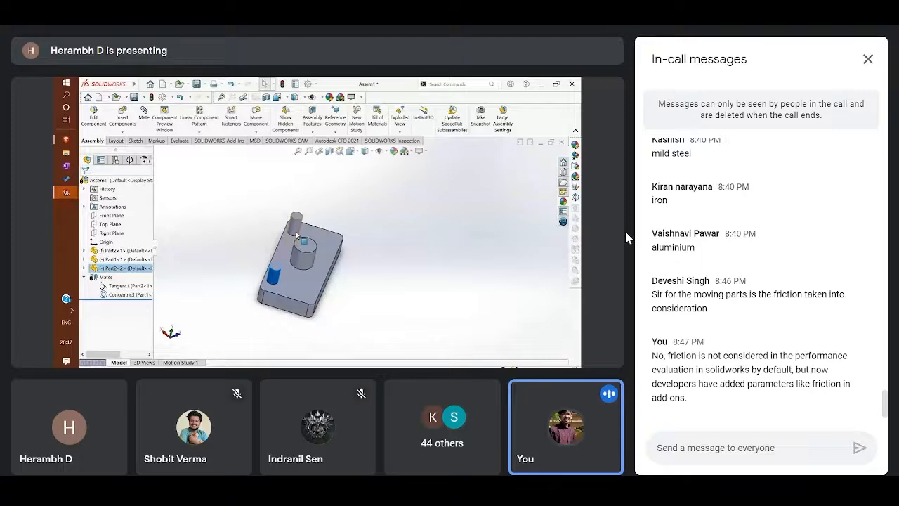
pyautogui.click(868, 59)
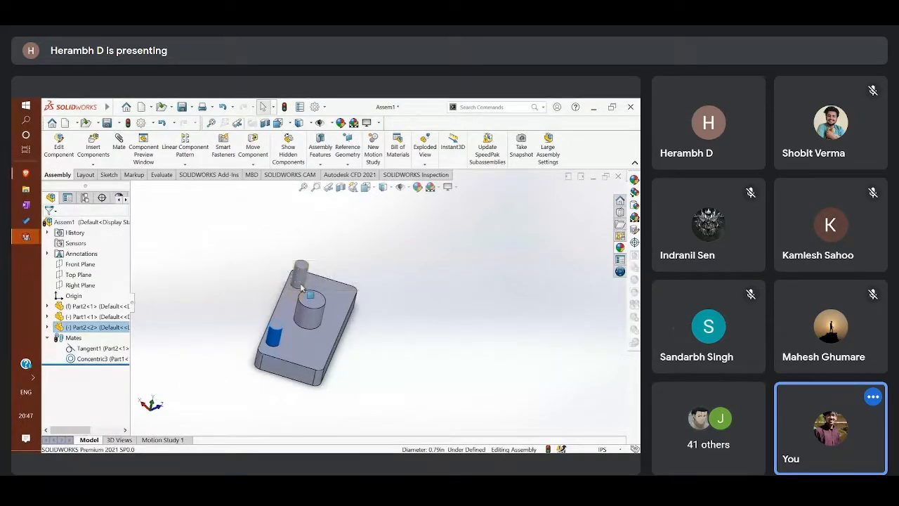
pyautogui.click(836, 496)
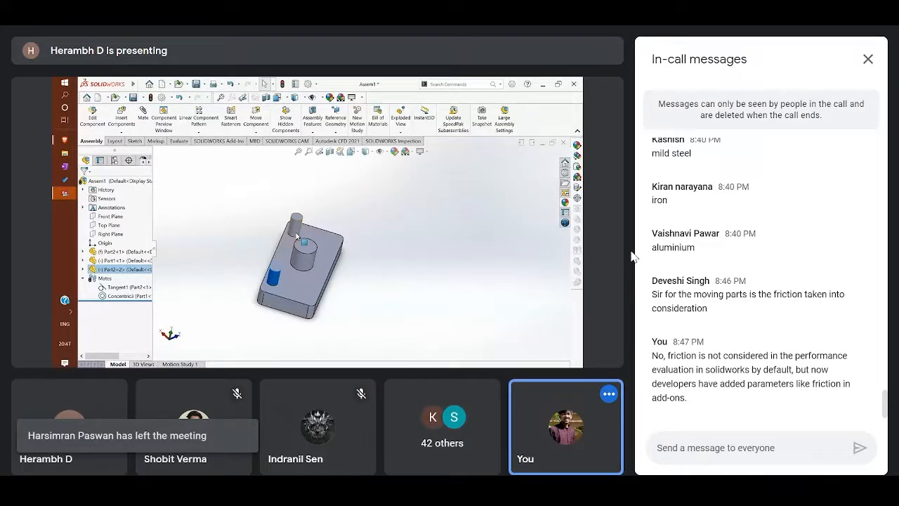
pyautogui.click(868, 59)
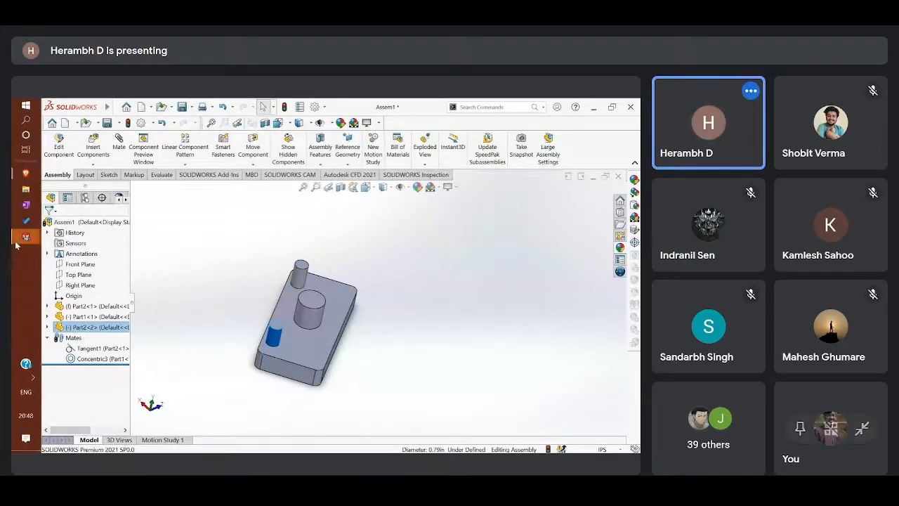
# - Read the participant's chat question about showing rough and polished surfaces, then close the messages
pyautogui.moveTo(16, 245)
pyautogui.click(834, 491)
pyautogui.click(92, 255)
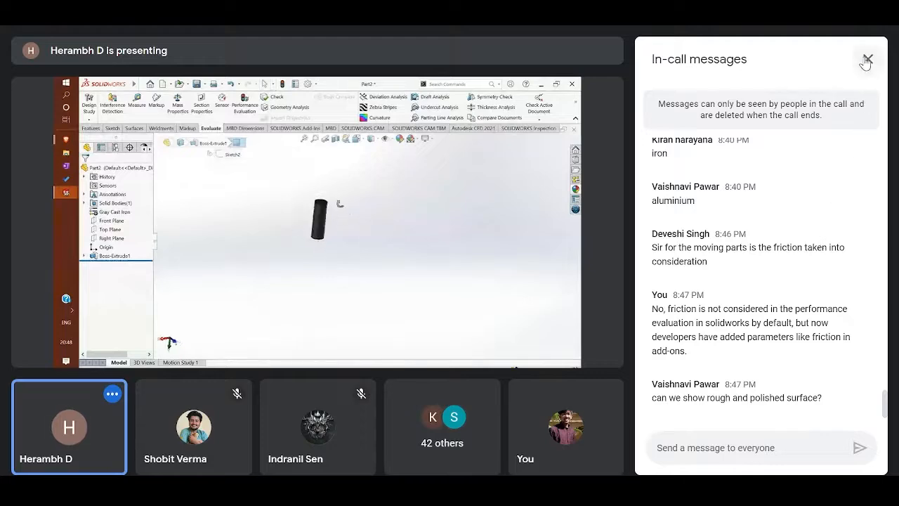
pyautogui.click(867, 60)
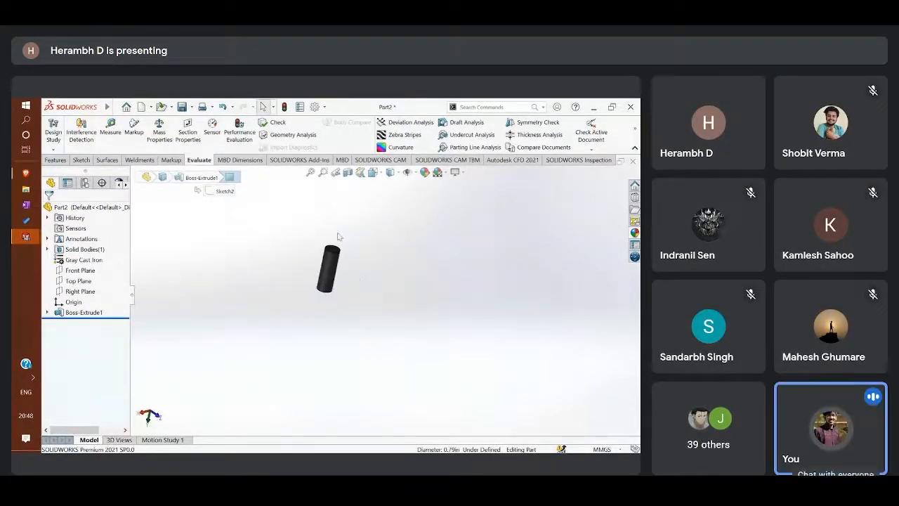
pyautogui.click(836, 494)
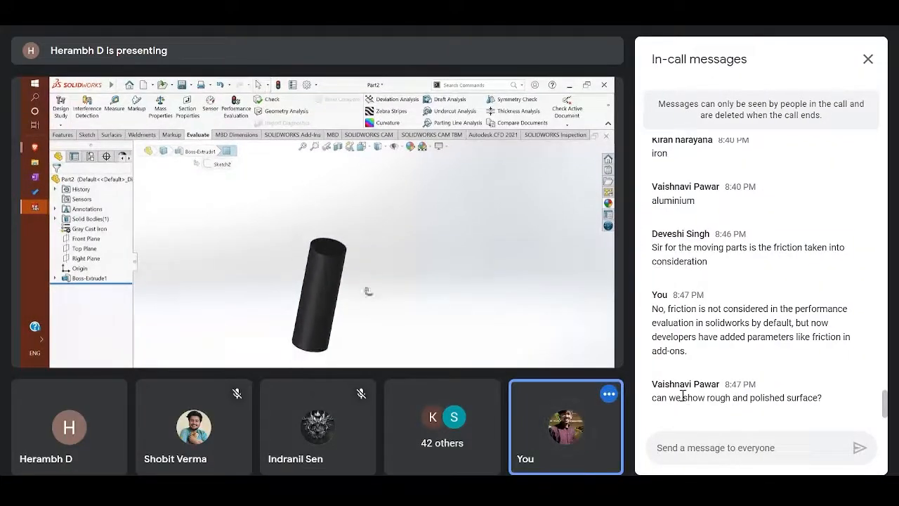
pyautogui.moveTo(682, 395)
pyautogui.mouseDown()
pyautogui.moveTo(785, 399)
pyautogui.moveTo(667, 399)
pyautogui.moveTo(688, 403)
pyautogui.mouseUp()
pyautogui.doubleClick(675, 398)
pyautogui.doubleClick(782, 398)
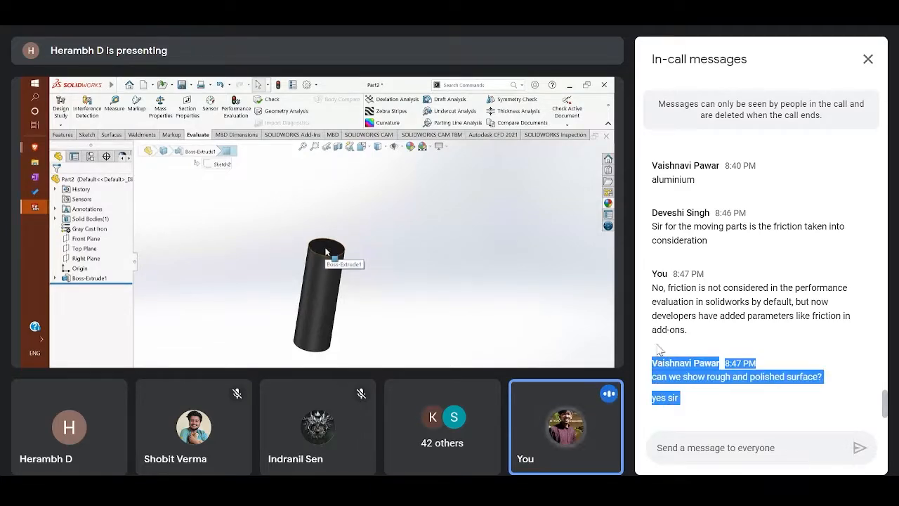
pyautogui.click(652, 383)
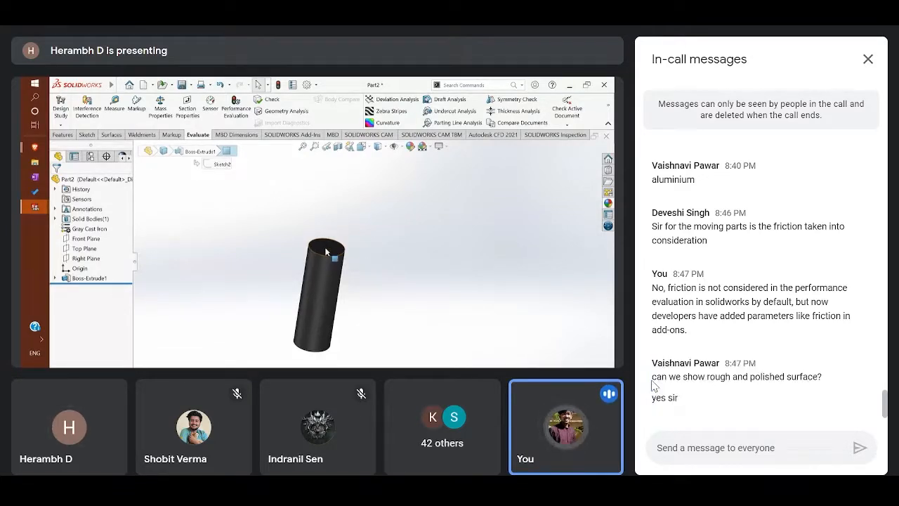
pyautogui.moveTo(652, 383)
pyautogui.mouseDown()
pyautogui.moveTo(682, 401)
pyautogui.moveTo(652, 377)
pyautogui.mouseUp()
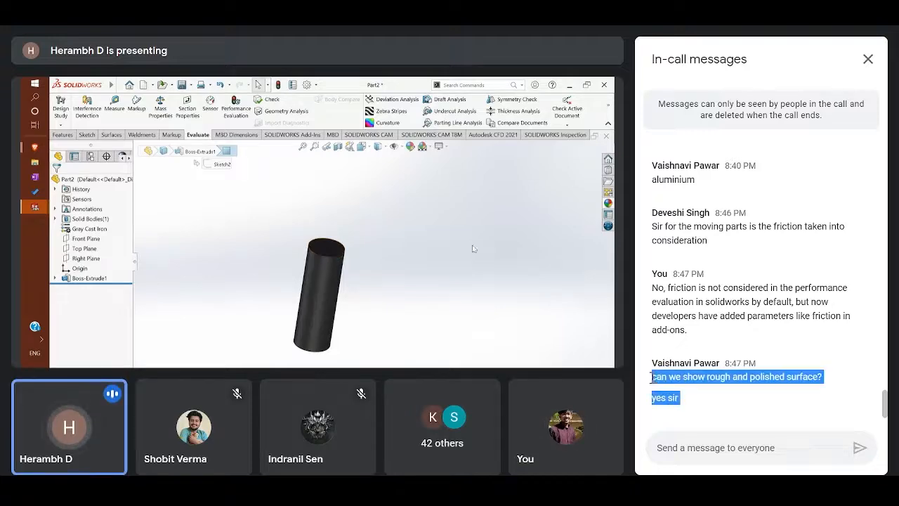
pyautogui.click(653, 378)
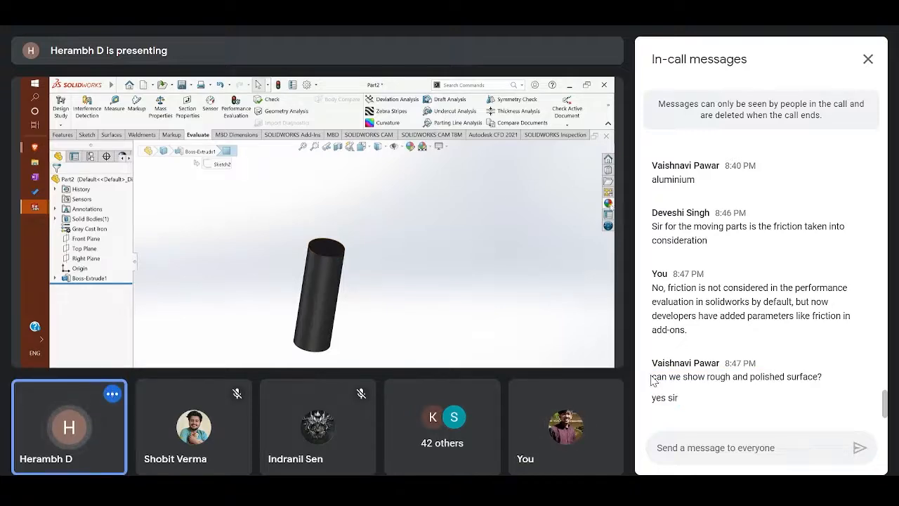
pyautogui.click(869, 61)
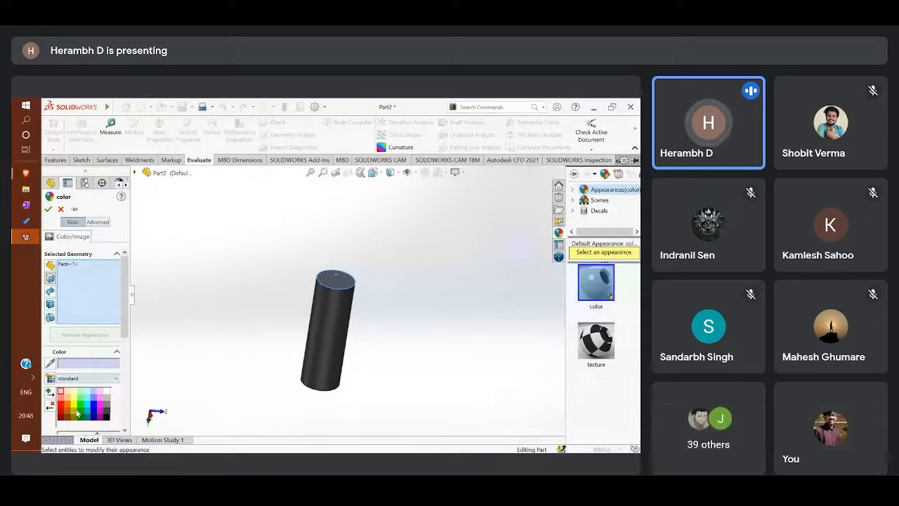
# - Reopen the chat and begin a reply to the class recording question with "yes recording will be uploaded on RoboISM"
pyautogui.click(835, 491)
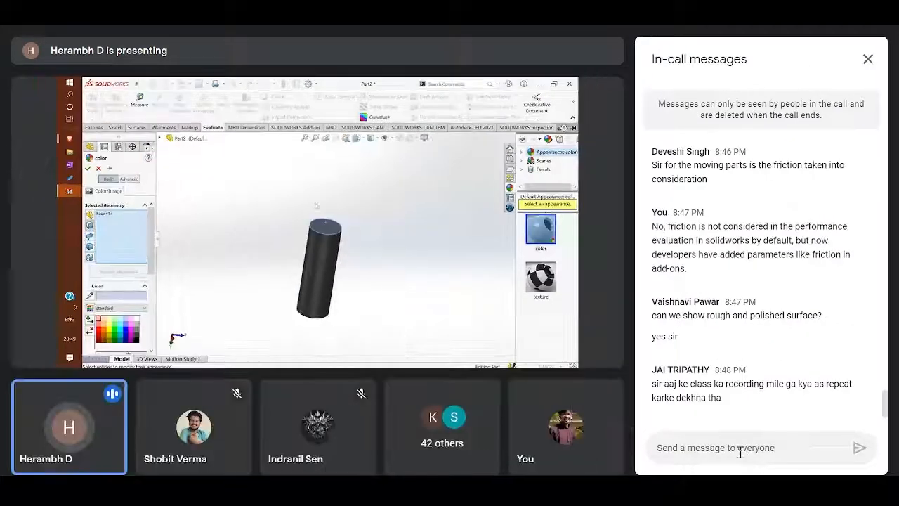
pyautogui.click(740, 450)
pyautogui.write('yes re')
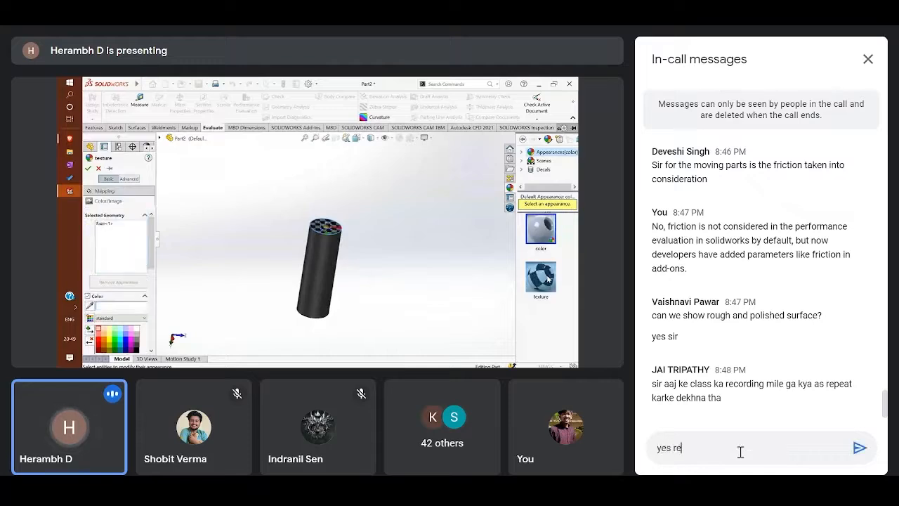
pyautogui.write('cording will be')
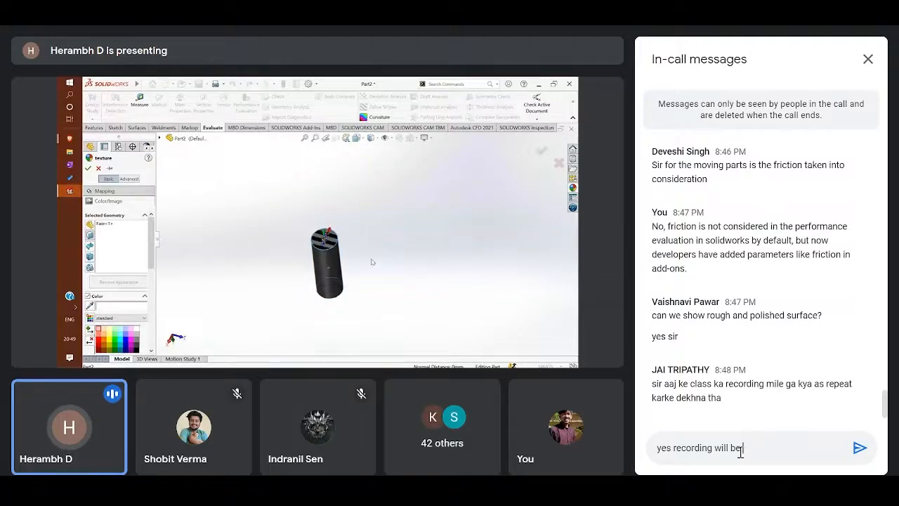
pyautogui.write(' upload')
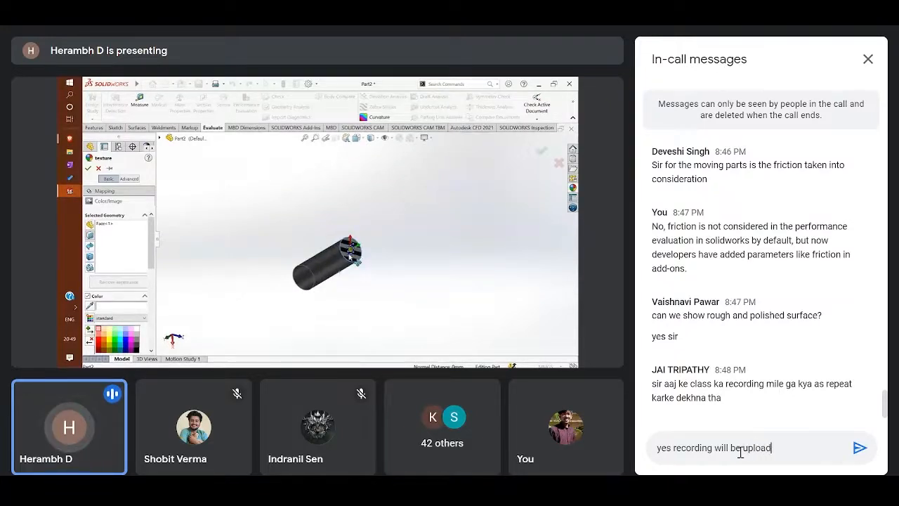
pyautogui.write('ed on Robo')
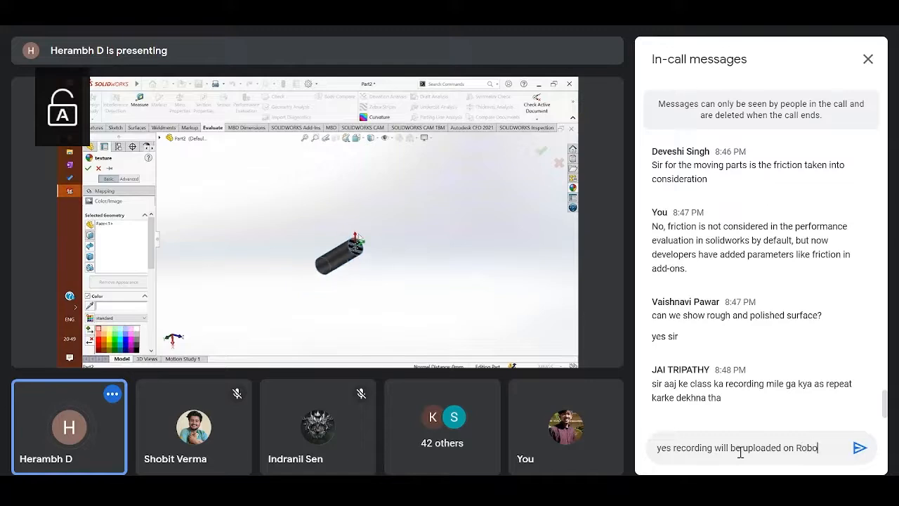
pyautogui.write('ISM y')
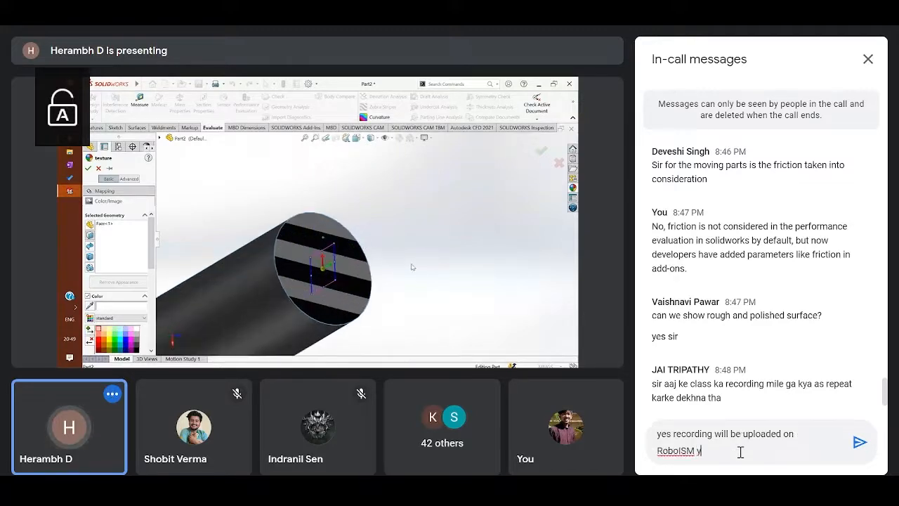
# - Finish the recording reply with "Youtube channel.", send it to everyone and close the chat
pyautogui.press('BackSpace')
pyautogui.write('Youtu')
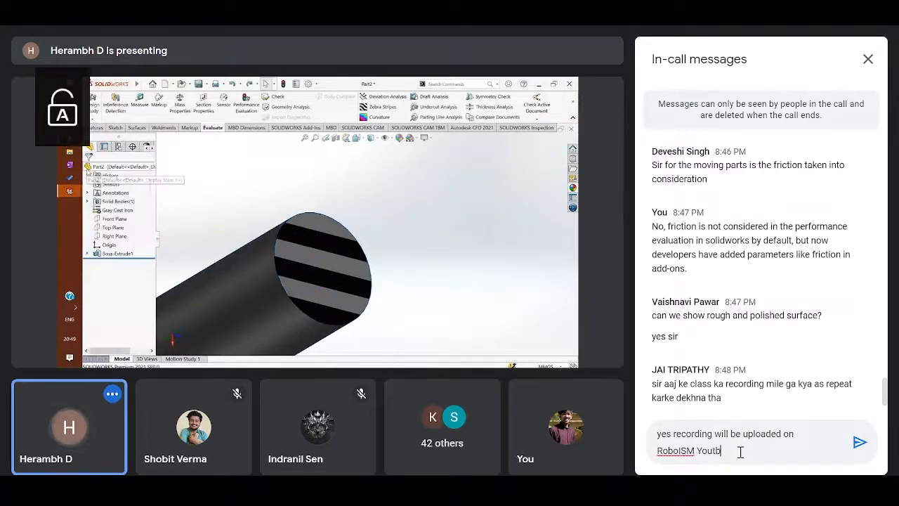
pyautogui.write('e c')
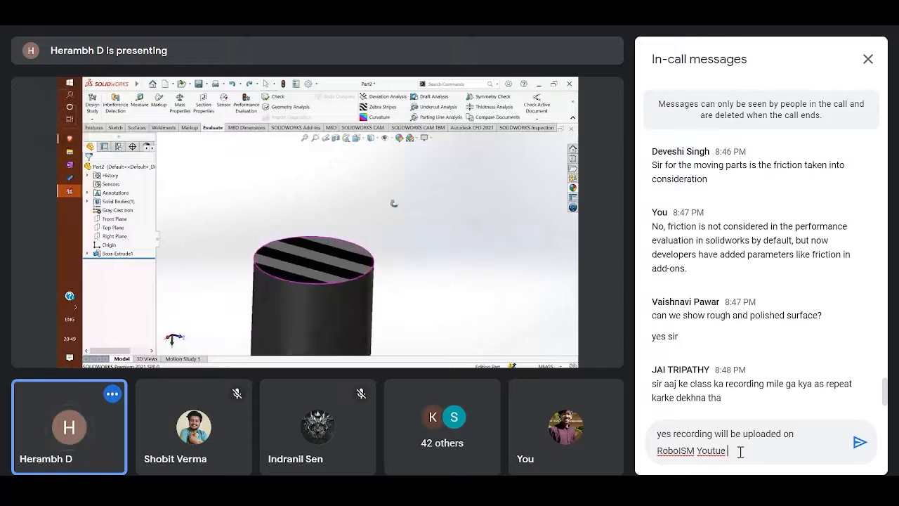
pyautogui.press('BackSpace')
pyautogui.press('BackSpace')
pyautogui.press('BackSpace')
pyautogui.write('be channel.')
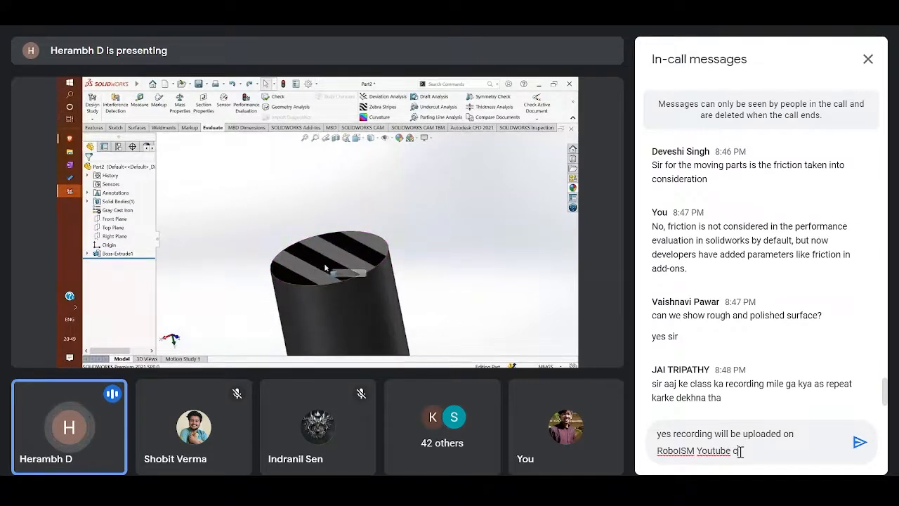
pyautogui.press('Return')
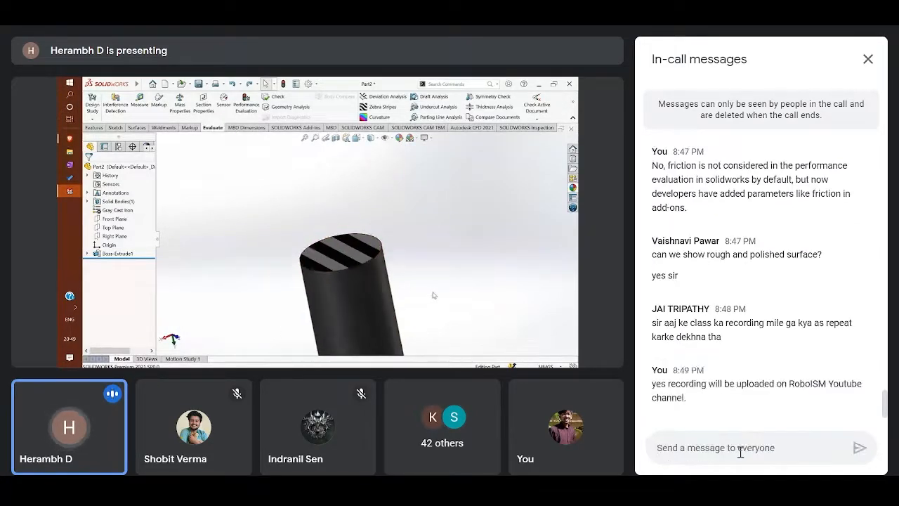
pyautogui.click(868, 59)
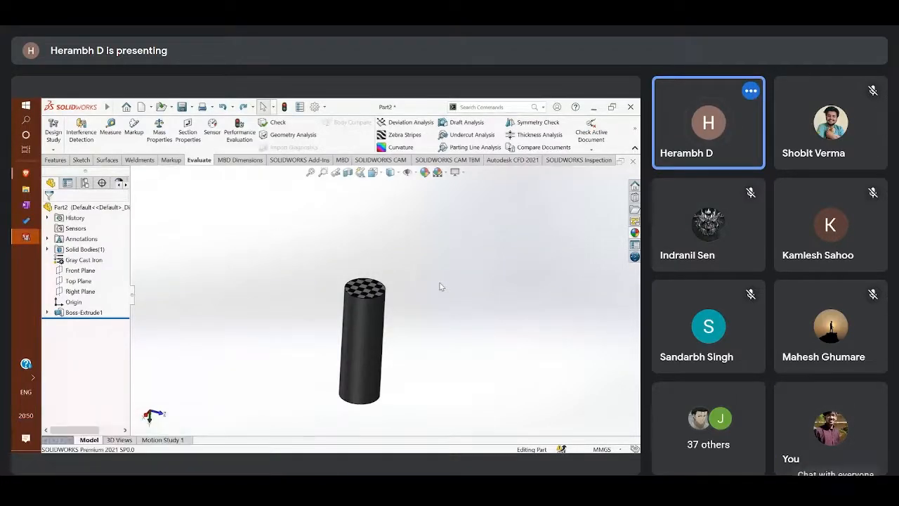
# - Check the in-call messages for new questions while the presentation continues, leaving the chat closed
pyautogui.click(836, 494)
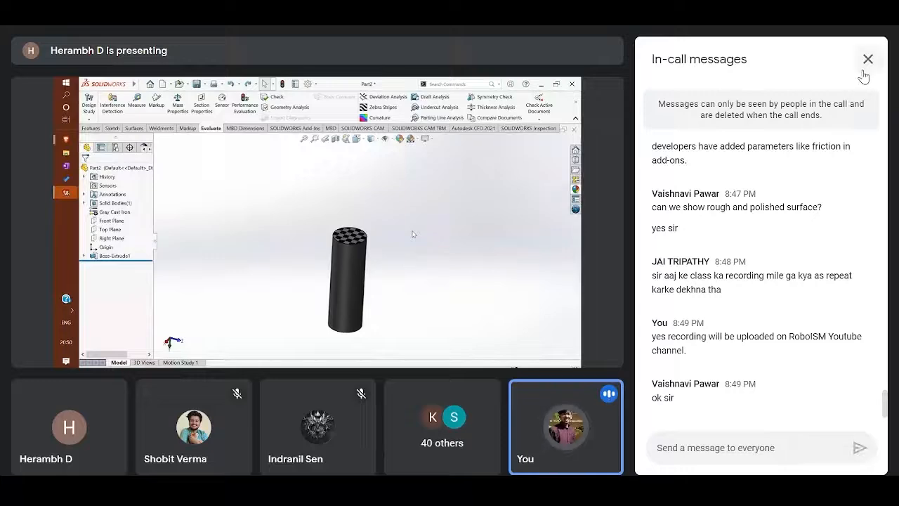
pyautogui.click(868, 60)
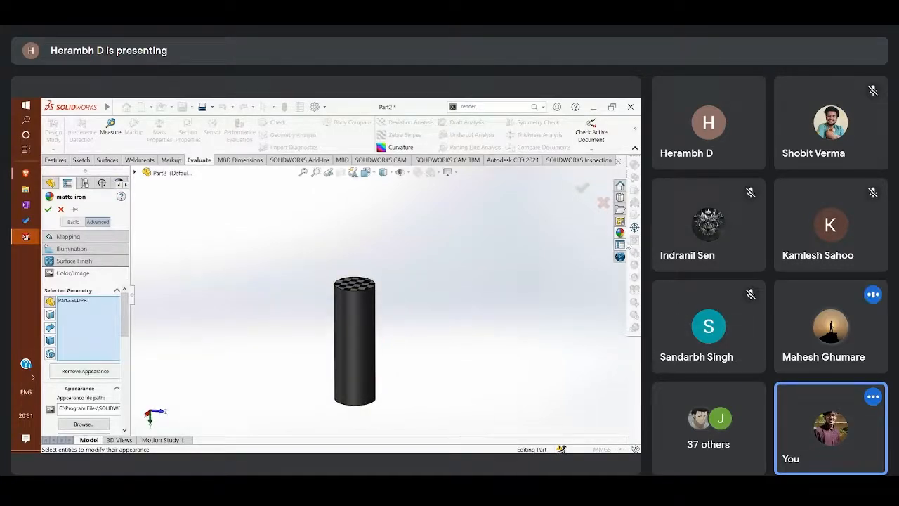
pyautogui.click(813, 494)
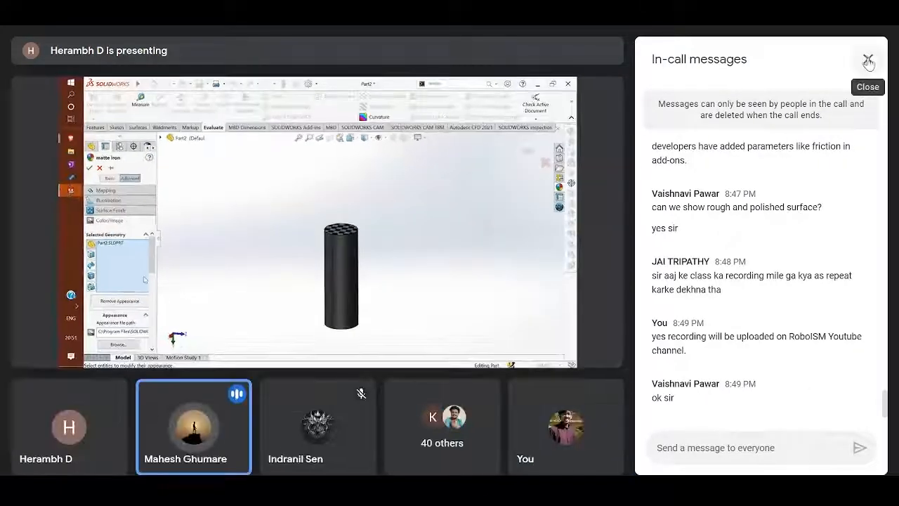
pyautogui.click(868, 62)
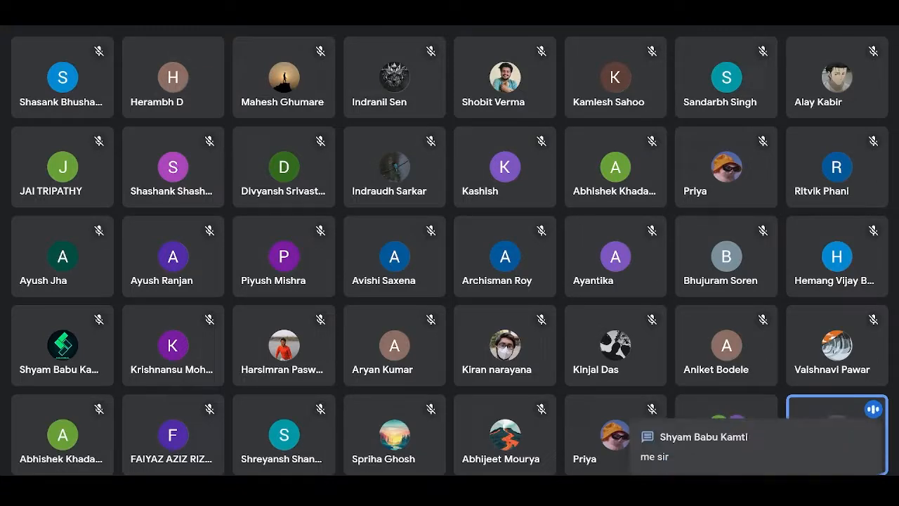
# - Read the participants' latest chat responses after the presentation, then return to the full participant grid
pyautogui.click(803, 499)
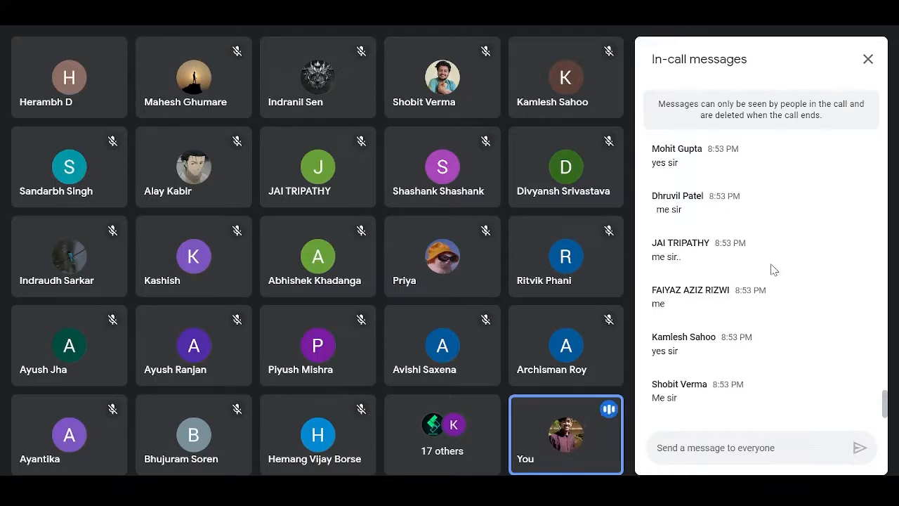
pyautogui.click(867, 59)
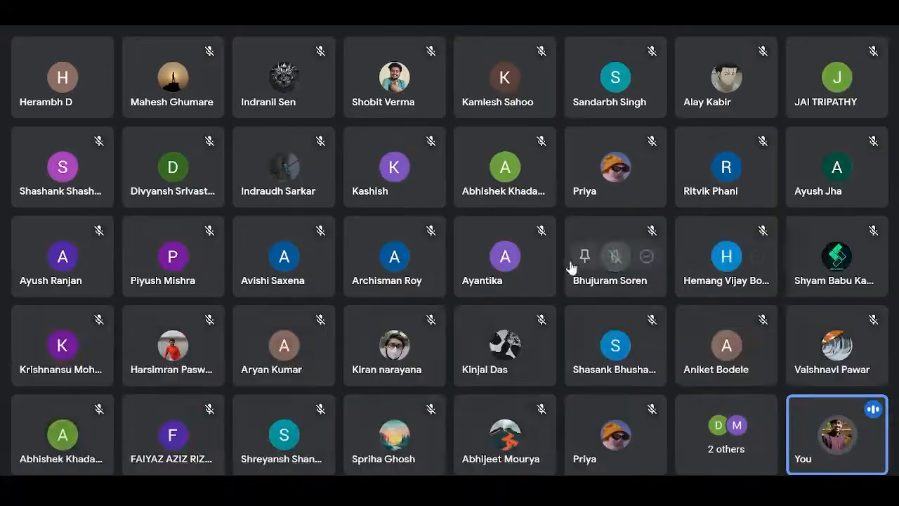
pyautogui.moveTo(464, 254)
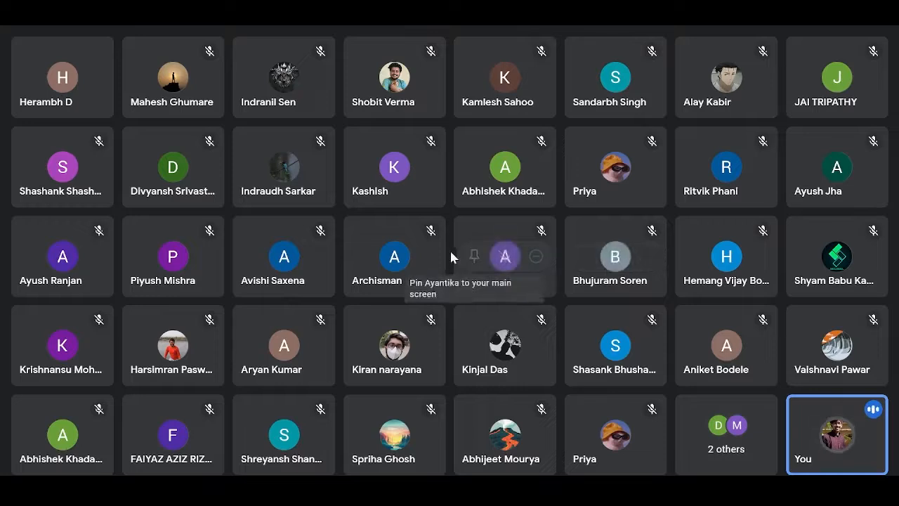